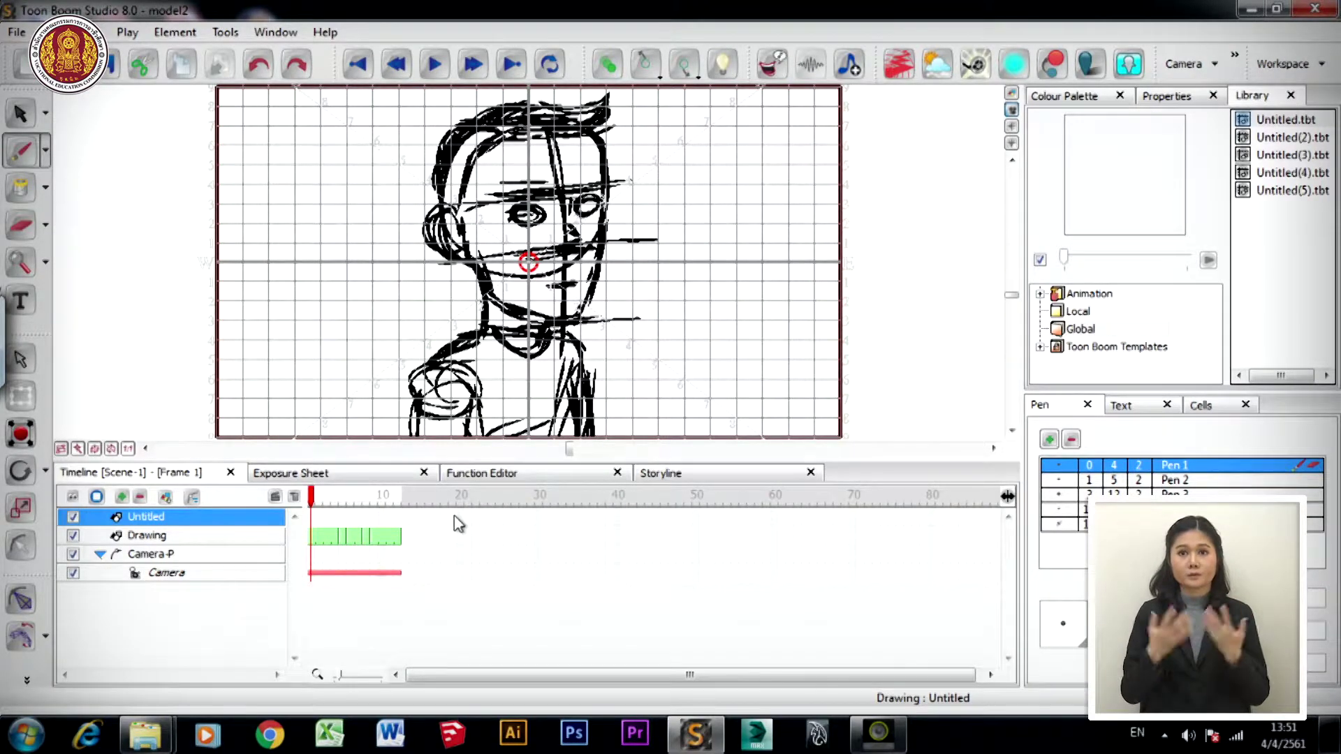
- Turn on Auto Light Table and show the Untitled element in Drawing View over the sketch
left_click(724, 65)
left_click(208, 533)
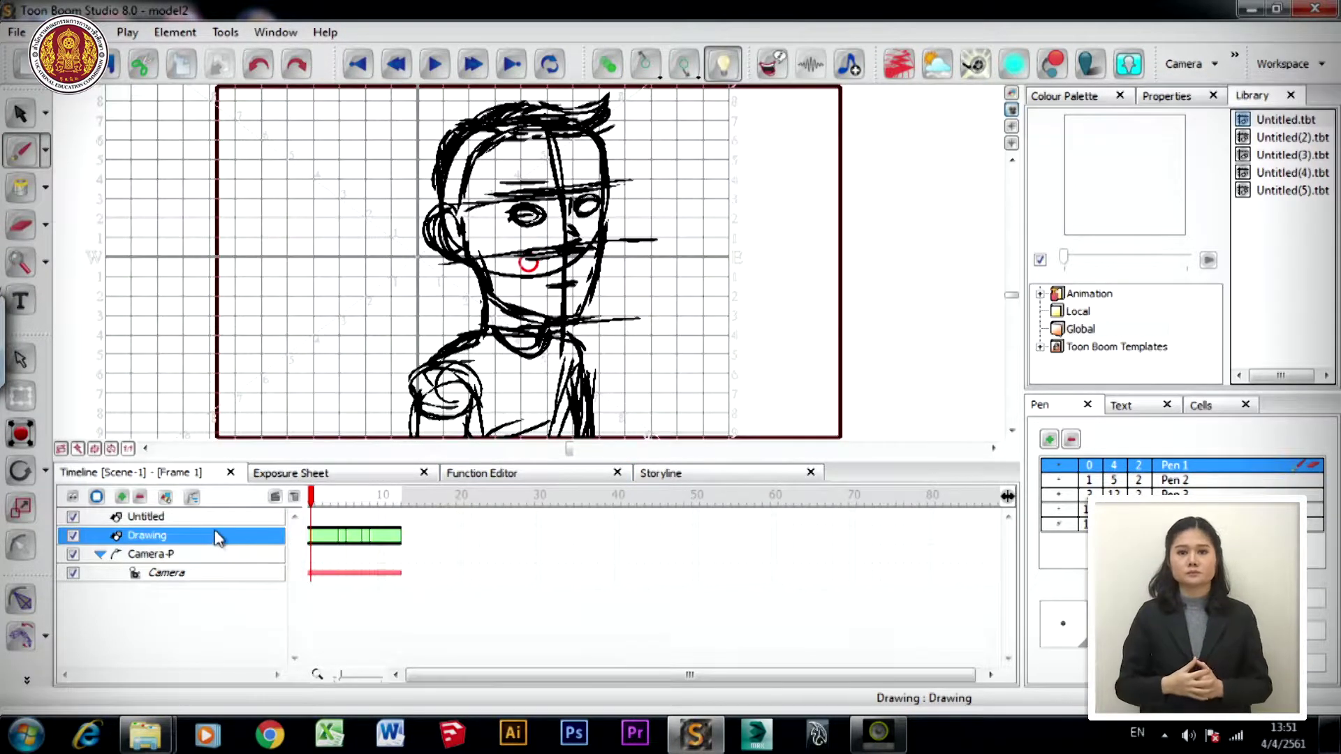
left_click(223, 521)
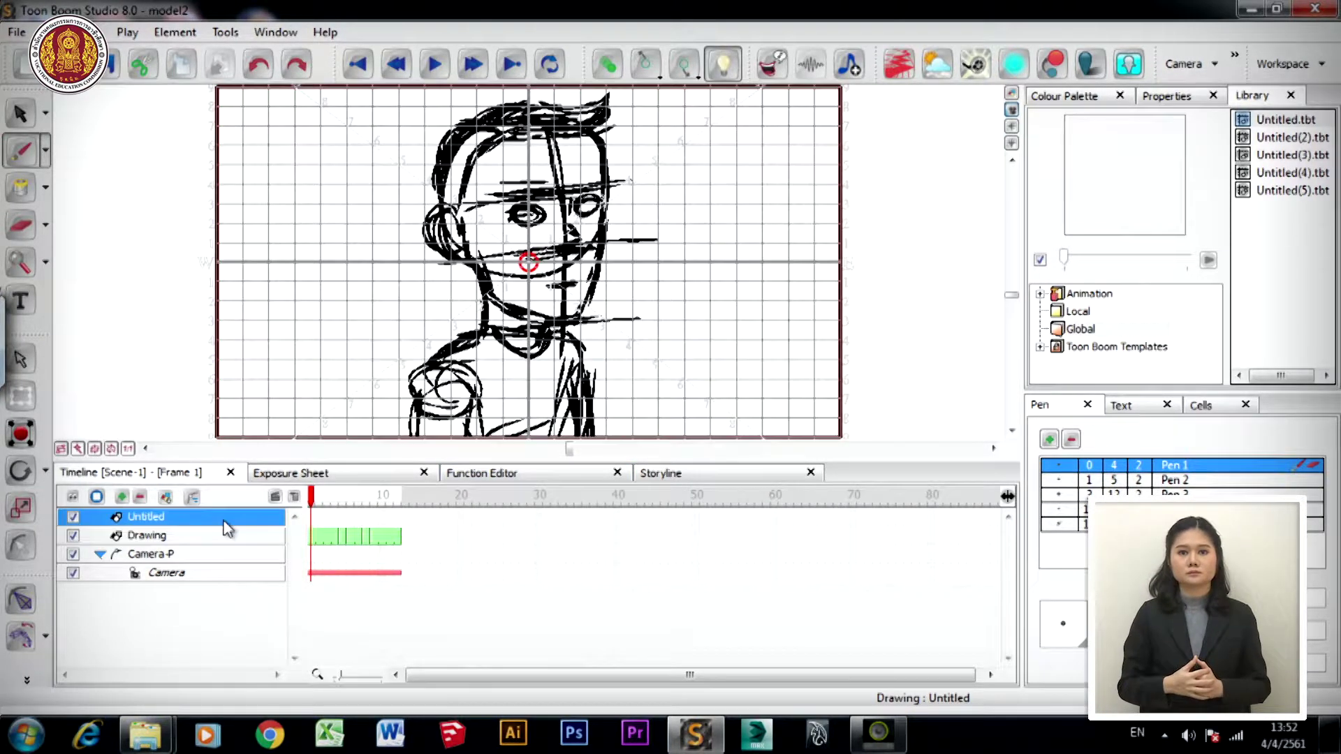
left_click(1011, 93)
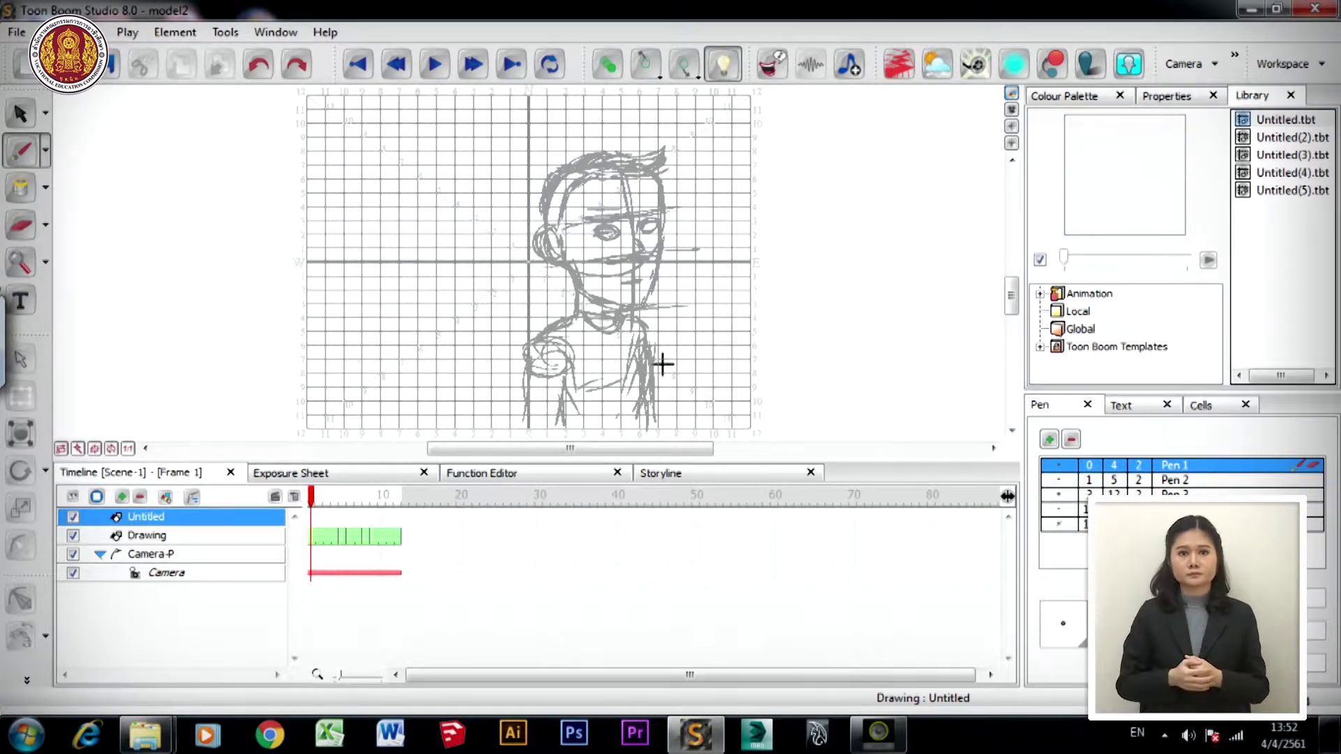
- Go to frame 2 of the Untitled element
scroll(662, 363, "up", 2)
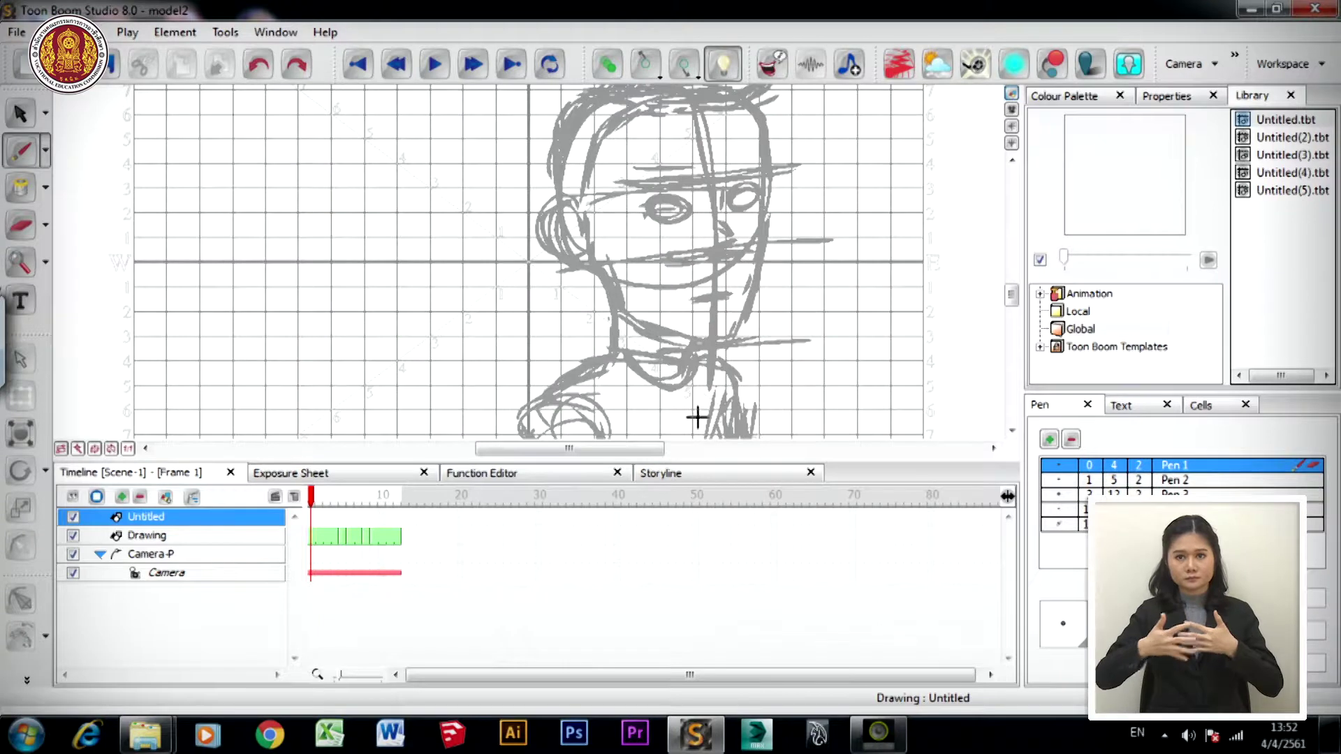
left_click_drag(644, 449, 721, 451)
scroll(644, 279, "down", 3)
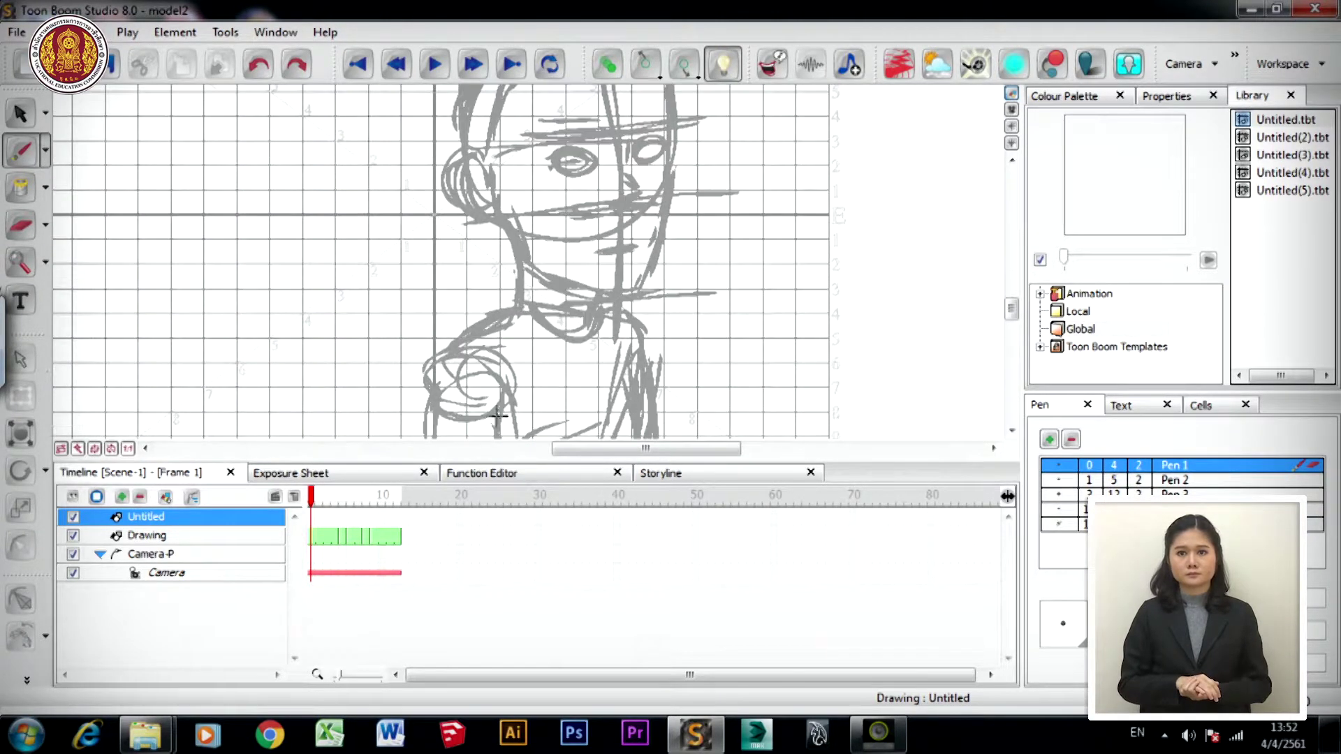
mouse_move(313, 496)
left_mouse_down()
mouse_move(405, 497)
mouse_move(323, 512)
left_mouse_up()
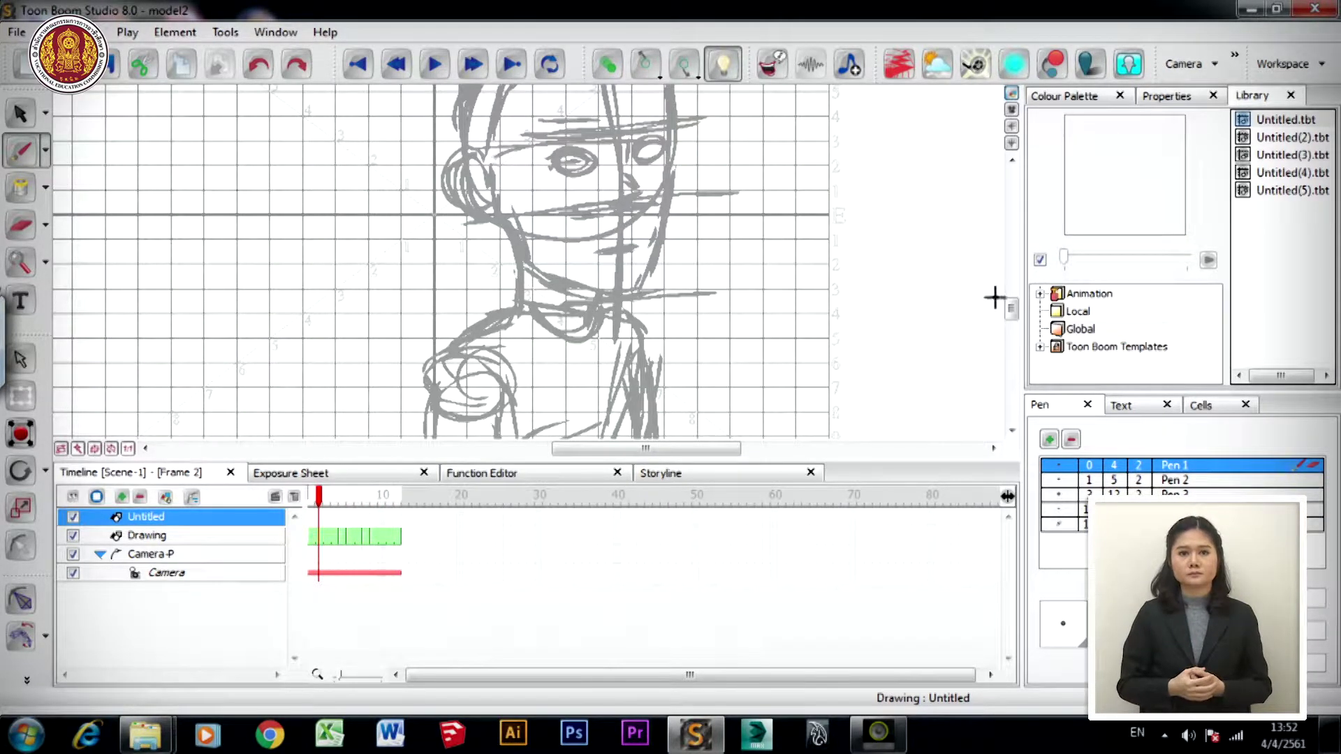
left_click_drag(1009, 313, 1009, 287)
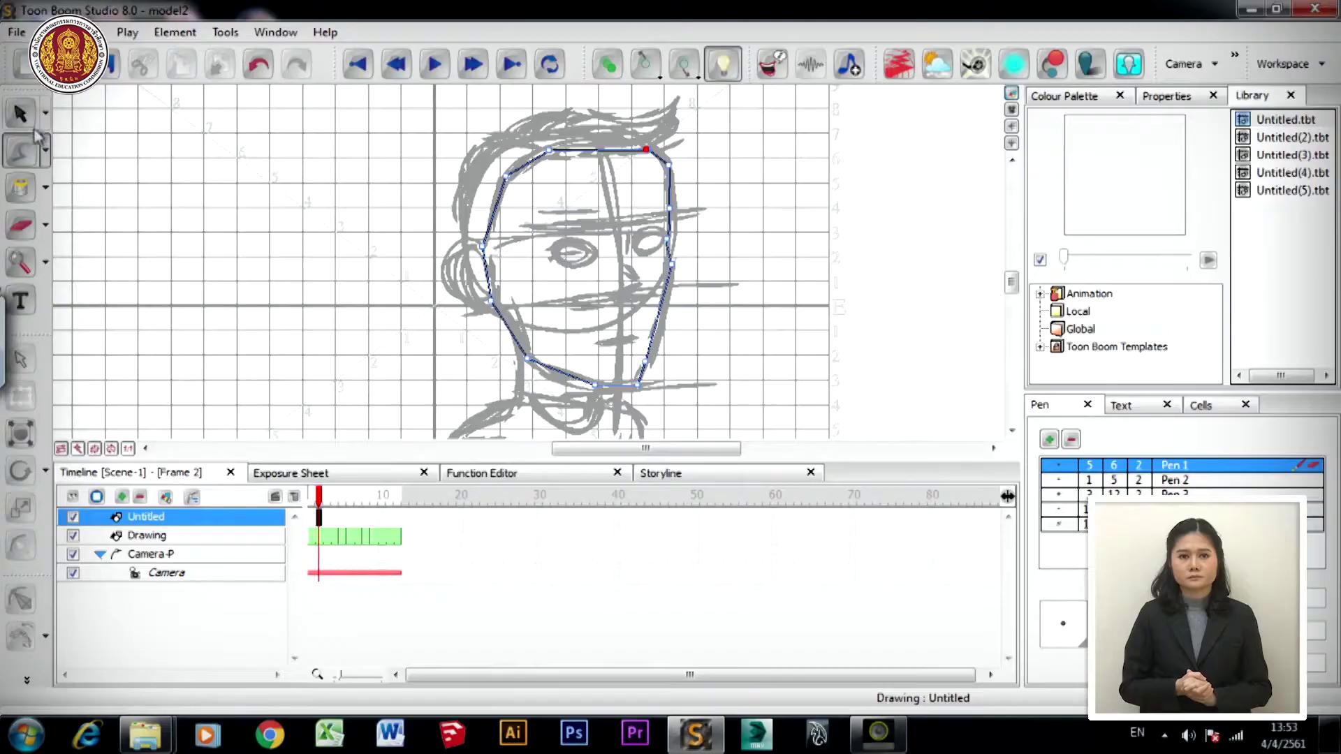
- Bend the forehead edge and the far-side temple segments of the face outline to follow the sketch
left_click(36, 128)
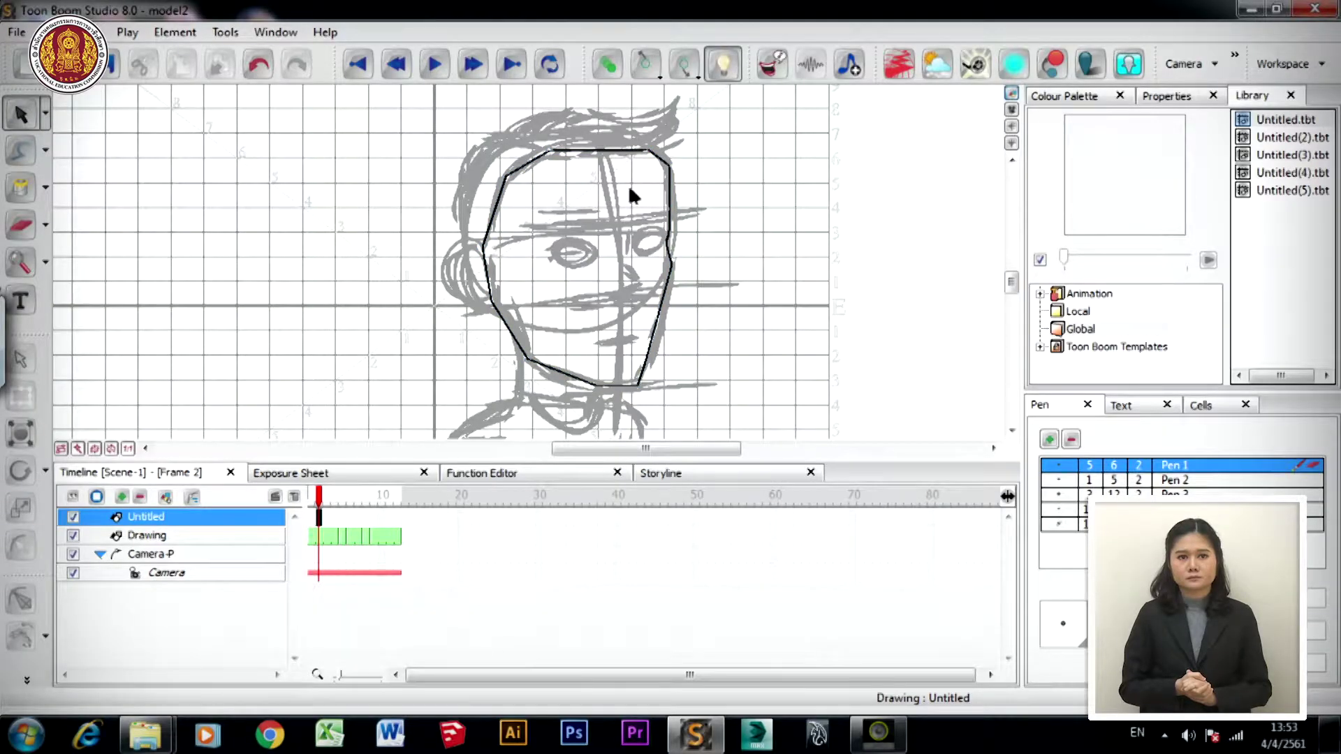
scroll(674, 264, "up", 3)
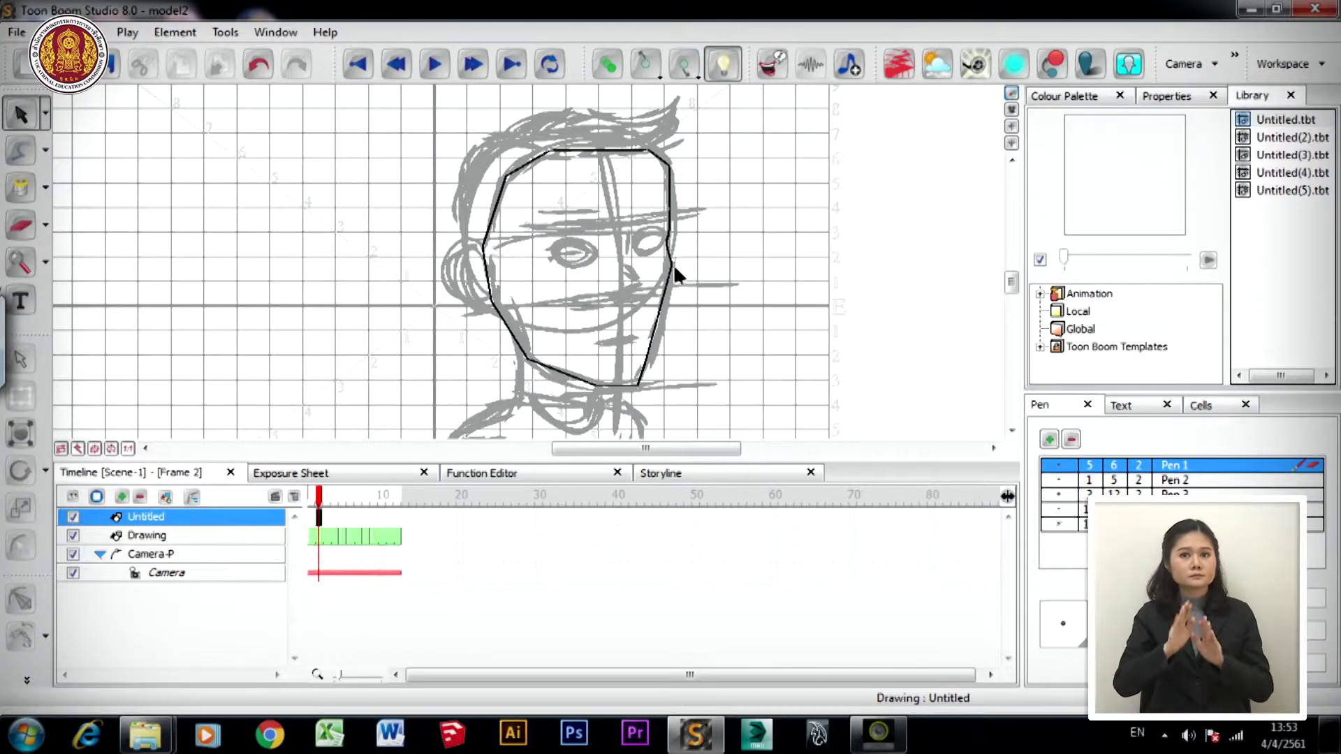
mouse_move(802, 252)
left_mouse_down()
mouse_move(777, 316)
mouse_move(747, 254)
mouse_move(757, 185)
mouse_move(767, 230)
left_mouse_up()
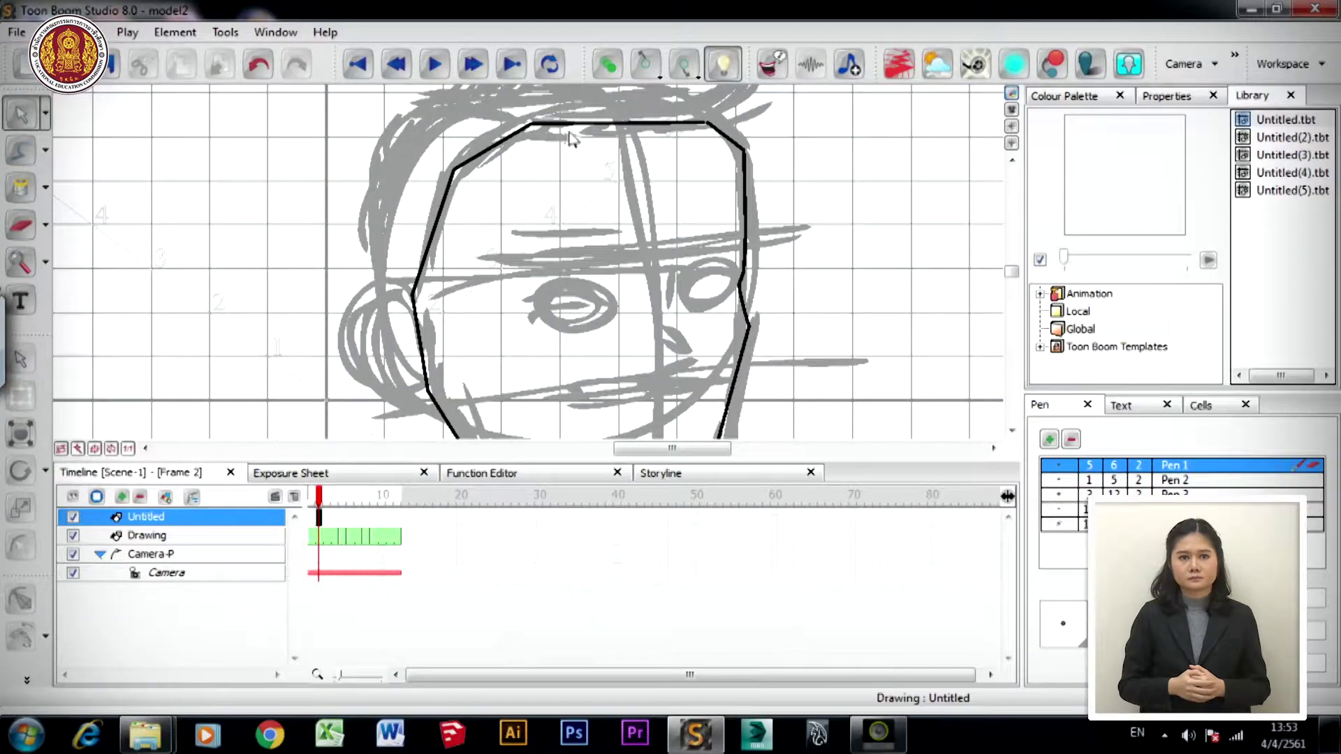
left_click(605, 126)
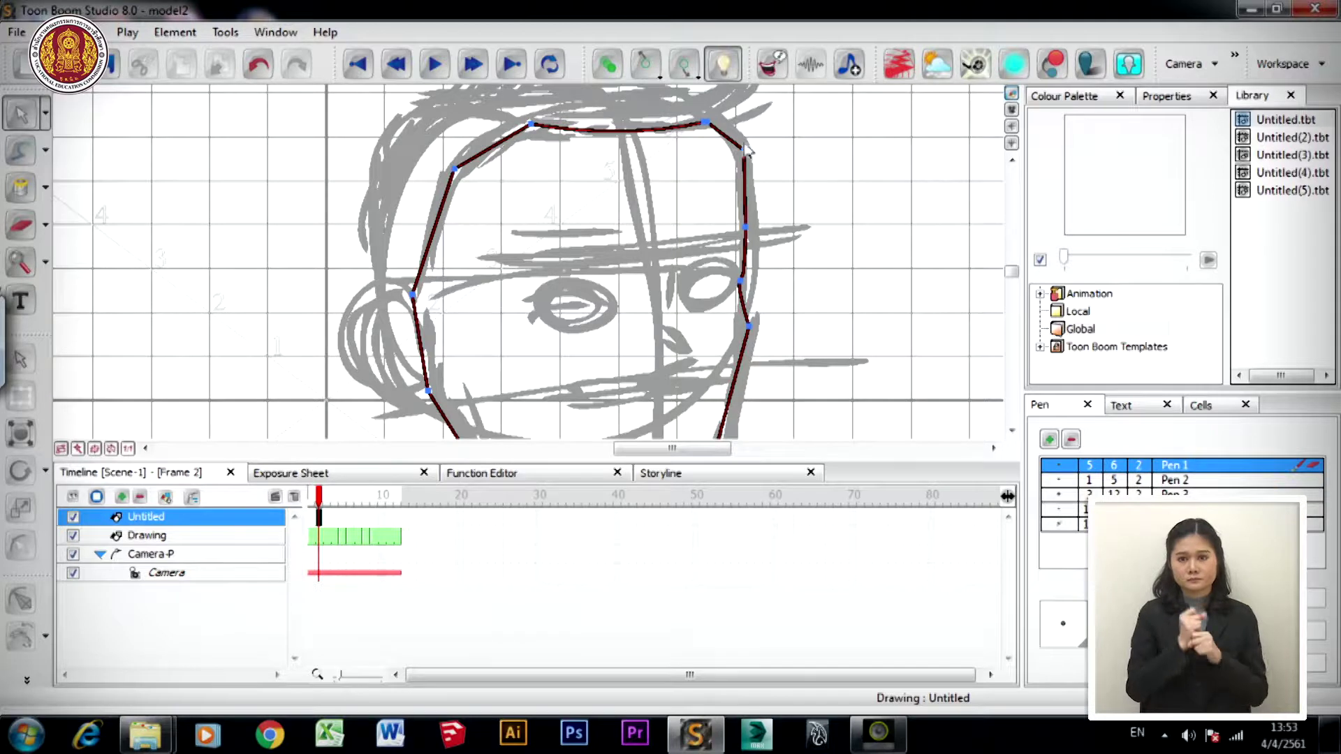
left_click_drag(744, 151, 747, 192)
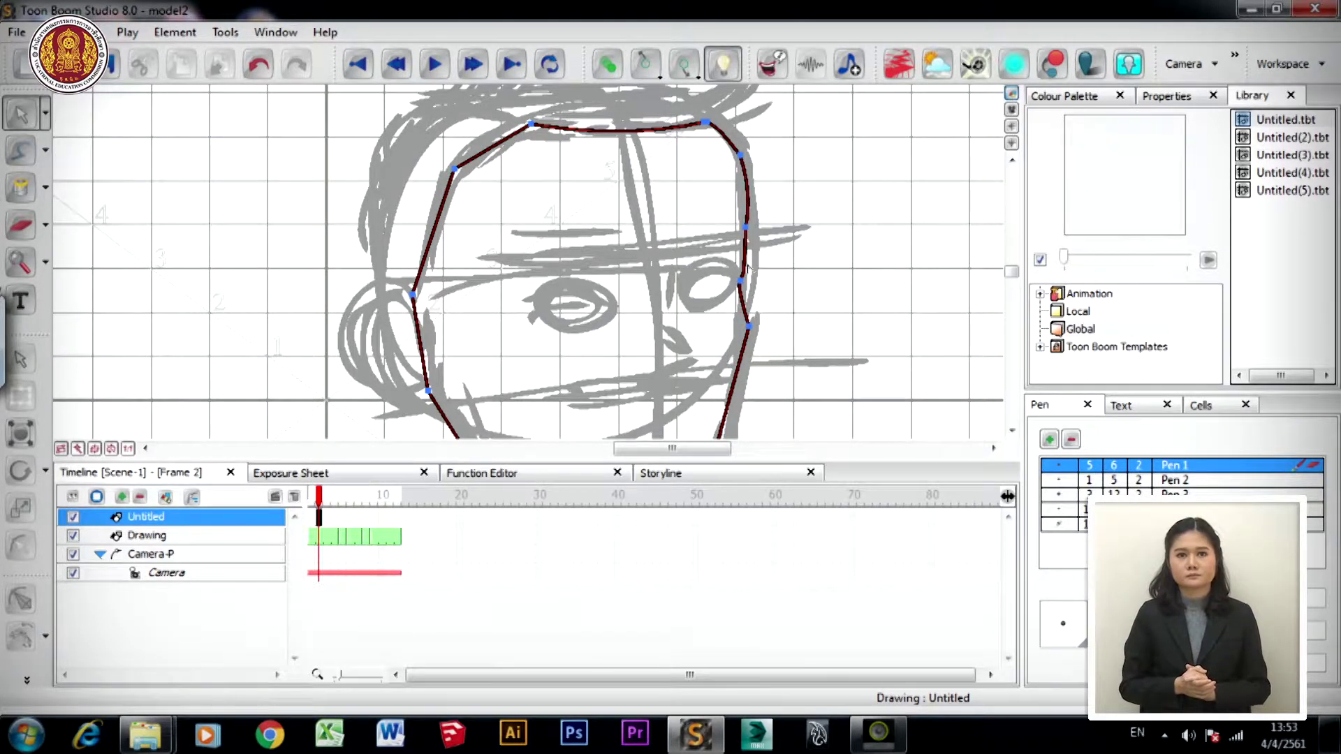
key("ctrl+z")
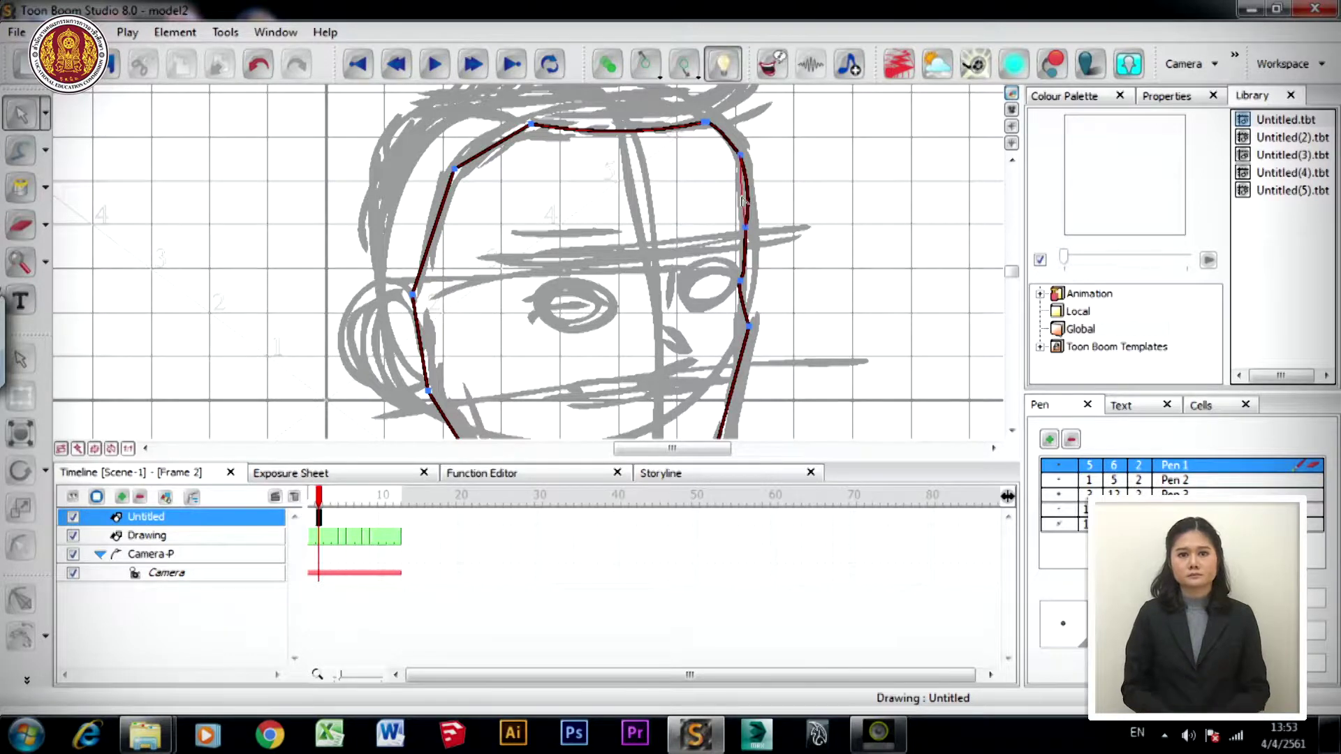
left_click_drag(754, 246, 753, 253)
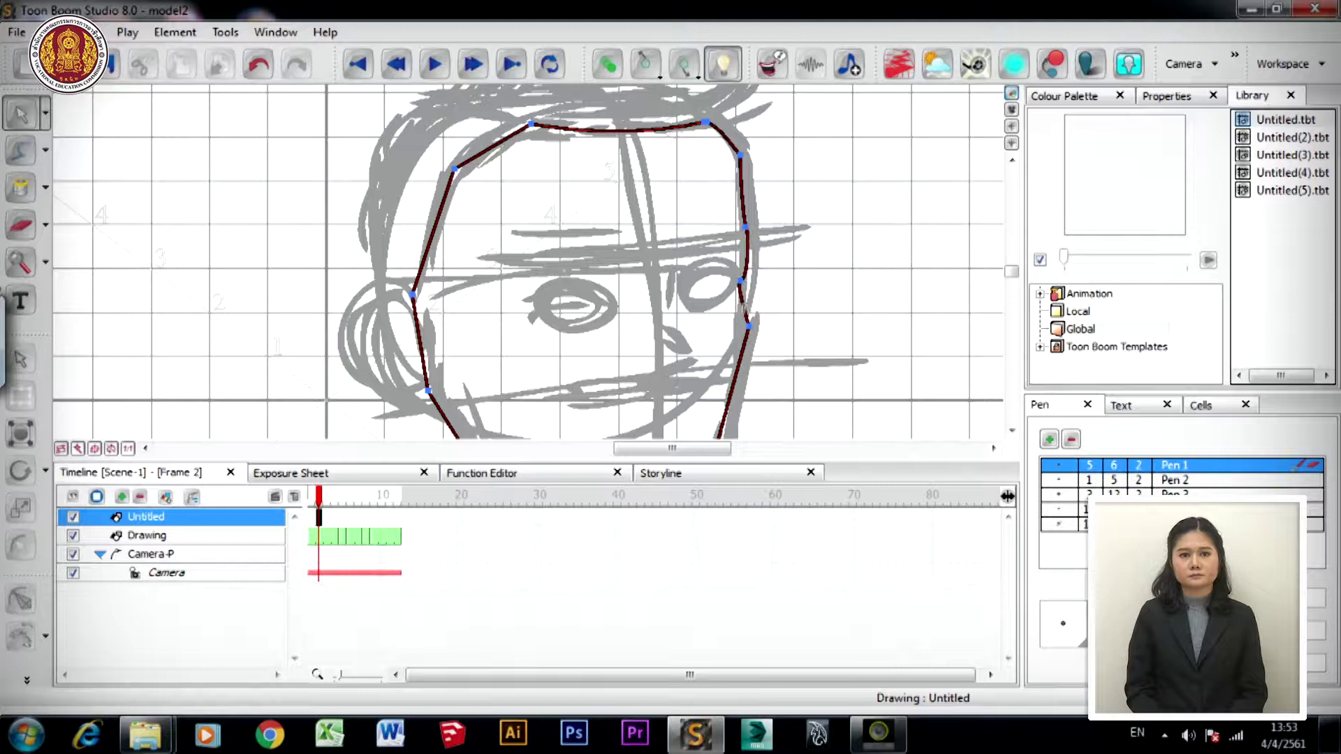
- Round the chin edge and curve the far-side cheek of the face outline along the sketch
scroll(751, 377, "down", 3)
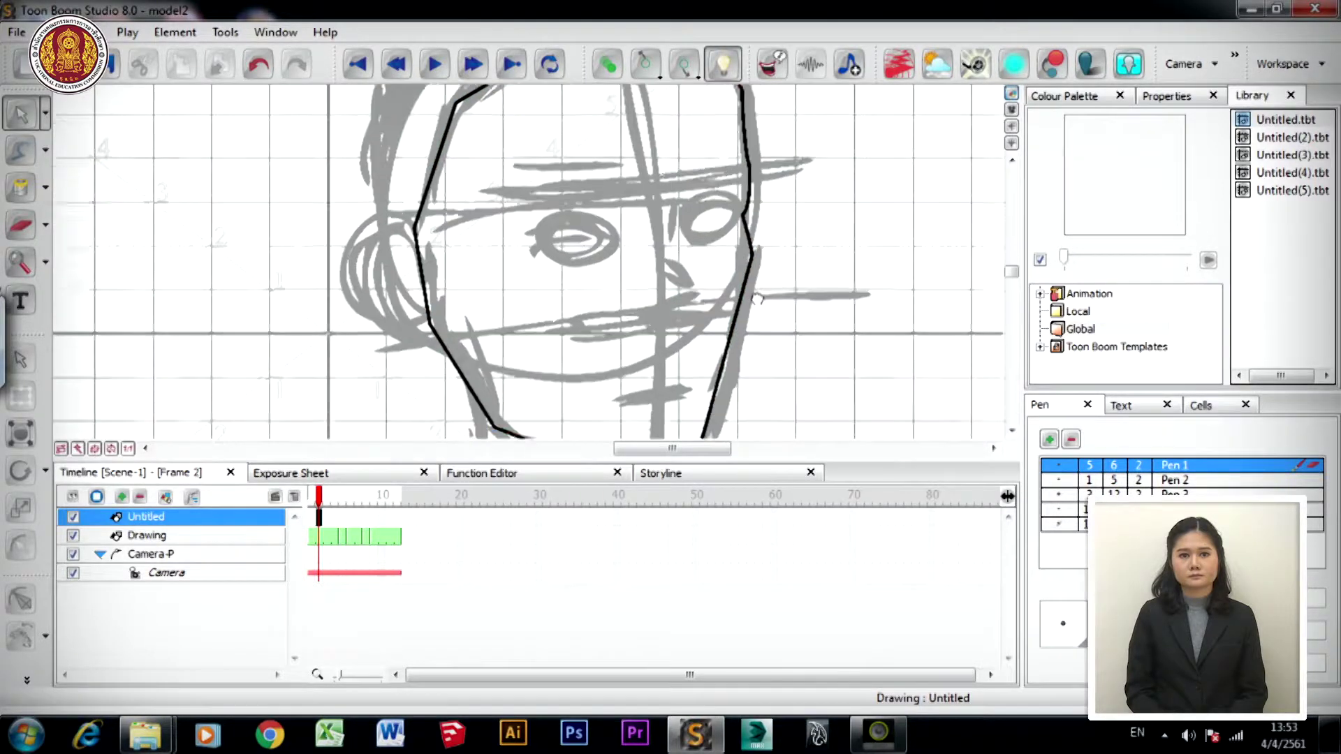
scroll(764, 299, "down", 3)
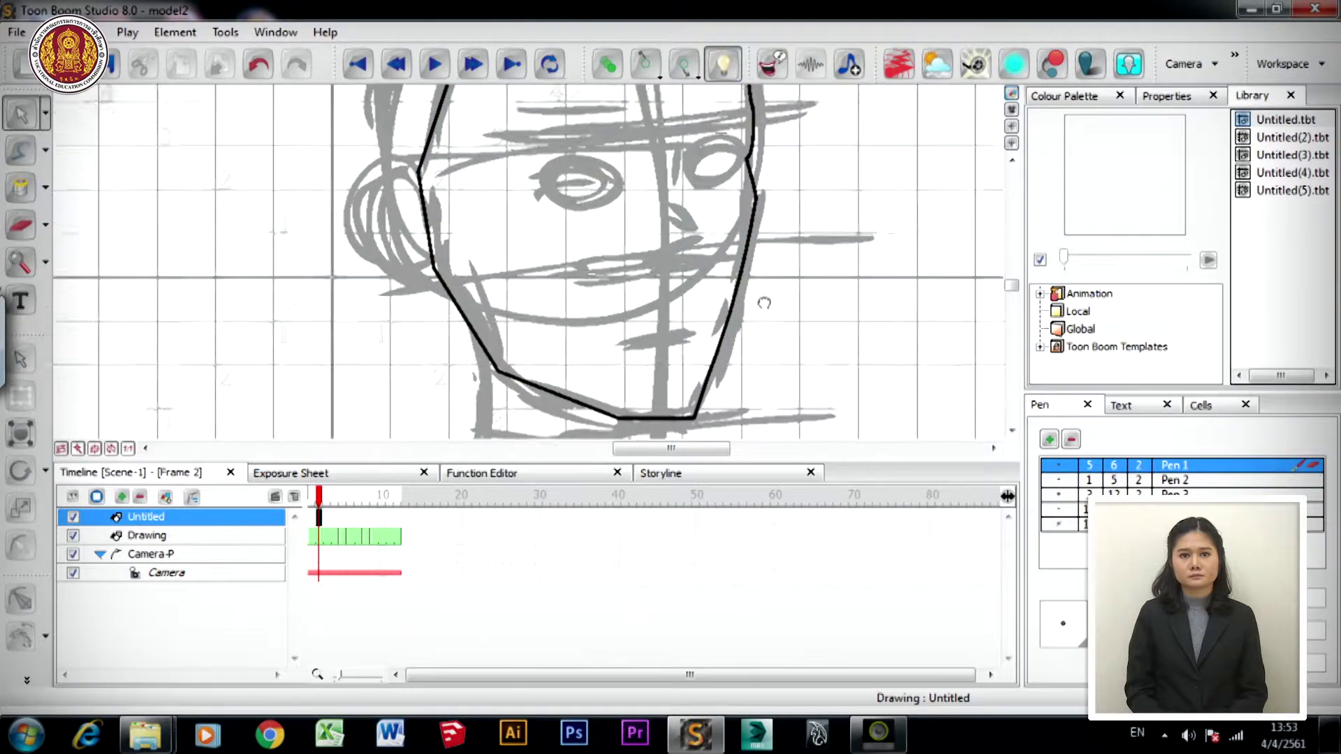
left_click_drag(662, 401, 659, 406)
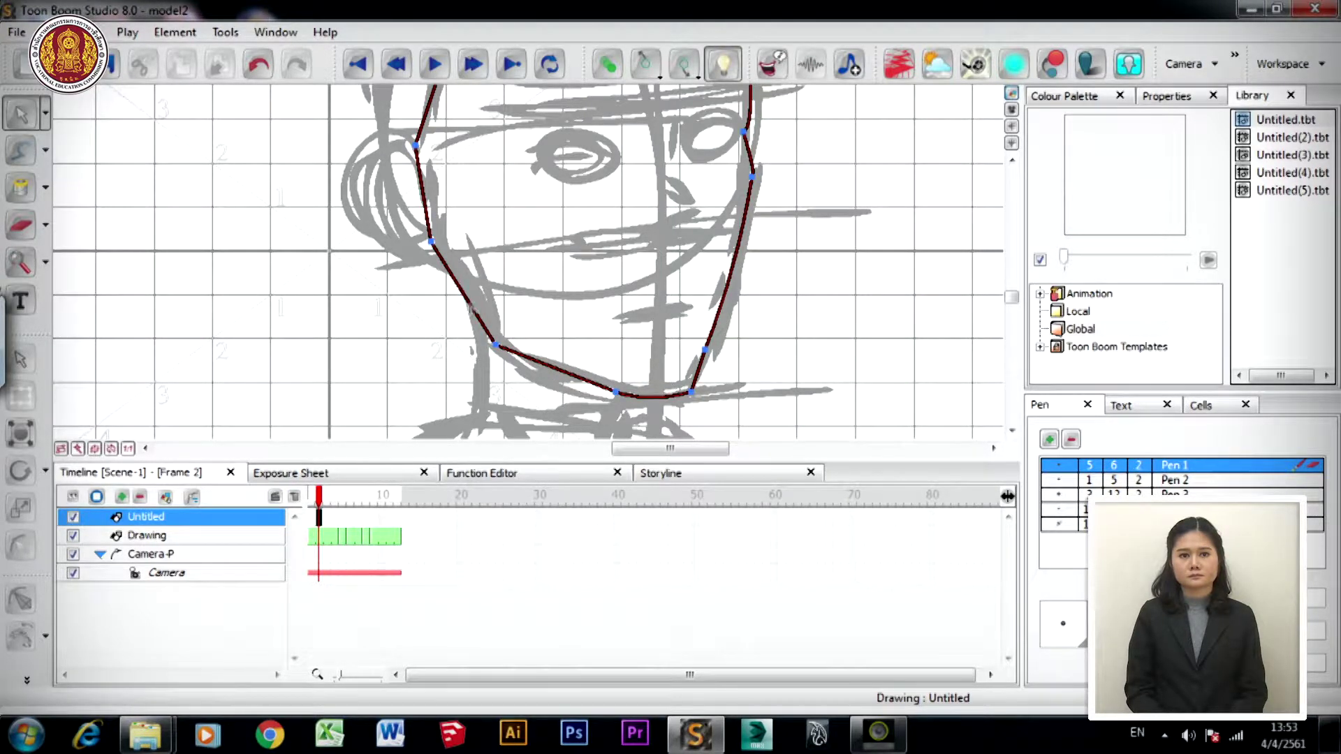
- Curve the ear-side cheek and temple segments of the face outline and move its upper forehead corner slightly inward
scroll(454, 287, "up", 2)
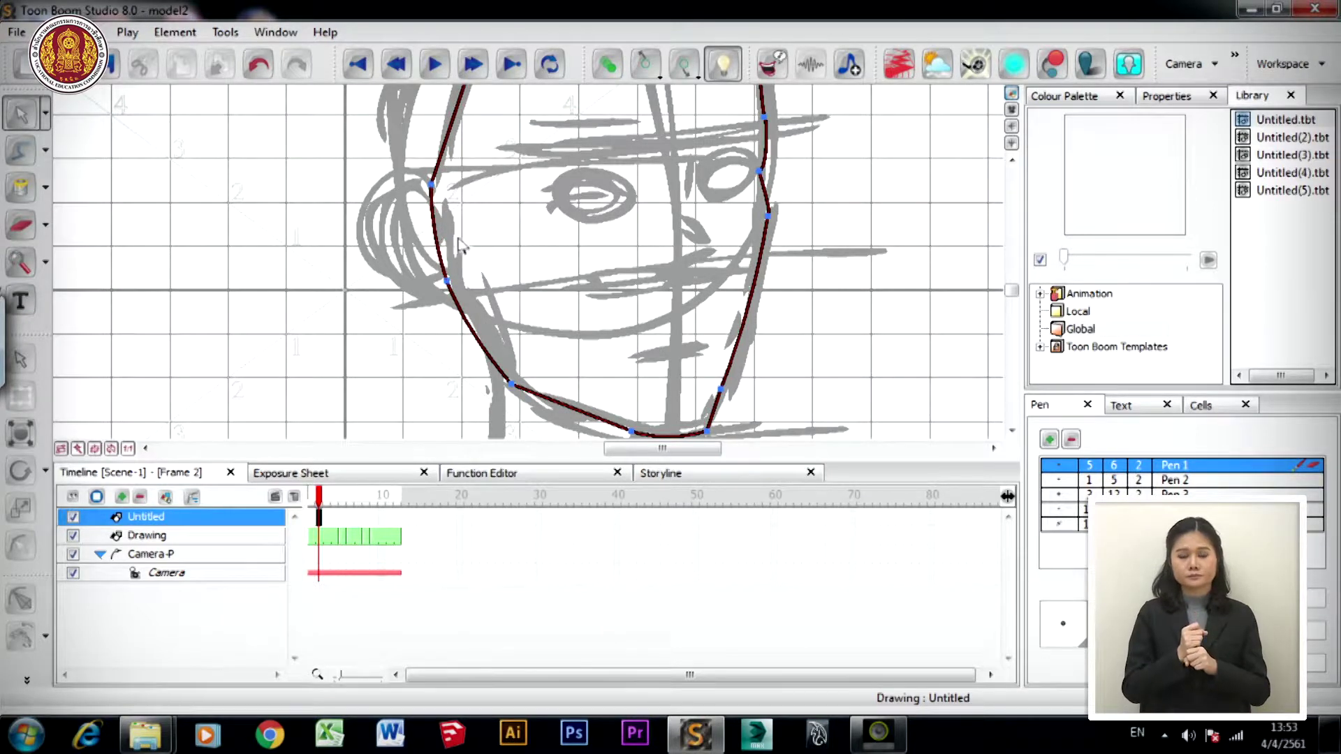
left_click(484, 294)
scroll(483, 295, "up", 3)
scroll(484, 294, "up", 2)
left_click(450, 287)
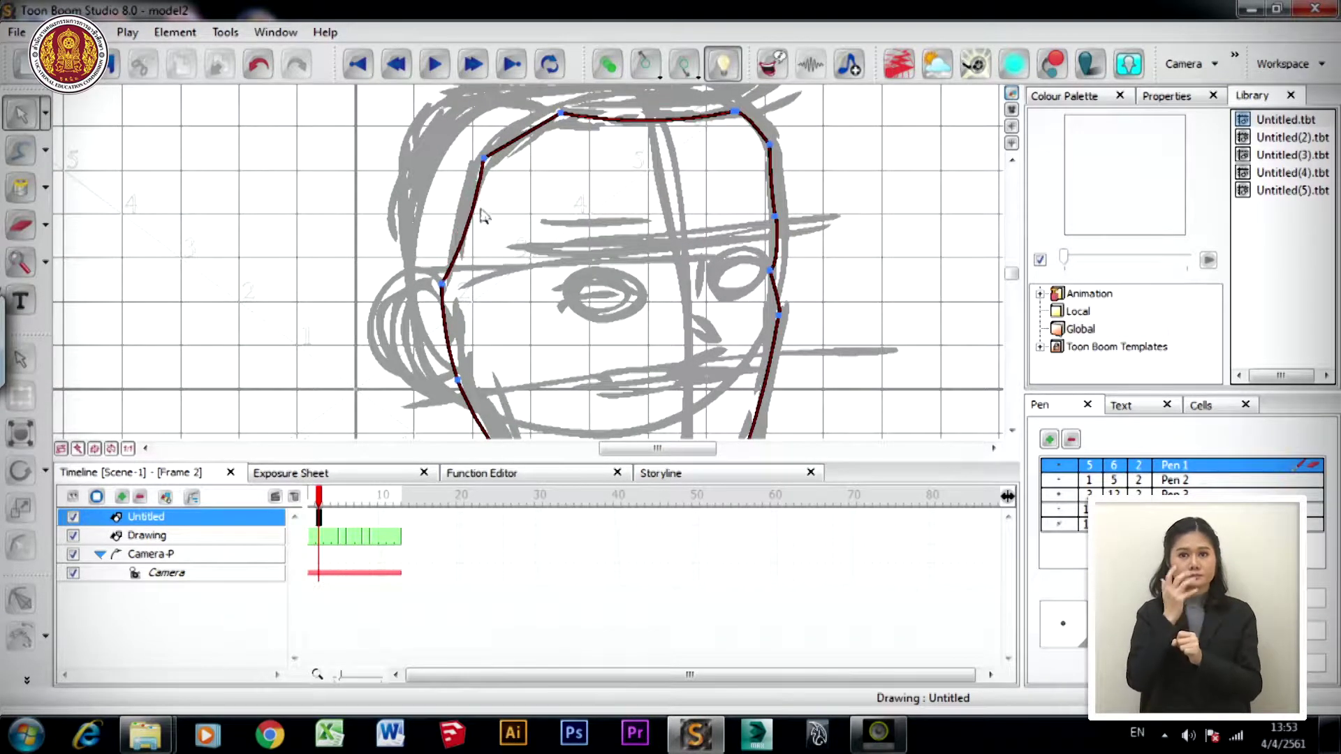
mouse_move(505, 149)
left_mouse_down()
mouse_move(513, 140)
mouse_move(494, 174)
mouse_move(488, 162)
mouse_move(512, 154)
left_mouse_up()
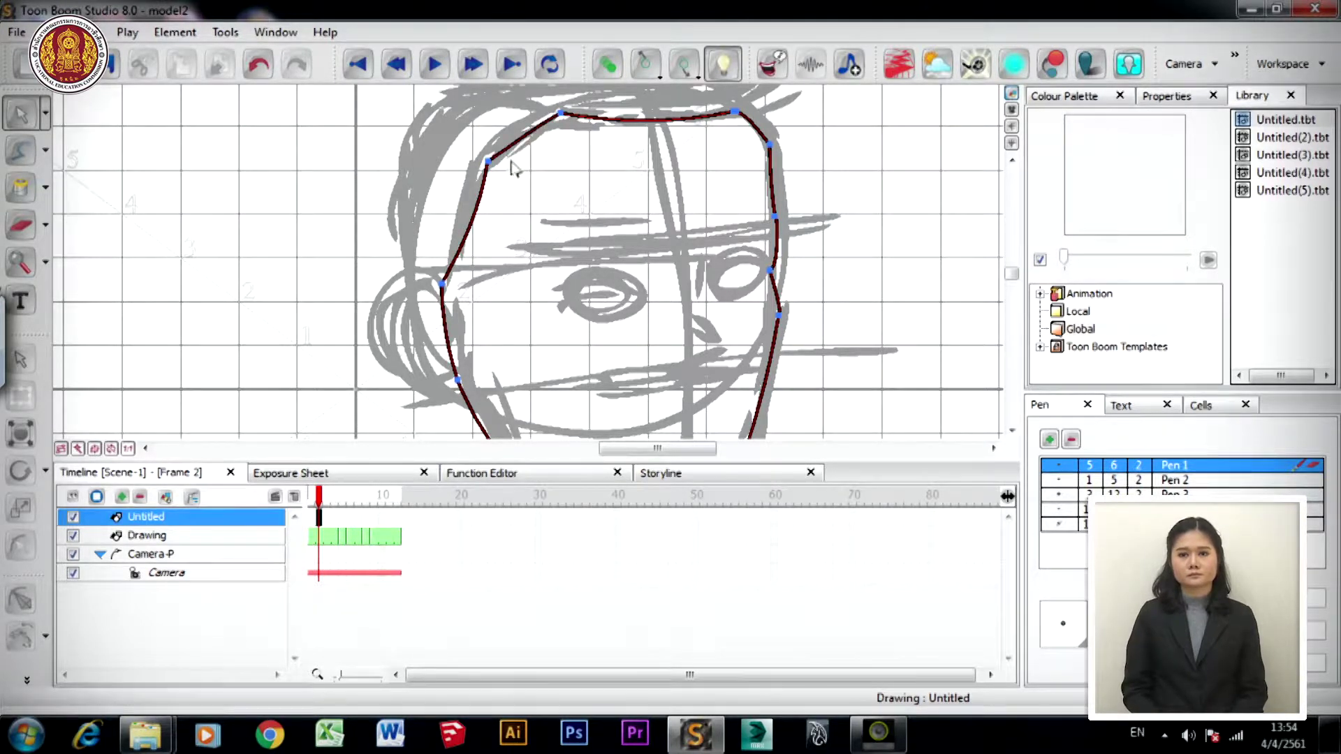
left_click(569, 196)
- Ink the ear outline and its inner folds with the Brush tool
mouse_move(849, 260)
left_mouse_down()
mouse_move(769, 170)
mouse_move(797, 143)
mouse_move(775, 275)
mouse_move(797, 312)
mouse_move(787, 270)
mouse_move(816, 271)
mouse_move(862, 207)
mouse_move(776, 244)
left_mouse_up()
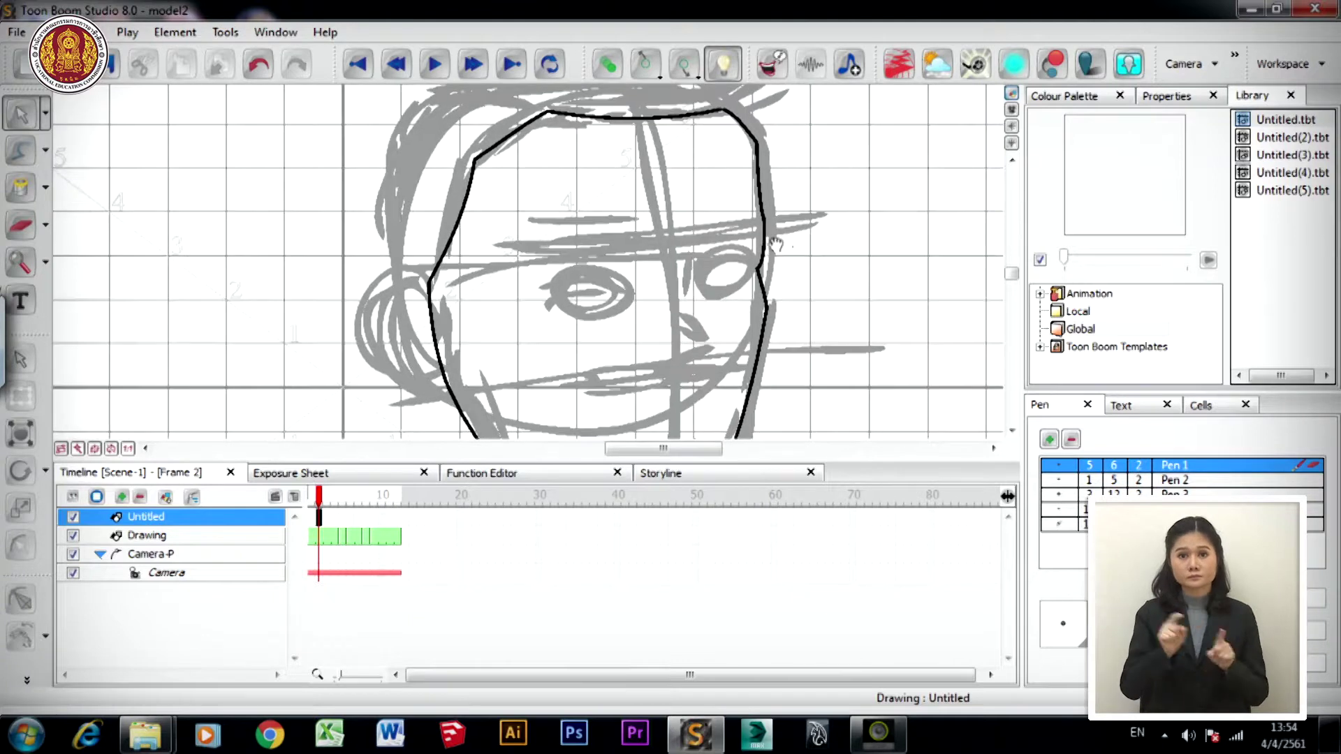
left_click(45, 152)
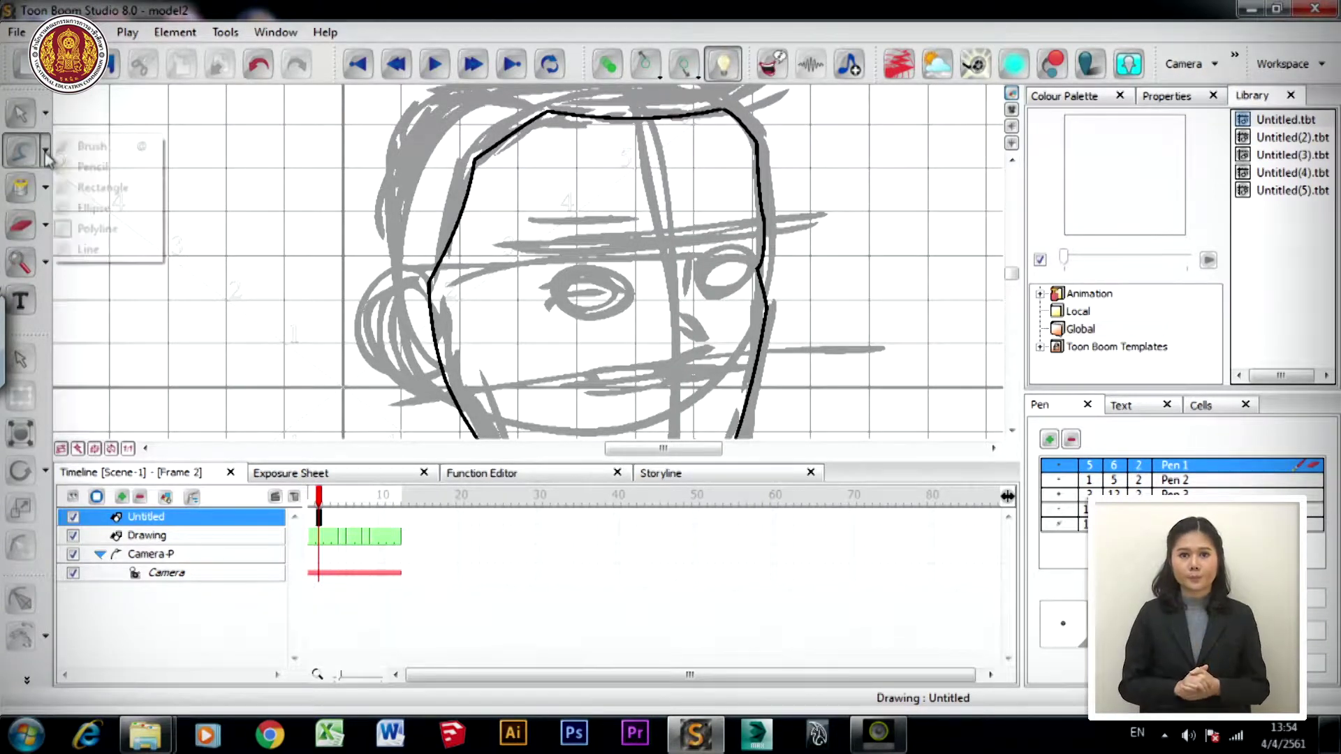
left_click(91, 146)
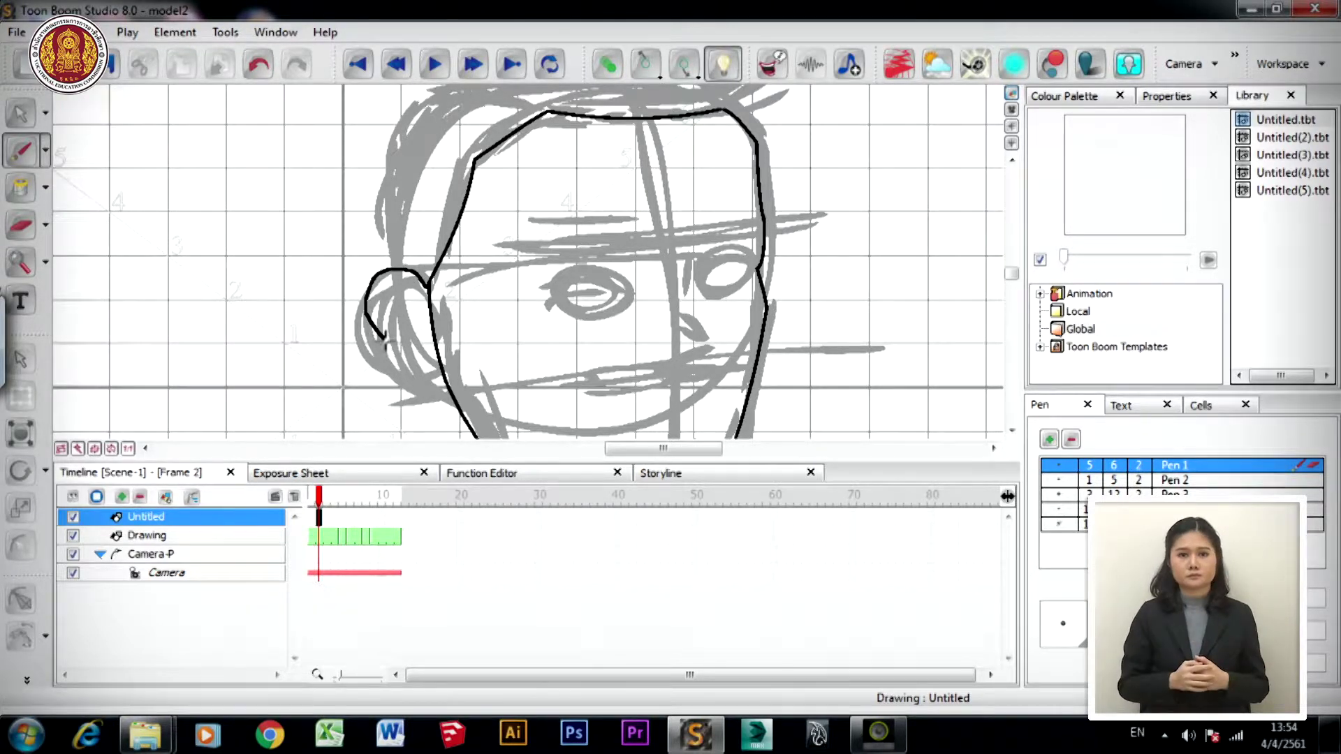
left_click_drag(442, 378, 443, 378)
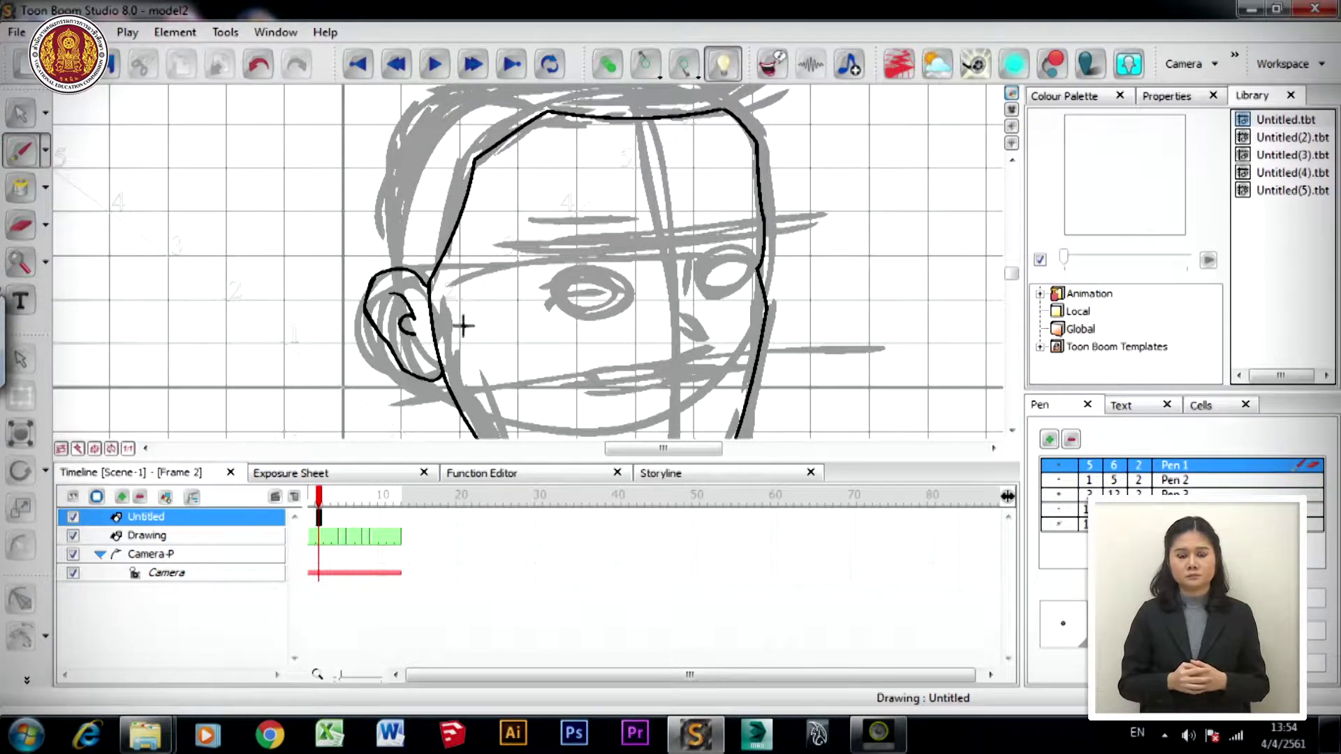
- Ink the hair outline along the back of the head, the swept top tuft and the far-side temple
scroll(458, 320, "up", 3)
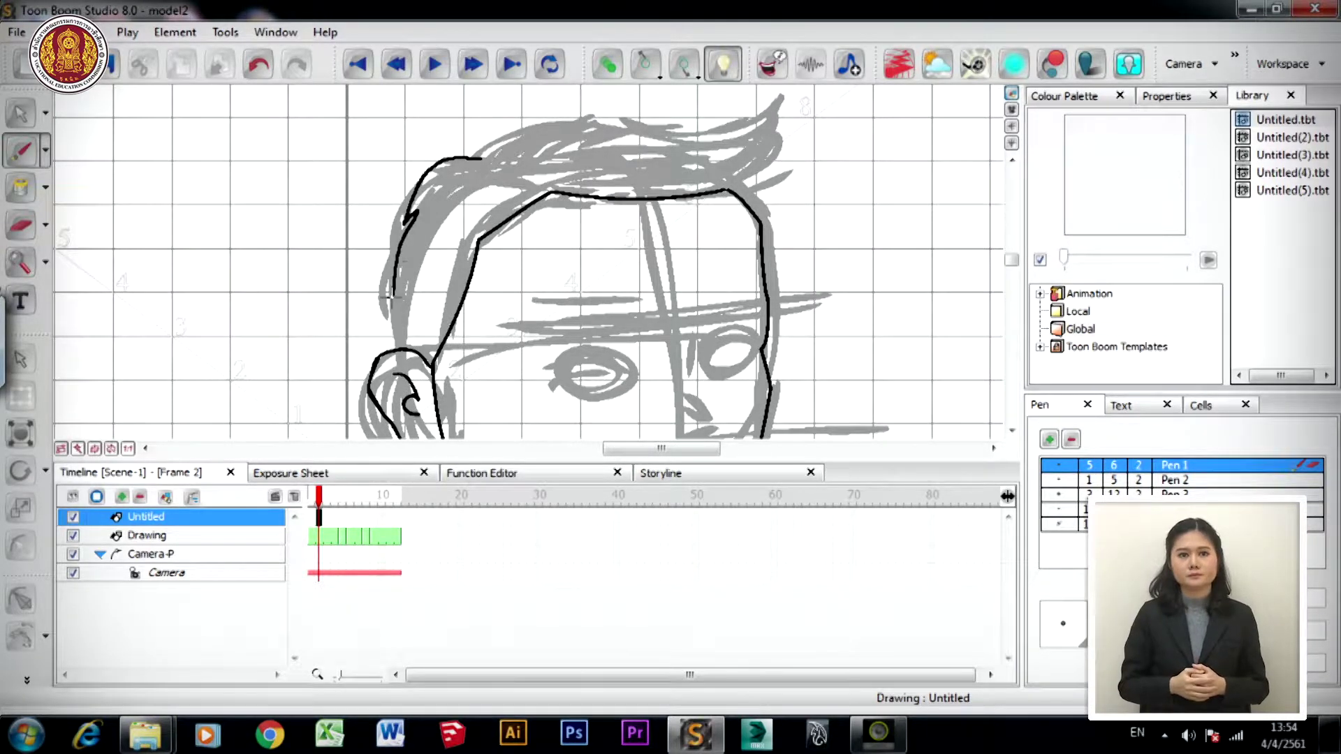
mouse_move(554, 308)
left_mouse_down()
mouse_move(485, 363)
mouse_move(505, 314)
left_mouse_up()
key("ctrl+z")
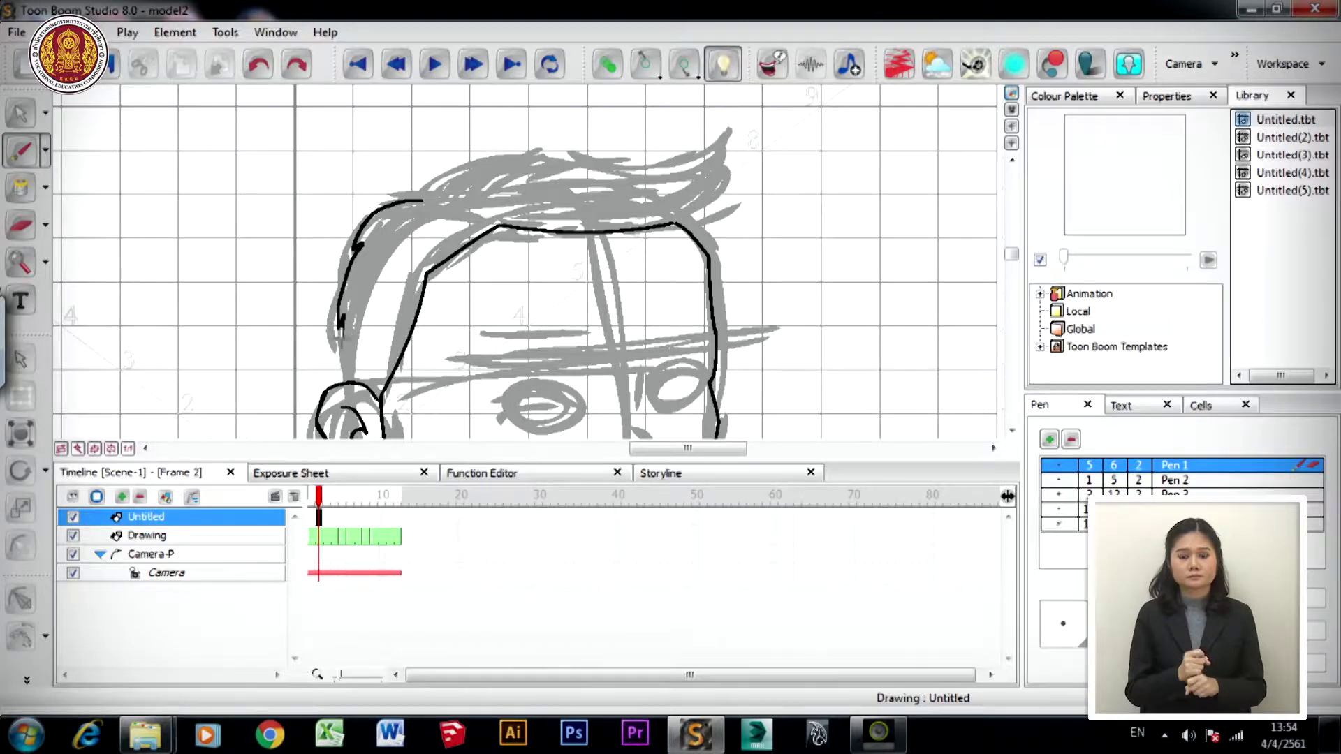
key("ctrl+y")
mouse_move(490, 312)
left_mouse_down()
mouse_move(422, 258)
mouse_move(437, 287)
mouse_move(452, 227)
mouse_move(489, 323)
left_mouse_up()
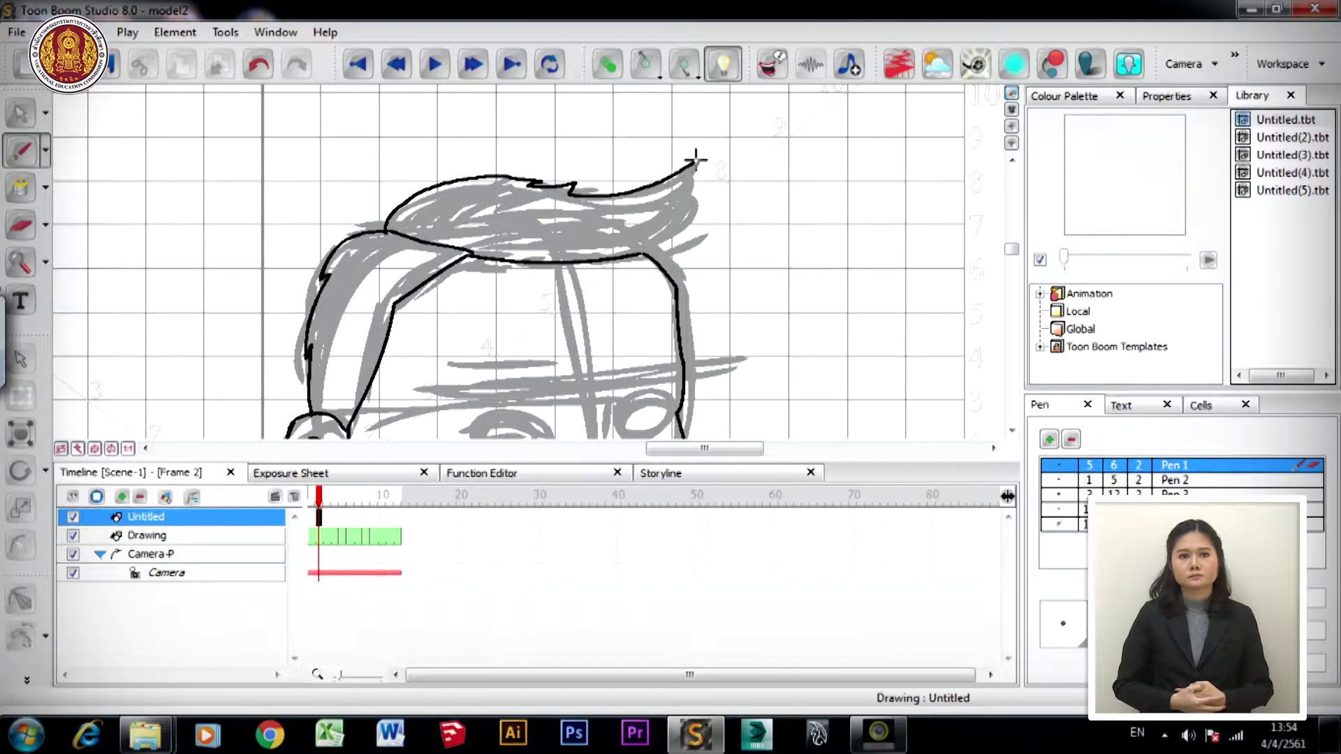
left_click_drag(683, 185, 661, 208)
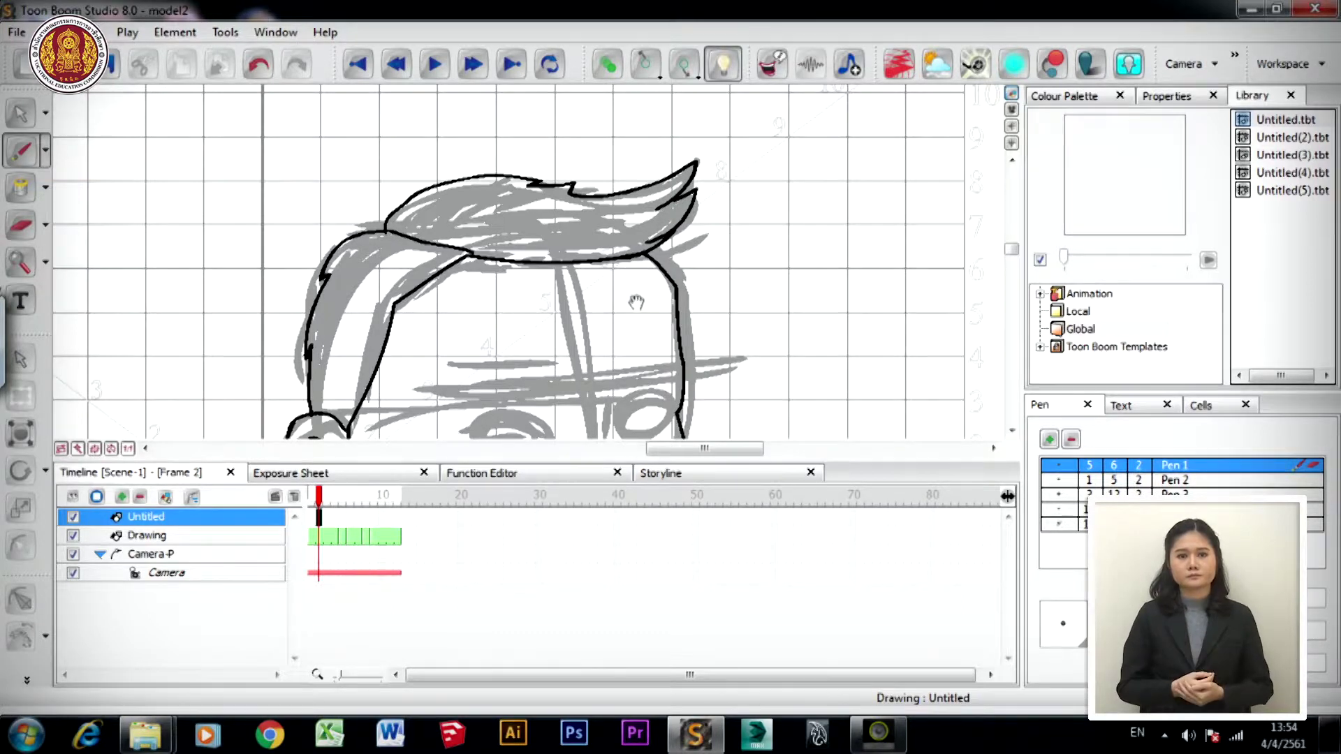
left_click_drag(636, 302, 567, 212)
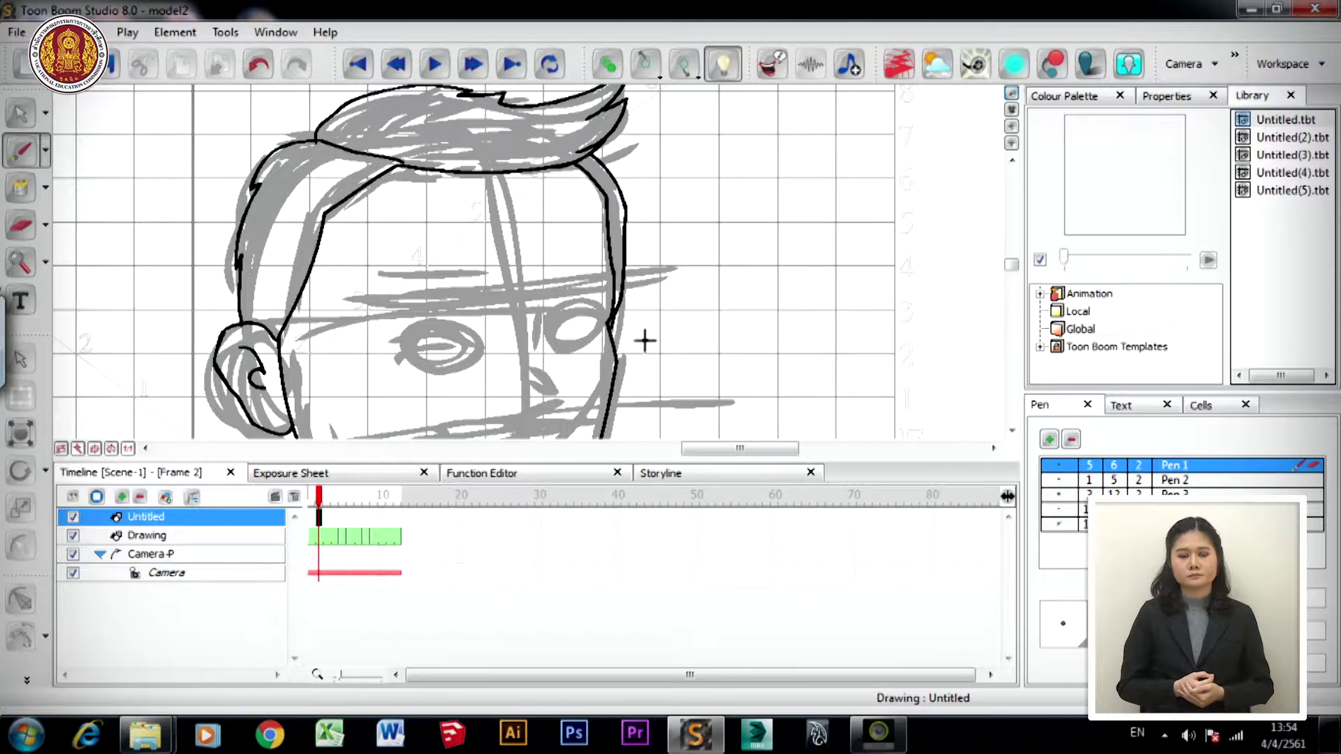
- Ink the far-side eye with a solid pupil and a thick eyebrow above it
mouse_move(643, 329)
left_mouse_down()
mouse_move(686, 186)
mouse_move(734, 323)
mouse_move(803, 242)
mouse_move(777, 309)
mouse_move(773, 233)
mouse_move(748, 195)
mouse_move(743, 278)
left_mouse_up()
scroll(742, 278, "down", 3)
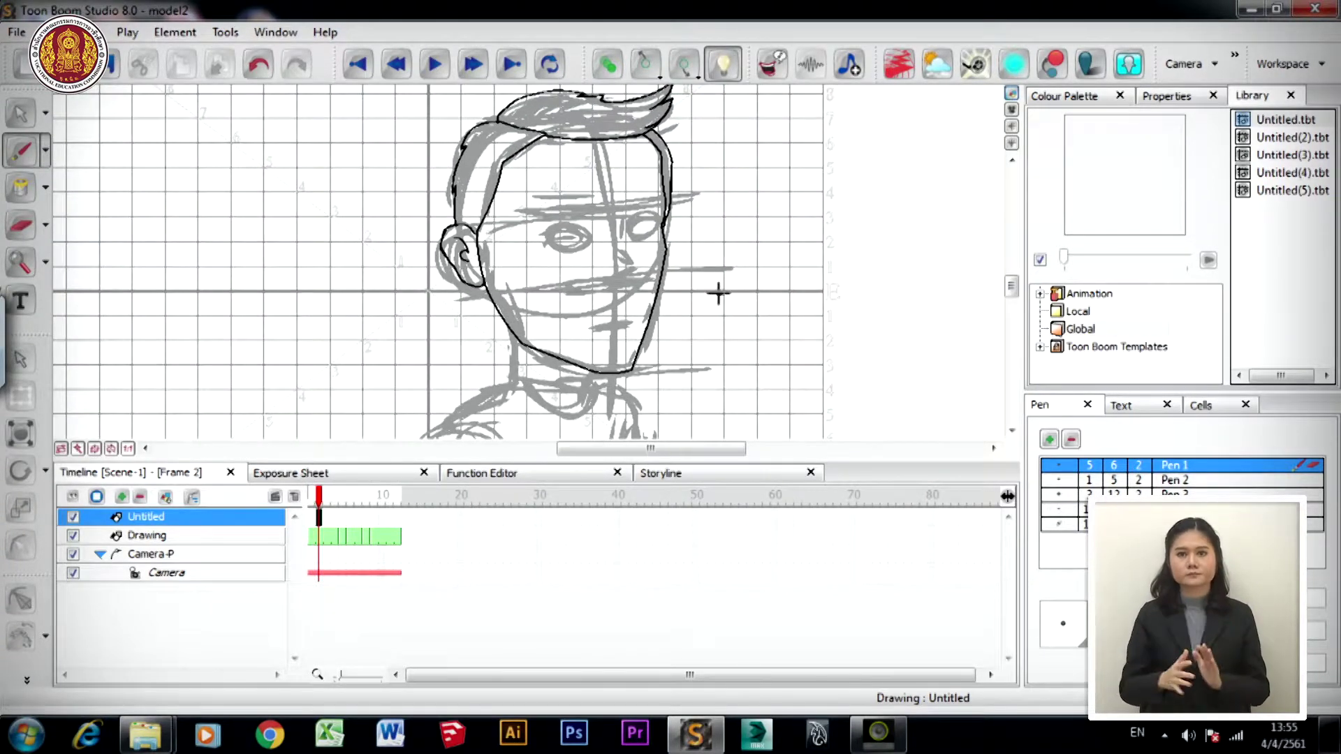
scroll(705, 294, "up", 4)
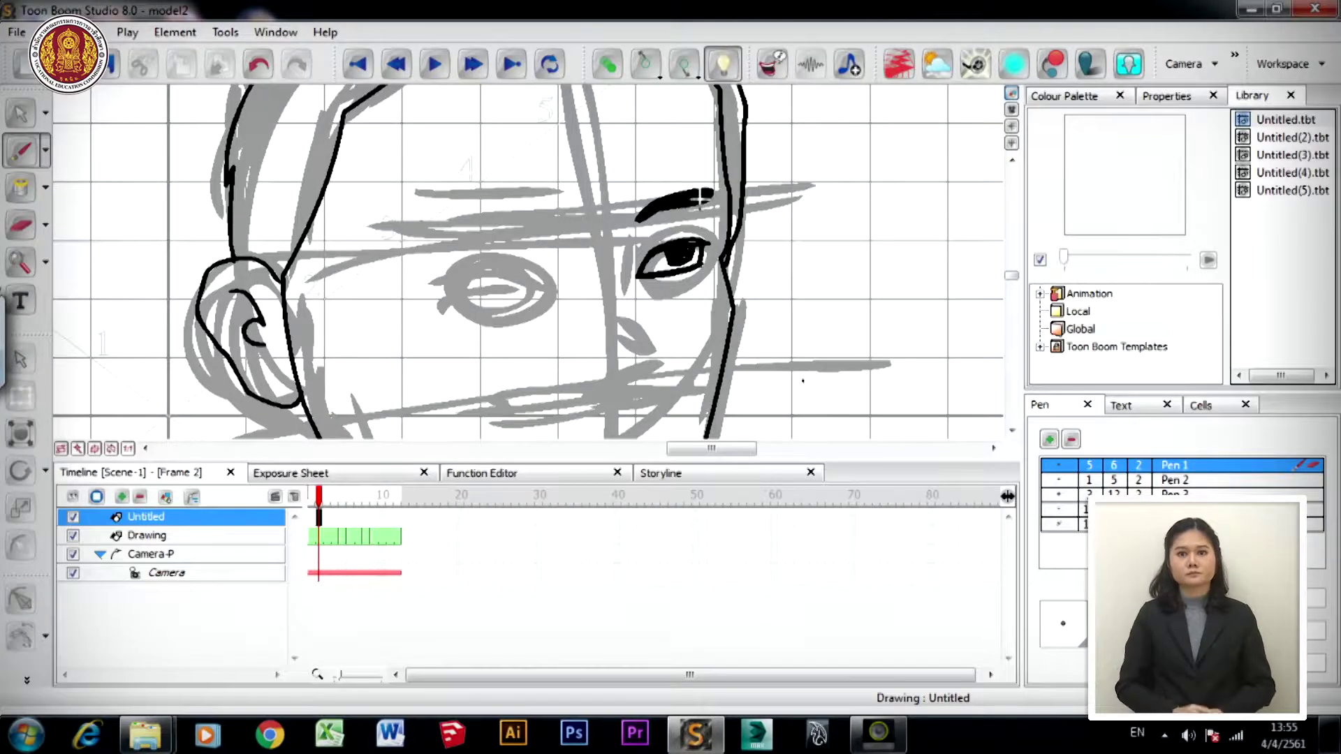
mouse_move(577, 277)
left_mouse_down()
mouse_move(605, 262)
mouse_move(516, 260)
left_mouse_up()
key("ctrl+z")
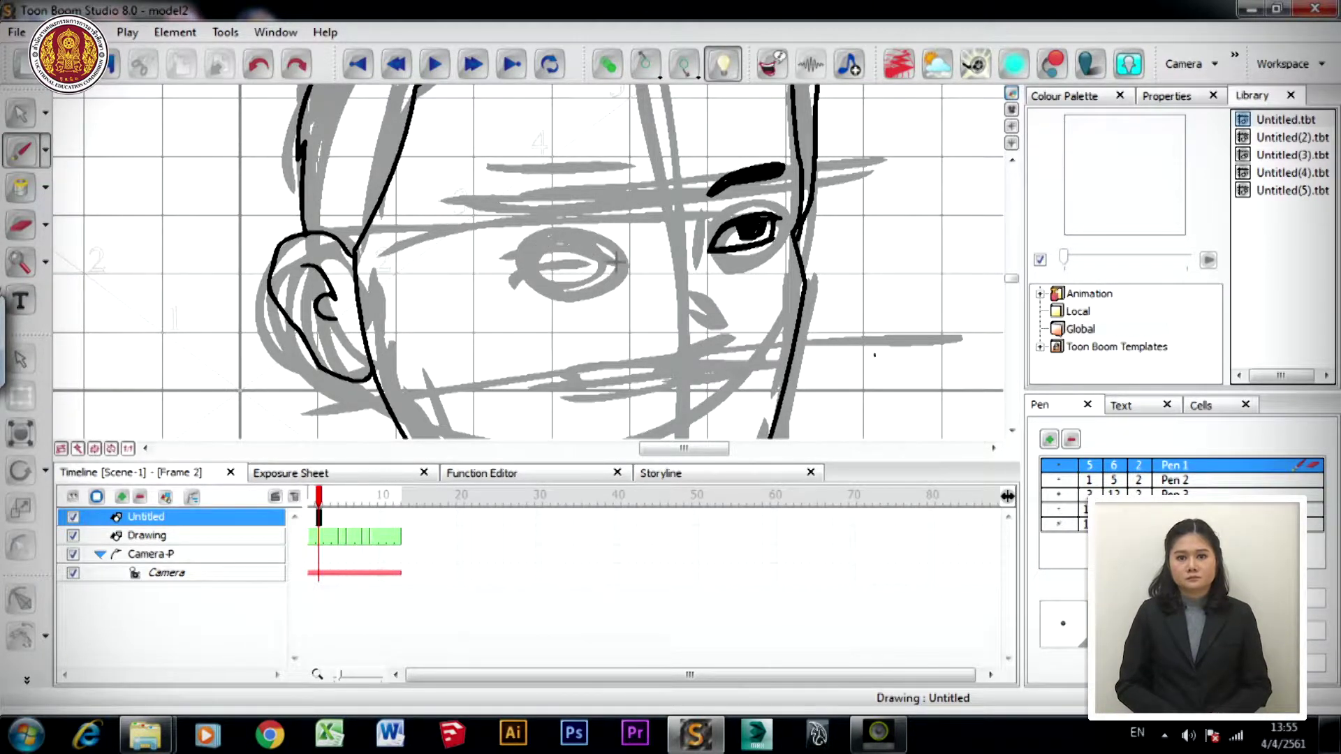
- Ink the near-side eye with a solid pupil and a thick, solid black eyebrow above it
left_click_drag(533, 246, 513, 259)
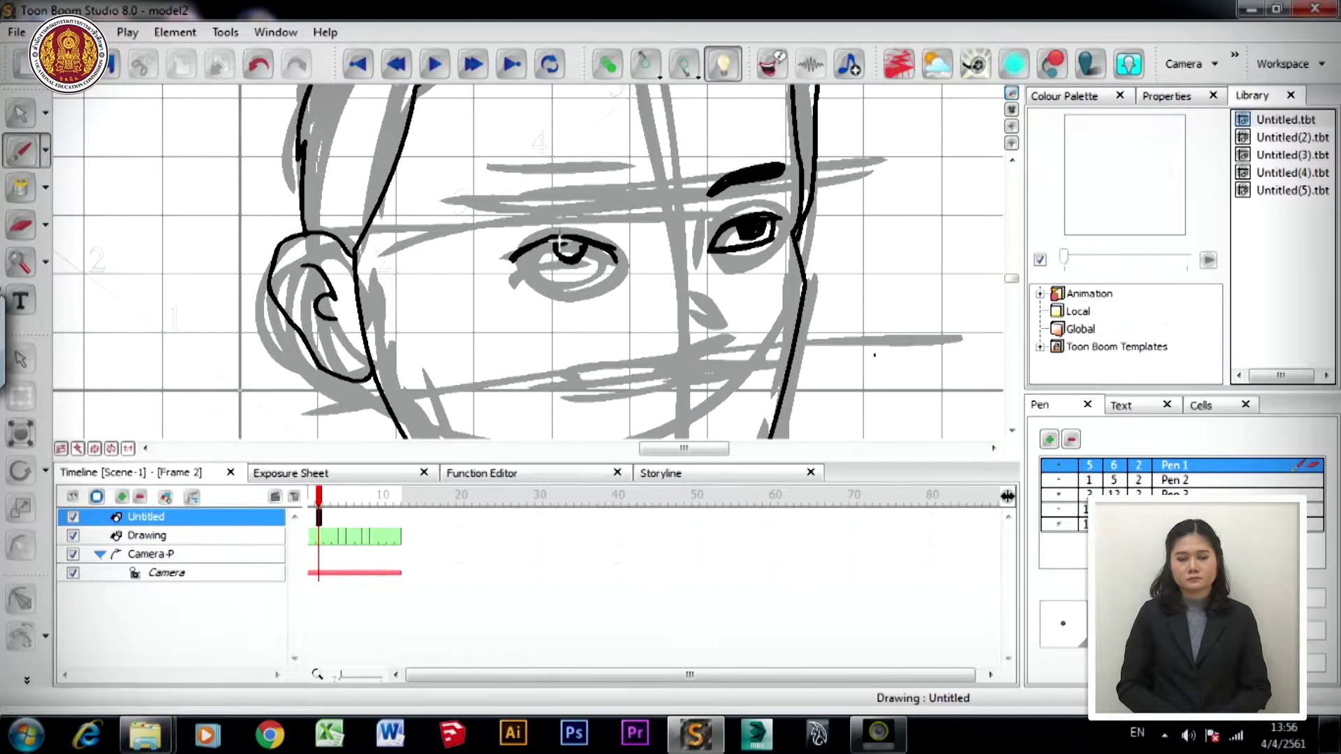
mouse_move(561, 249)
left_mouse_down()
mouse_move(572, 242)
mouse_move(536, 265)
left_mouse_up()
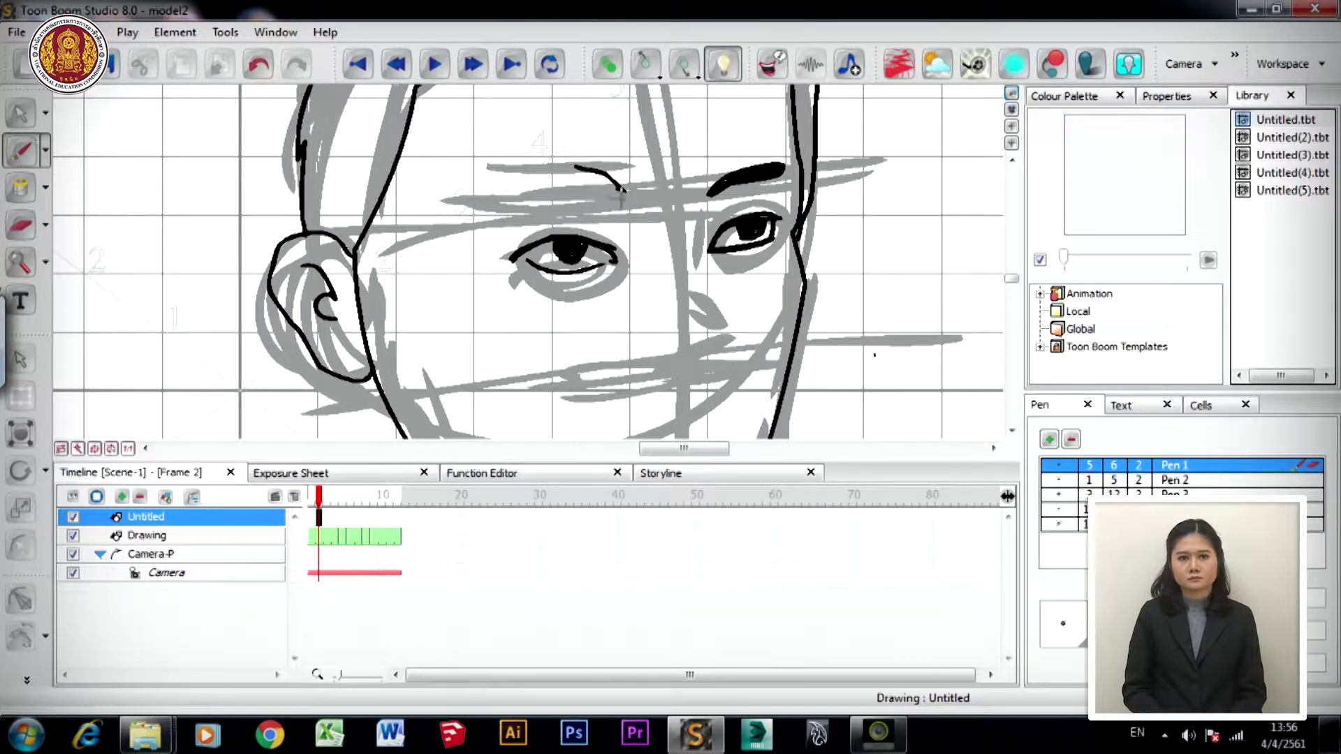
key("ctrl+z")
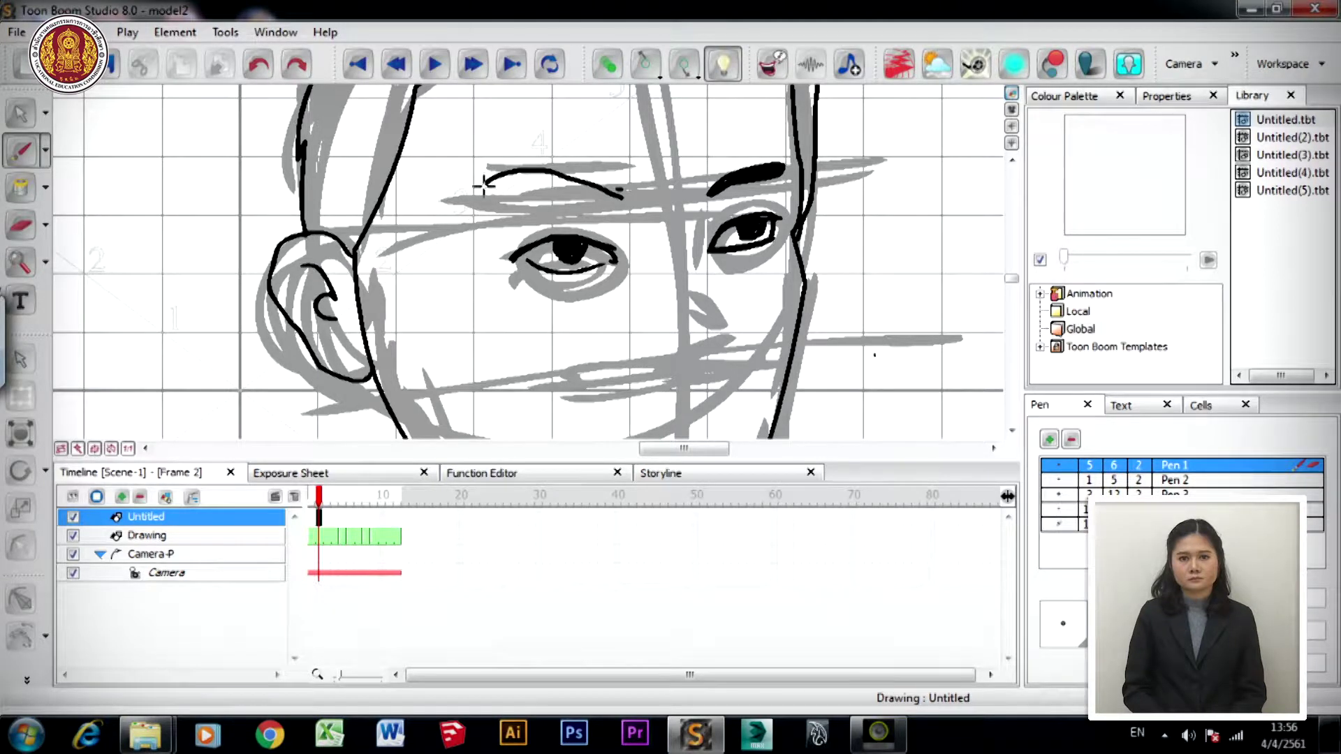
mouse_move(596, 200)
left_mouse_down()
mouse_move(623, 197)
mouse_move(593, 185)
left_mouse_up()
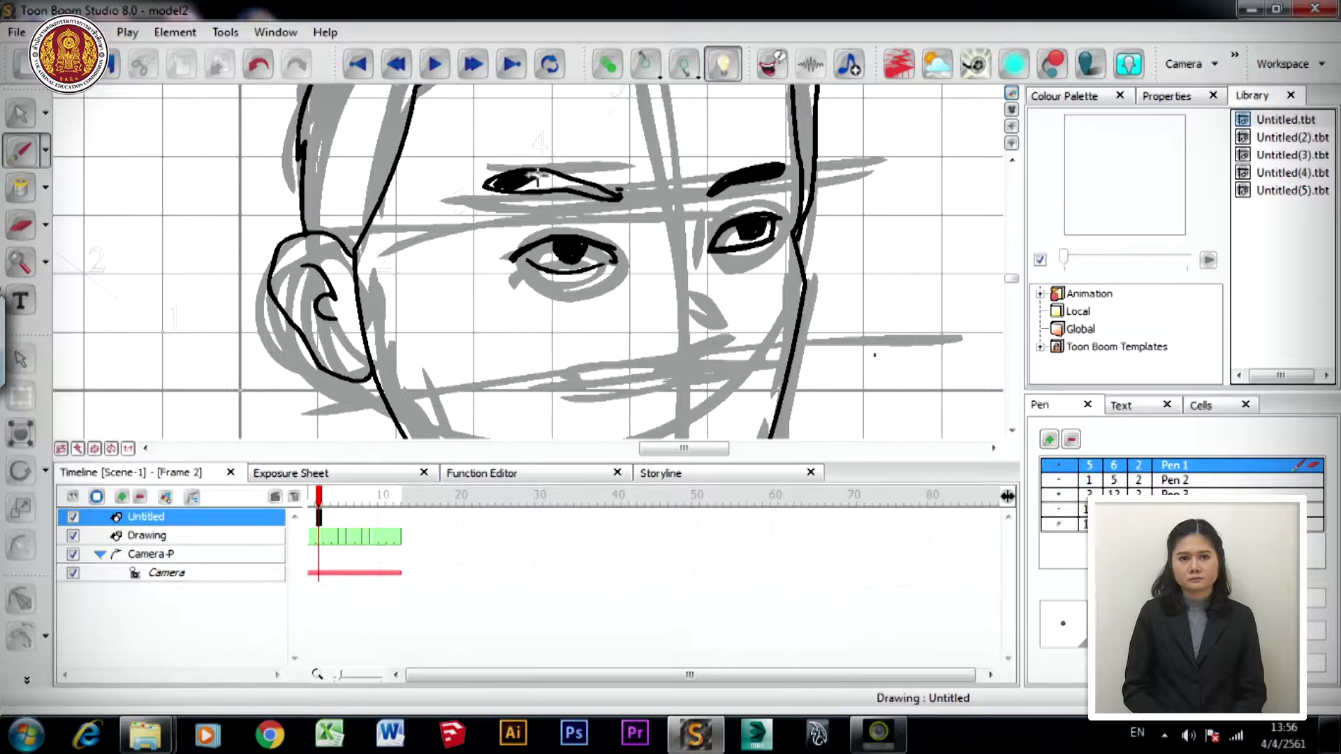
left_click(21, 187)
left_click(557, 178)
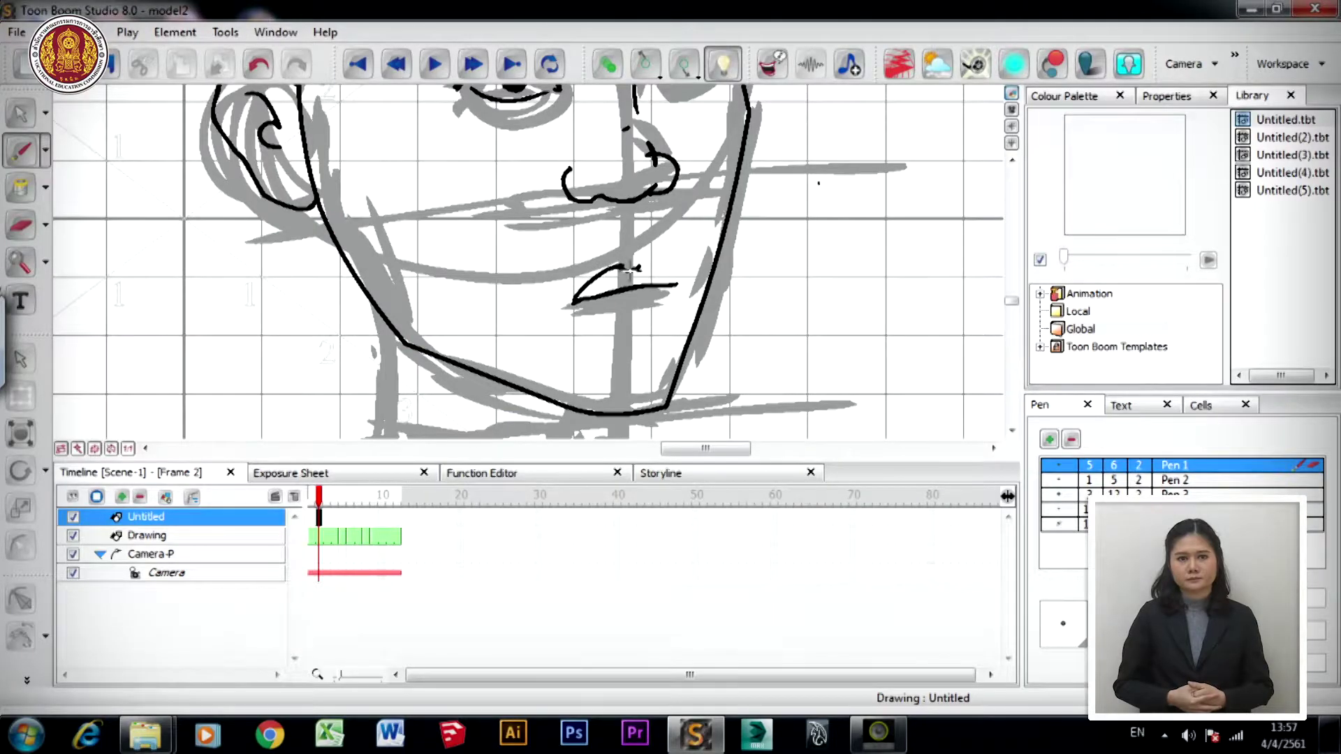
- Ink the upper lip's far side and the lower lip, with a short accent mark beneath the mouth
left_click_drag(657, 266, 679, 283)
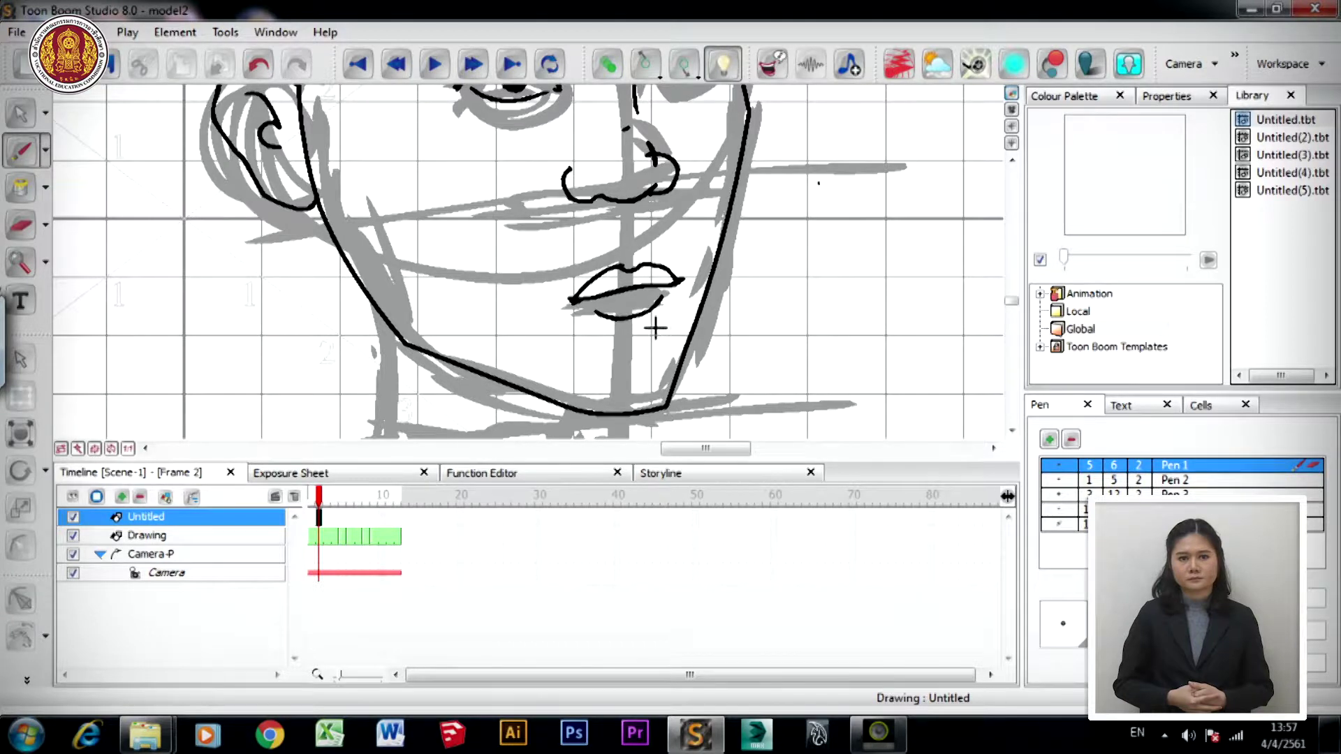
key("ctrl+z")
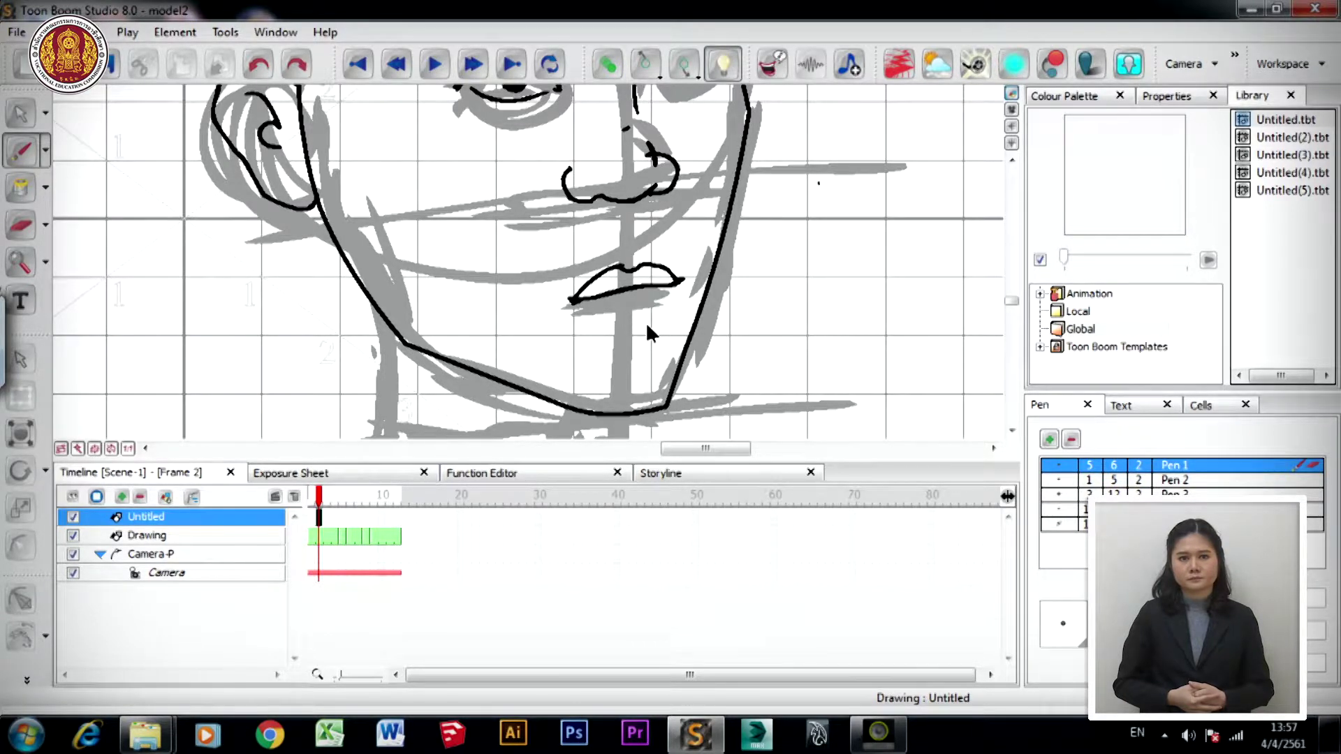
mouse_move(620, 321)
left_mouse_down()
mouse_move(650, 313)
mouse_move(628, 320)
left_mouse_up()
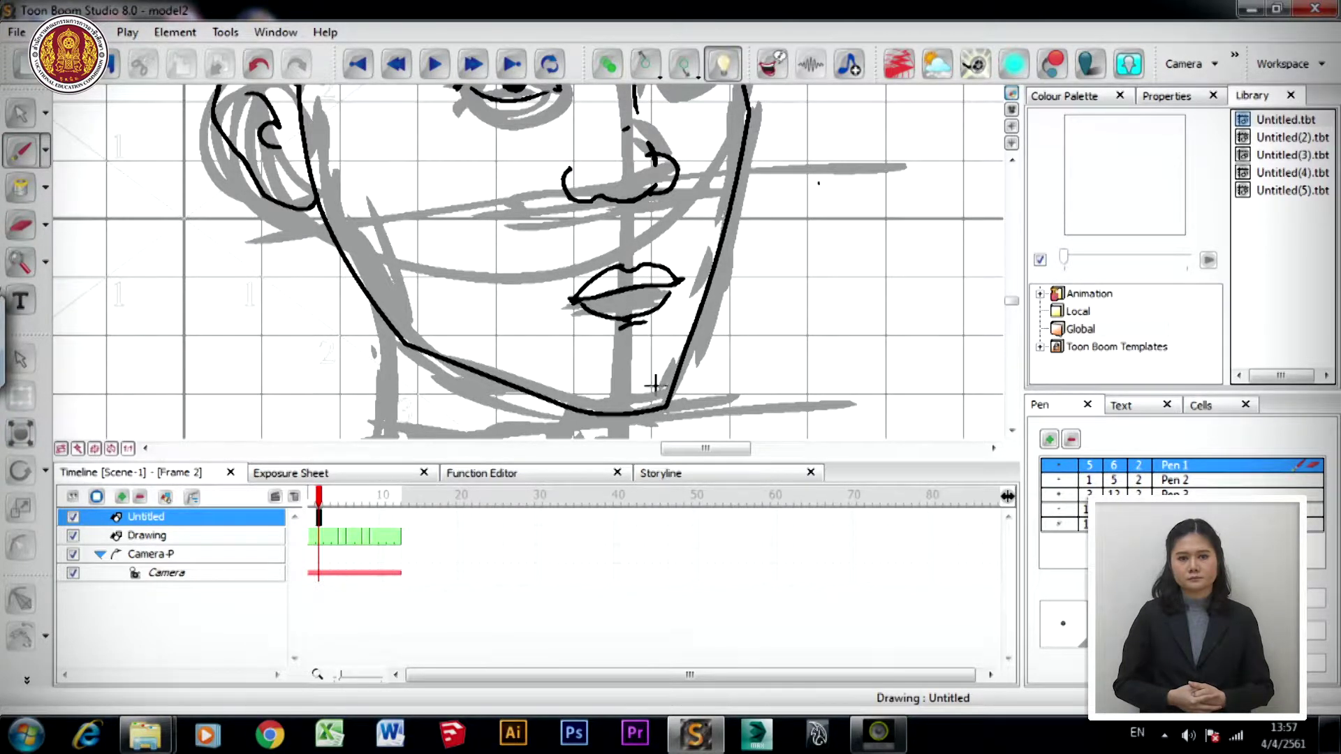
left_click_drag(667, 401, 704, 320)
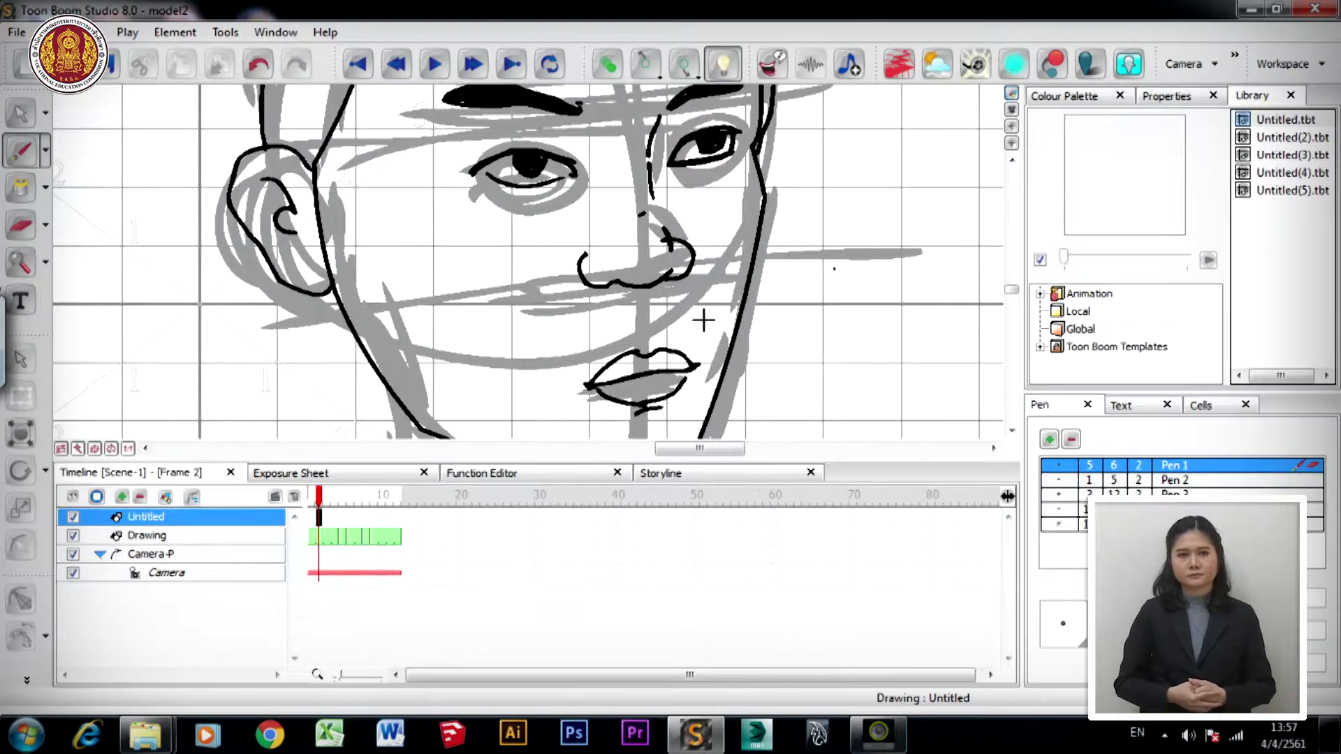
- Turn off the light table to examine the face line art without the rough sketch
left_click(724, 65)
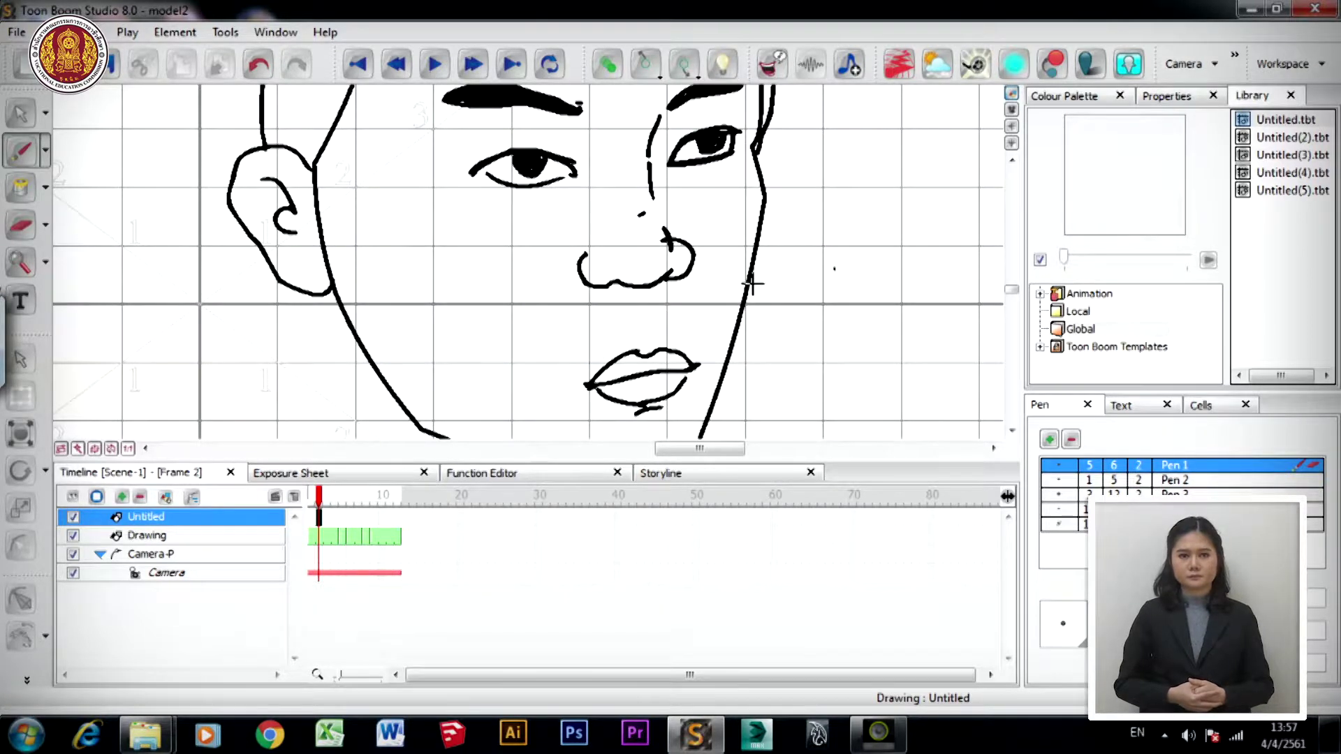
scroll(738, 287, "down", 5)
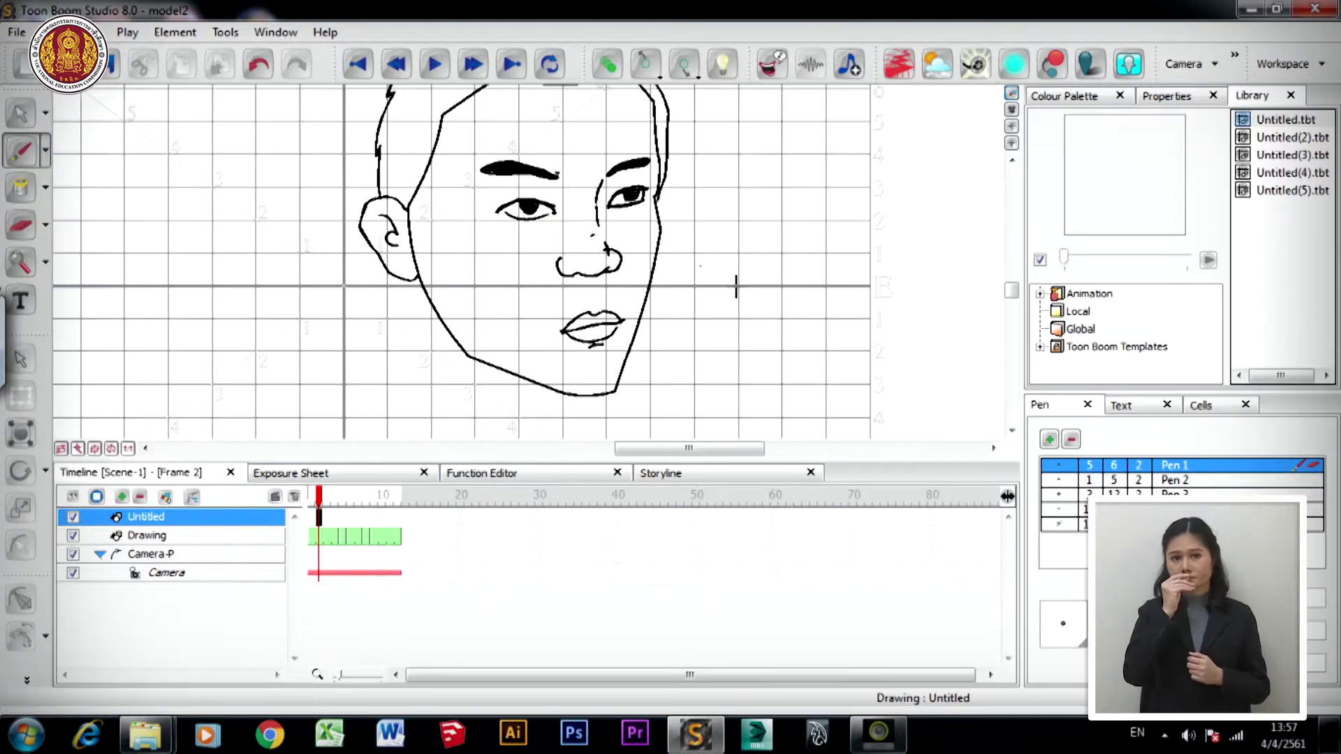
left_click_drag(729, 323, 739, 304)
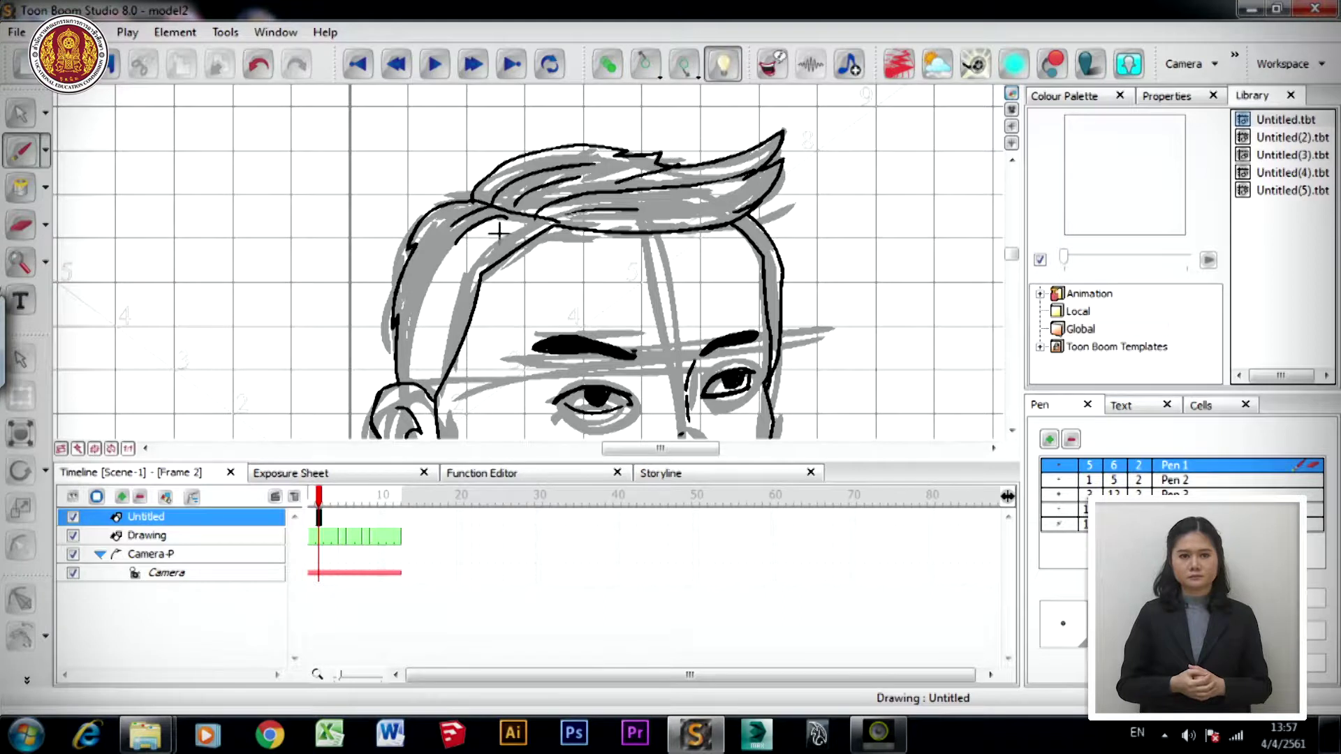
- Ink both sides of the neck below the jaw and the curved neckline joining them
scroll(472, 272, "down", 8)
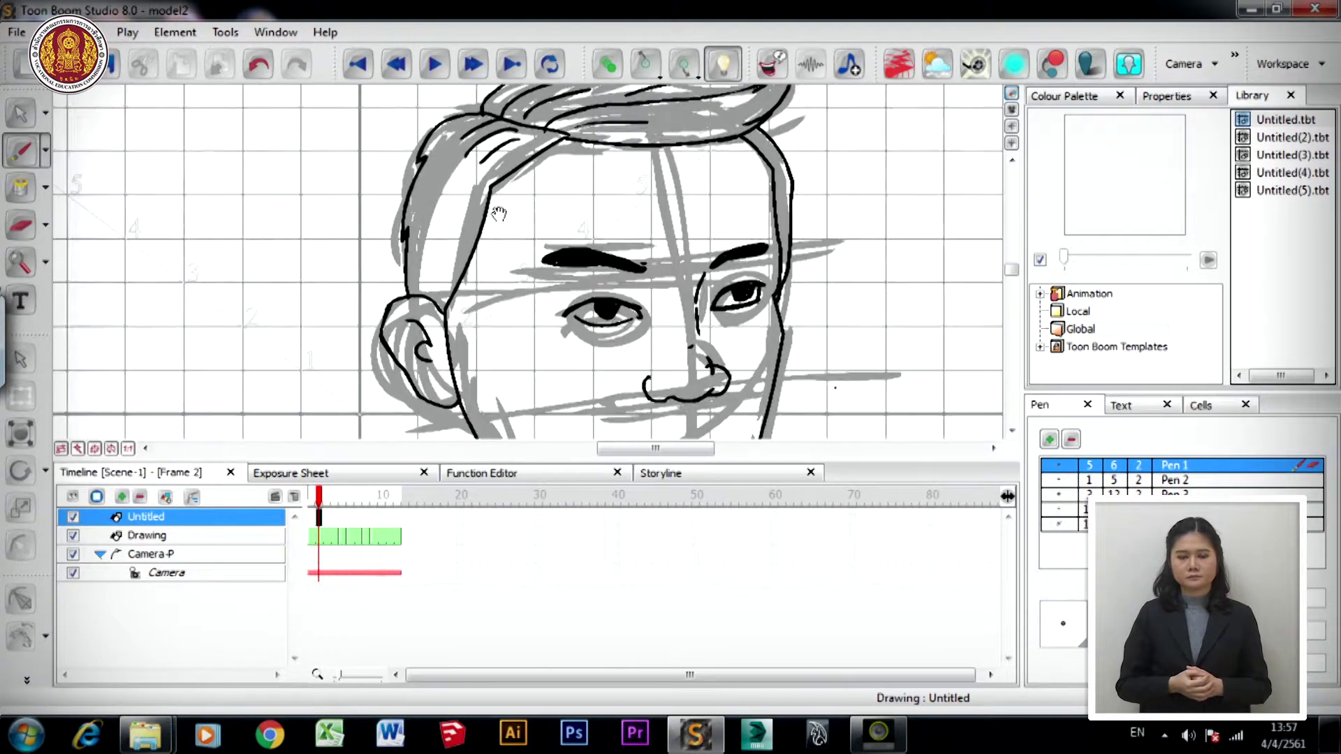
left_click_drag(509, 210, 491, 323)
mouse_move(537, 302)
left_mouse_down()
mouse_move(538, 204)
mouse_move(556, 258)
left_mouse_up()
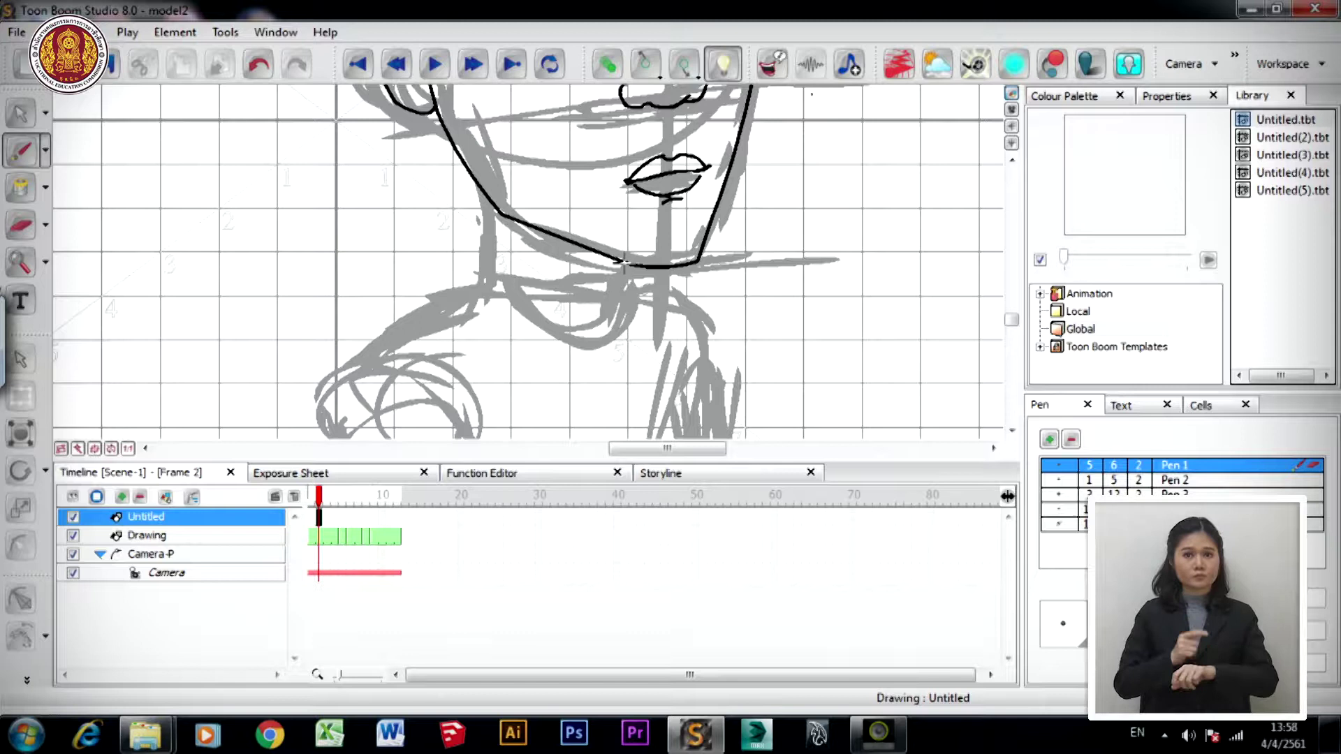
mouse_move(711, 225)
left_mouse_down()
mouse_move(683, 246)
mouse_move(713, 231)
left_mouse_up()
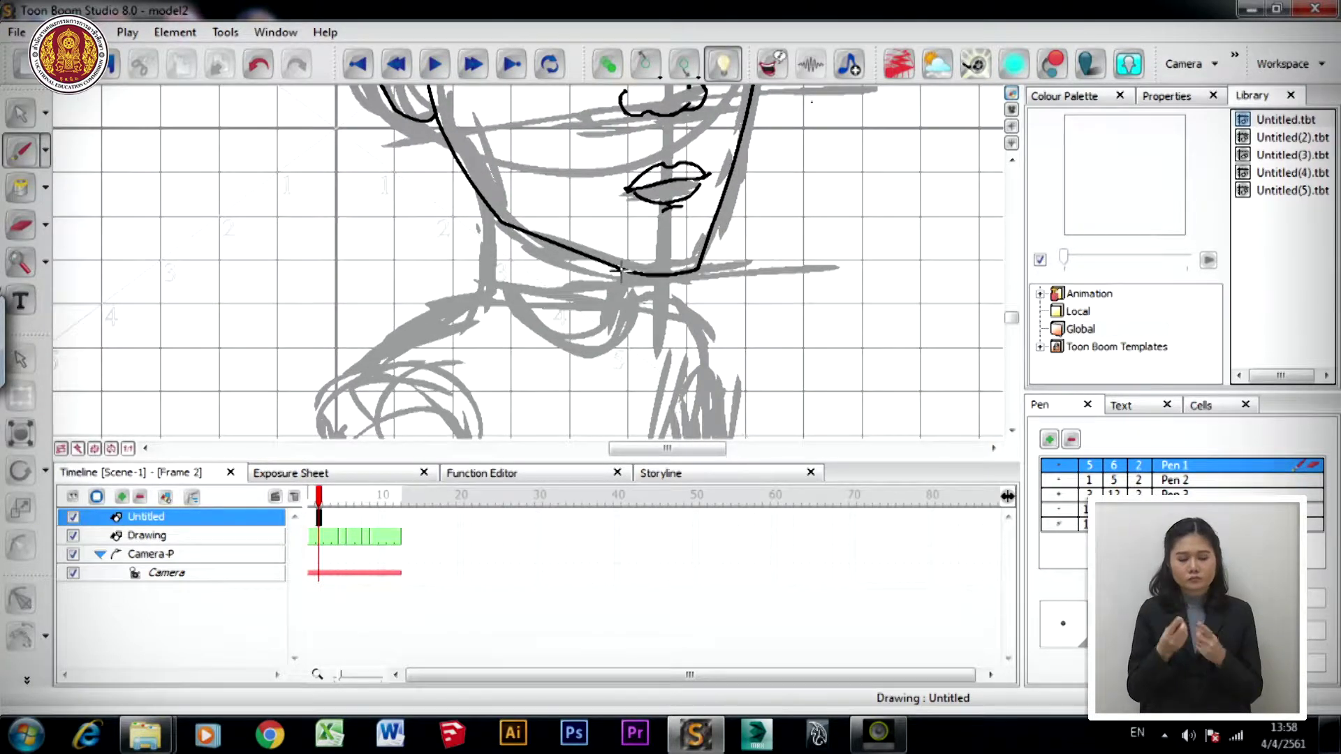
left_click_drag(616, 281, 610, 317)
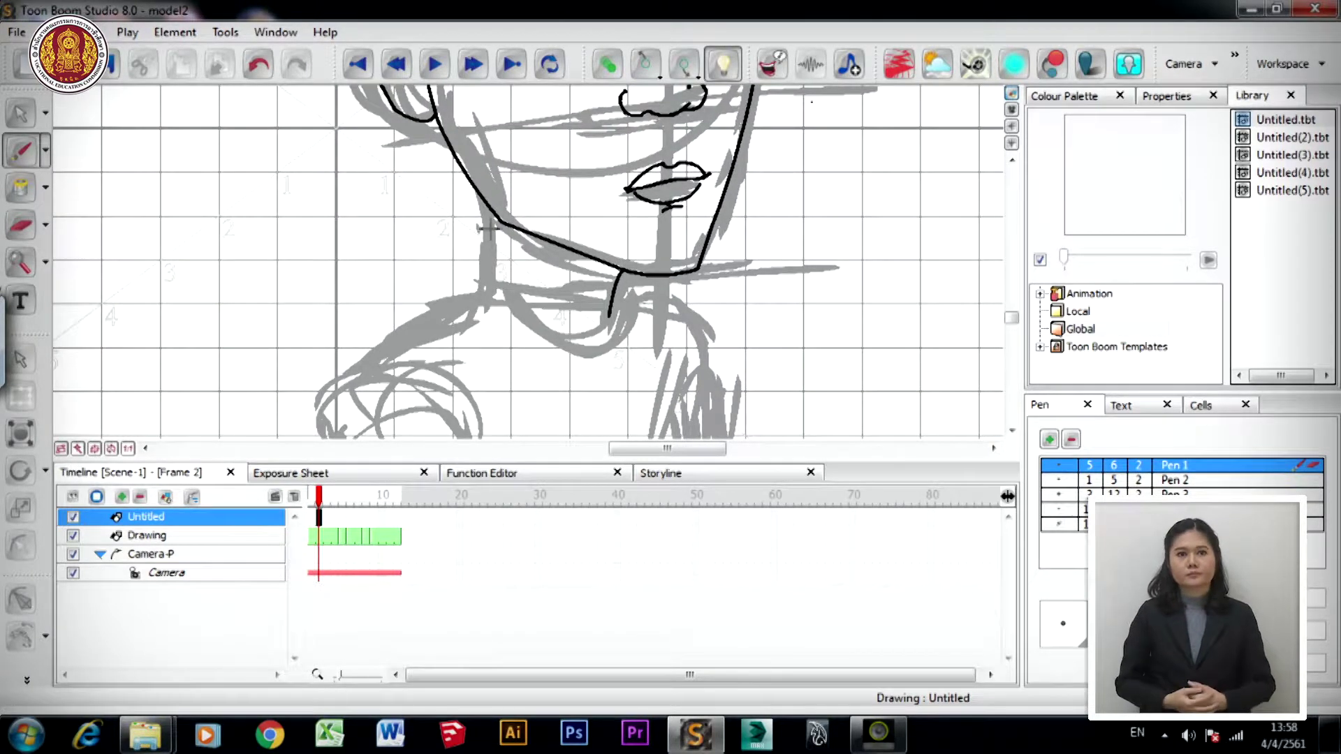
mouse_move(494, 213)
left_mouse_down()
mouse_move(484, 285)
mouse_move(479, 190)
mouse_move(479, 216)
mouse_move(524, 249)
mouse_move(580, 243)
left_mouse_up()
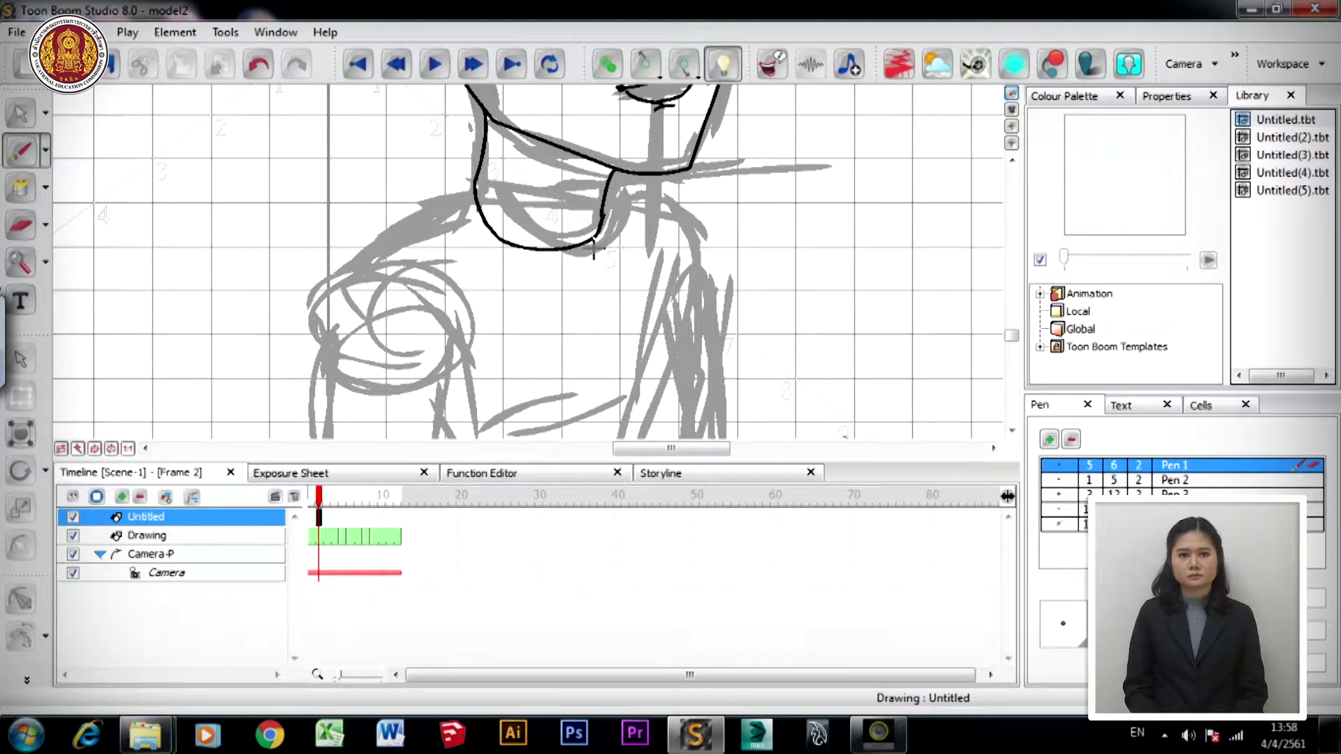
key("ctrl+z")
mouse_move(475, 180)
left_mouse_down()
mouse_move(503, 216)
mouse_move(556, 241)
mouse_move(583, 239)
mouse_move(602, 209)
left_mouse_up()
left_click_drag(468, 183, 552, 166)
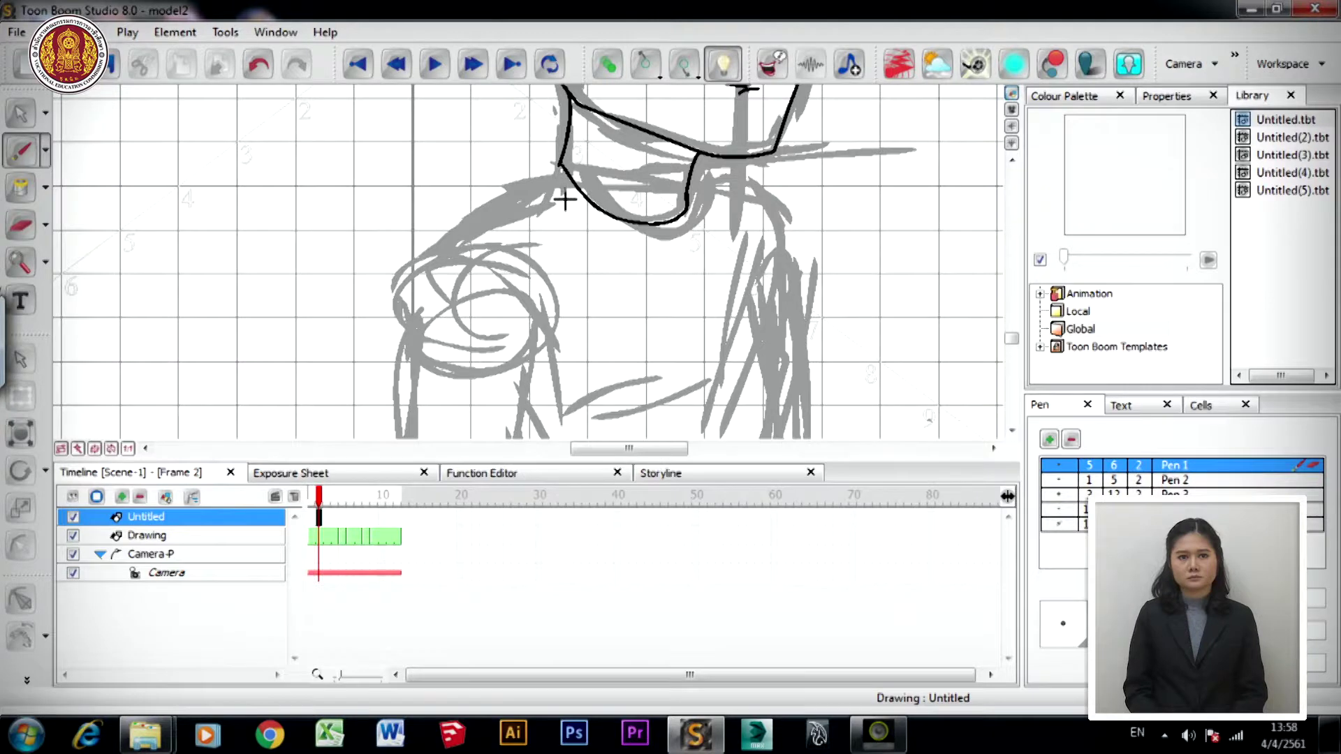
- Ink the shoulders, the outer arm contours and the inner arm lines on both sides of the torso
scroll(564, 202, "down", 1)
mouse_move(559, 233)
left_mouse_down()
mouse_move(624, 210)
mouse_move(518, 252)
mouse_move(509, 415)
left_mouse_up()
left_click_drag(595, 302, 598, 411)
mouse_move(717, 170)
left_mouse_down()
mouse_move(754, 179)
mouse_move(796, 275)
left_mouse_up()
left_click_drag(805, 327, 813, 405)
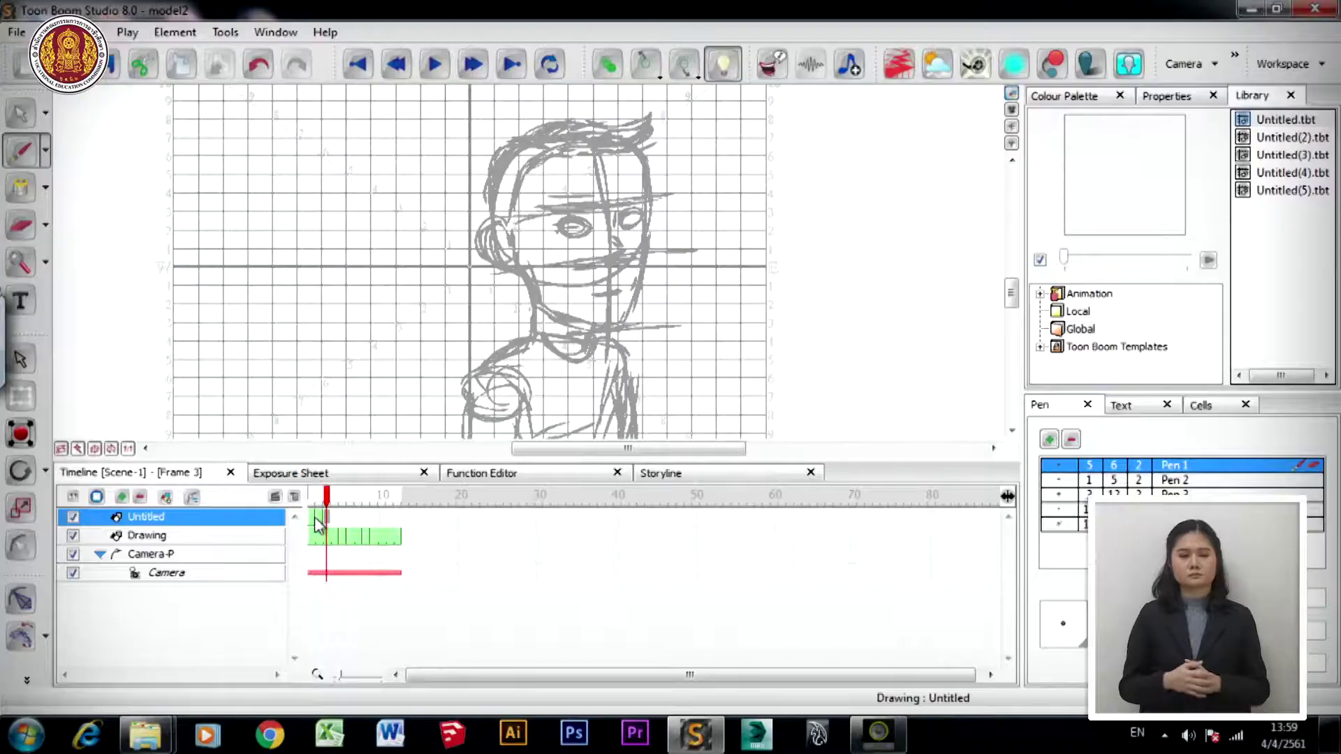
- Try to move the inked drawing to frame 1 of the Untitled element
left_click(318, 518)
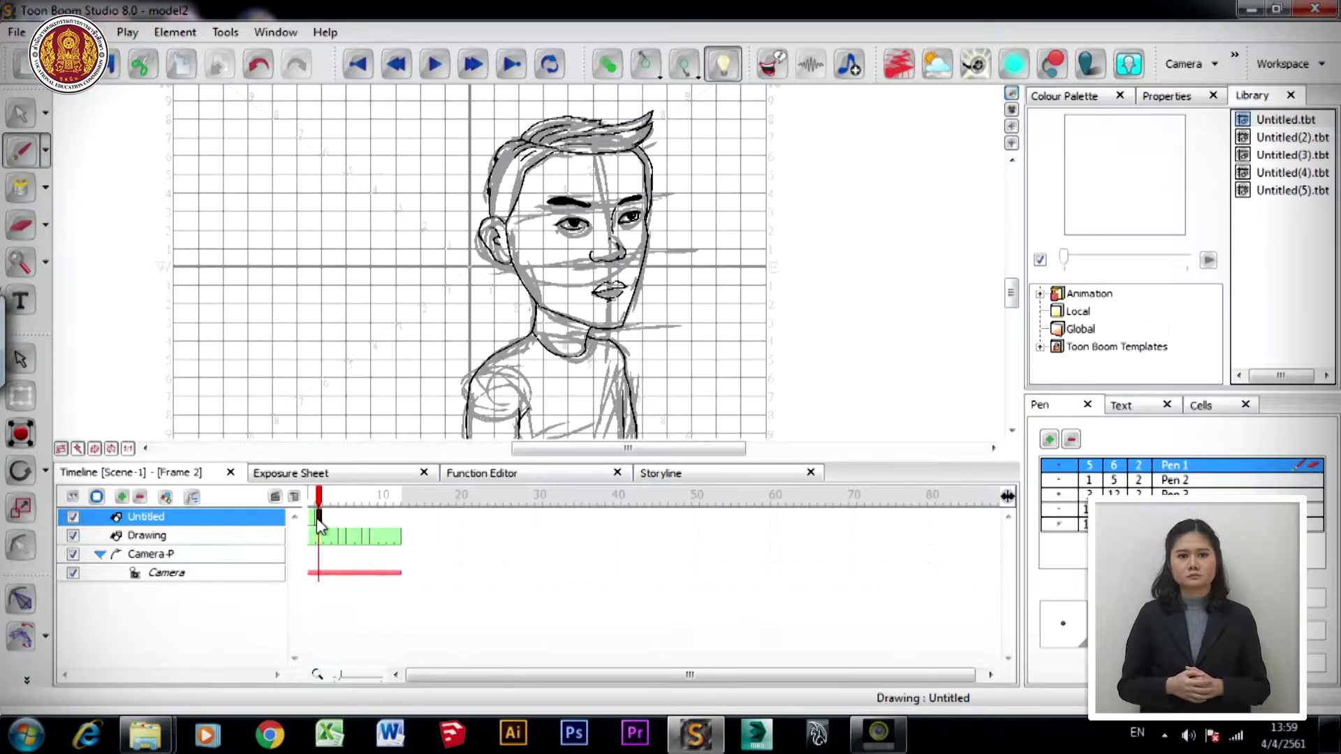
left_click(313, 522)
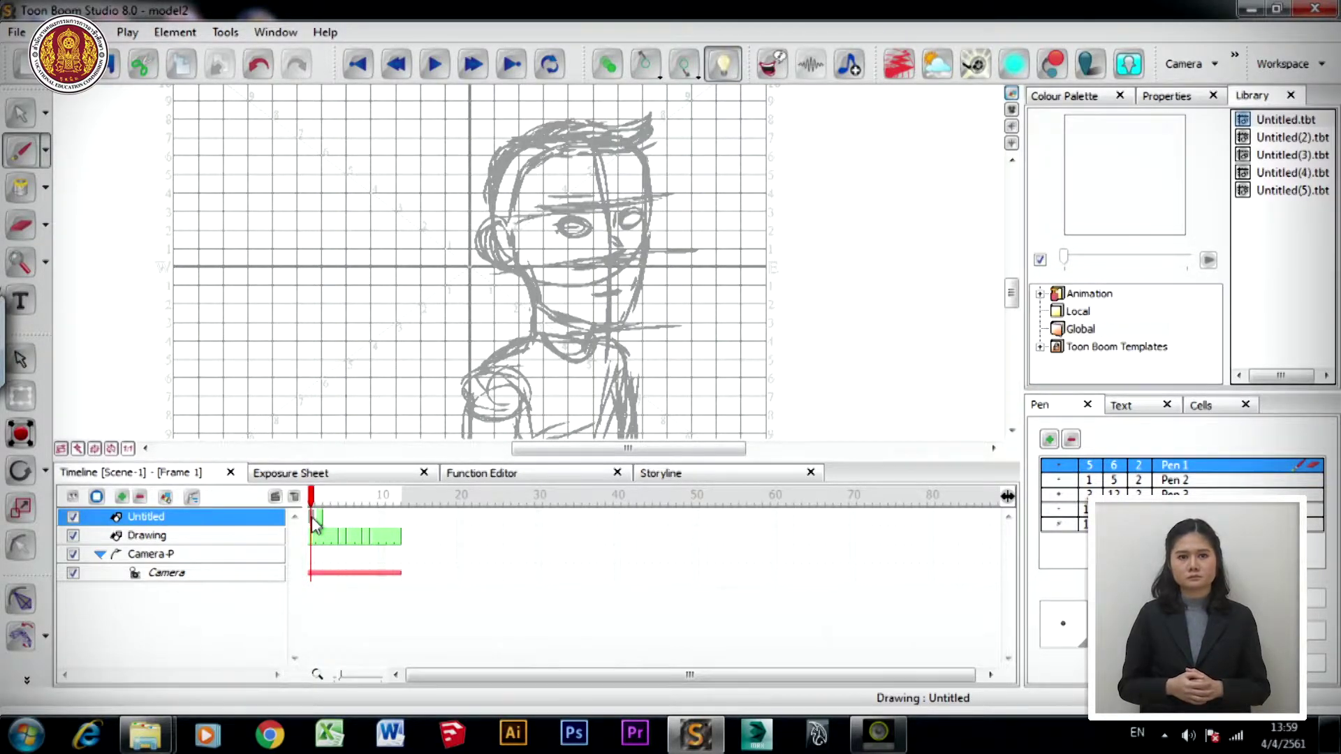
left_click(319, 523)
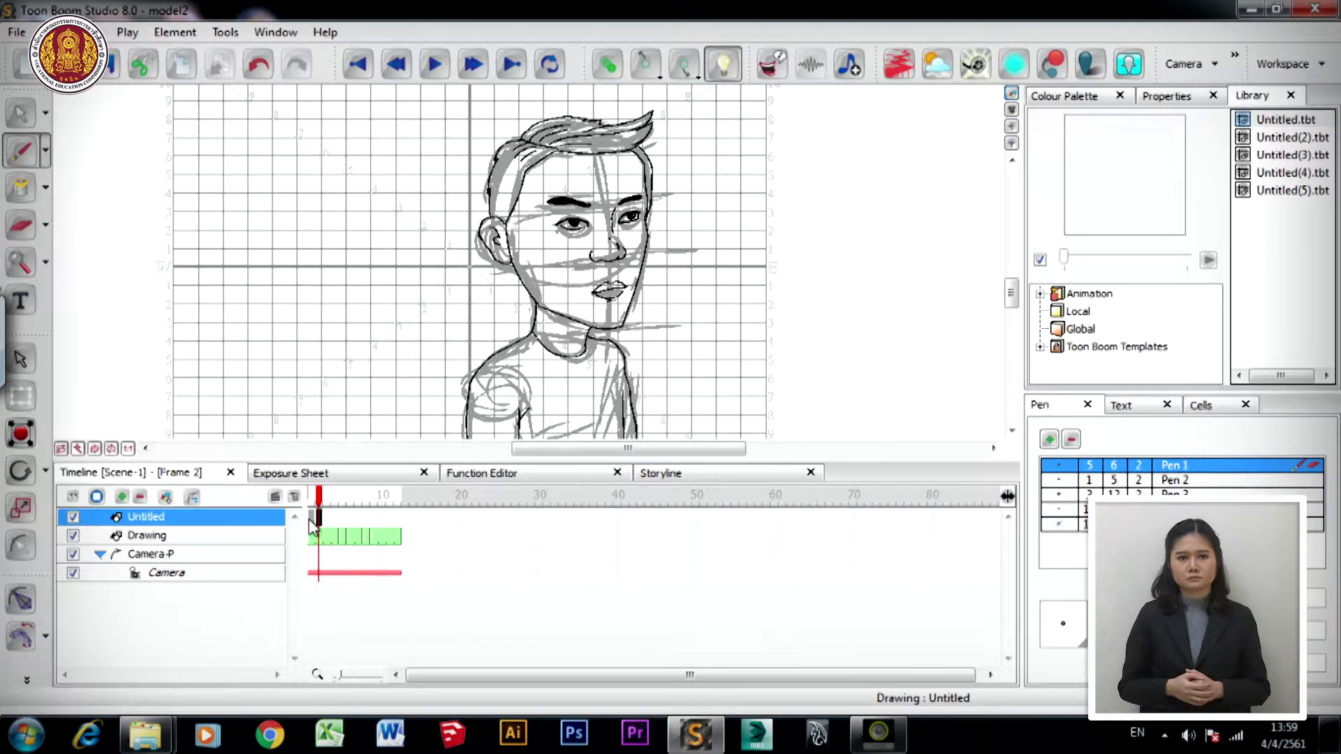
left_click(315, 519)
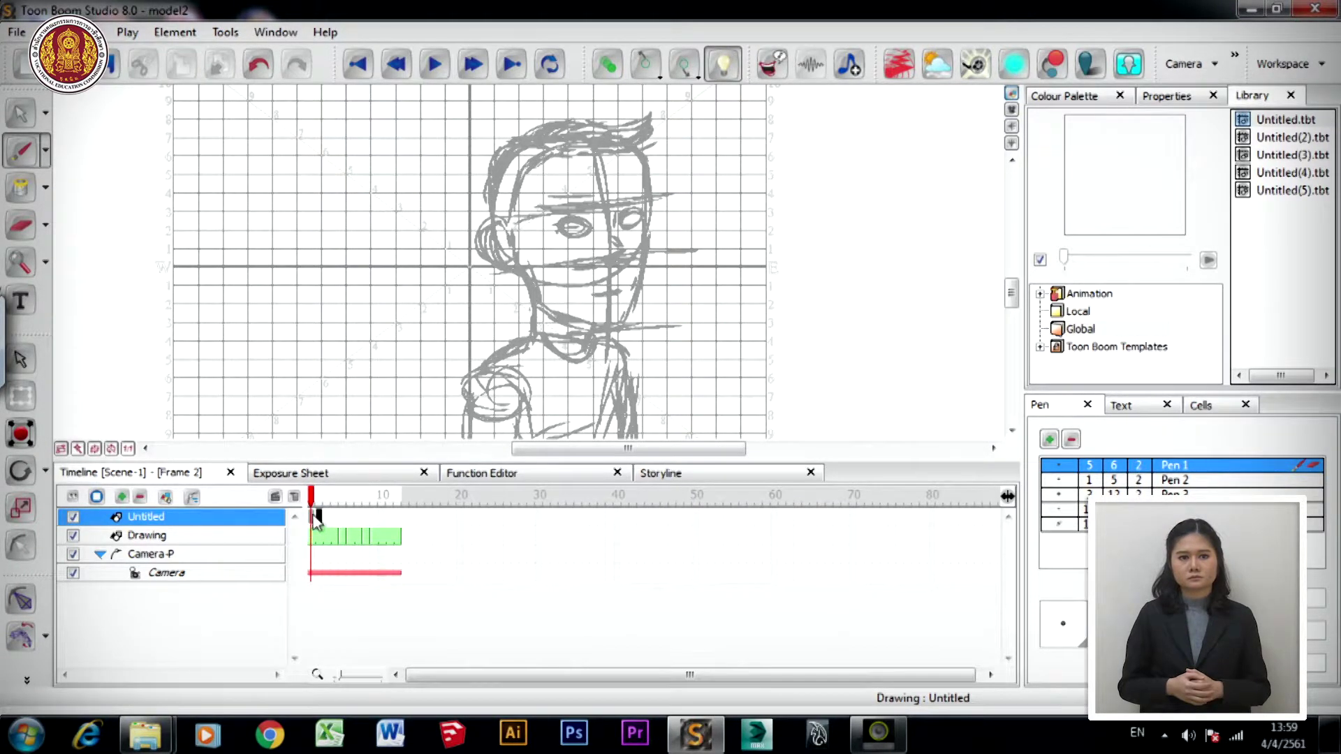
left_click(315, 519)
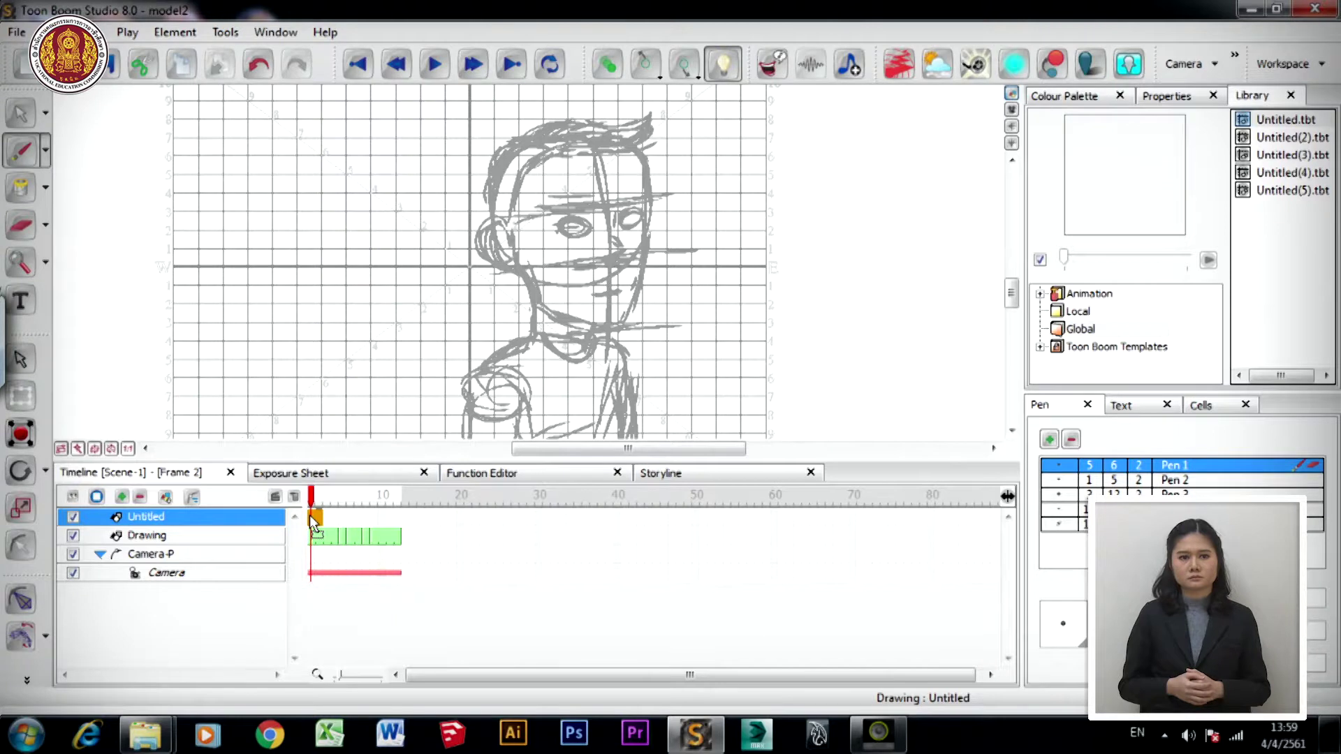
left_click(316, 524)
- Move the inked drawing of the Untitled element from frame 2 to frame 1
scroll(316, 525, "up", 3)
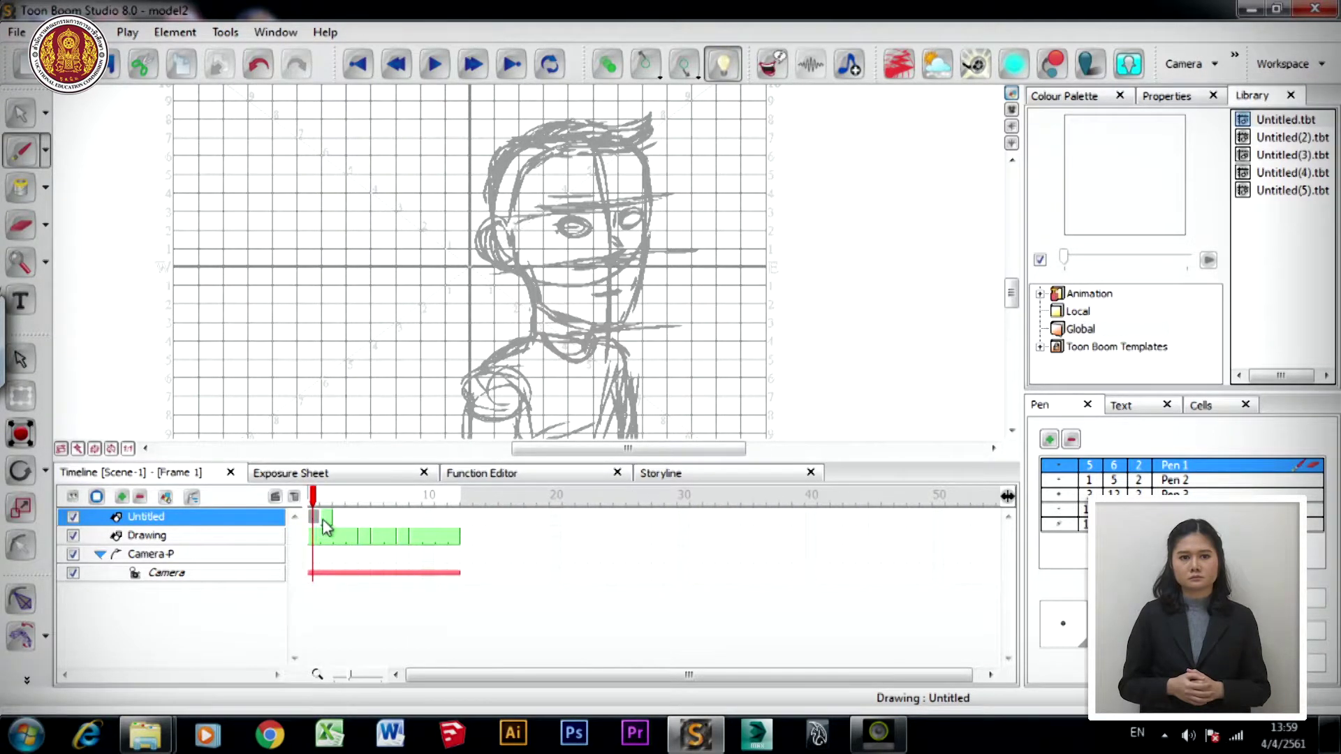
left_click(326, 525)
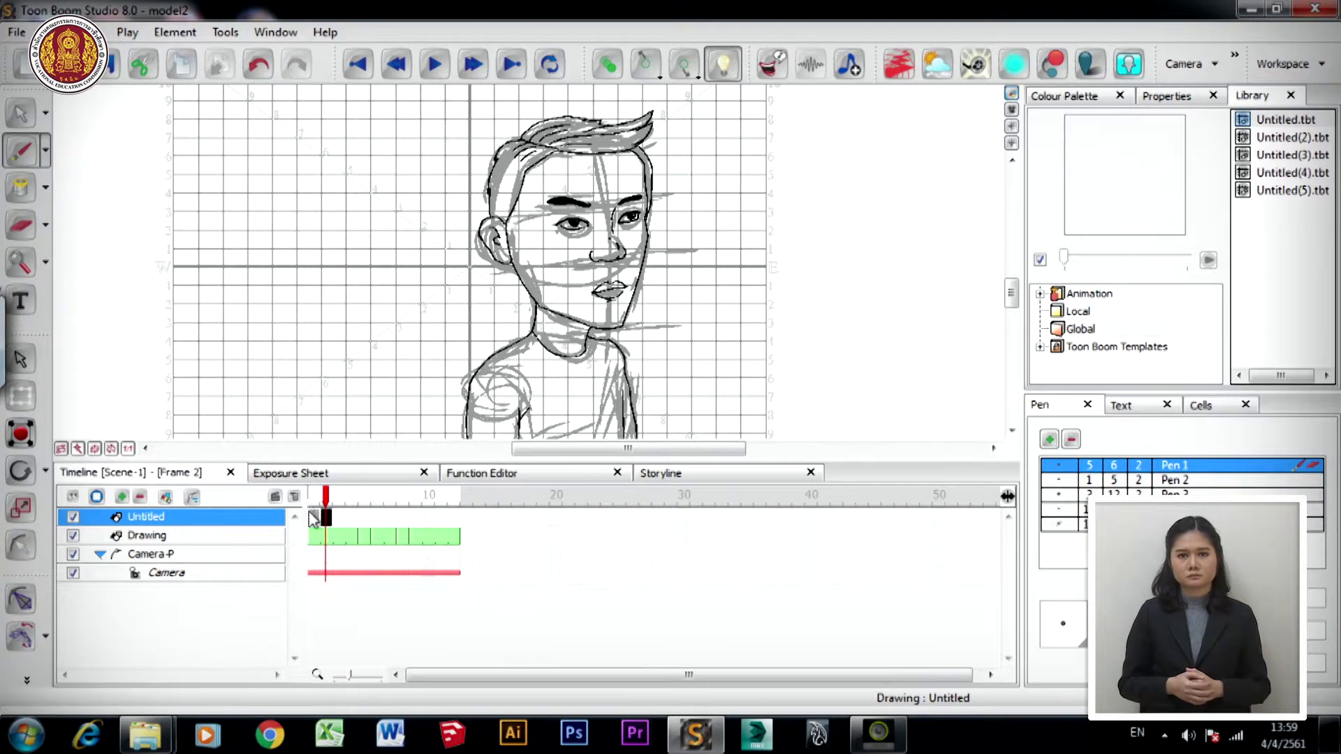
left_click(348, 492)
left_click(326, 522)
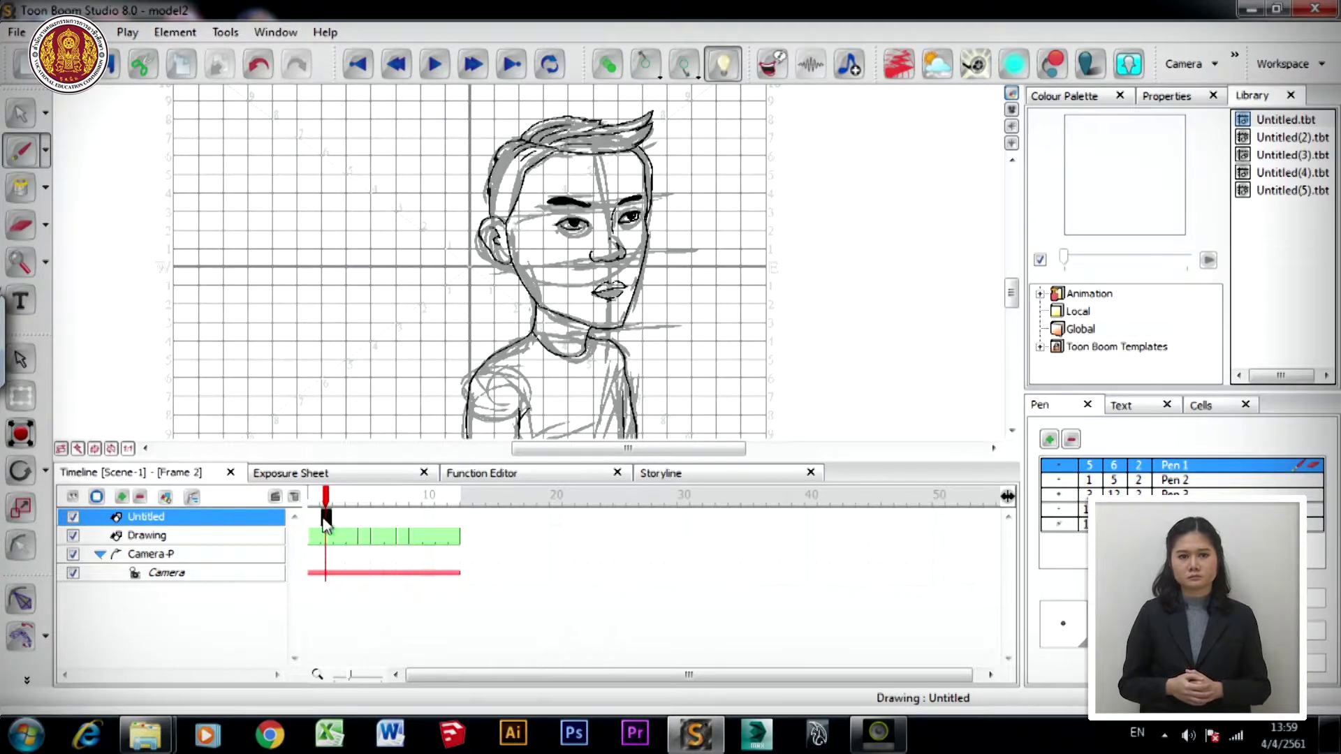
left_click(316, 521)
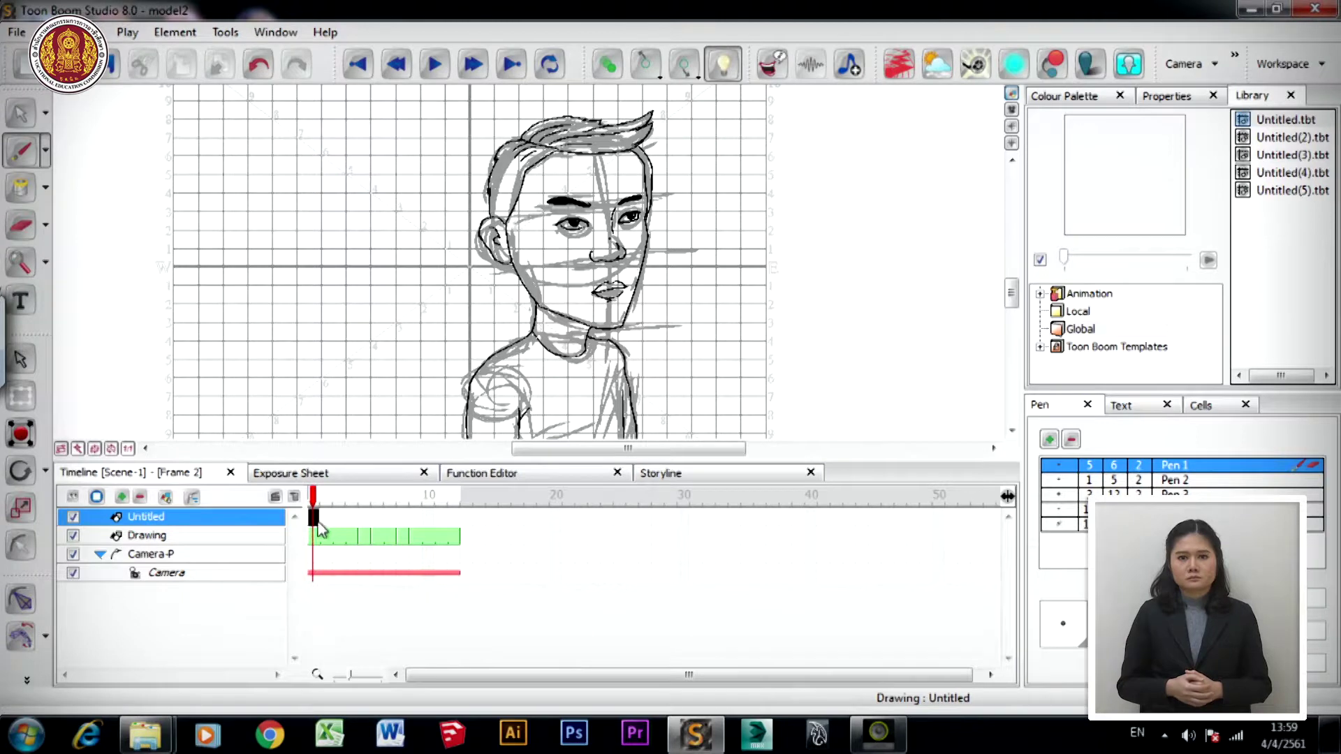
left_click(326, 522)
left_click(316, 521)
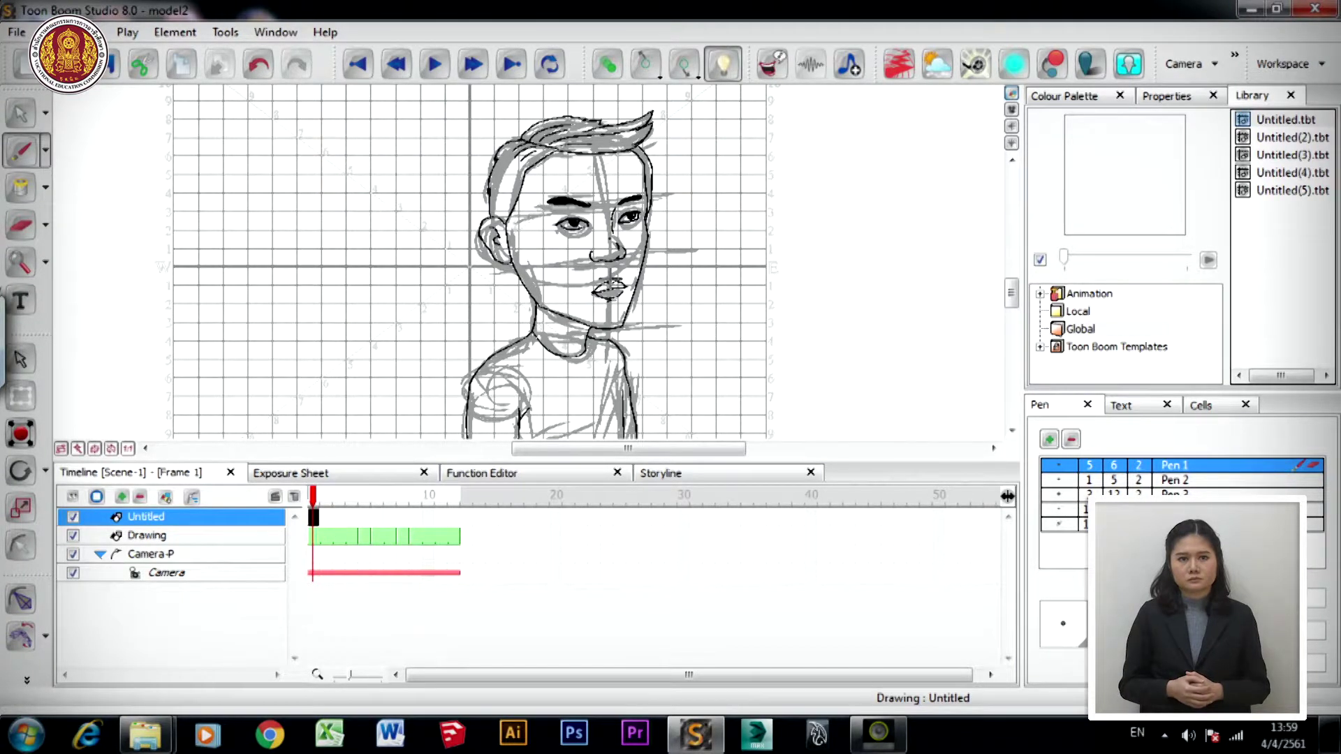
- Turn off the light table and examine the clean line art of the head, neck and shoulders
left_click(723, 64)
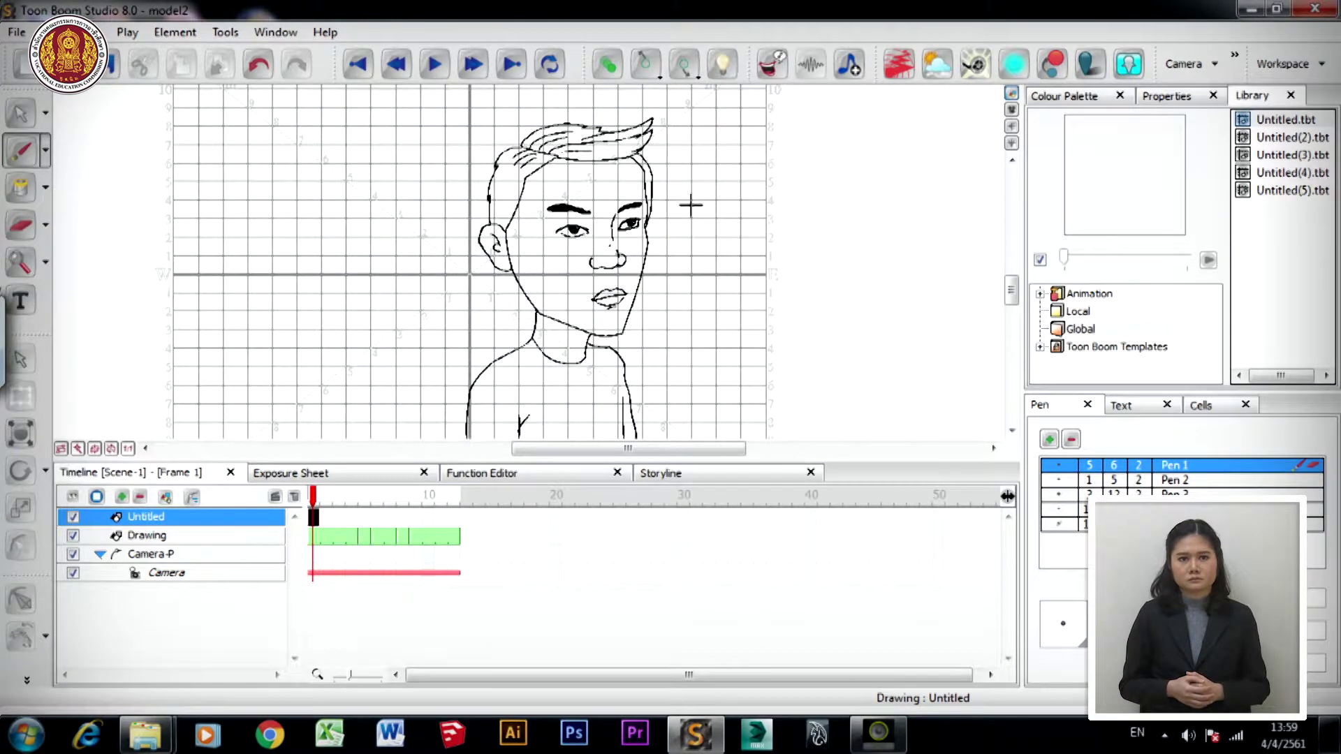
scroll(644, 280, "down", 2)
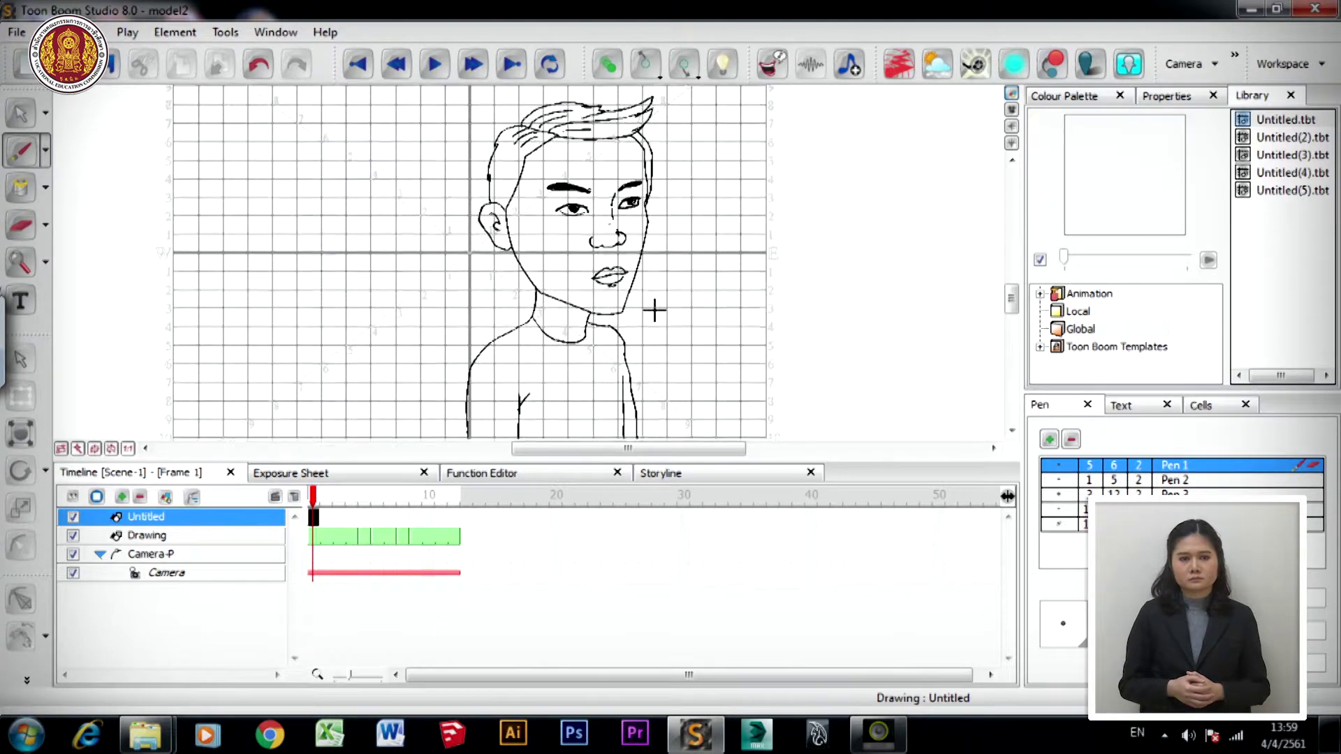
scroll(655, 310, "up", 3)
scroll(638, 305, "up", 5)
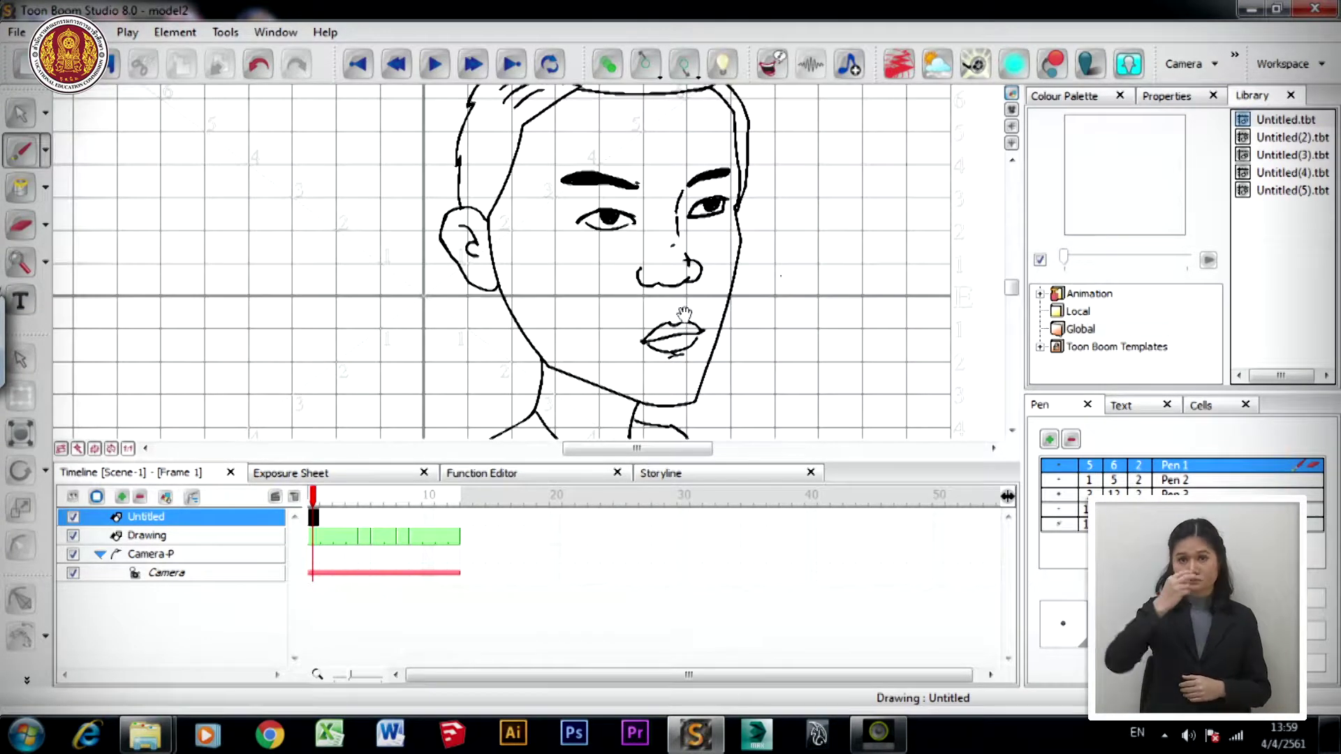
scroll(528, 262, "up", 8)
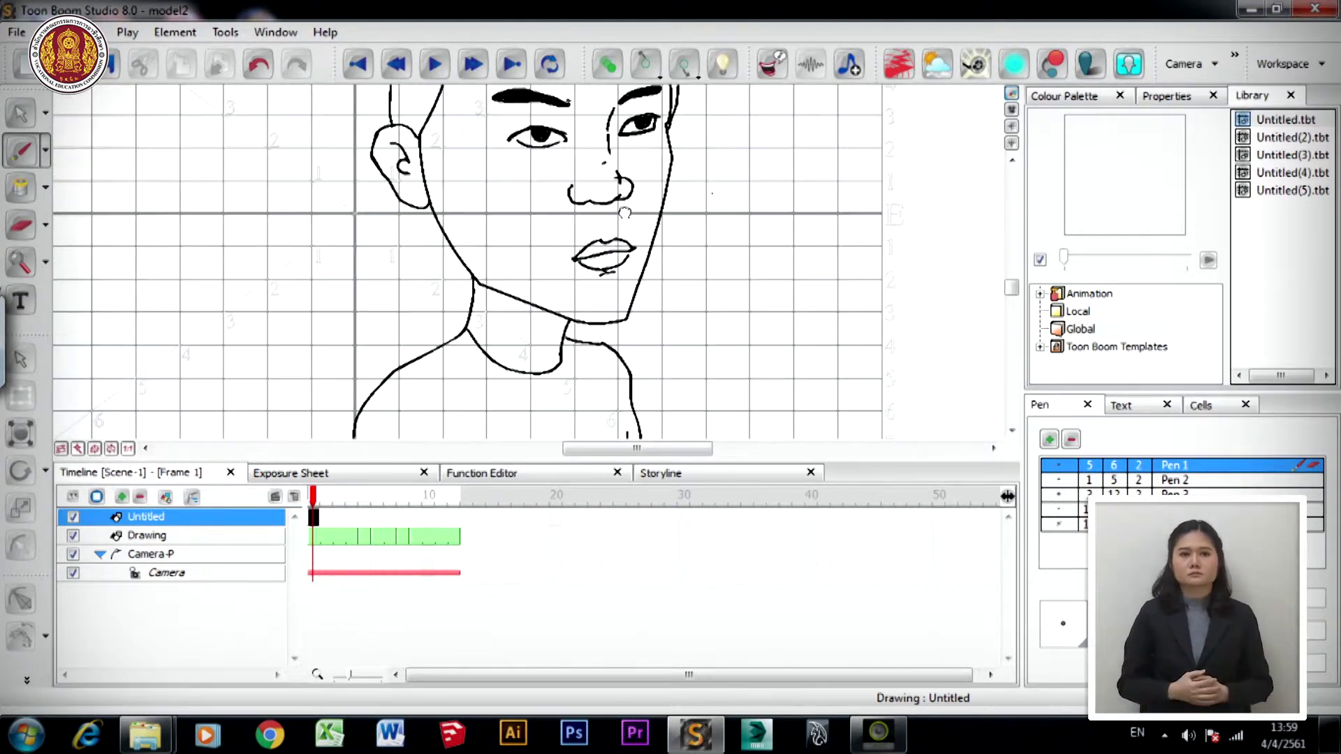
scroll(673, 354, "down", 2)
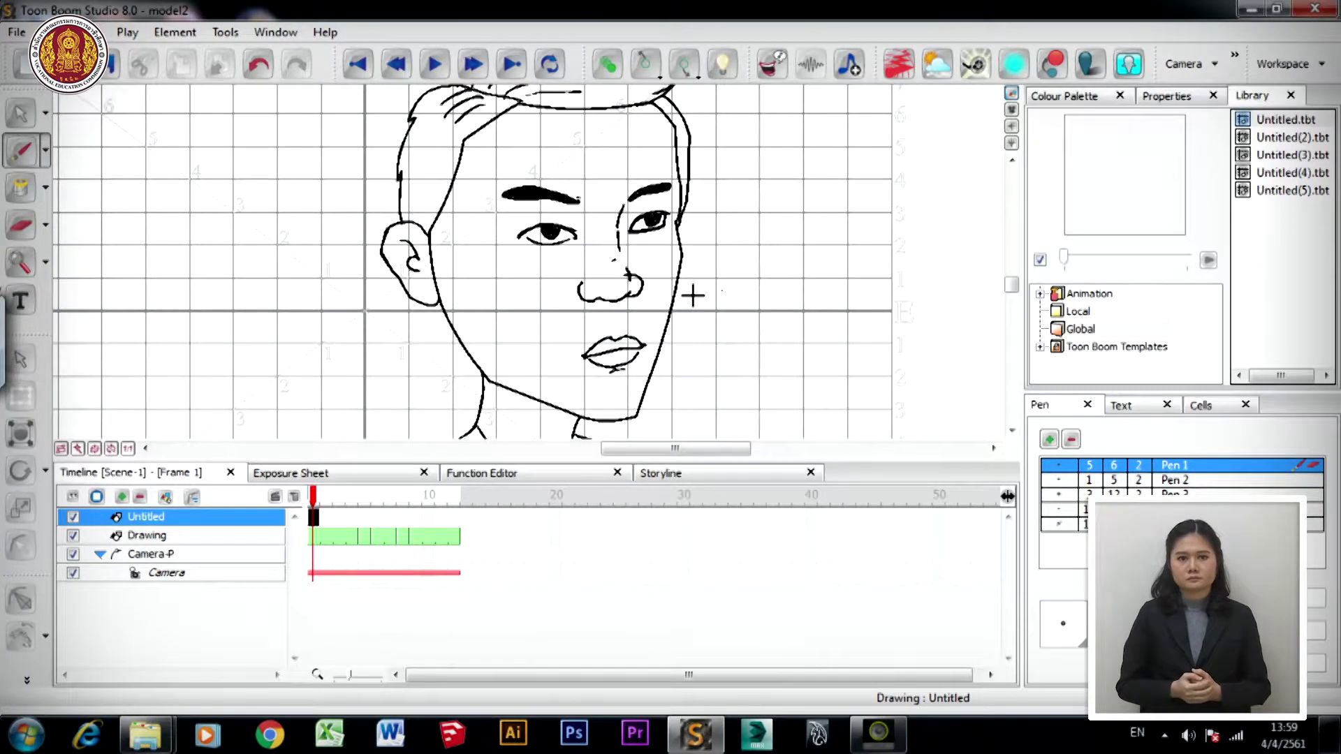
scroll(693, 295, "down", 5)
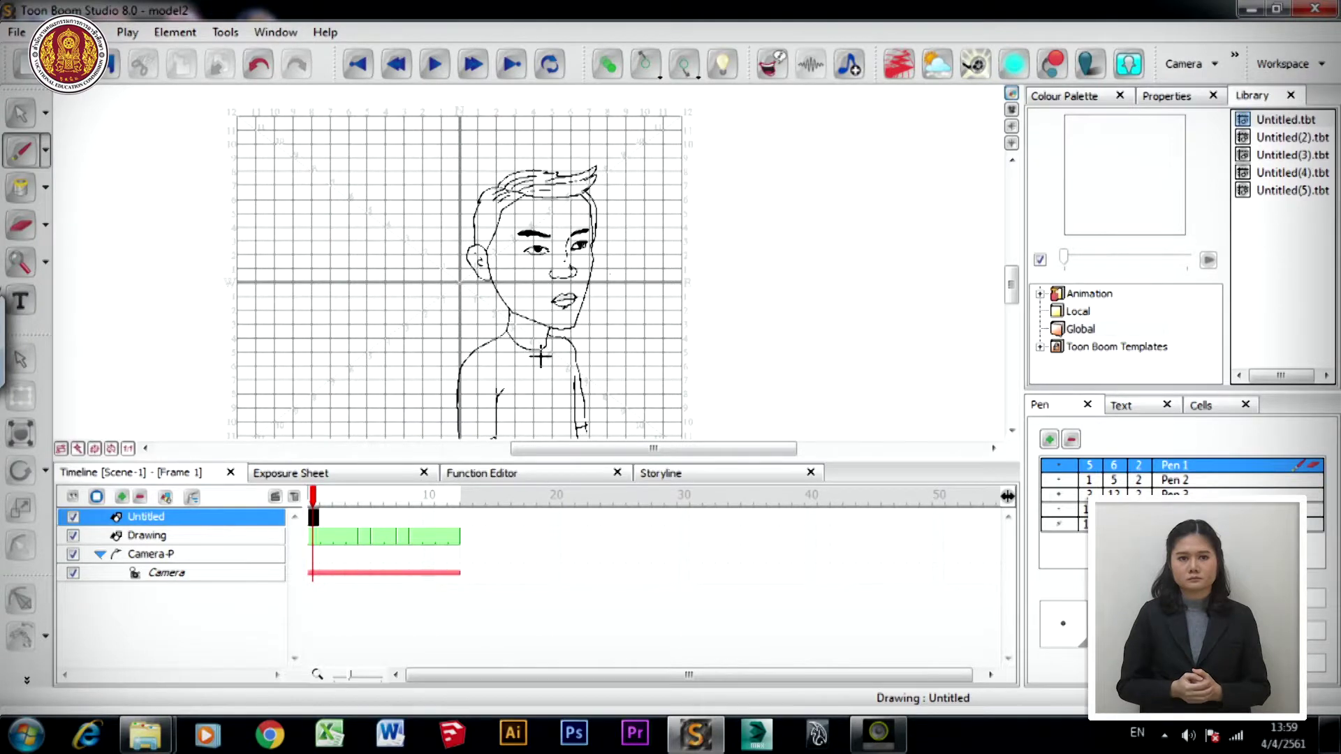
- Turn on the light table and extend the exposure of the inked drawing on the Untitled element through frame 4
scroll(540, 358, "up", 3)
mouse_move(643, 449)
left_mouse_down()
mouse_move(573, 454)
mouse_move(587, 455)
left_mouse_up()
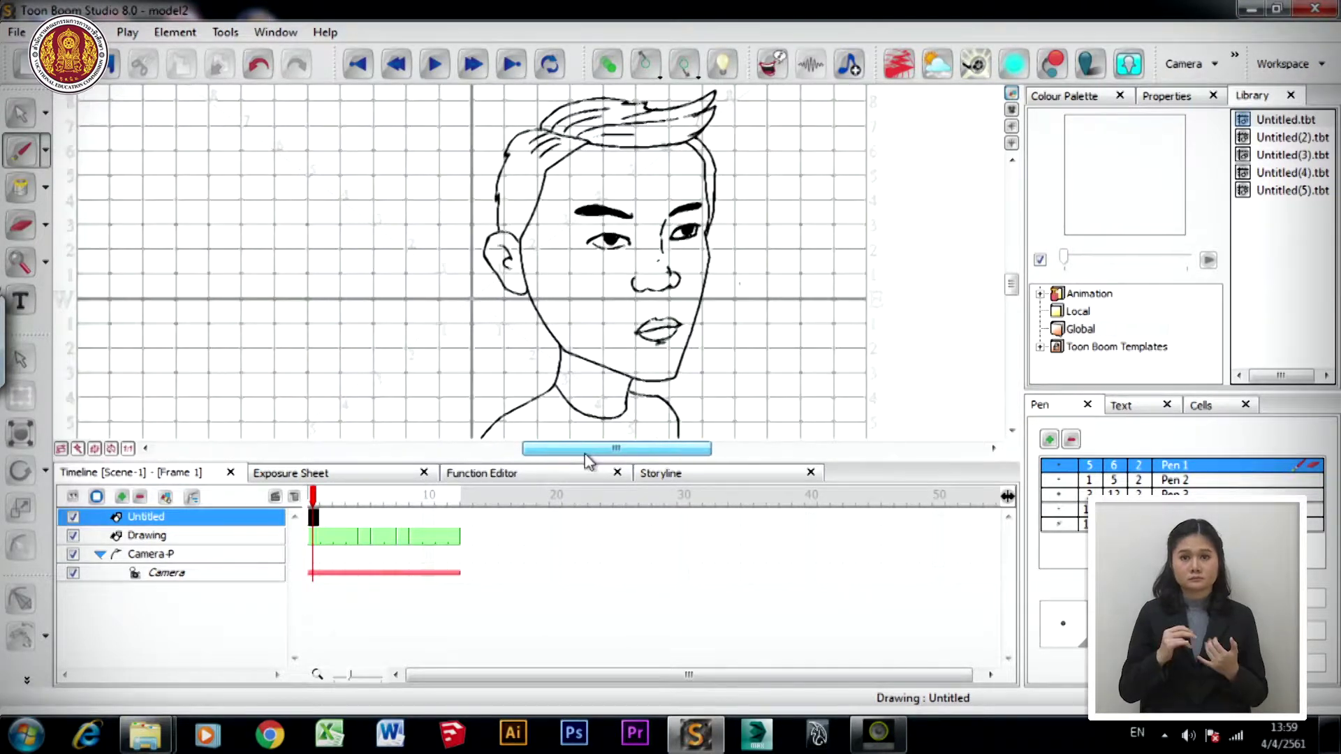
left_click(721, 67)
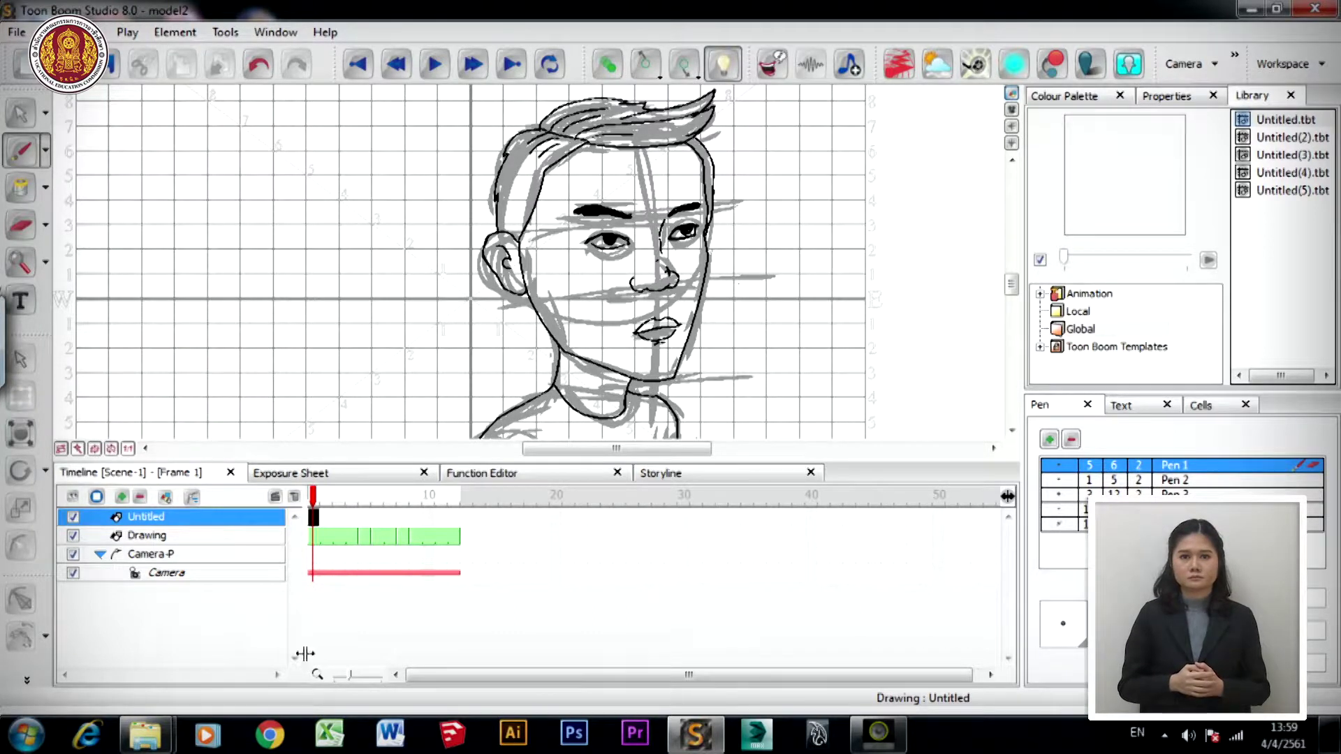
left_click(325, 518)
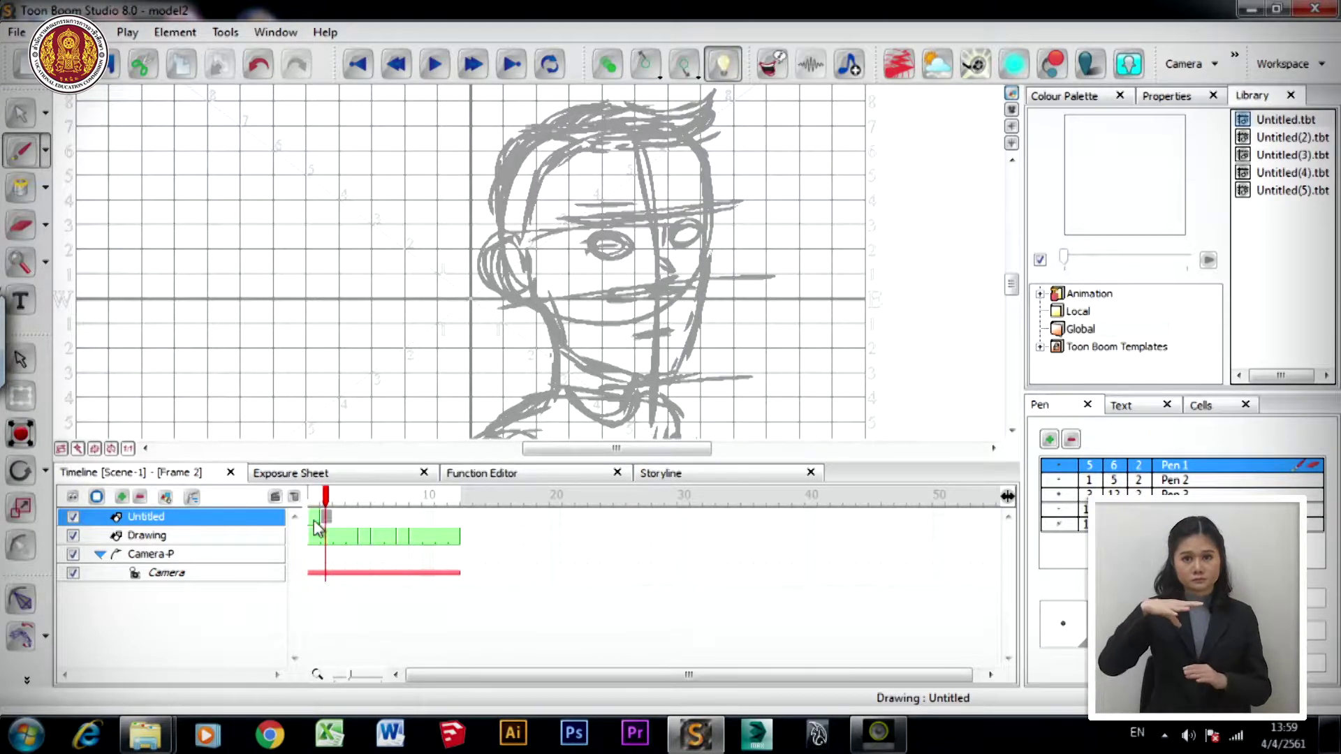
left_click(314, 519)
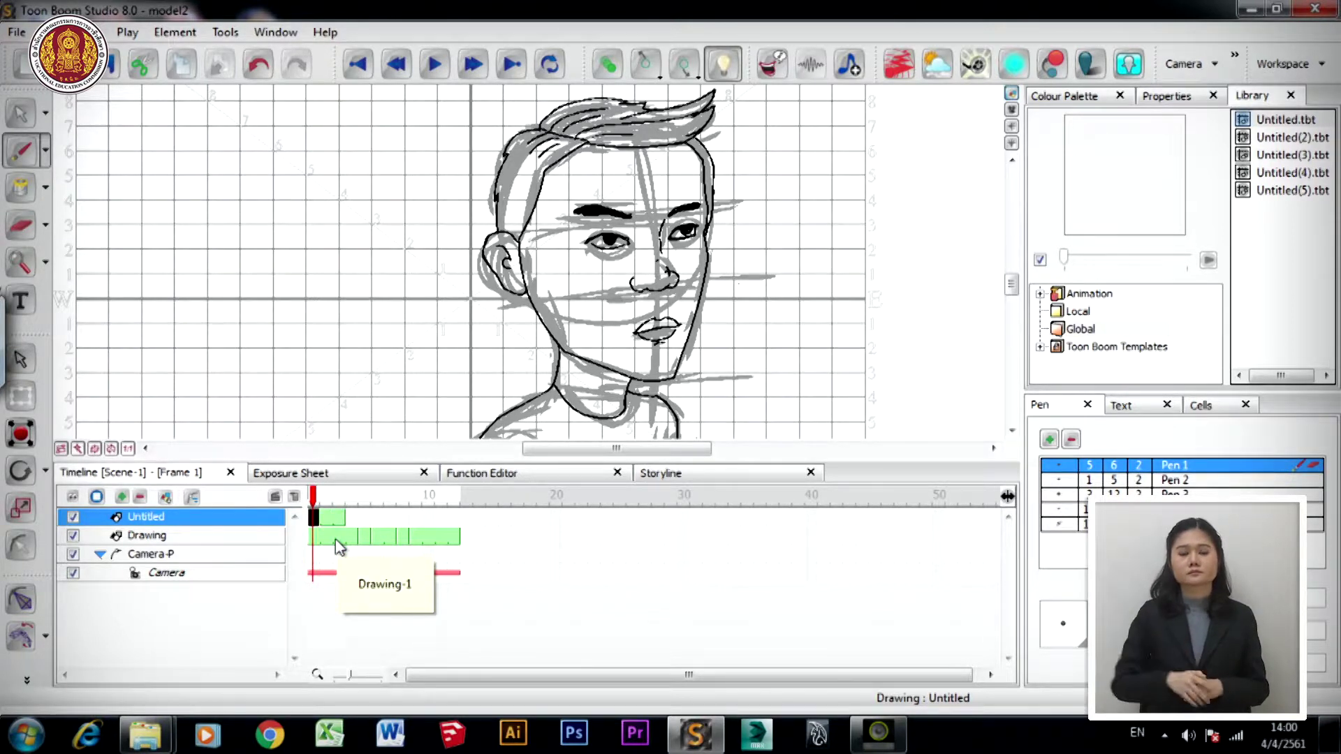
- Go to frame 5 of the Untitled element and turn on onion skinning to show the previous inked drawing over the new sketch
left_click(365, 521)
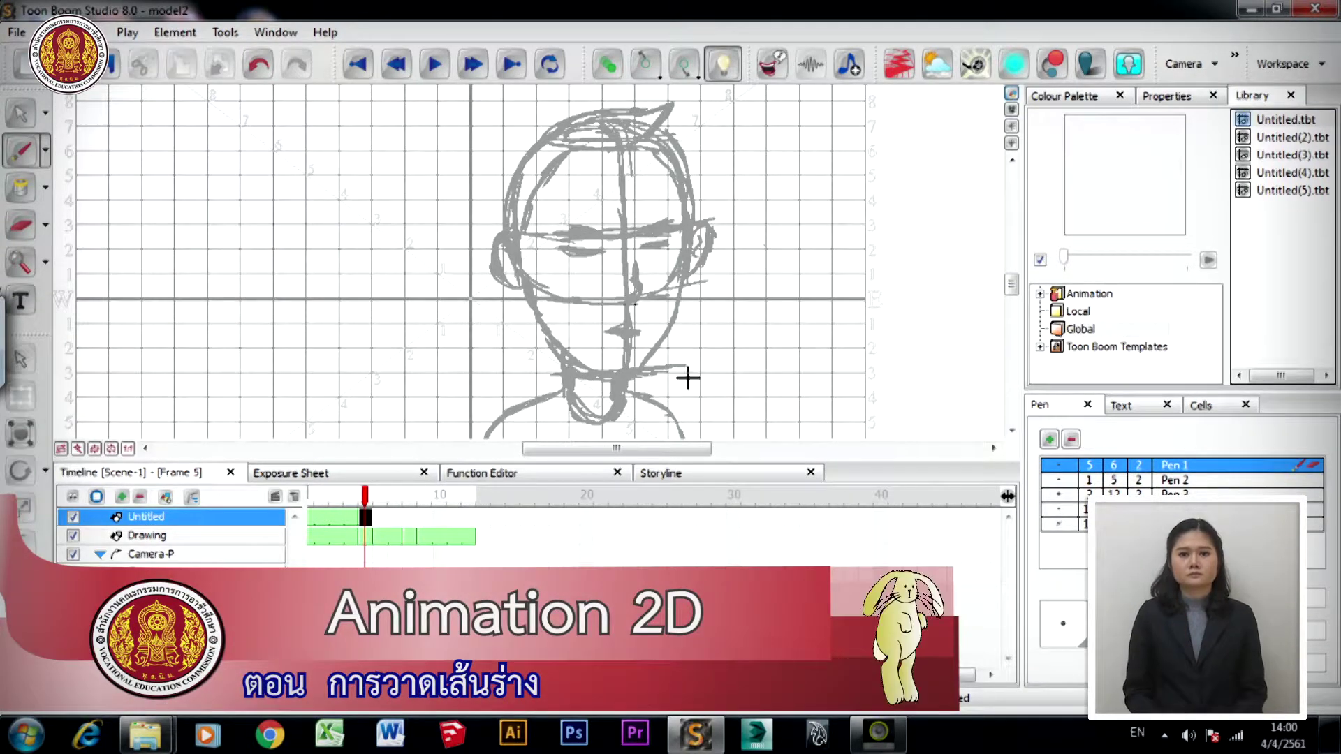
key("2")
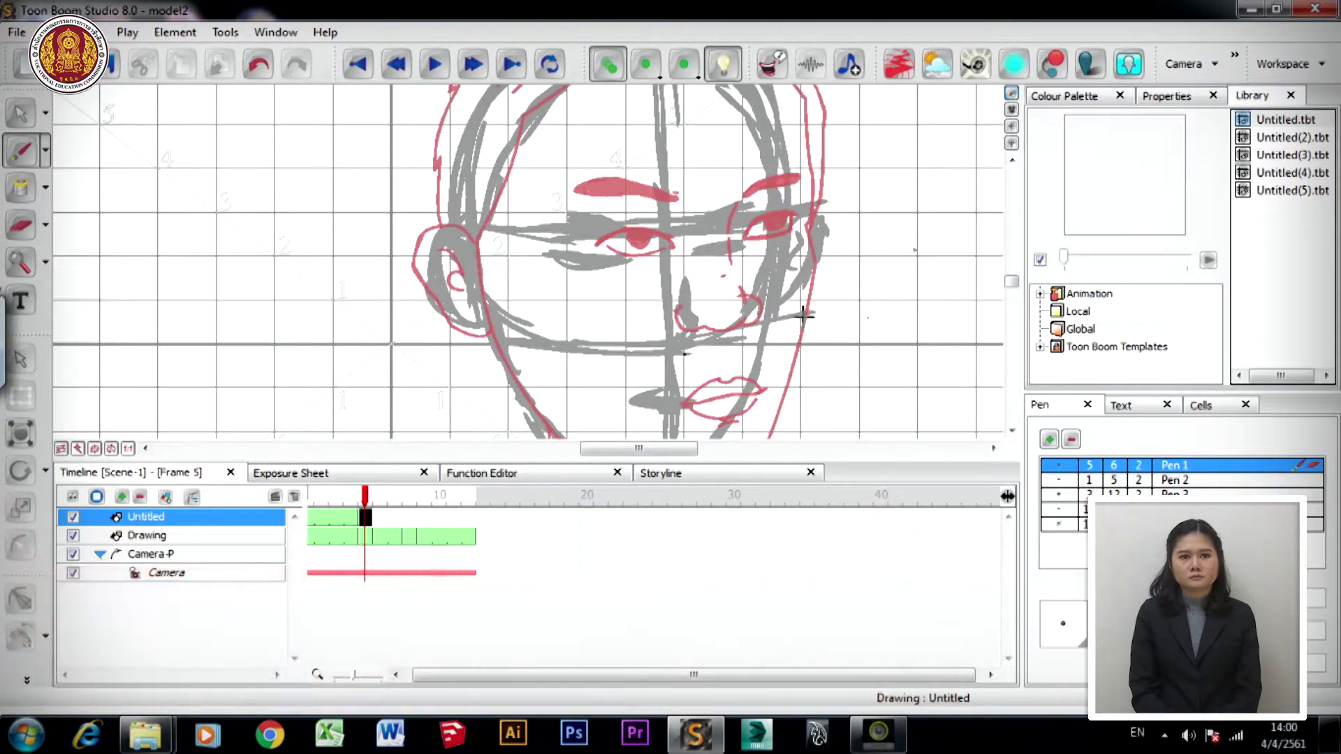
scroll(771, 283, "right", 4)
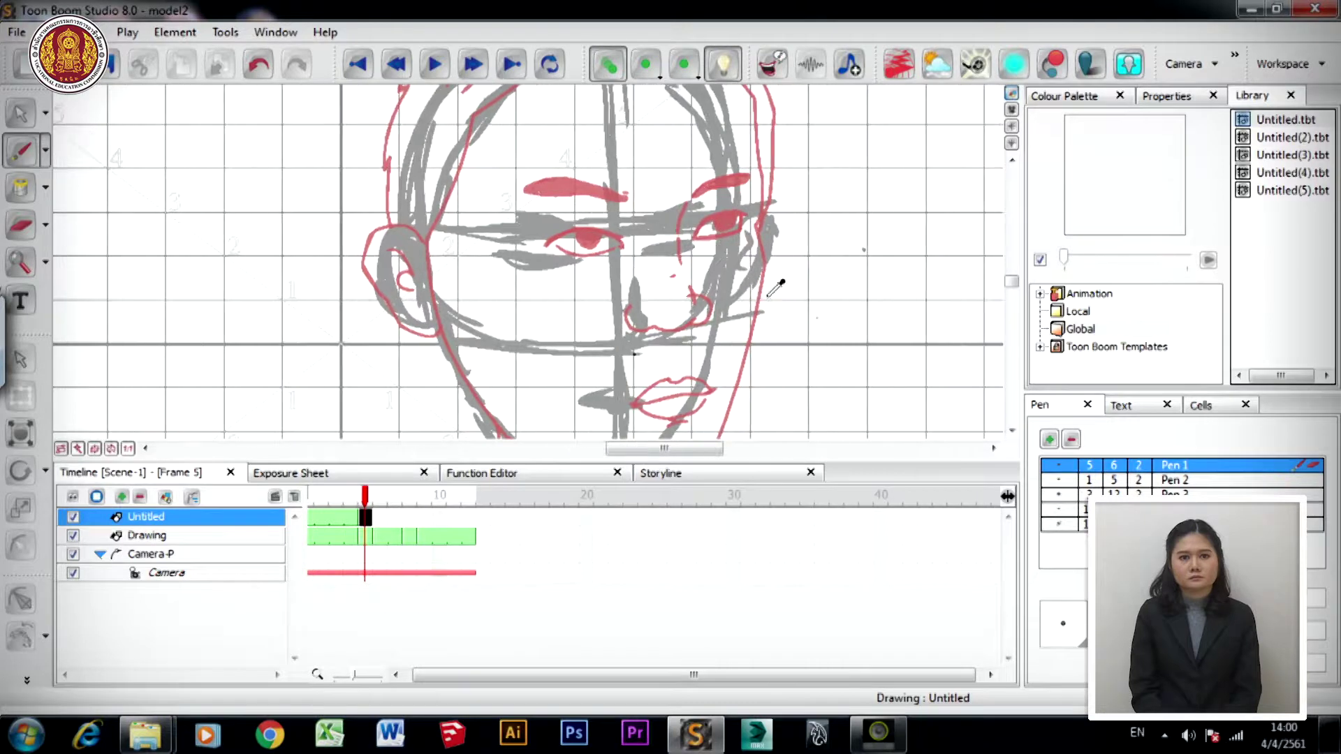
scroll(721, 306, "down", 4)
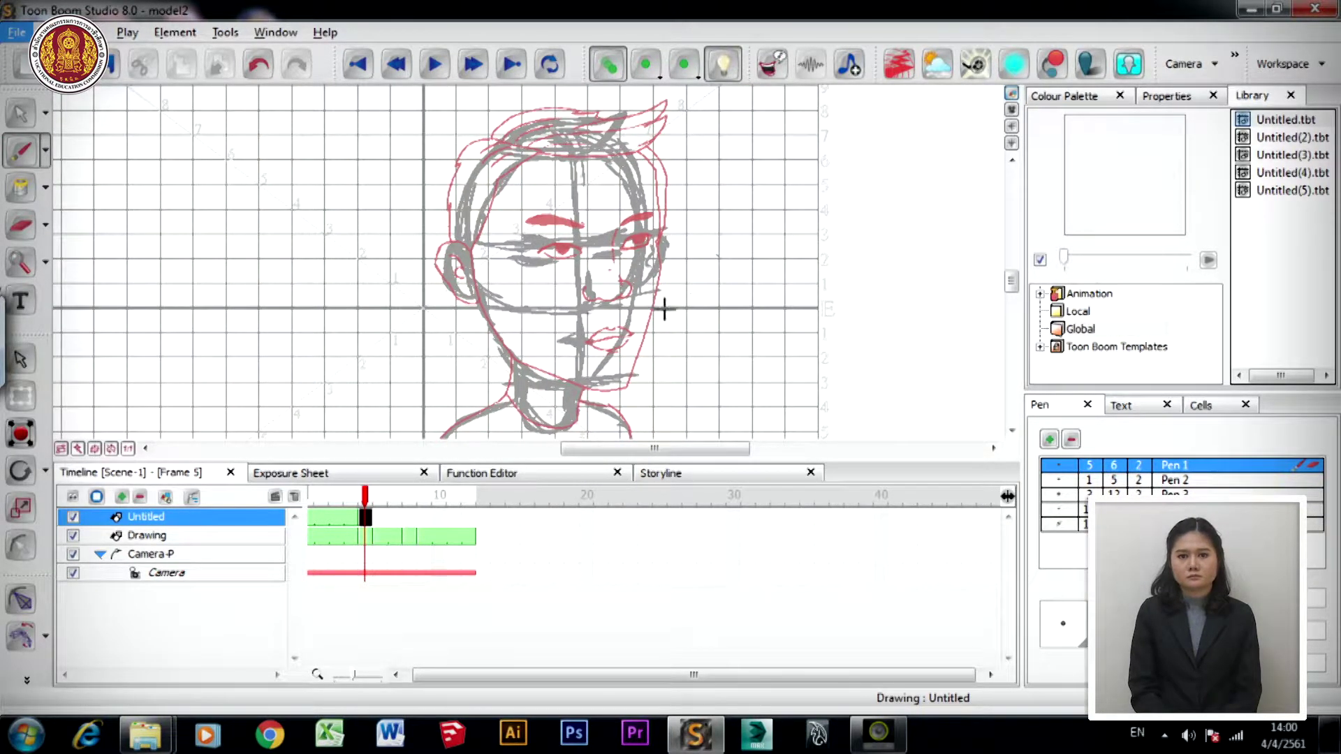
scroll(676, 339, "down", 1)
scroll(676, 341, "up", 1)
scroll(676, 340, "down", 1)
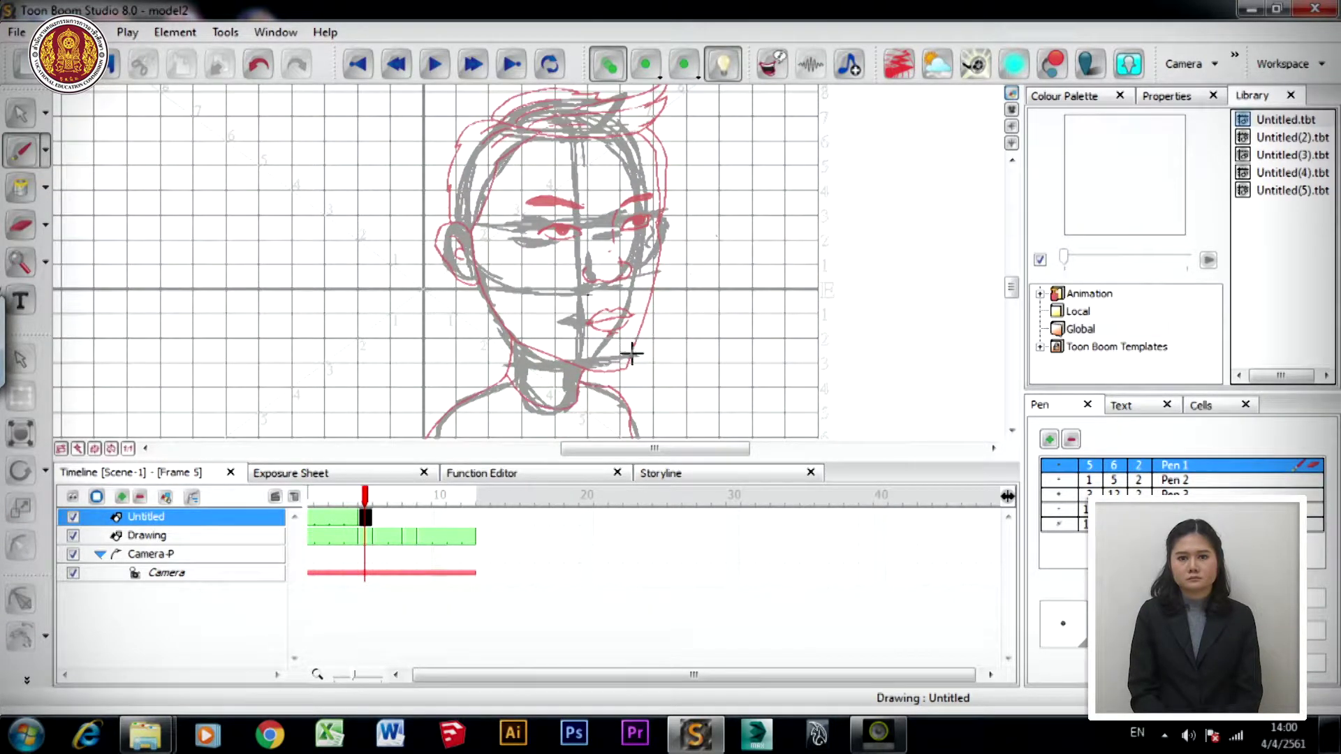
- Trace the face outline at frame 5 with a closed polyline running from the hairline around the cheeks and chin
left_click(44, 150)
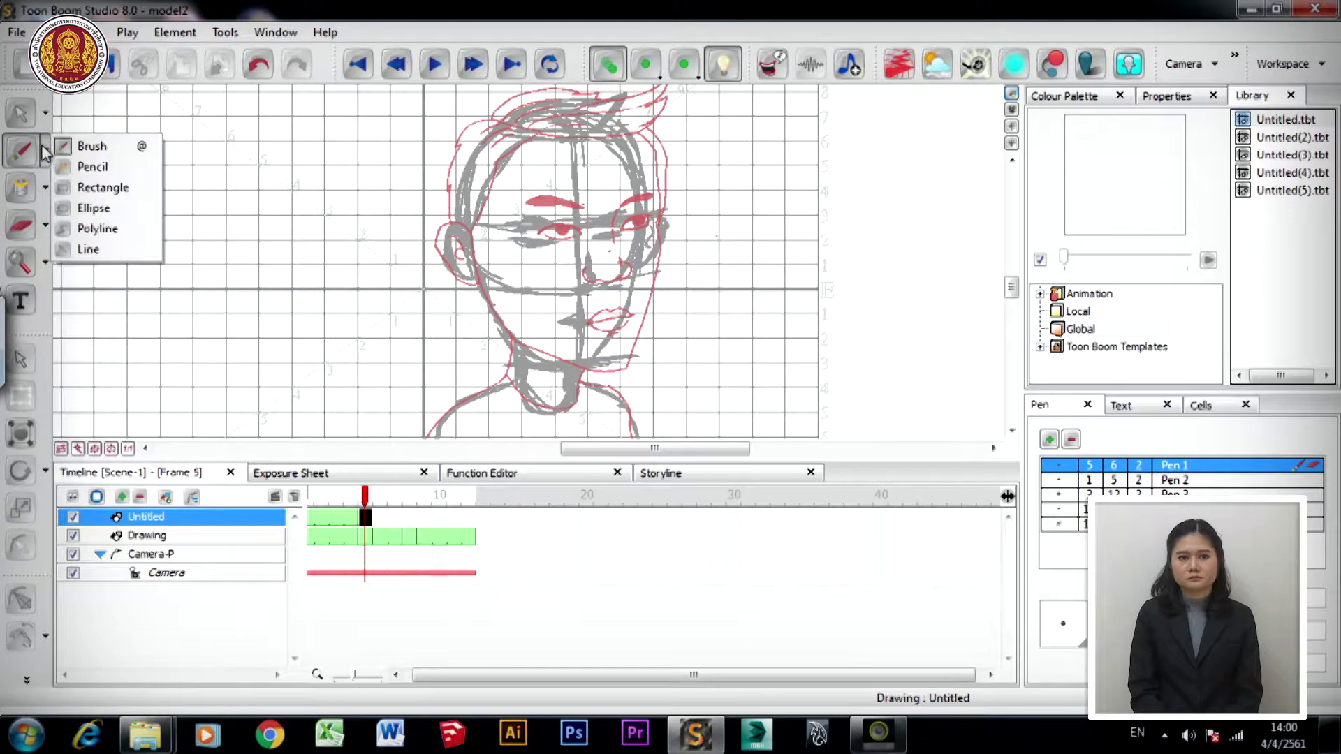
left_click(79, 229)
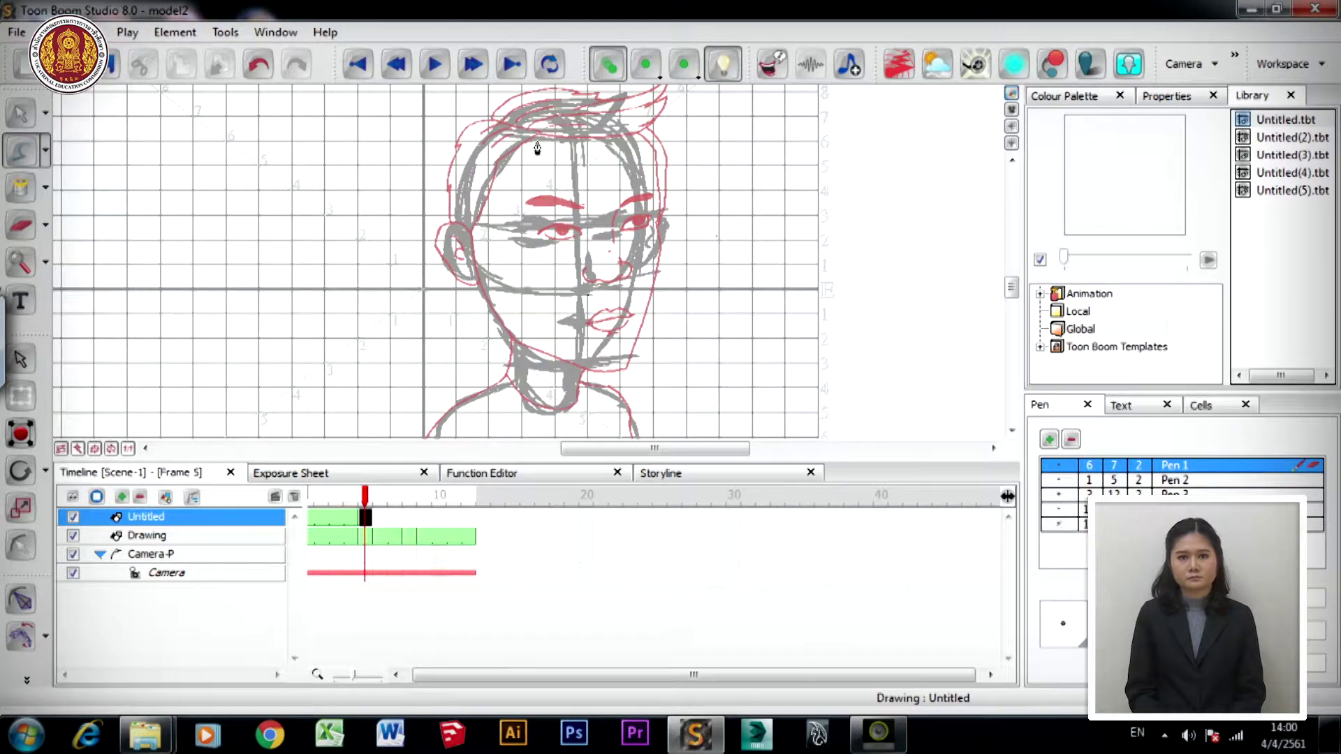
left_click(596, 137)
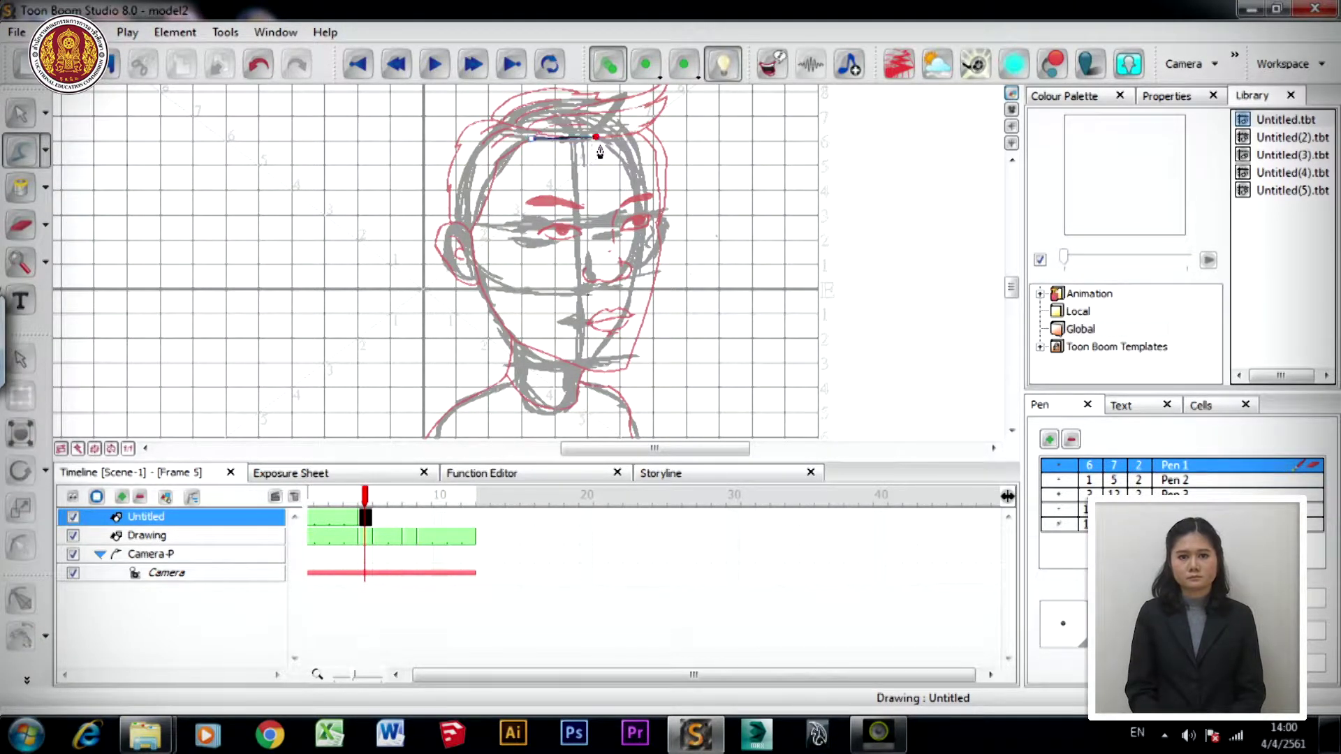
left_click(642, 208)
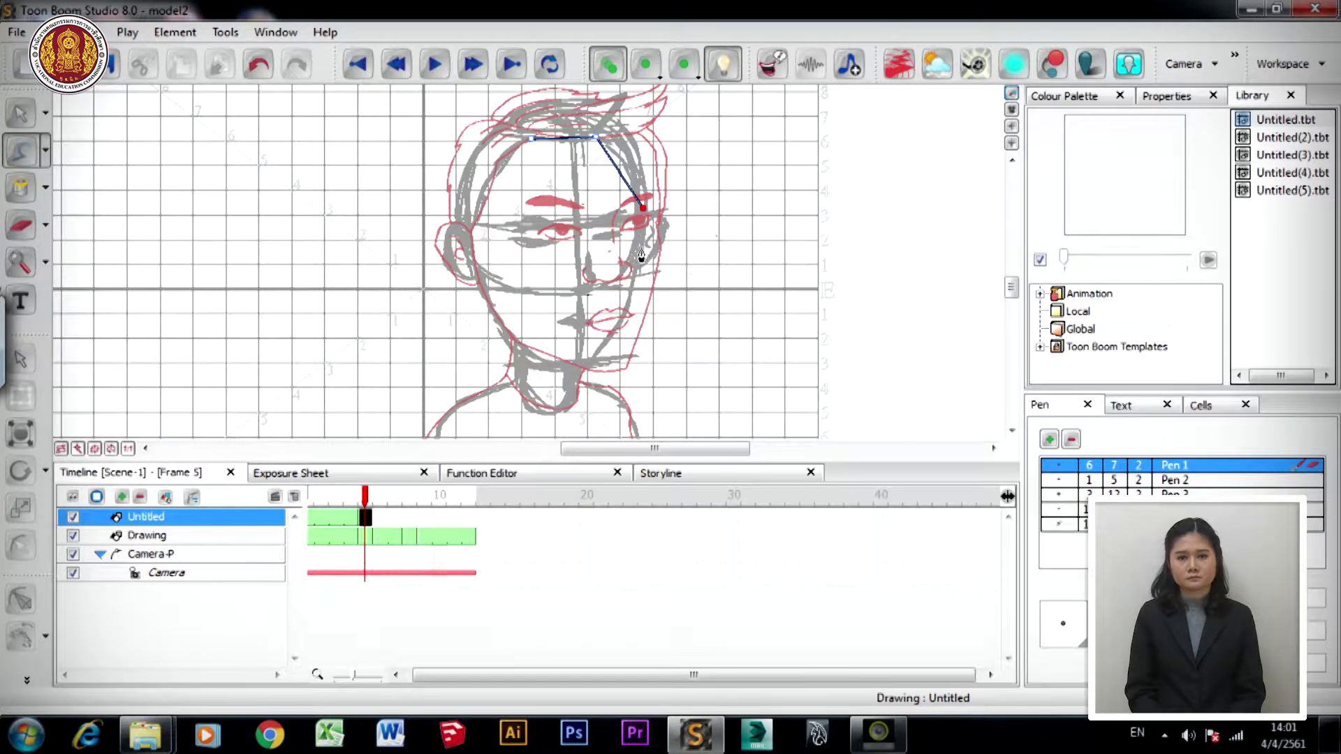
left_click(629, 307)
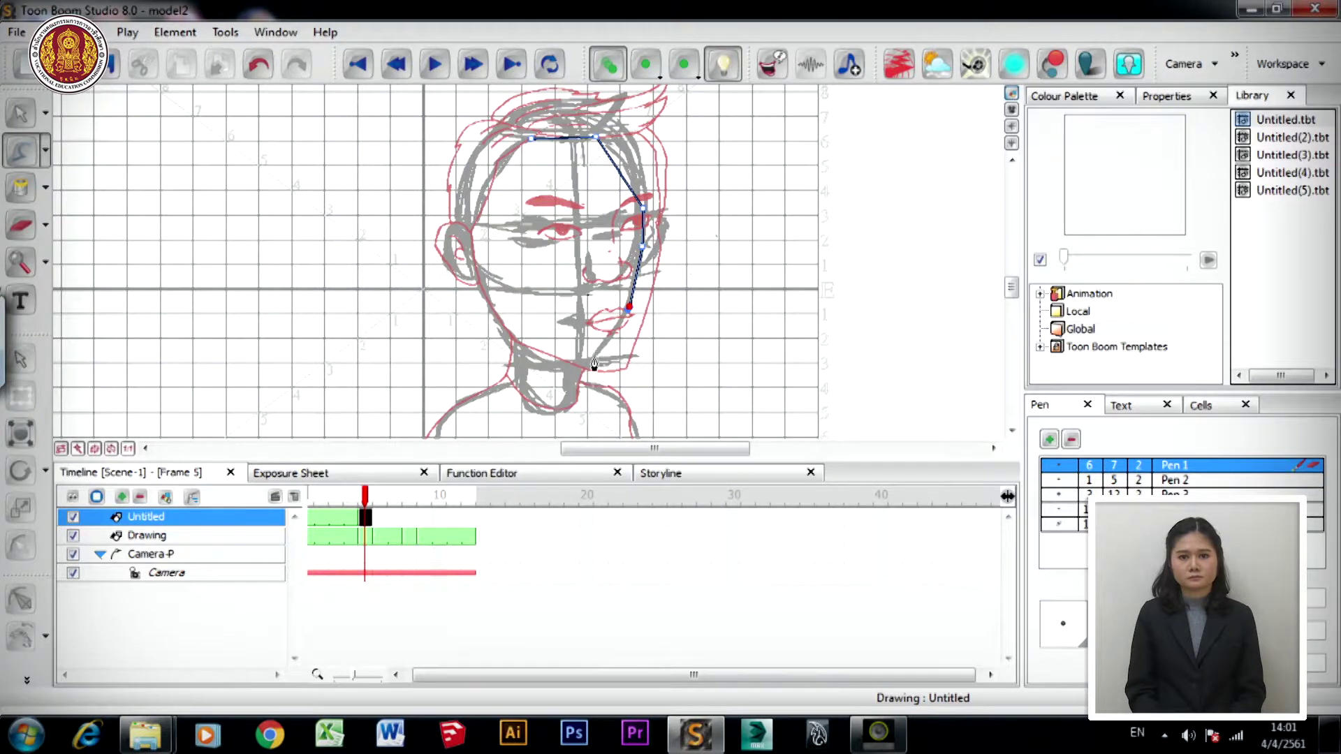
left_click(593, 356)
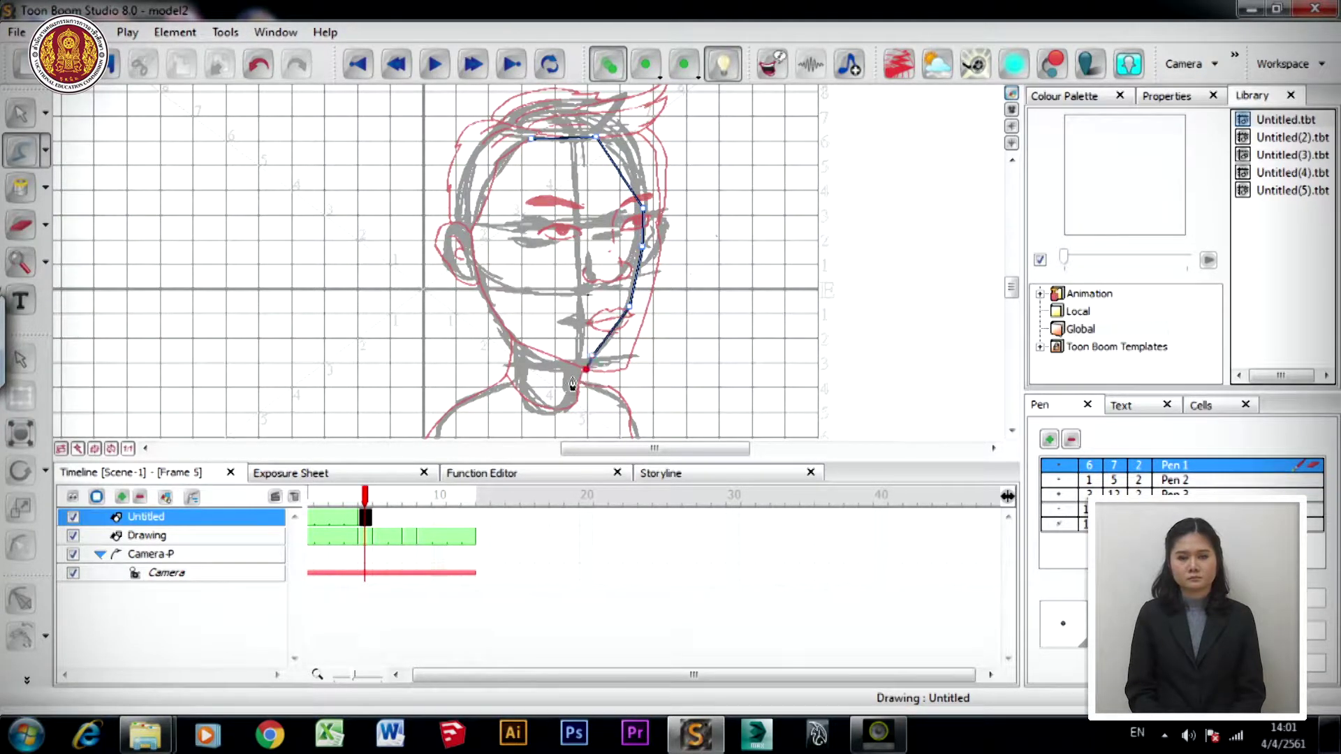
left_click(546, 369)
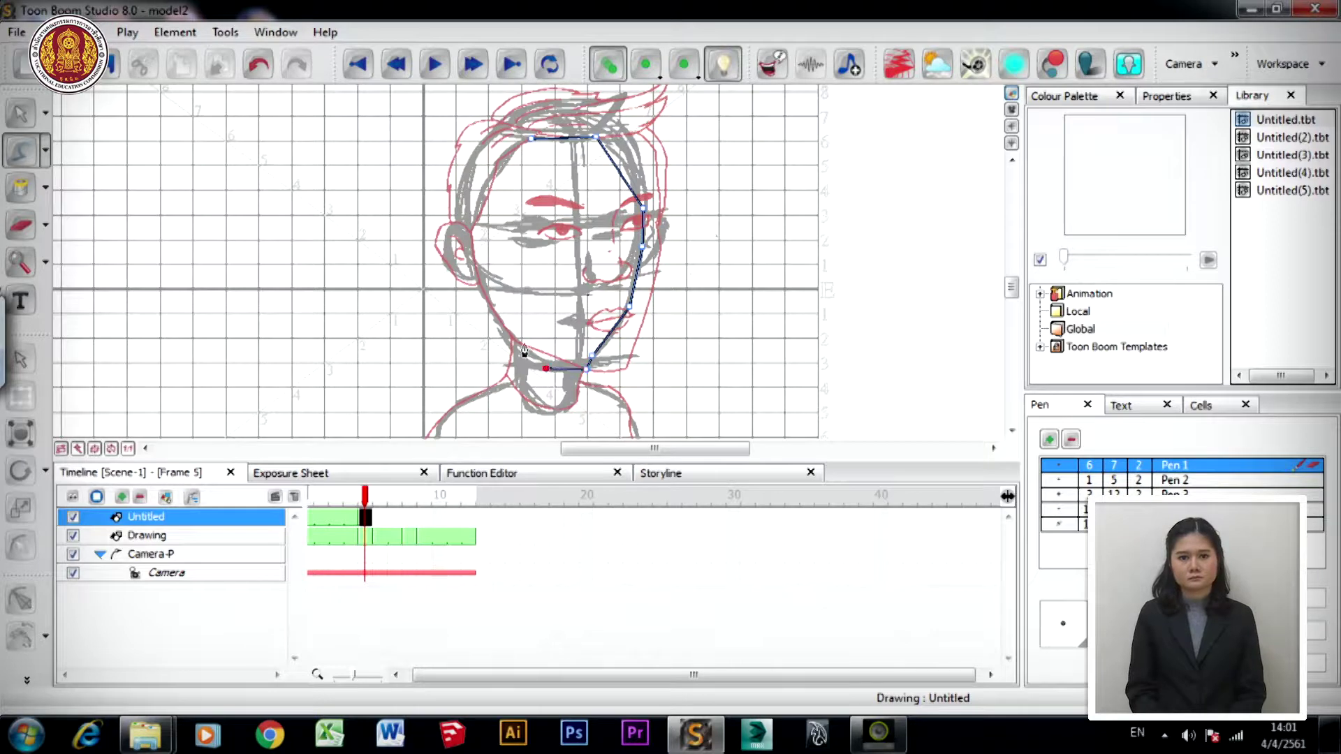
left_click(491, 324)
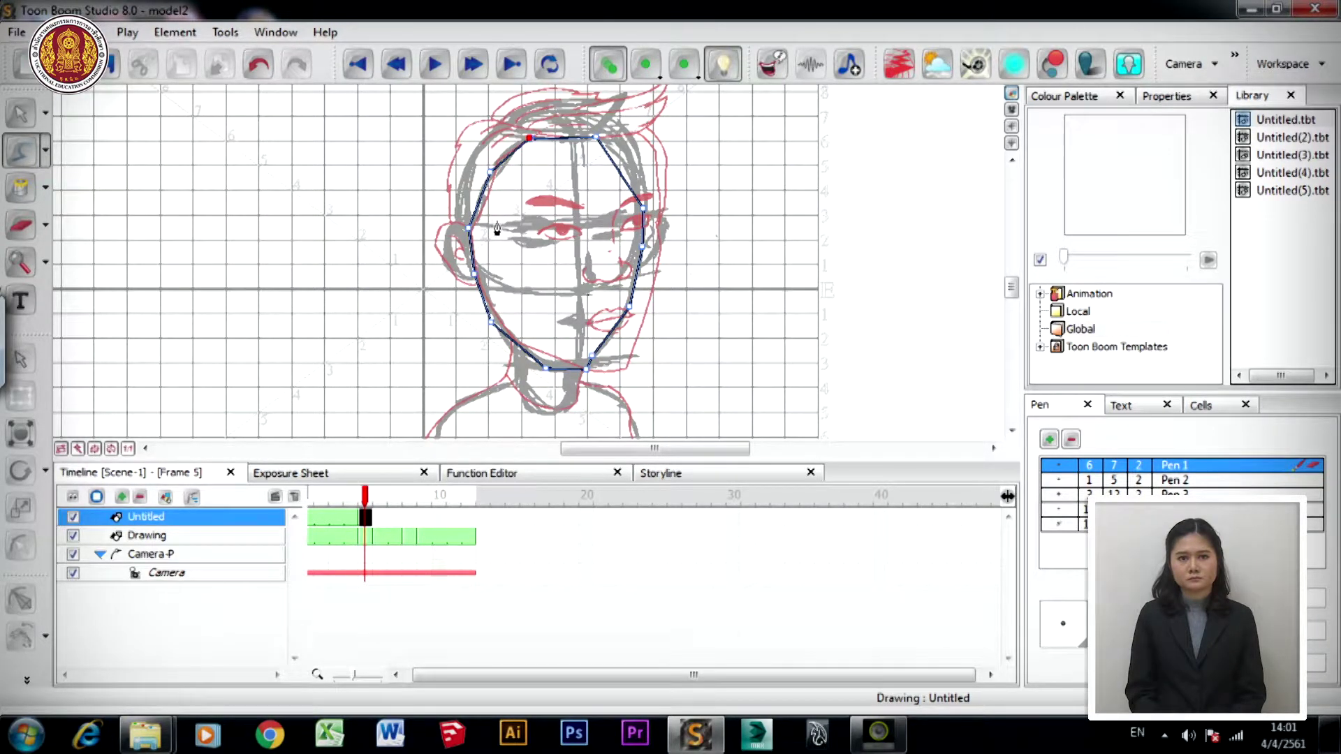
- Curve the hairline and the upper side segments of the face outline with the contour editor so they follow the sketch
left_click(21, 114)
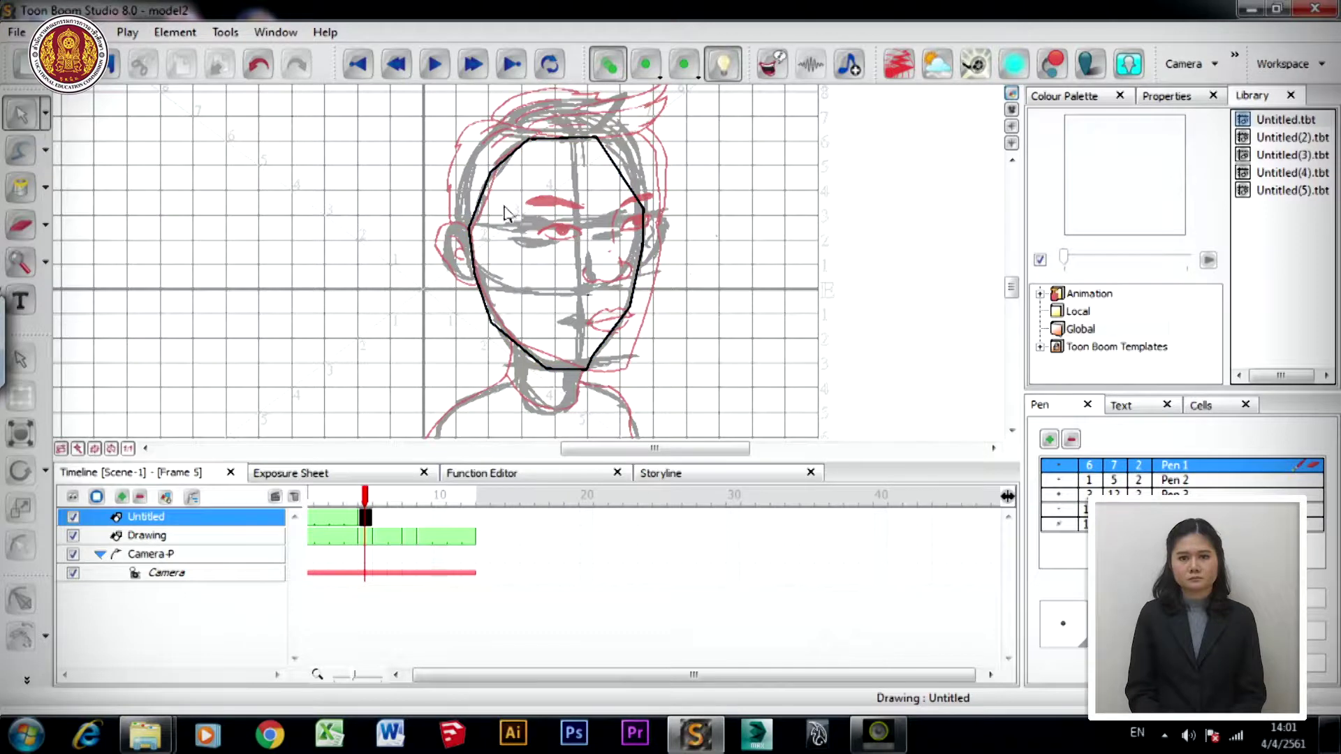
scroll(557, 266, "up", 3)
mouse_move(569, 216)
left_mouse_down()
mouse_move(579, 234)
mouse_move(595, 218)
left_mouse_up()
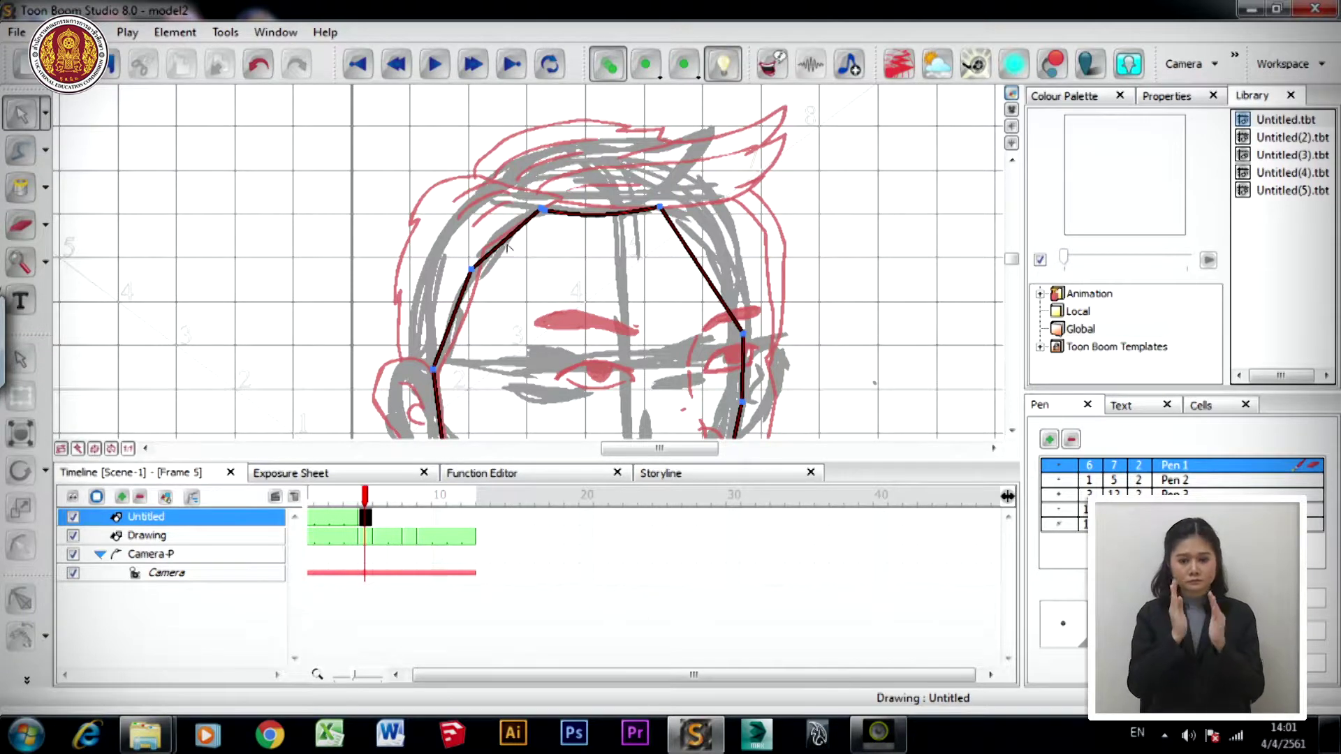
left_click_drag(506, 240, 507, 253)
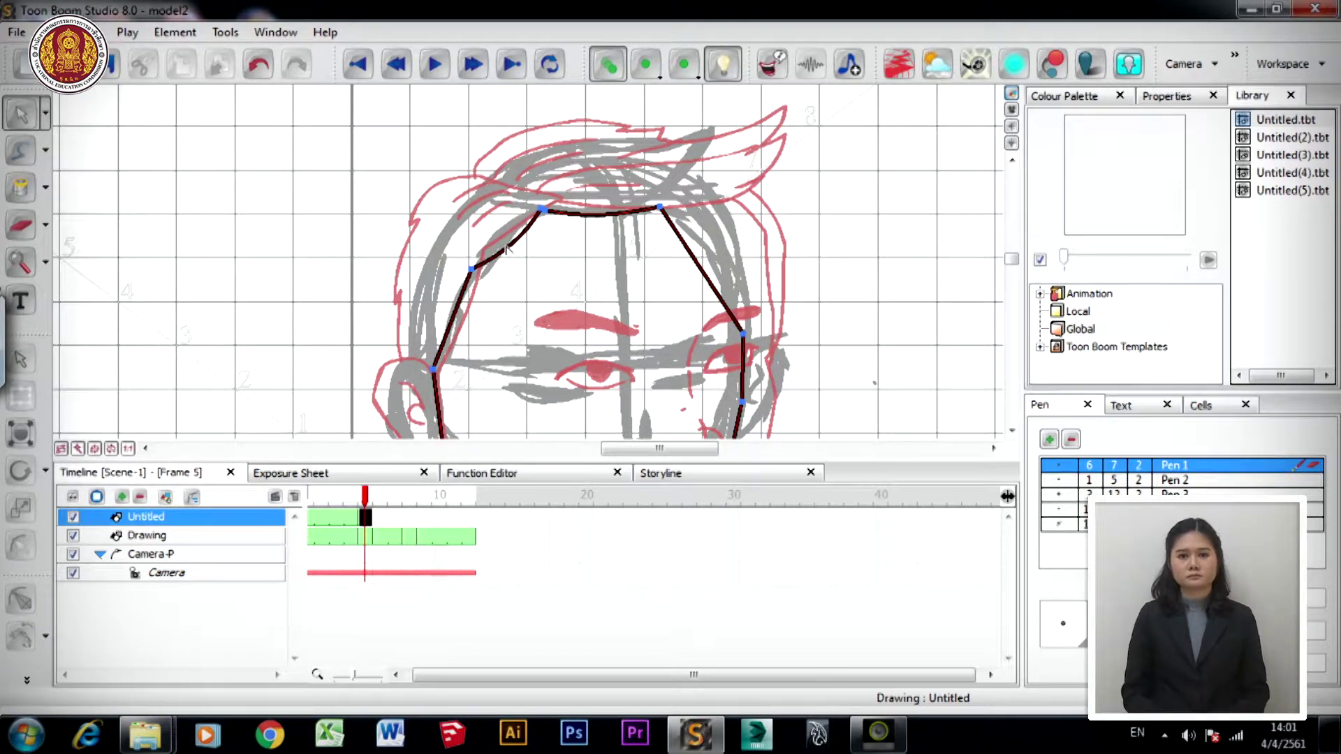
key("ctrl+z")
mouse_move(463, 318)
left_mouse_down()
mouse_move(467, 281)
mouse_move(451, 316)
left_mouse_up()
left_click_drag(691, 251, 700, 250)
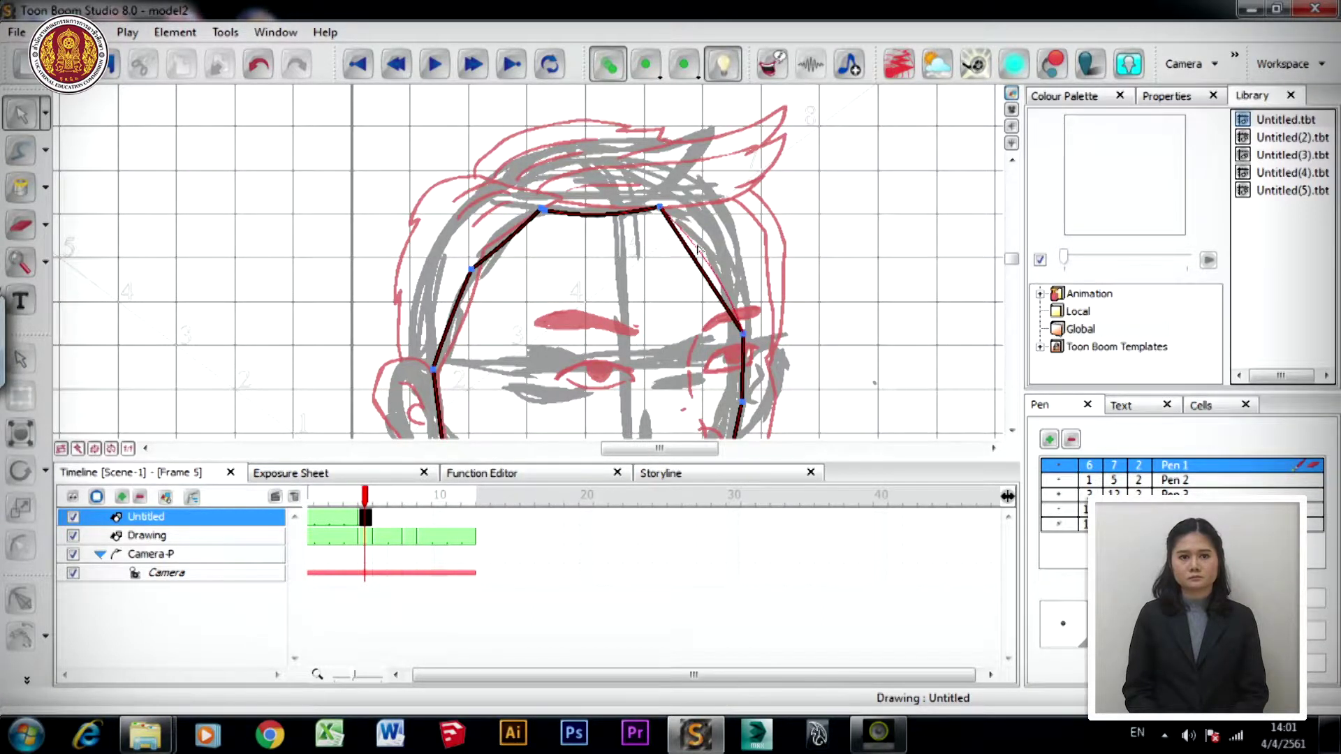
- Bend the face outline segments beside the right-hand eye and cheek to follow the sketched contour
scroll(773, 300, "down", 3)
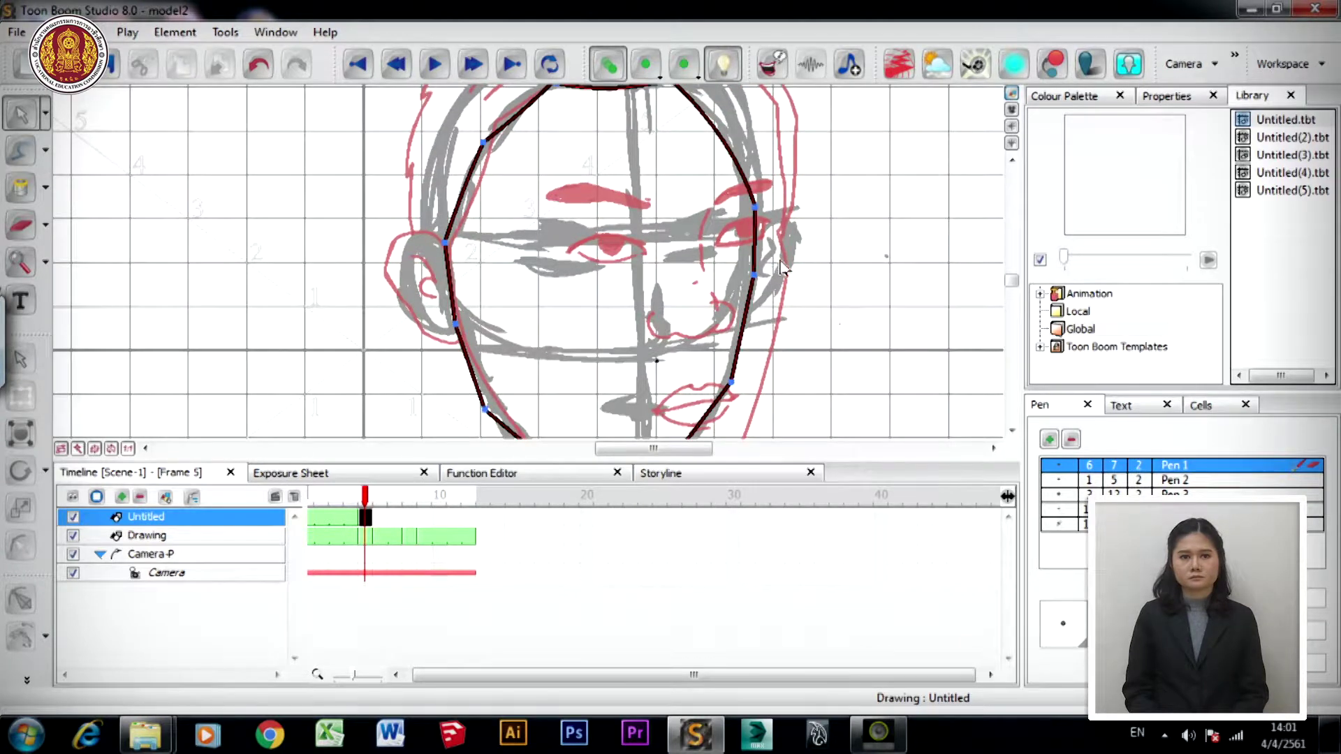
scroll(774, 258, "down", 1)
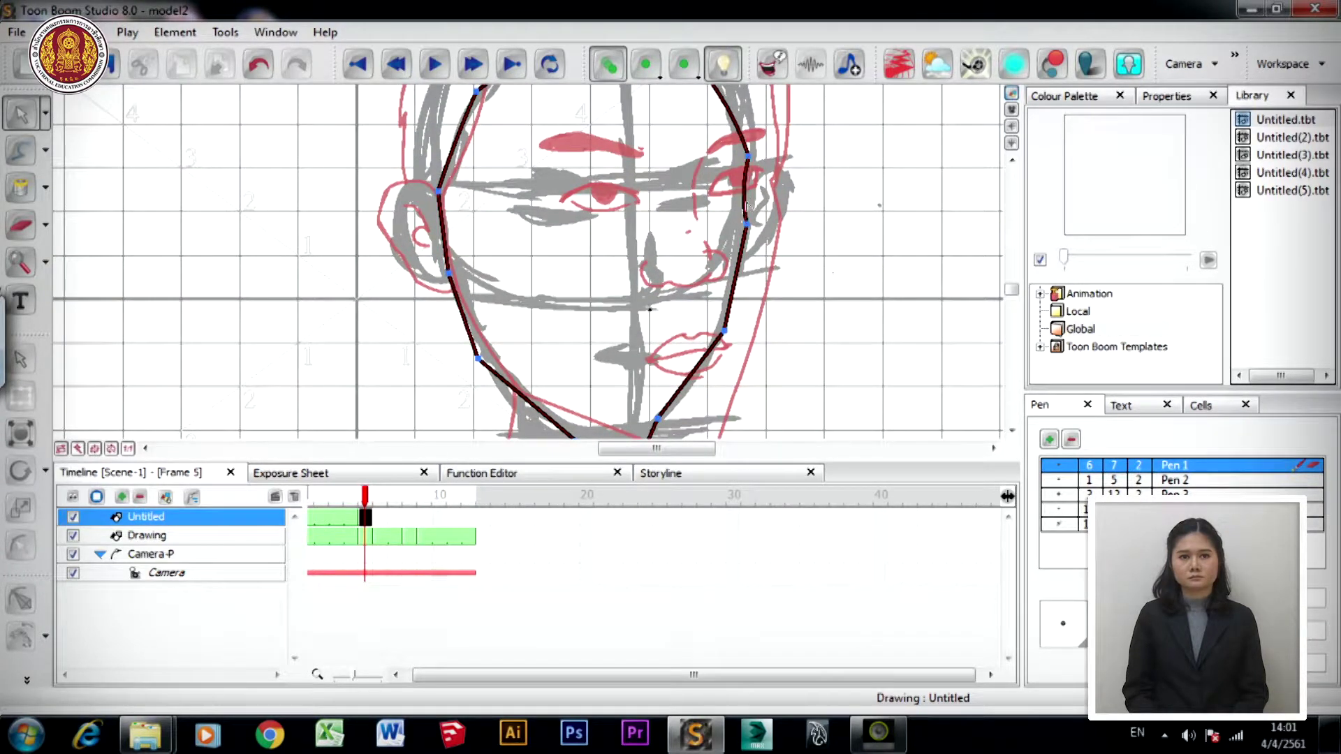
left_click_drag(749, 200, 751, 193)
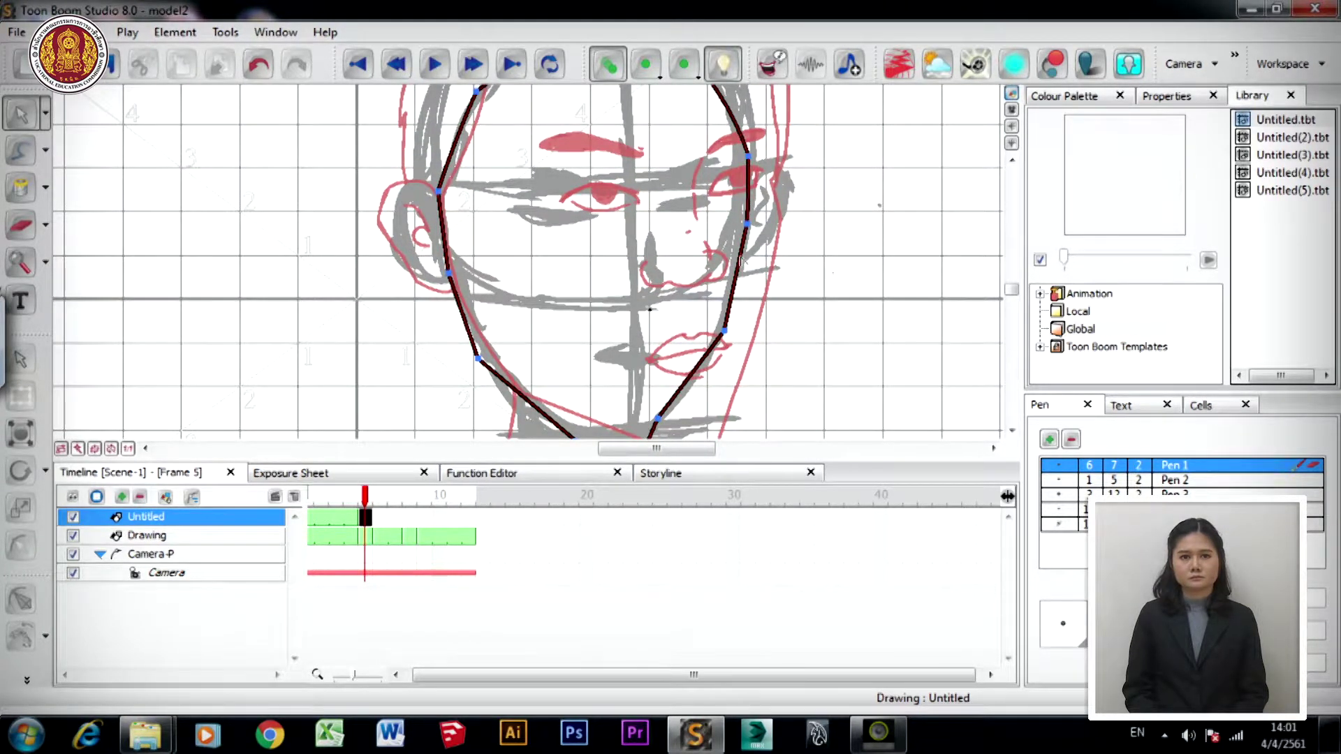
left_click_drag(740, 262, 749, 264)
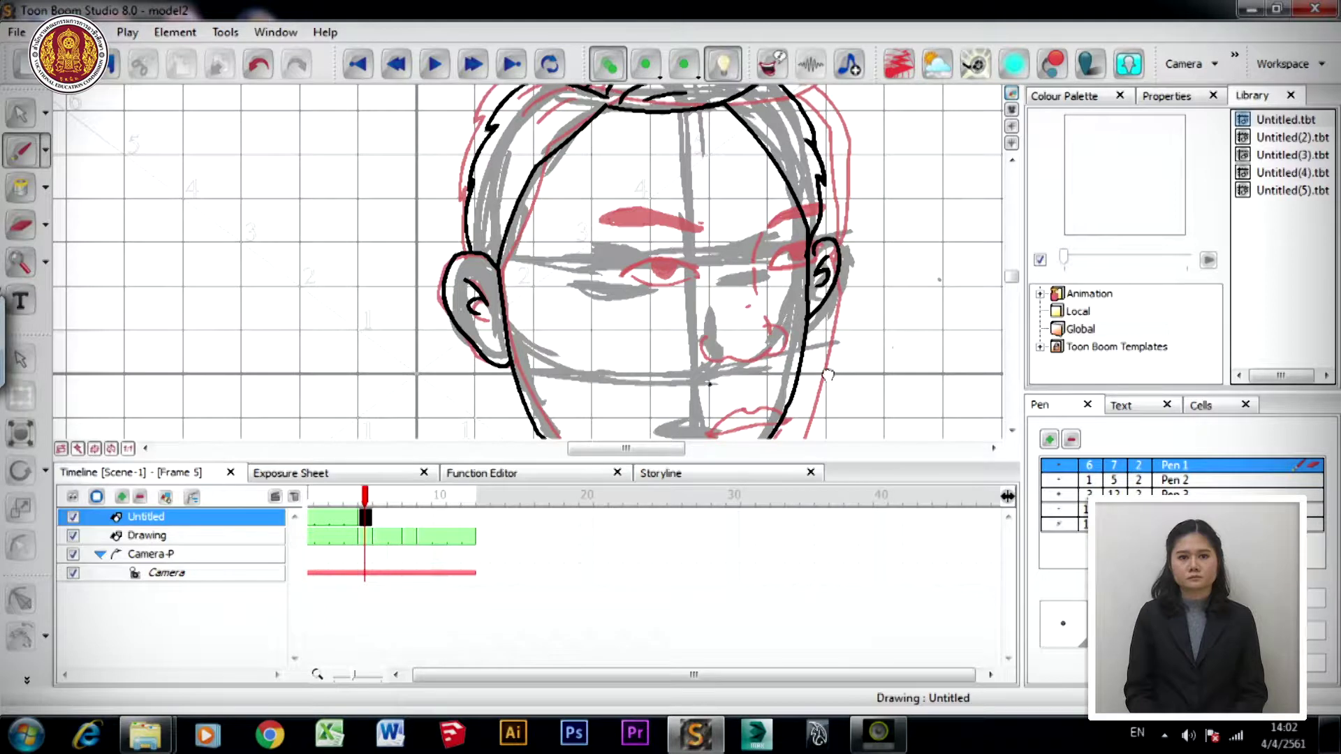
- Ink both sides of the neck and the curved neckline below the chin with the brush
scroll(828, 375, "down", 5)
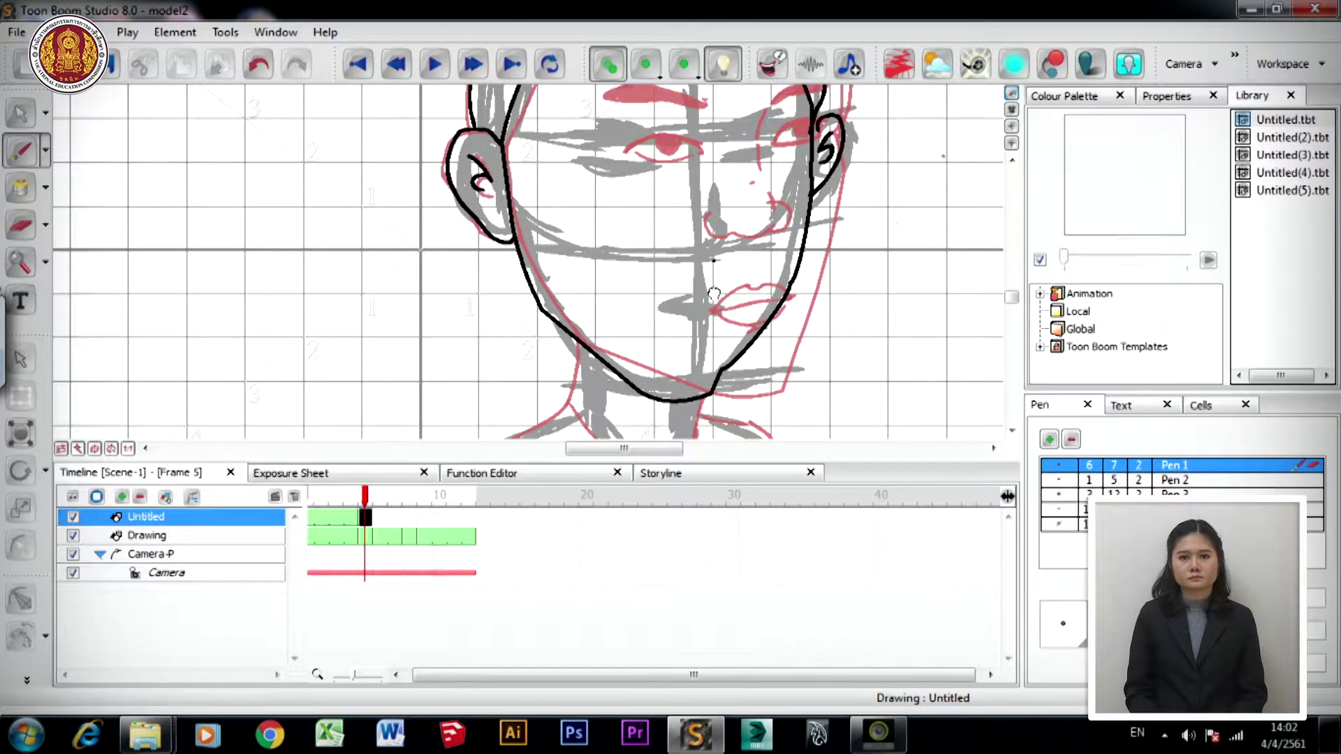
scroll(714, 293, "down", 3)
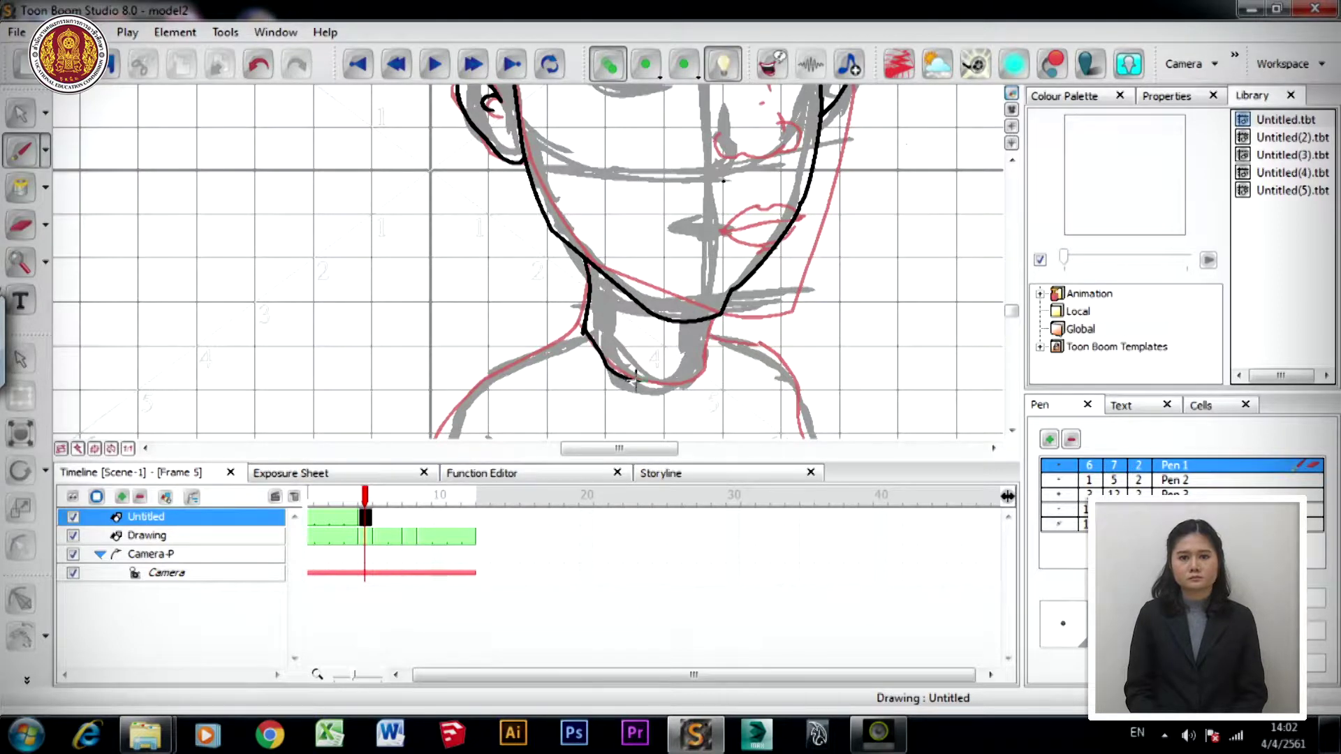
left_click_drag(700, 350, 708, 316)
- Ink the left-hand shoulder and arm, including the sleeve hem, the inner arm line and the short arm lines below the hem
mouse_move(648, 357)
left_mouse_down()
mouse_move(647, 279)
mouse_move(566, 276)
left_mouse_up()
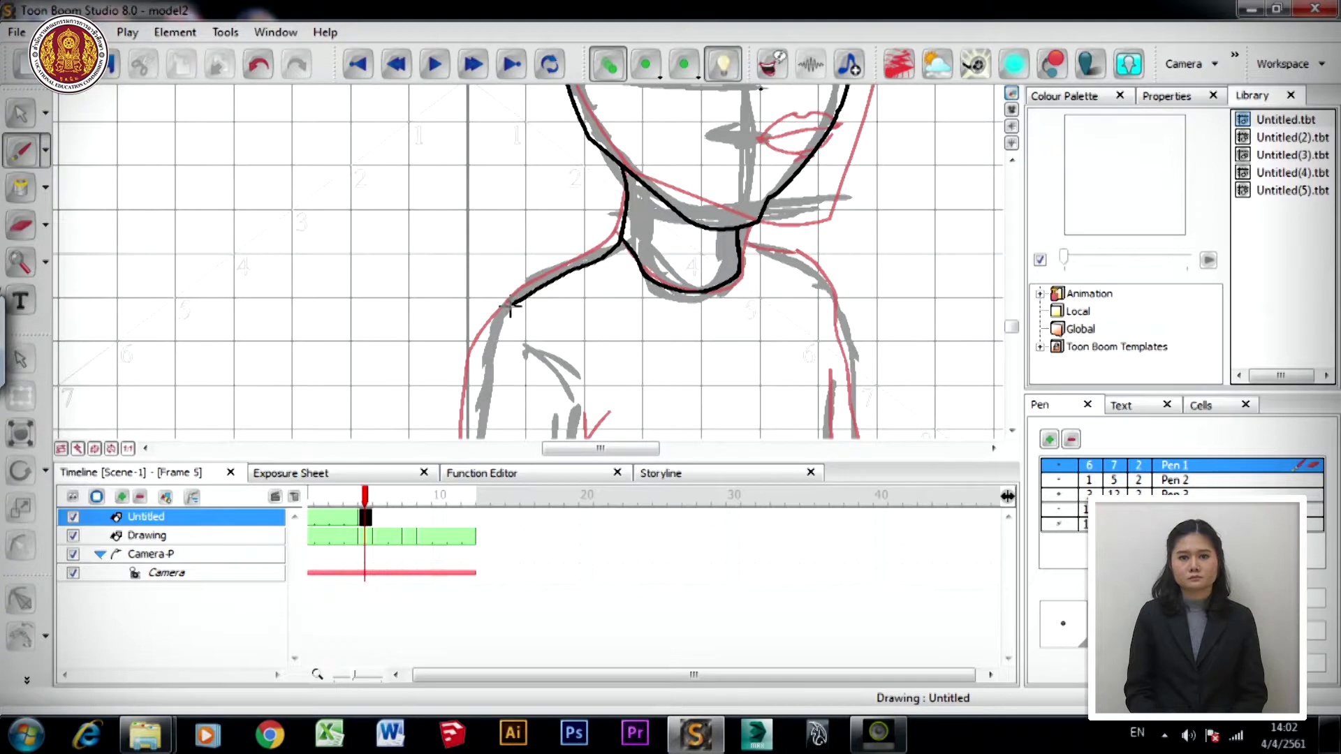
left_click_drag(584, 350, 564, 204)
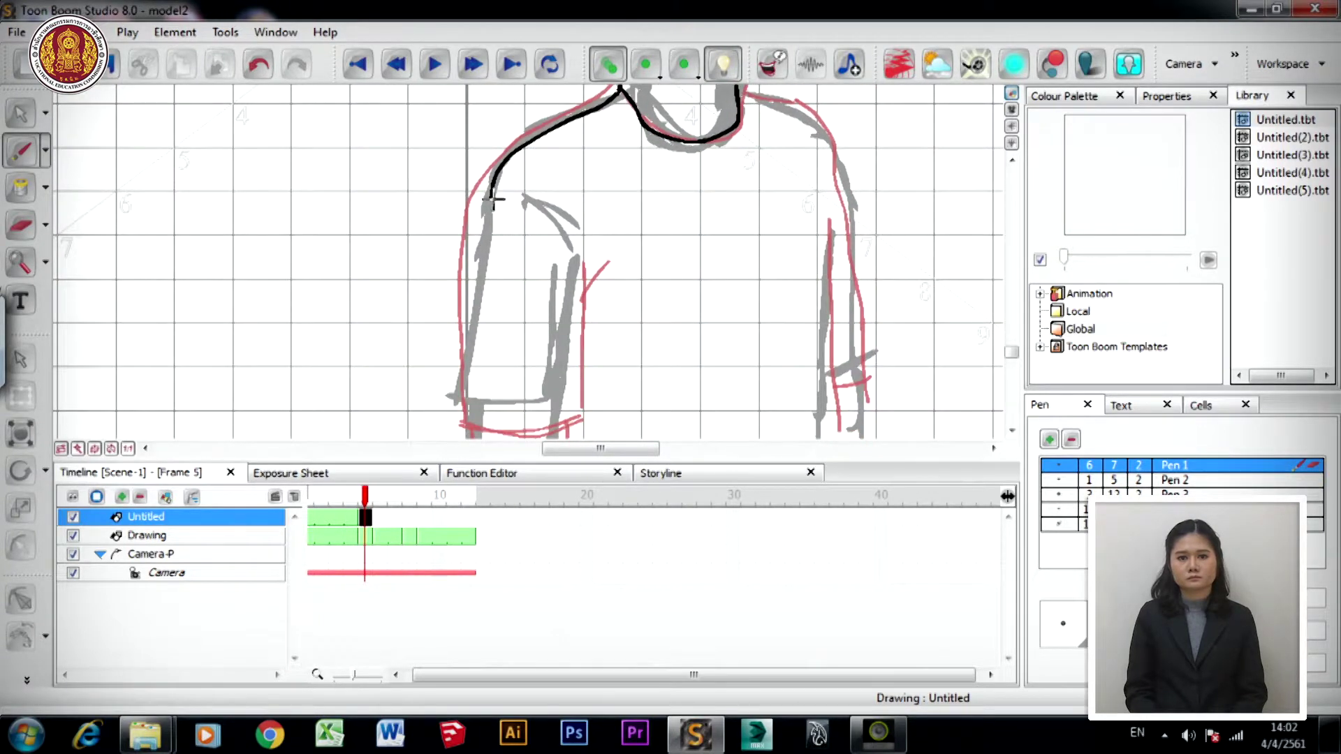
left_click_drag(477, 393, 562, 393)
left_click_drag(566, 325, 562, 392)
left_click_drag(614, 343, 615, 185)
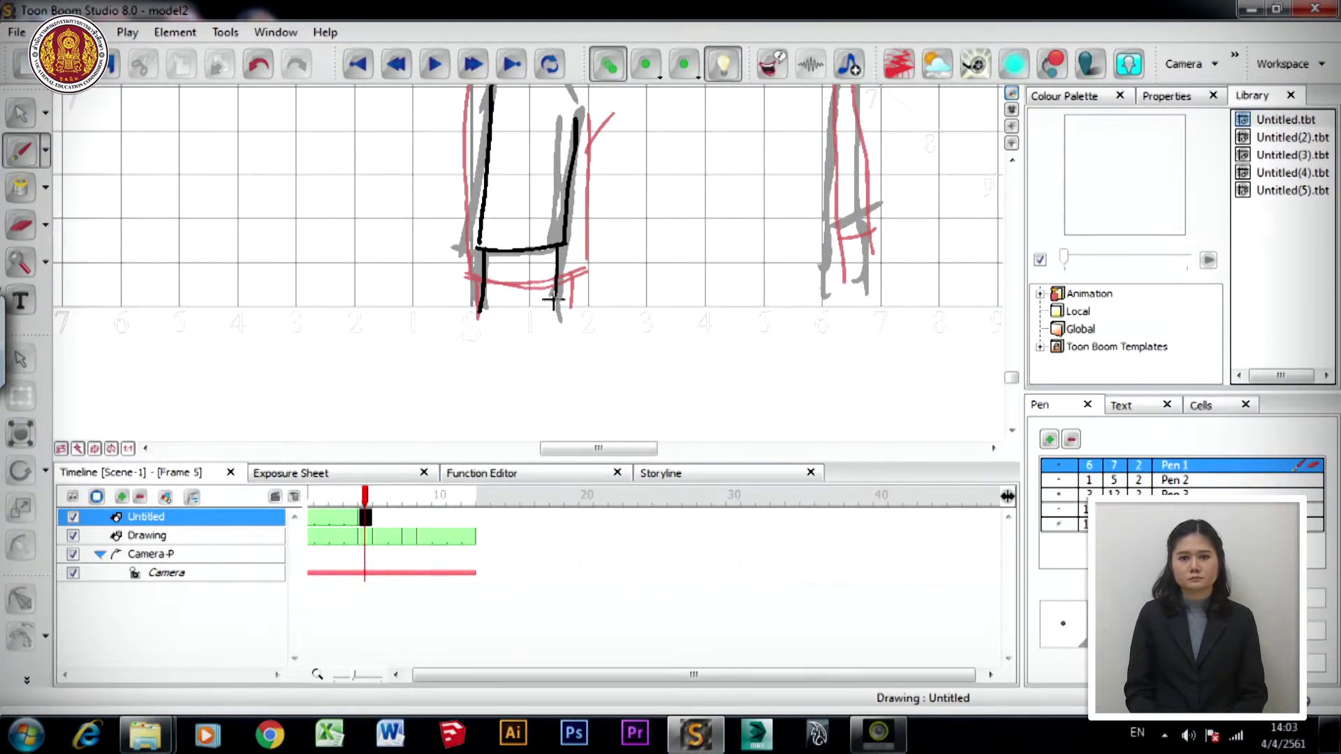
- Ink the right-hand shoulder, the outer arm contour and the sleeve hem along the sketch, redoing the first shoulder stroke
left_click_drag(647, 246, 609, 351)
left_click_drag(659, 279, 605, 366)
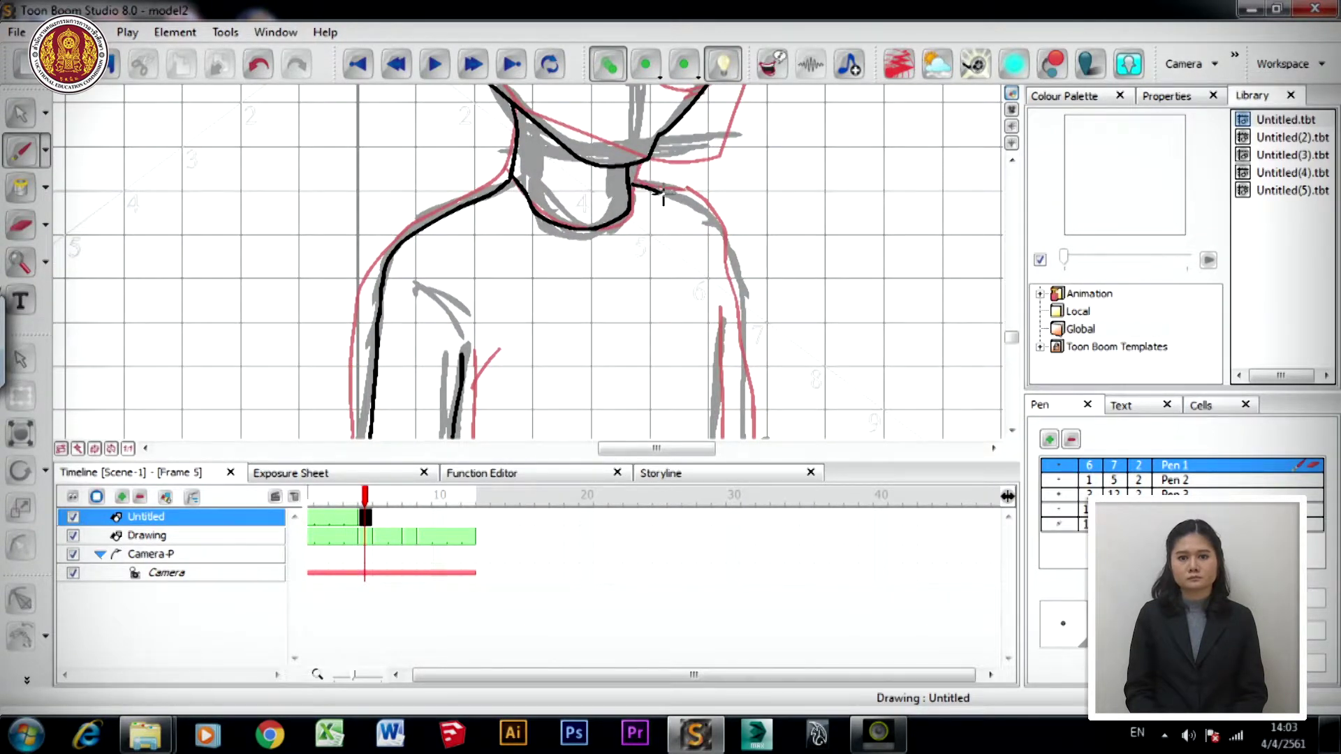
left_click_drag(698, 215, 746, 293)
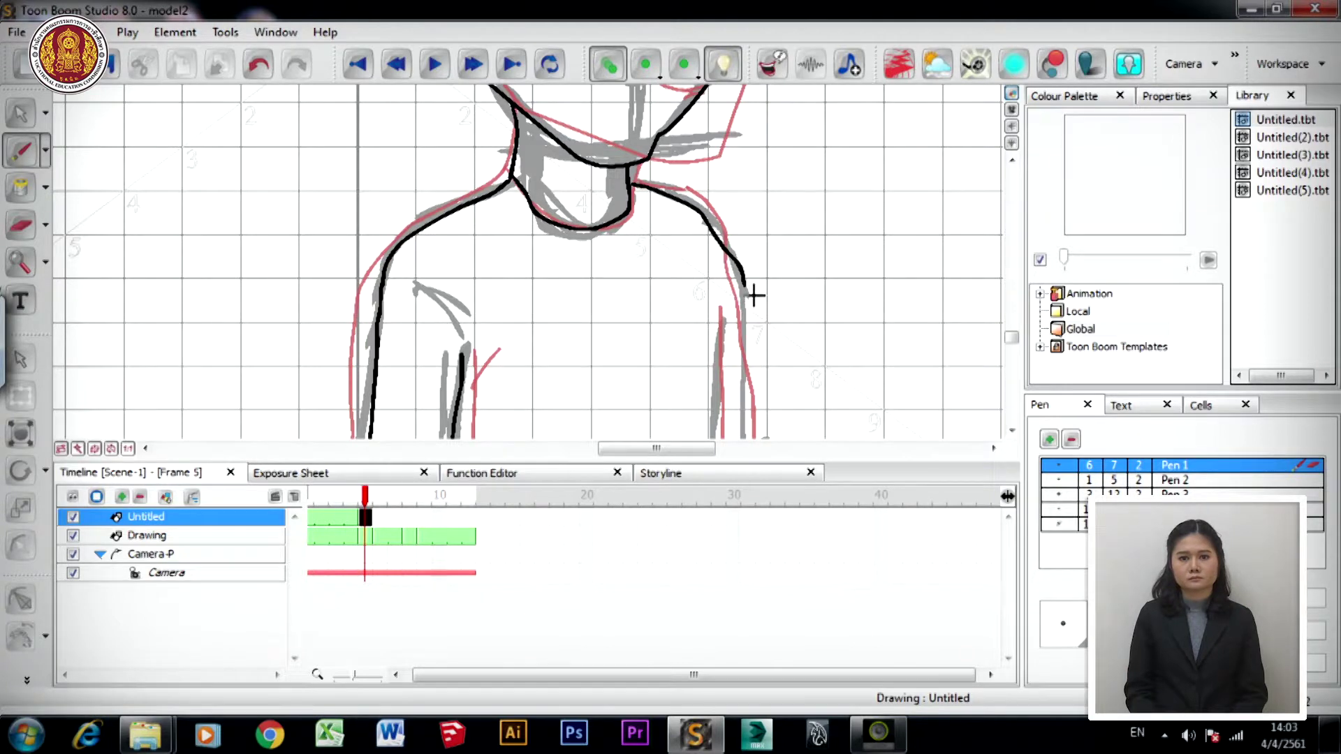
key("ctrl+z")
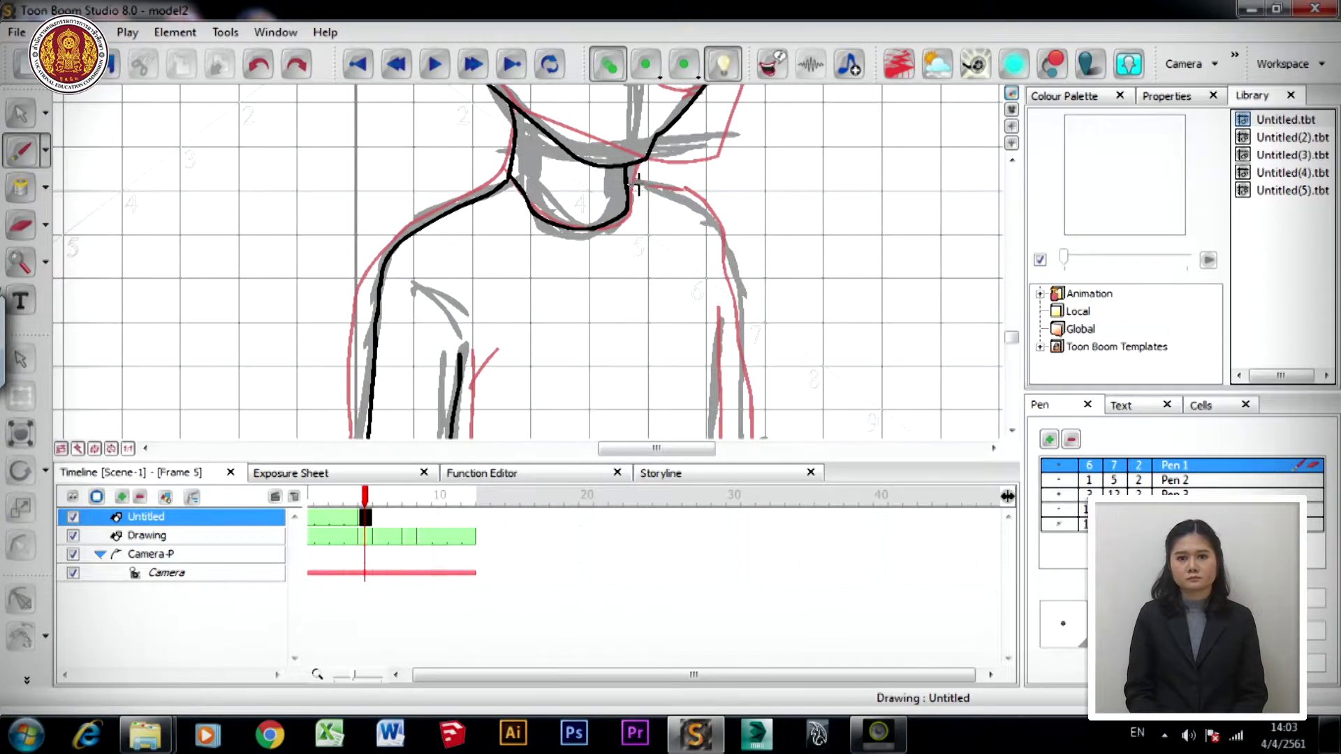
mouse_move(663, 225)
left_mouse_down()
mouse_move(680, 189)
mouse_move(728, 185)
left_mouse_up()
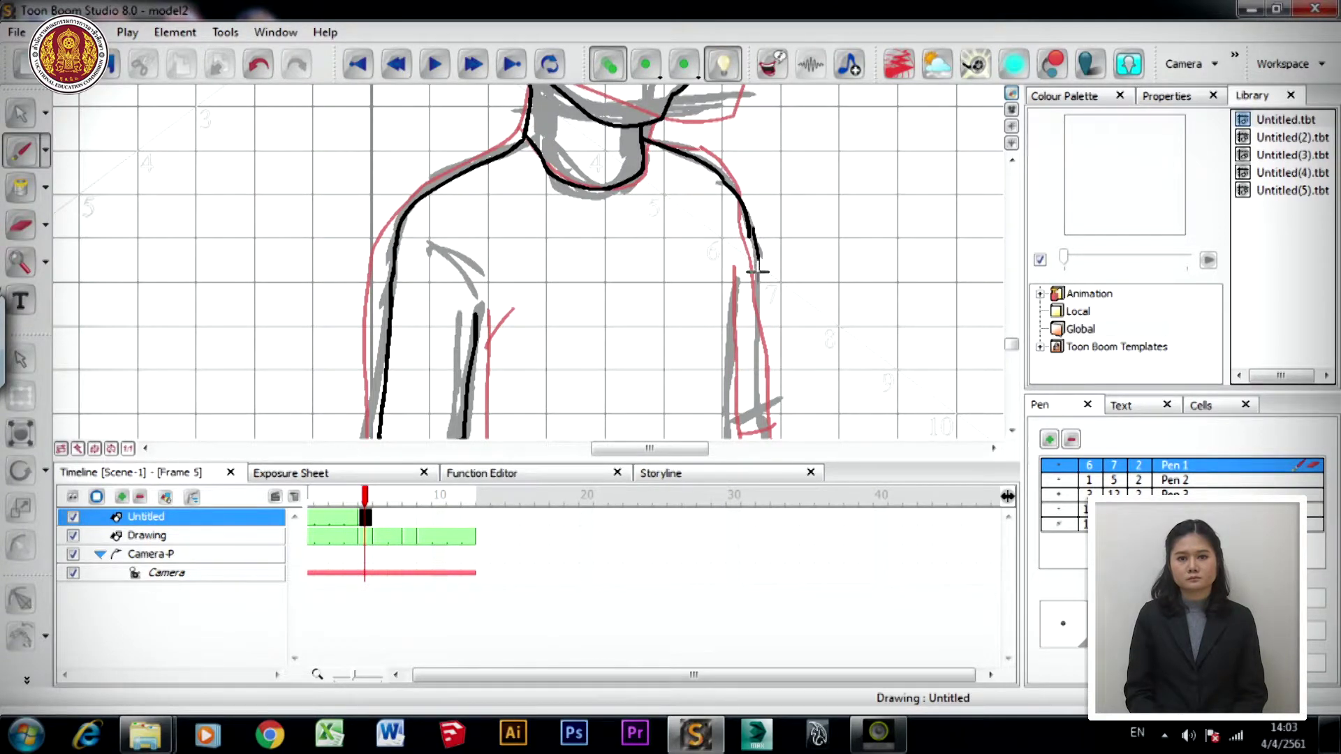
mouse_move(754, 370)
left_mouse_down()
mouse_move(788, 405)
mouse_move(798, 332)
mouse_move(733, 342)
left_mouse_up()
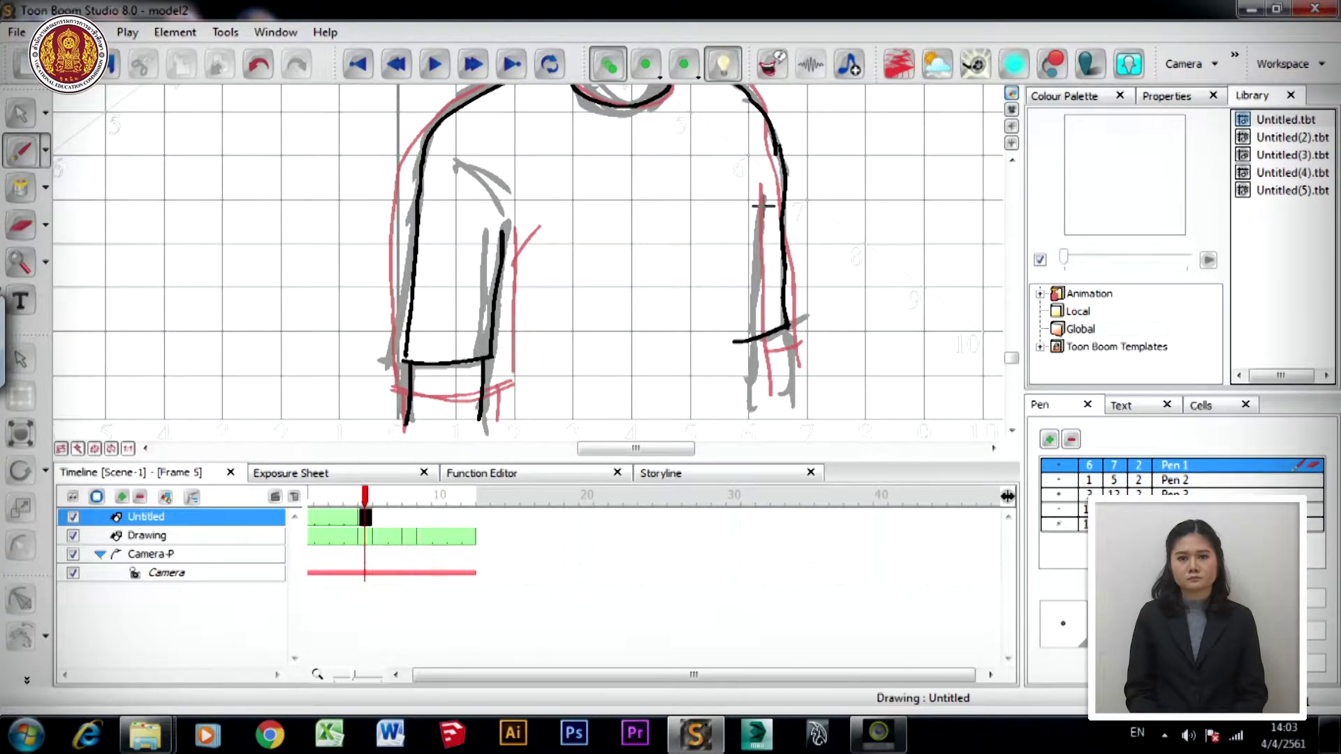
- Ink the inner contour of the right-hand arm along the sketch, from below the armpit down past the sleeve hem
left_click_drag(761, 201, 753, 404)
mouse_move(799, 336)
left_mouse_down()
mouse_move(775, 428)
mouse_move(752, 338)
left_mouse_up()
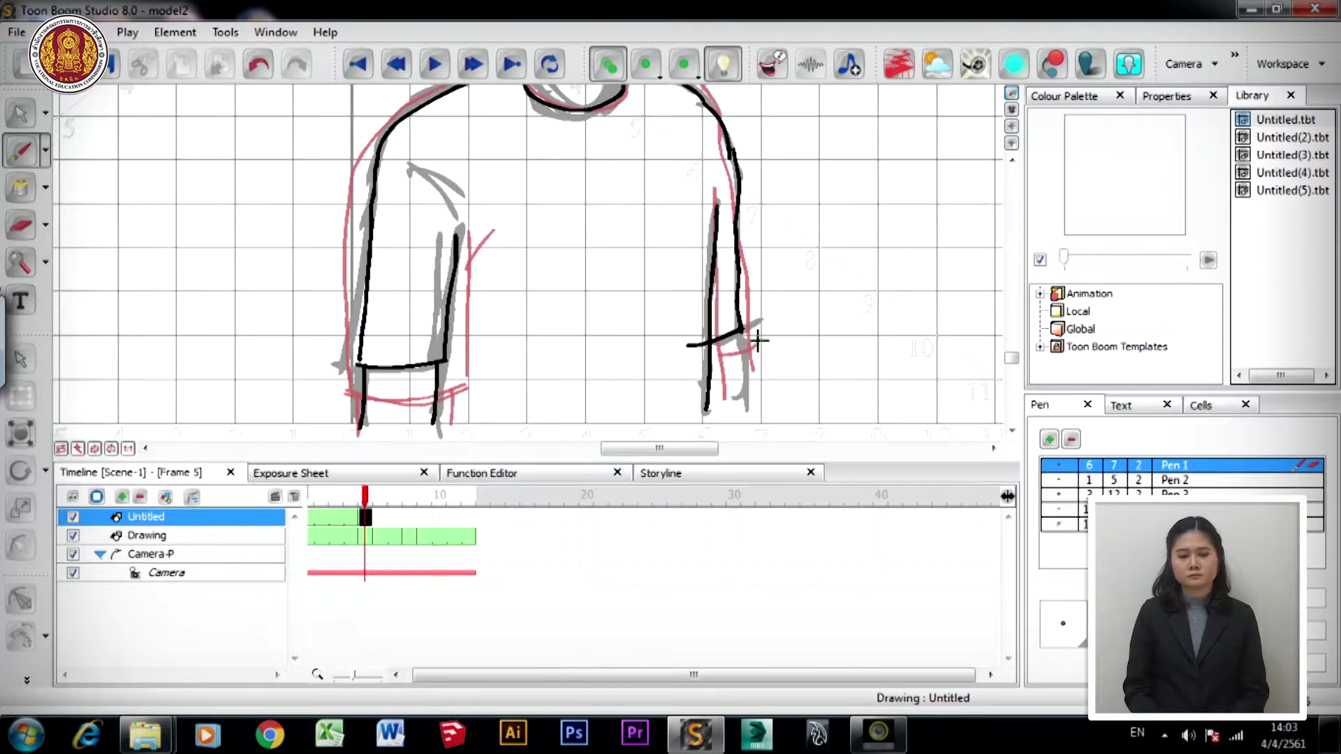
- Try to select the mouth on frame 4 with the Perspective tool for reuse on frame 5
scroll(778, 354, "up", 5)
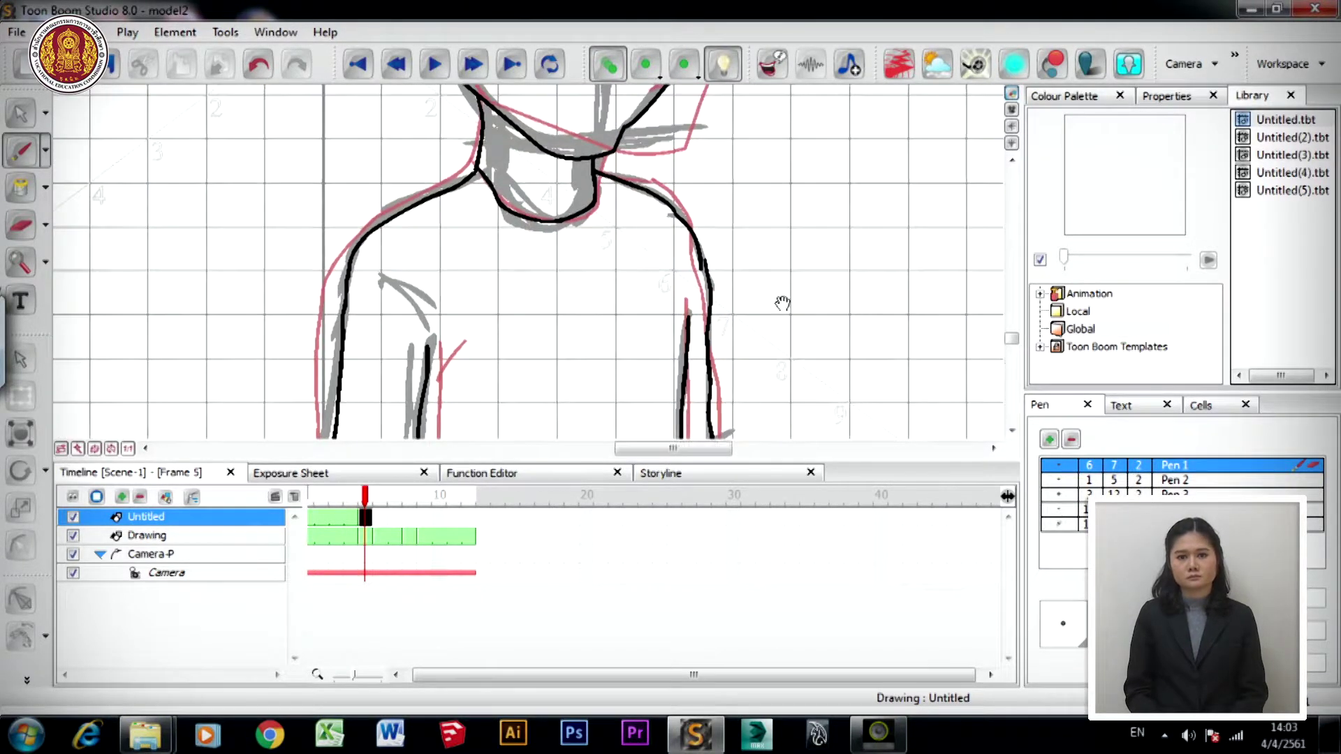
left_click_drag(793, 198, 831, 292)
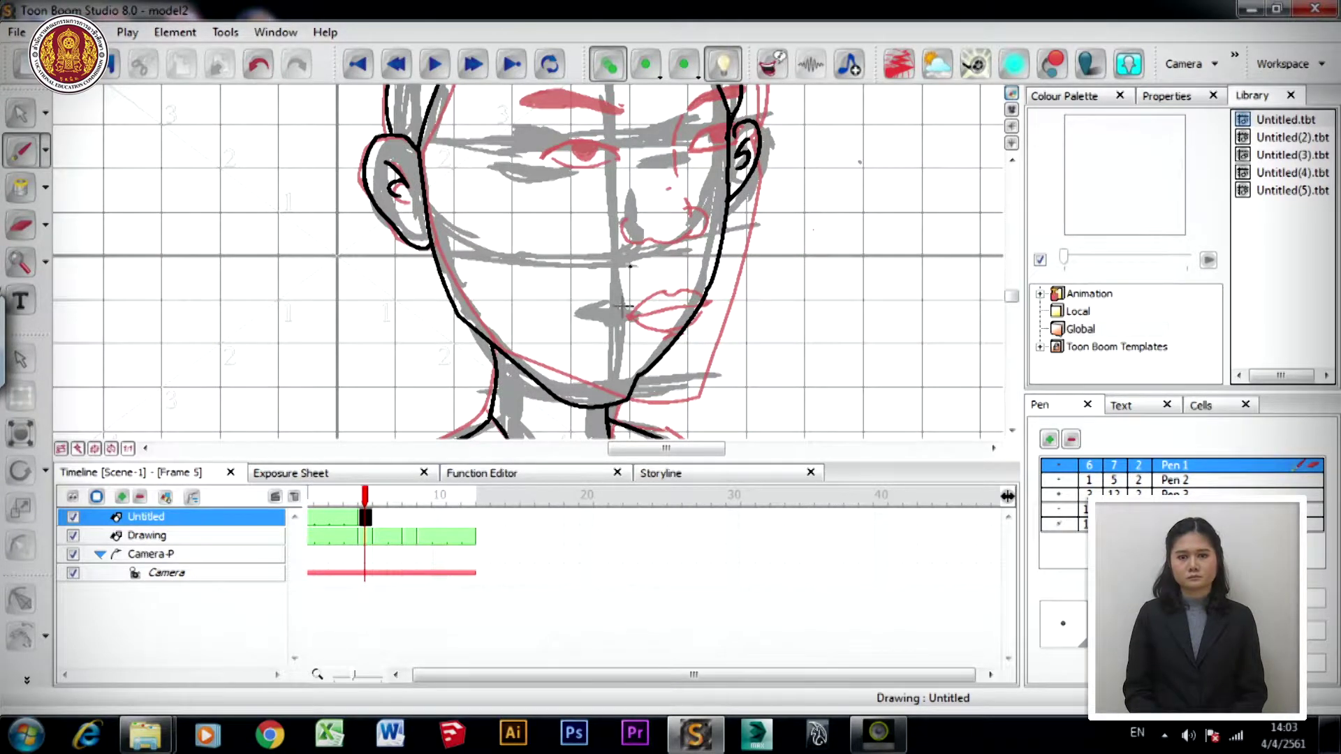
mouse_move(745, 277)
left_mouse_down()
mouse_move(728, 395)
mouse_move(802, 311)
mouse_move(824, 245)
mouse_move(819, 273)
mouse_move(836, 249)
mouse_move(816, 260)
left_mouse_up()
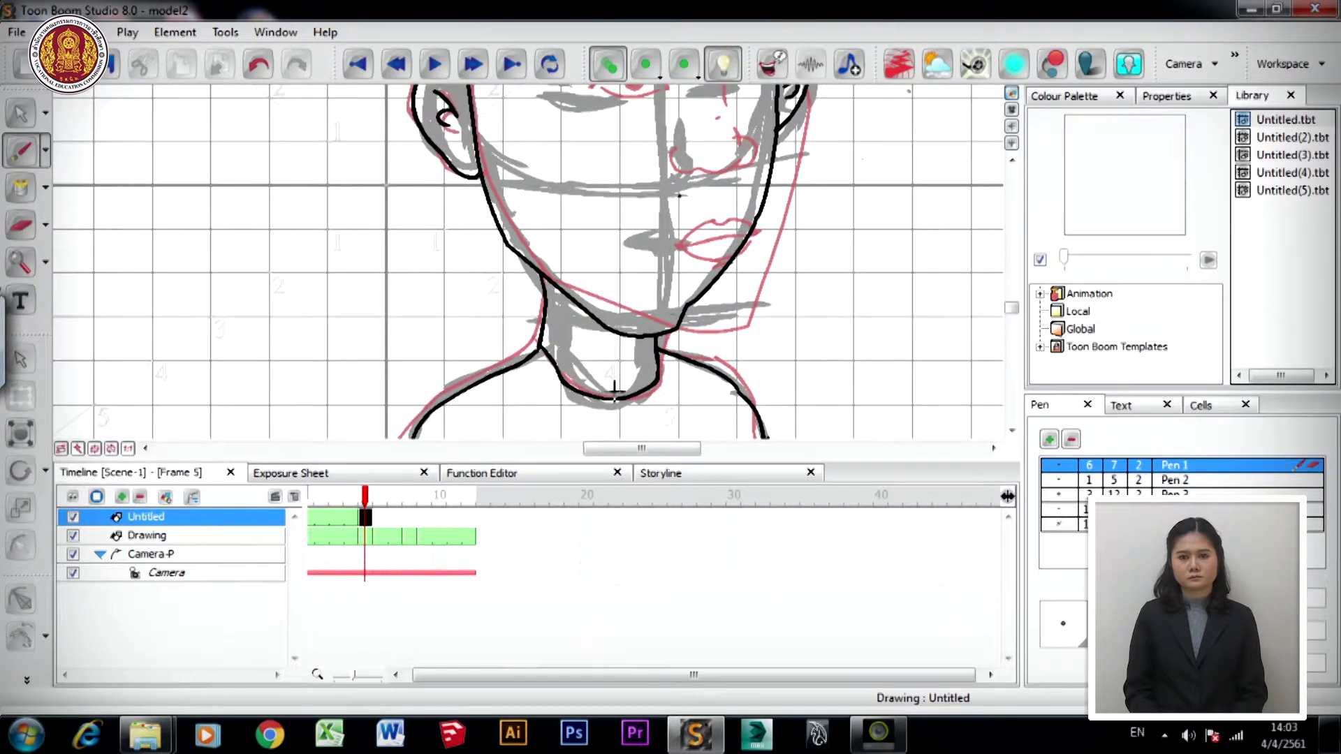
left_click(354, 518)
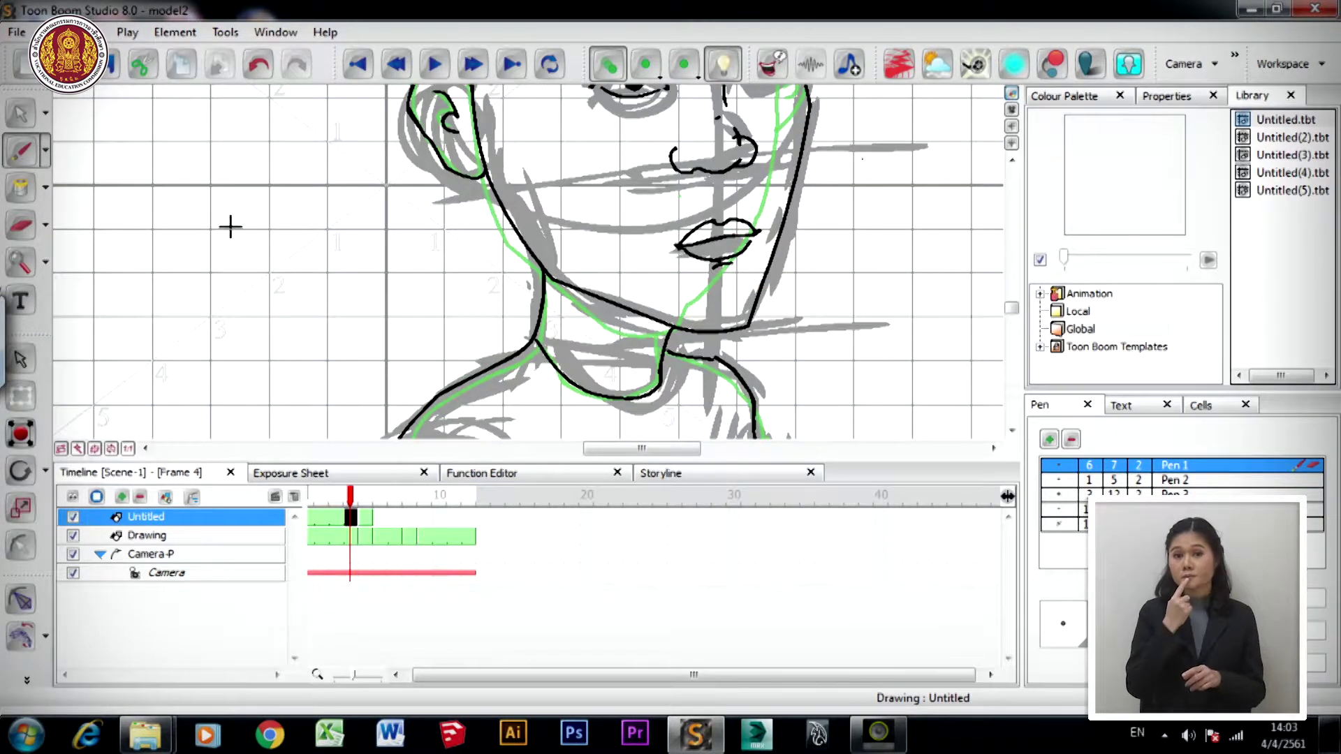
left_click(21, 114)
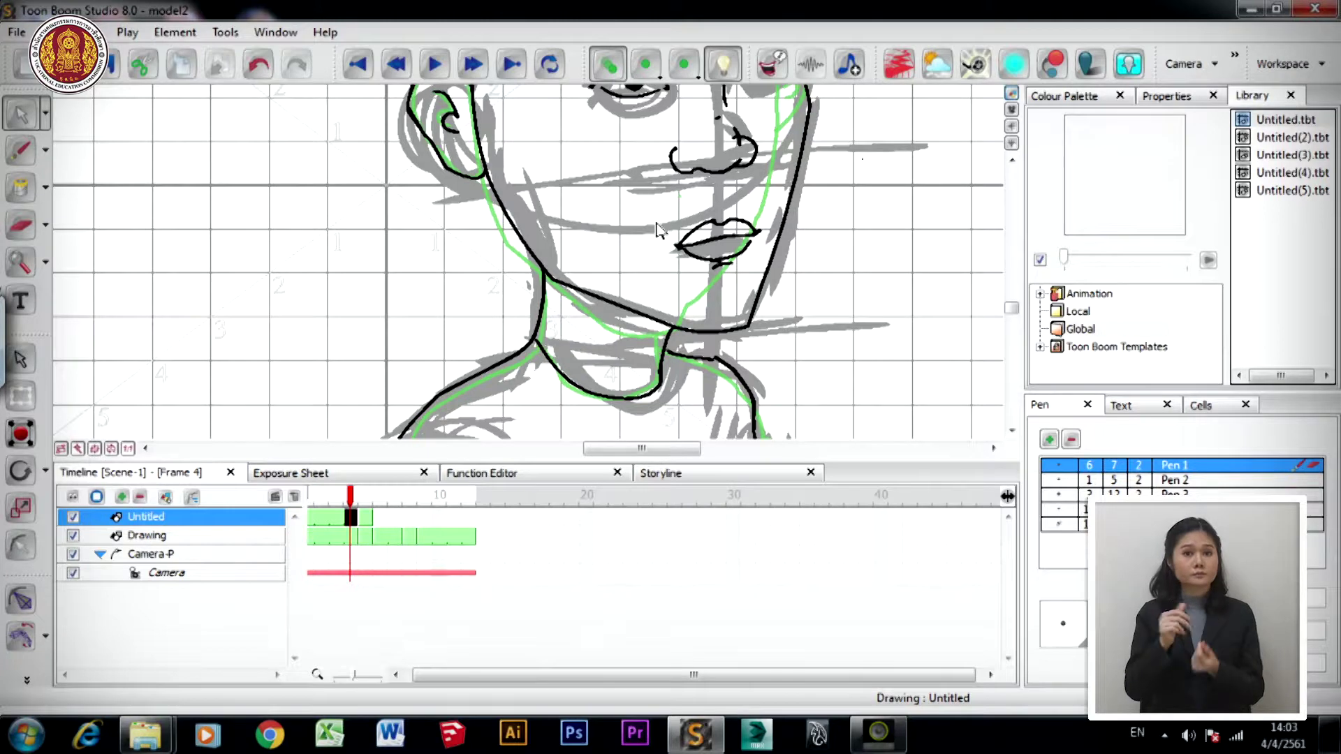
key("alt+0")
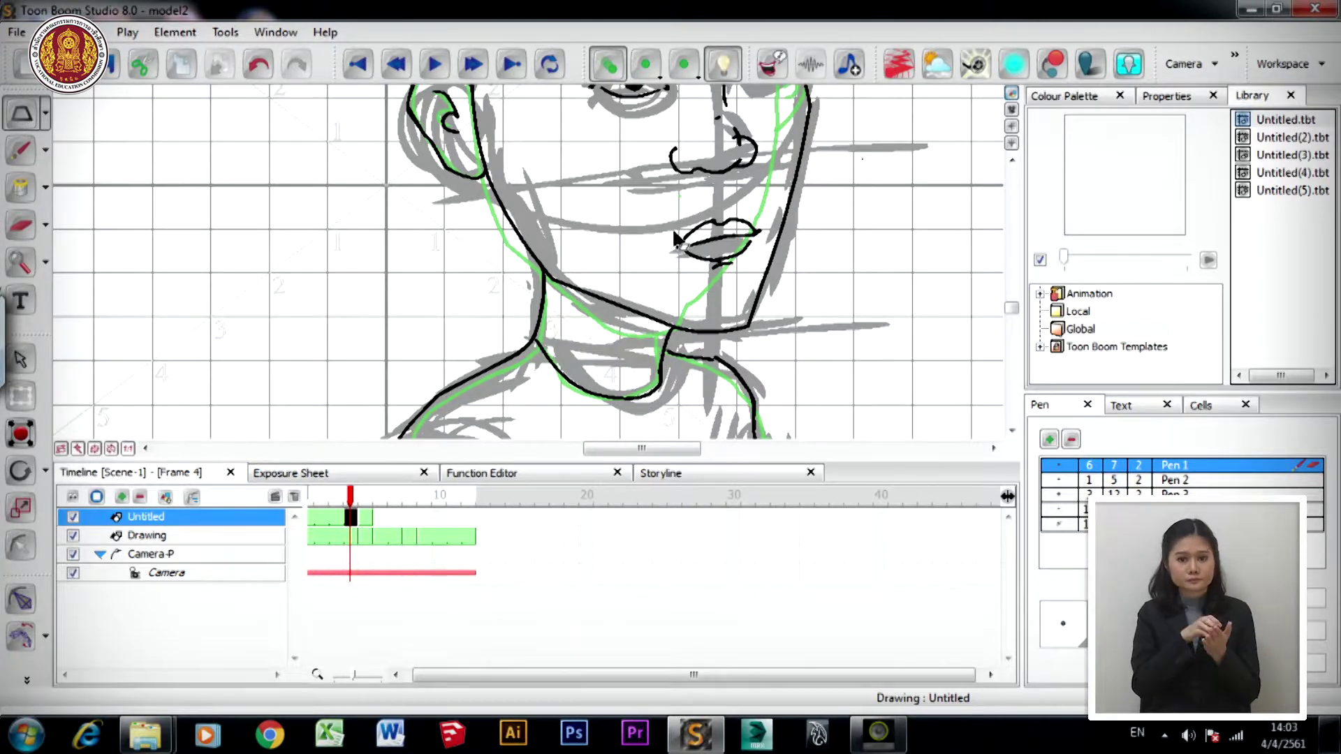
left_click_drag(653, 204, 764, 285)
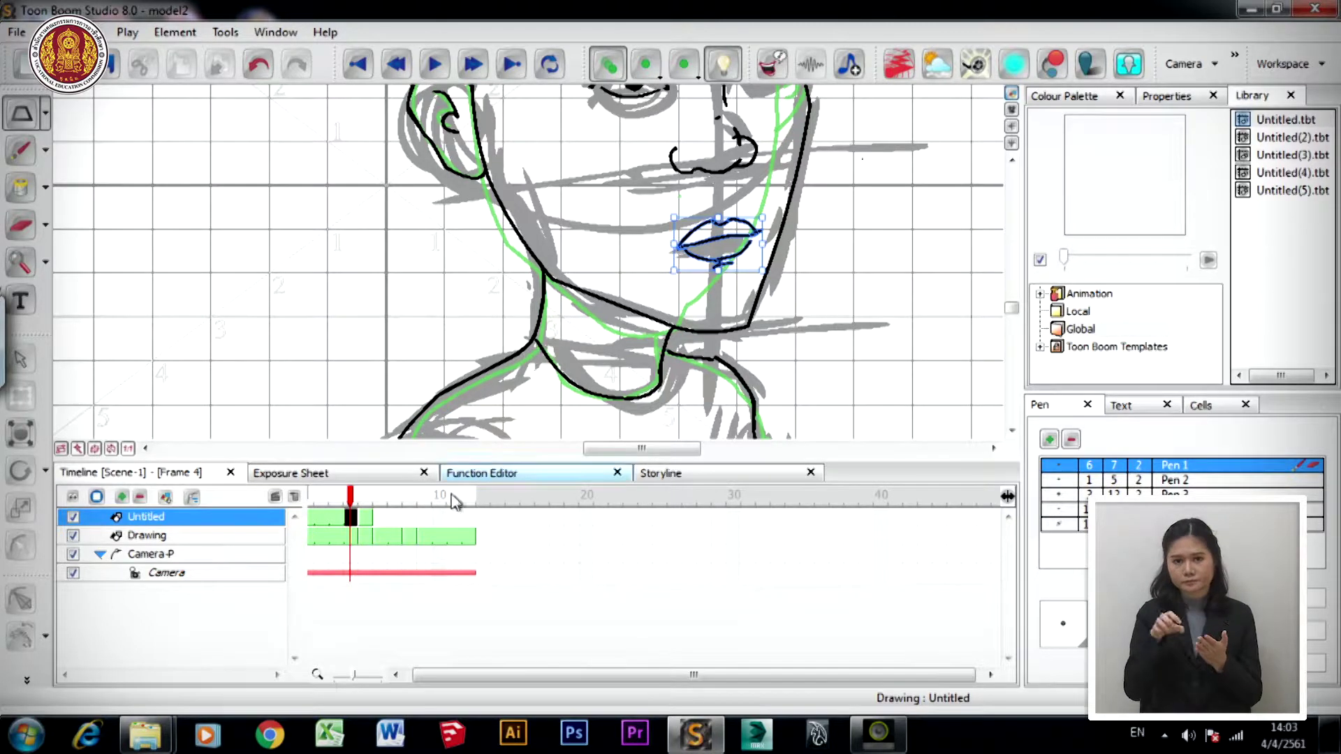
left_click(369, 517)
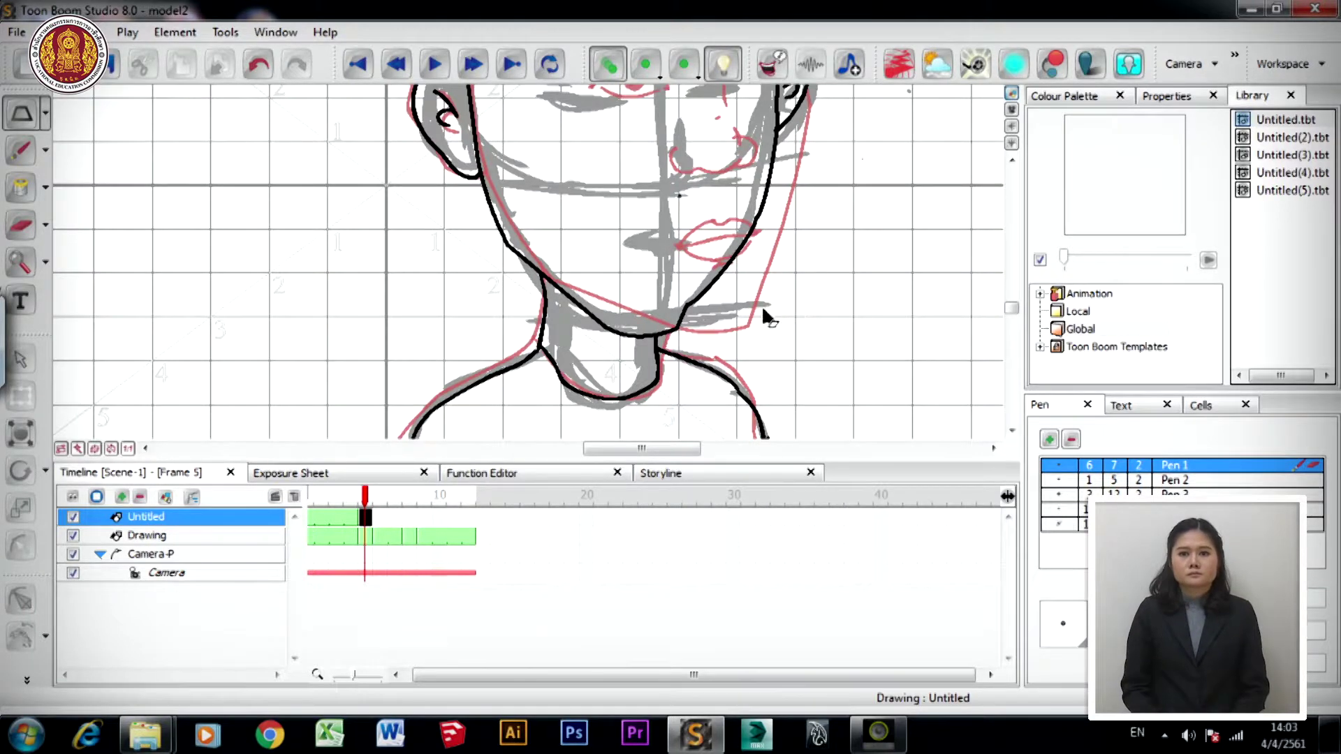
left_click(351, 517)
left_click_drag(630, 196, 766, 273)
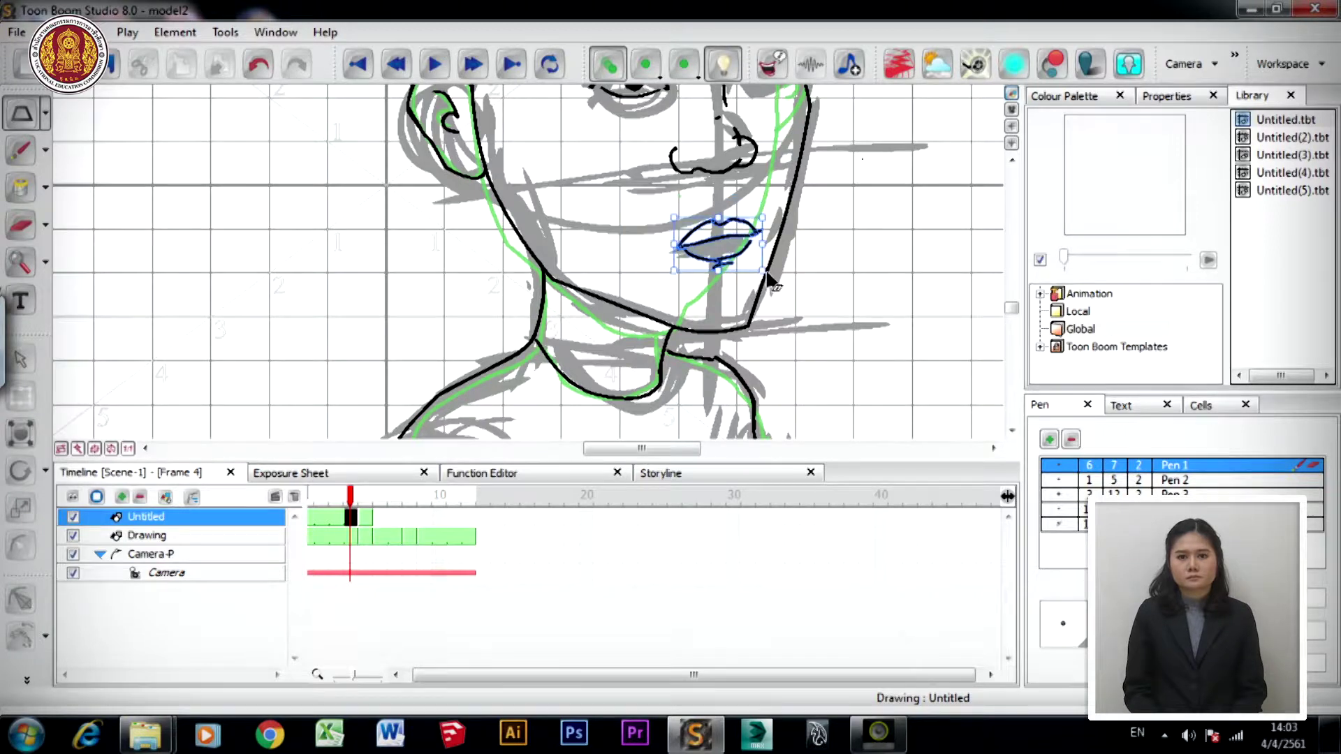
left_click(365, 517)
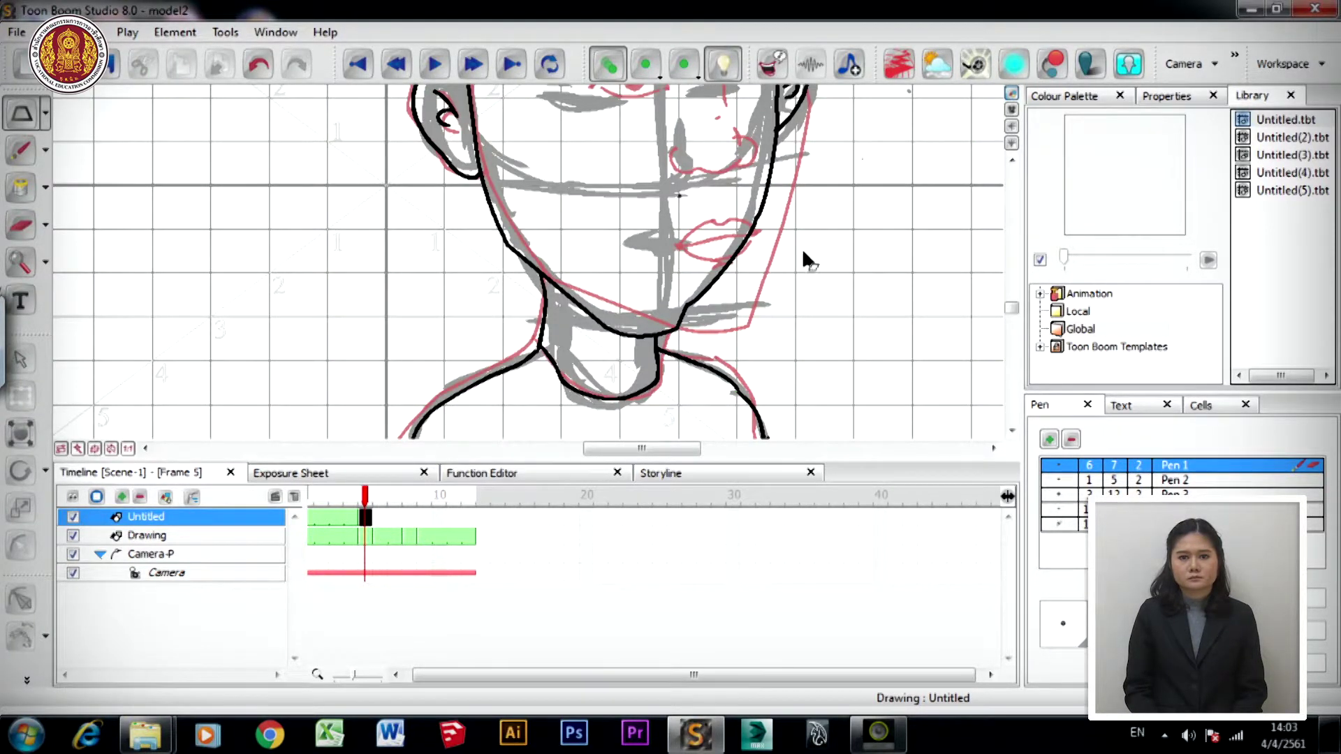
scroll(810, 251, "up", 4)
left_click_drag(837, 262, 822, 222)
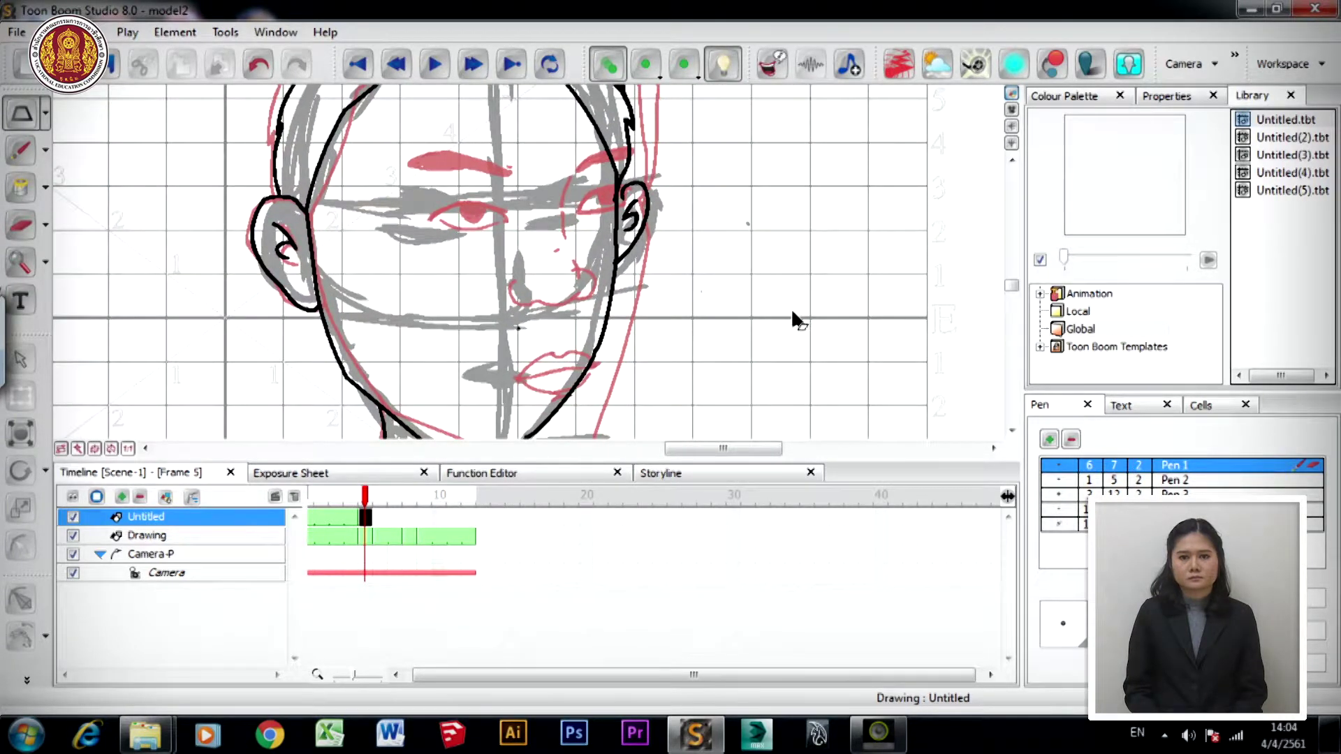
left_click_drag(1011, 287, 977, 312)
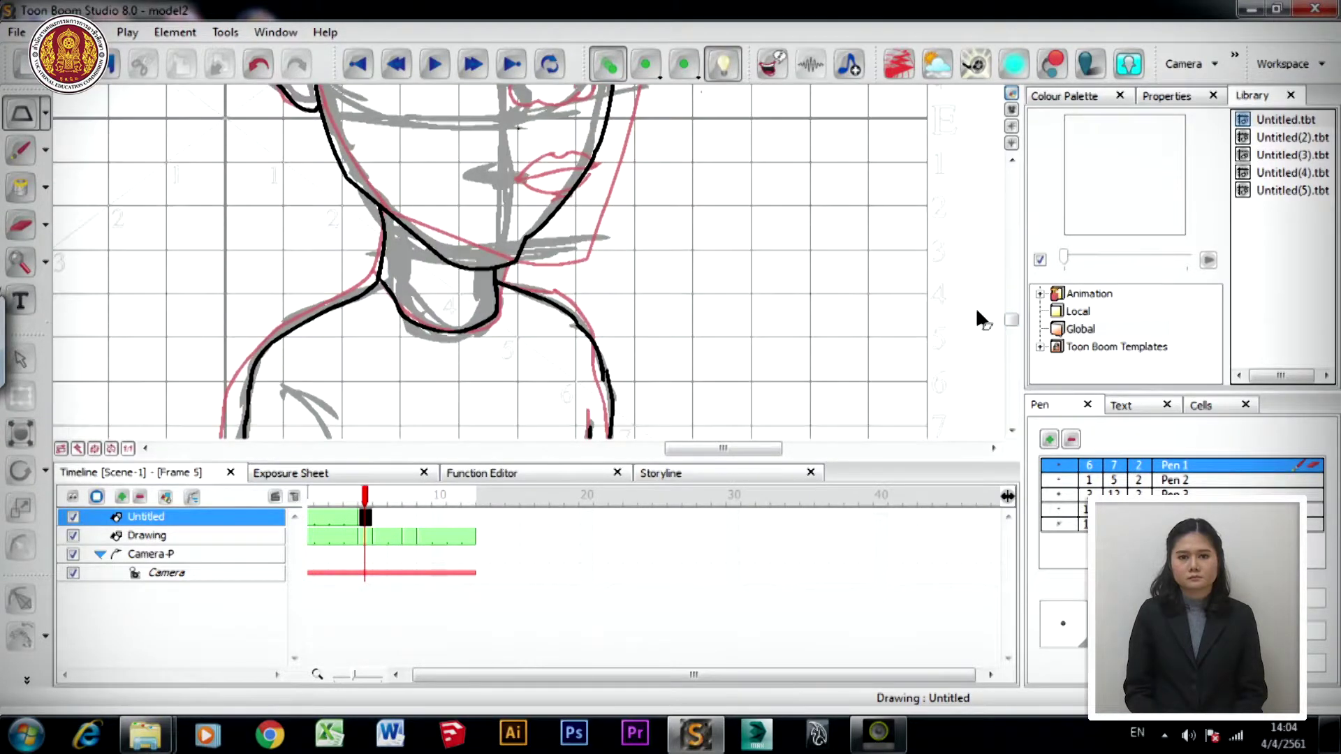
left_click(349, 517)
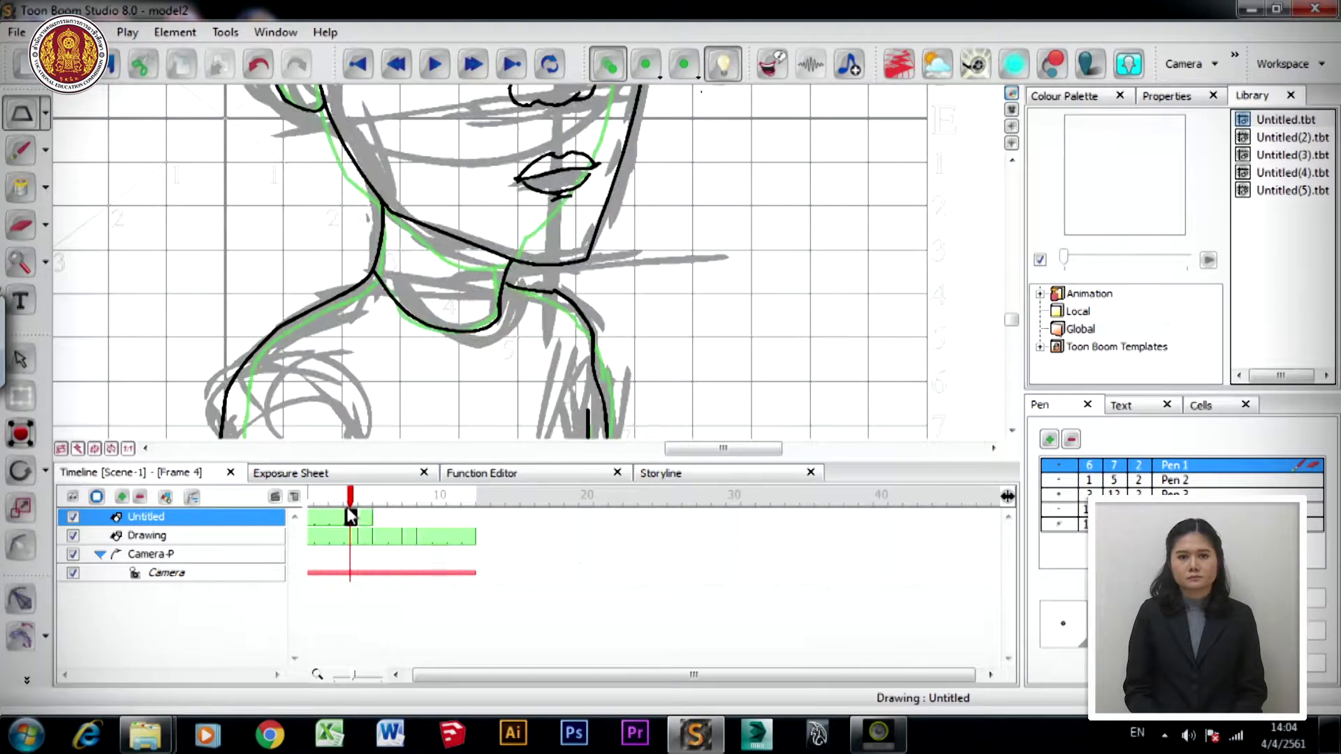
left_click_drag(493, 130, 602, 215)
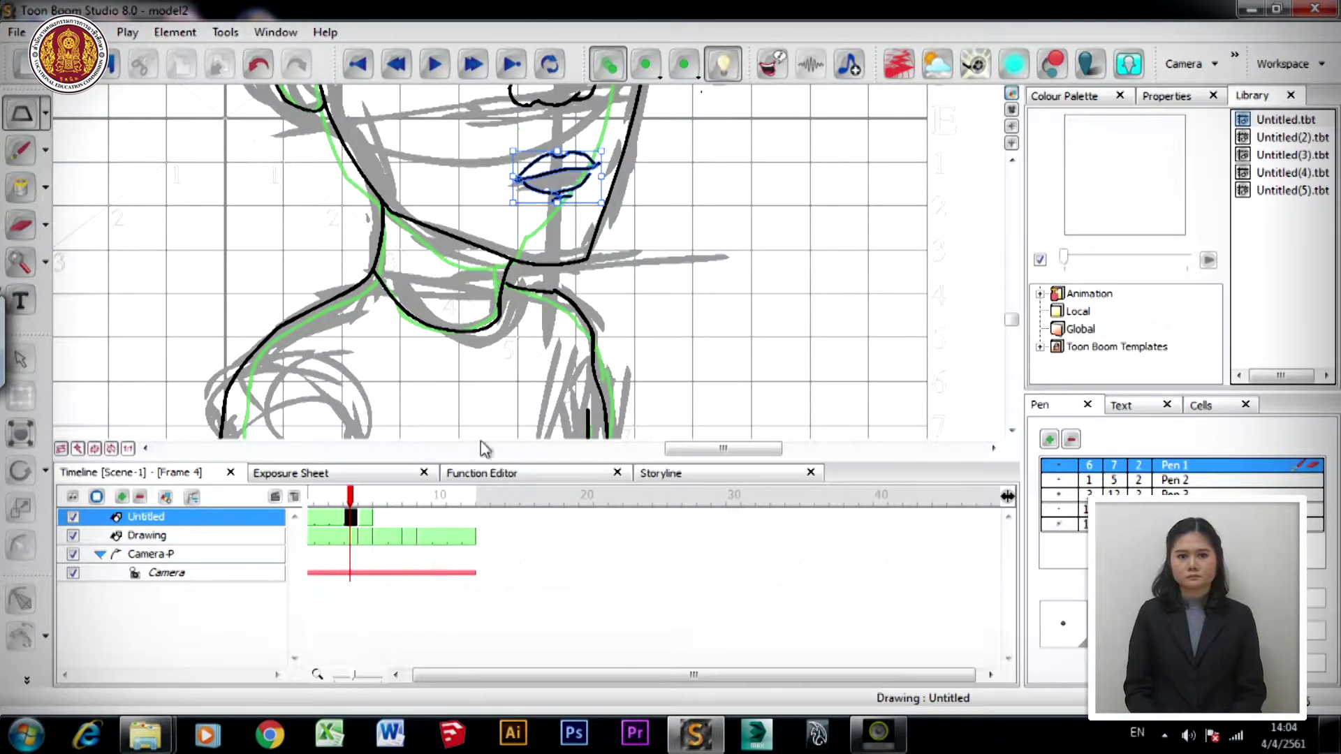
left_click(360, 520)
left_click(364, 517)
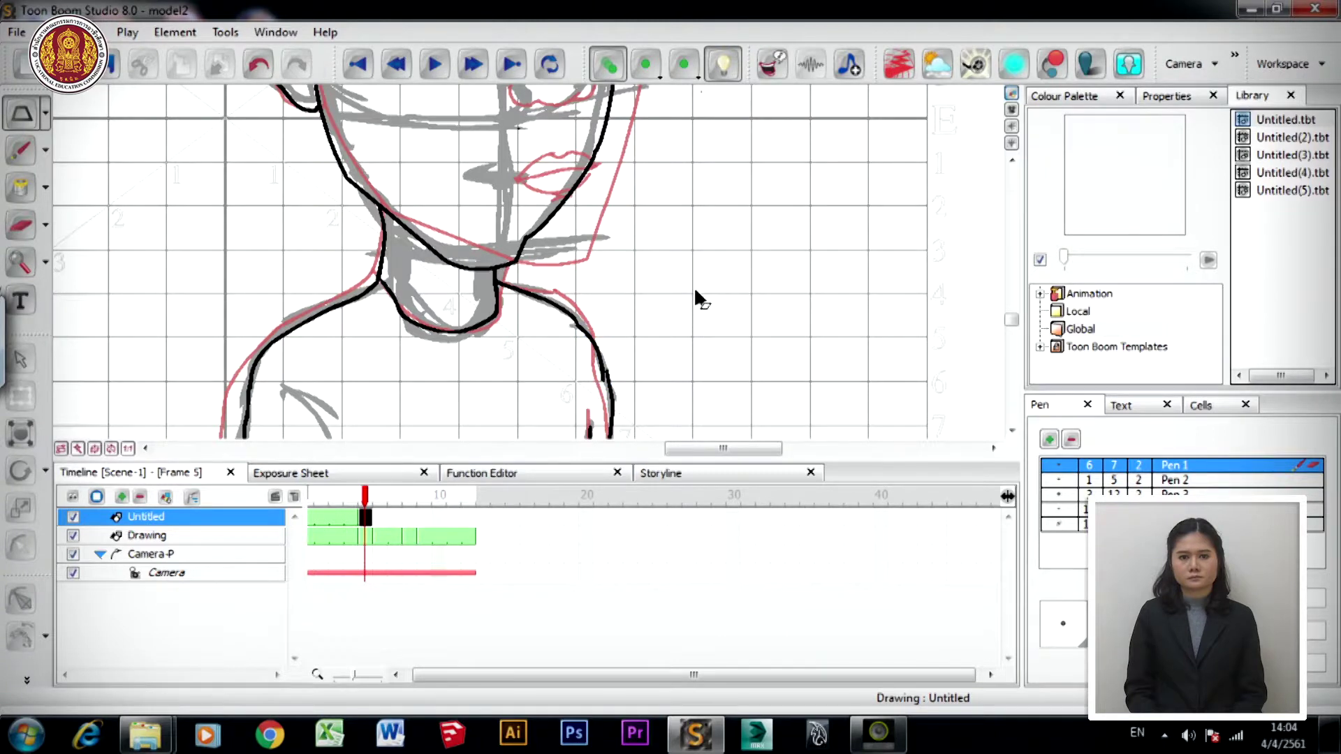
- Select the complete mouth on frame 4 with the Select tool and copy it
scroll(692, 273, "up", 5)
scroll(643, 198, "up", 5)
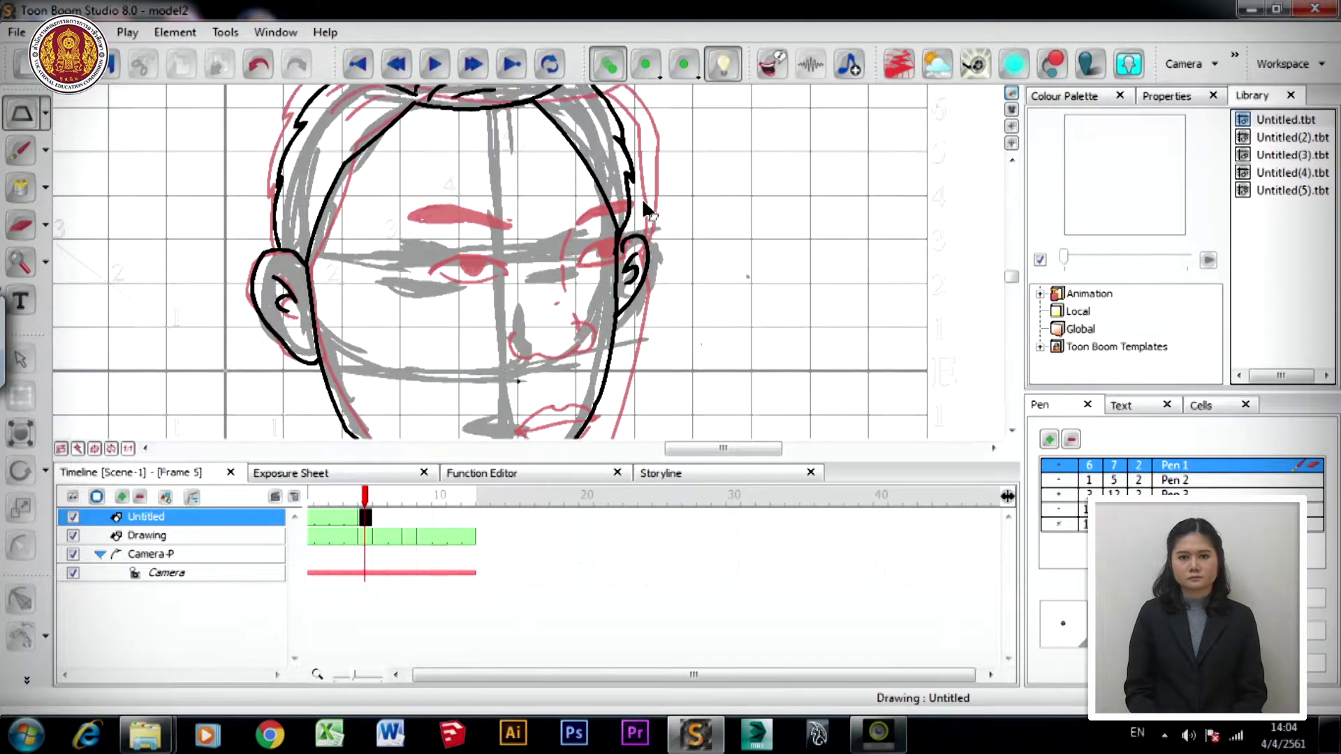
scroll(642, 199, "down", 3)
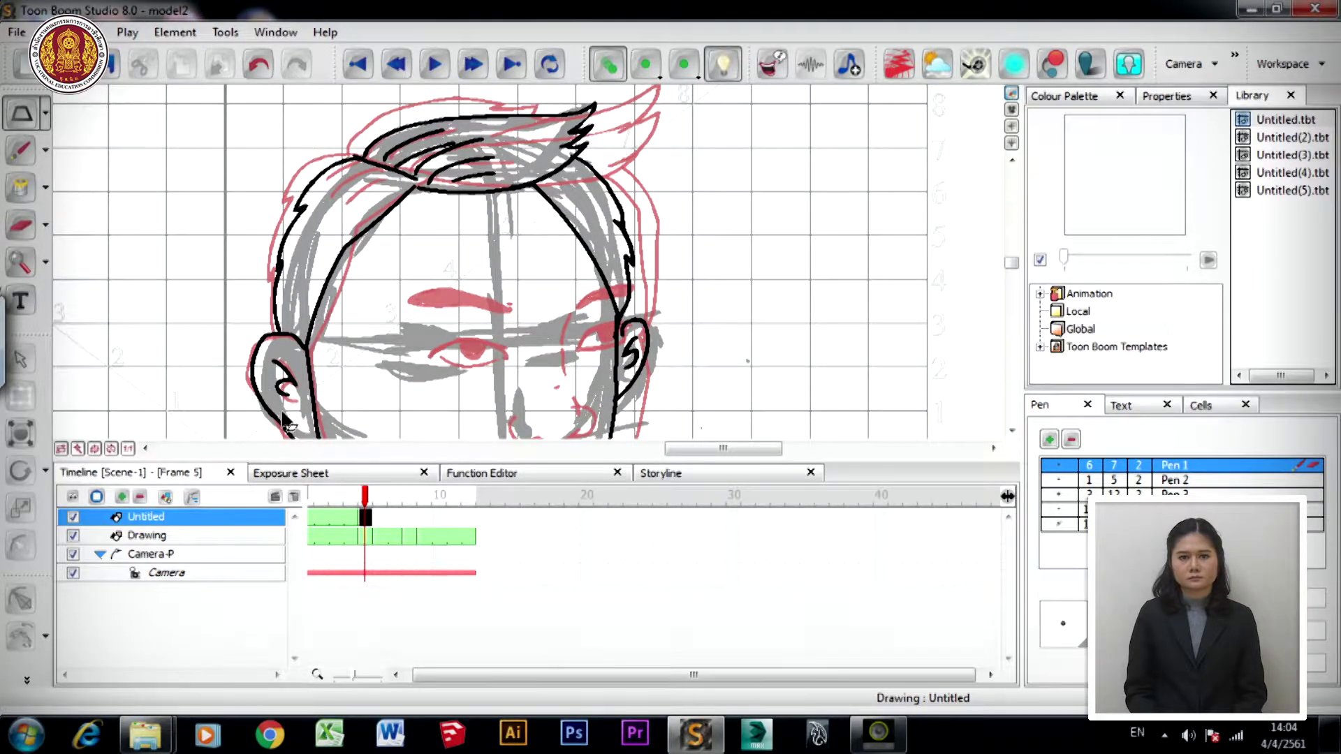
left_click(354, 517)
scroll(573, 332, "down", 4)
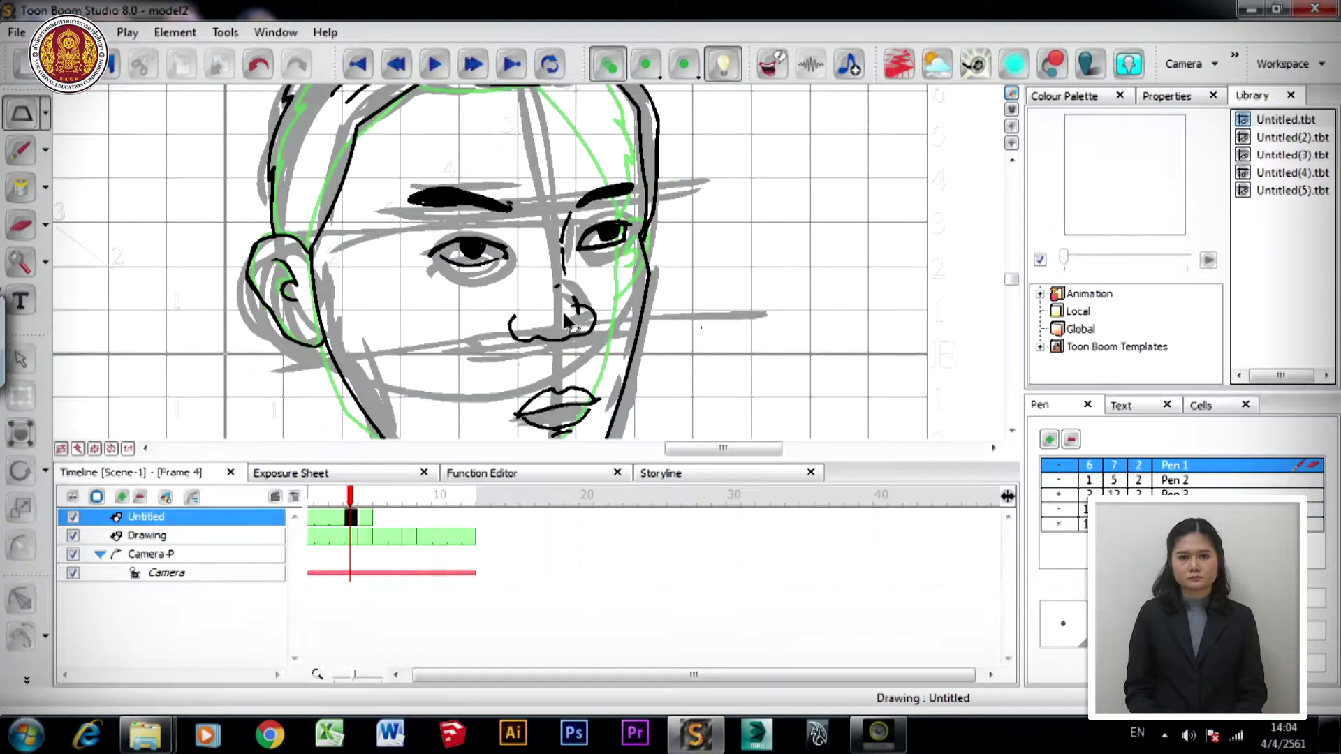
scroll(556, 300, "down", 2)
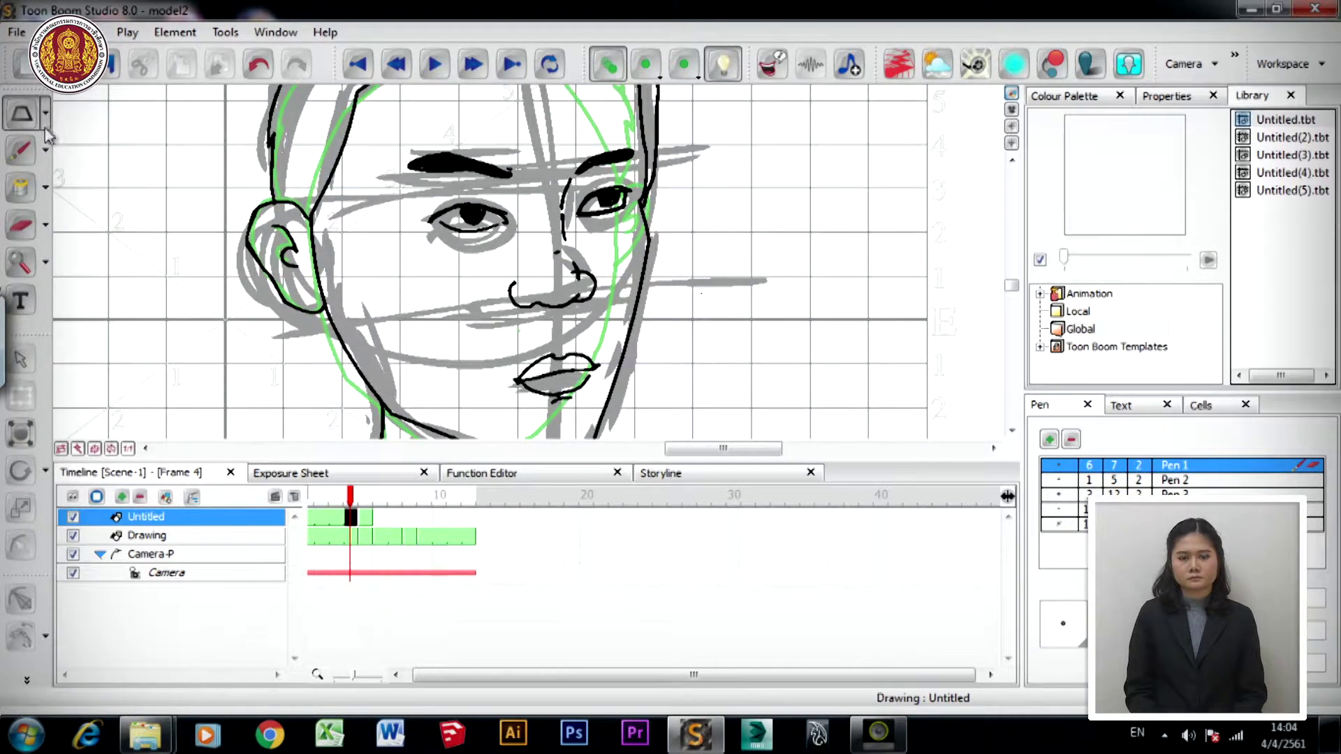
left_click(45, 113)
left_click(84, 105)
left_click_drag(479, 322, 575, 414)
left_click_drag(590, 415, 595, 404)
right_click(583, 390)
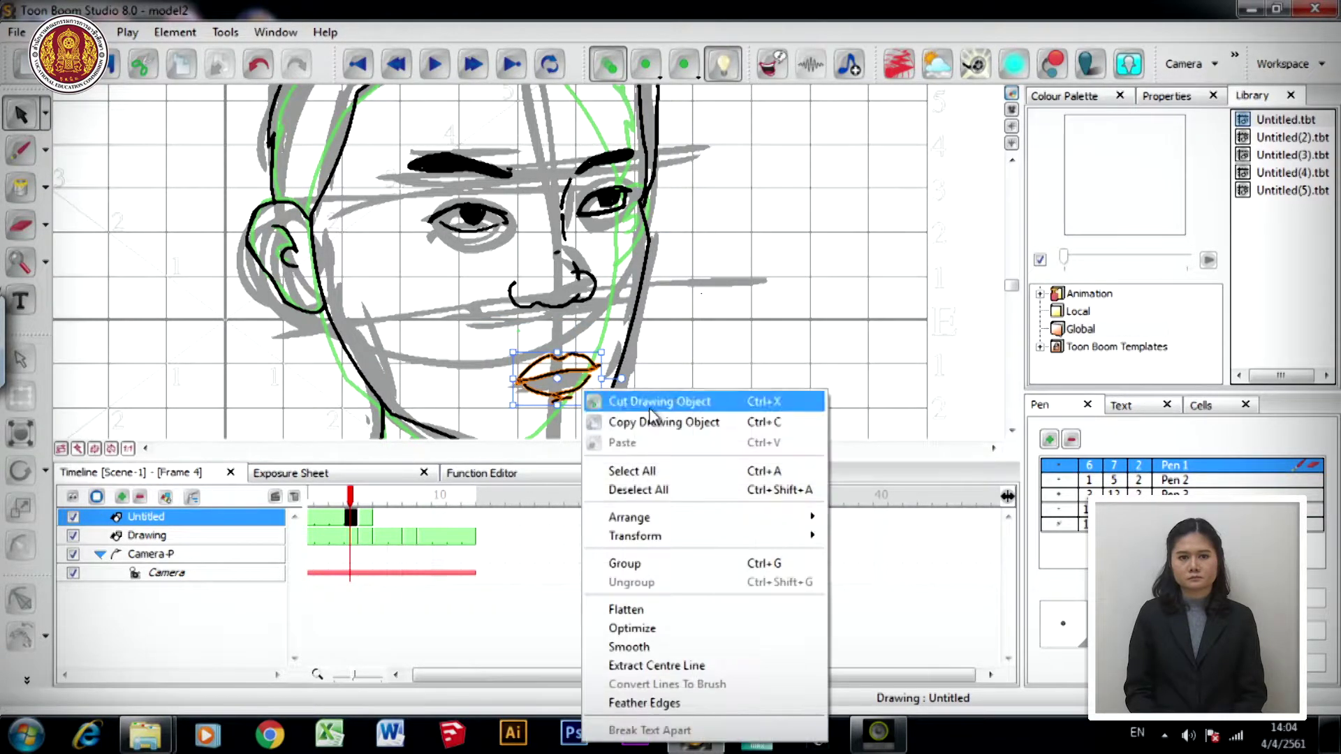
left_click(656, 423)
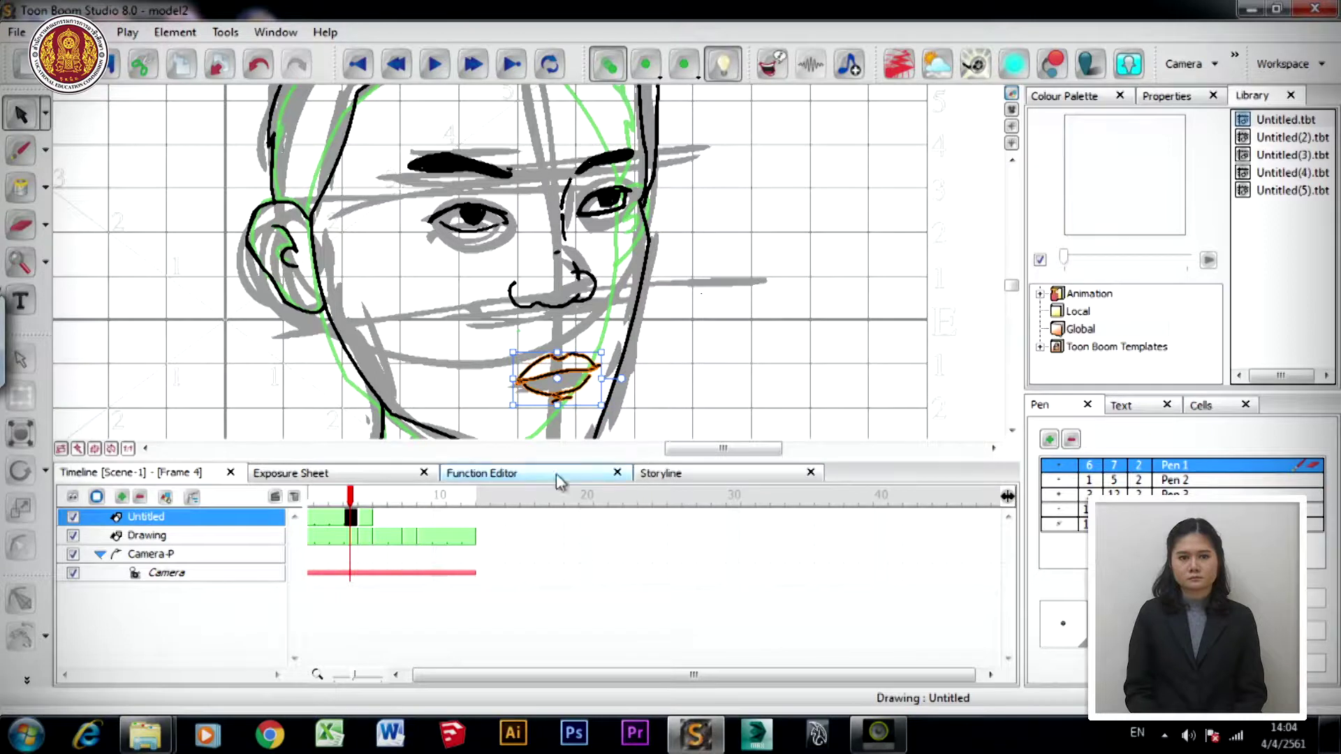
- Paste the copied mouth on frame 5 and move it onto the sketched mouth at the face's centre line
left_click(365, 517)
right_click(707, 380)
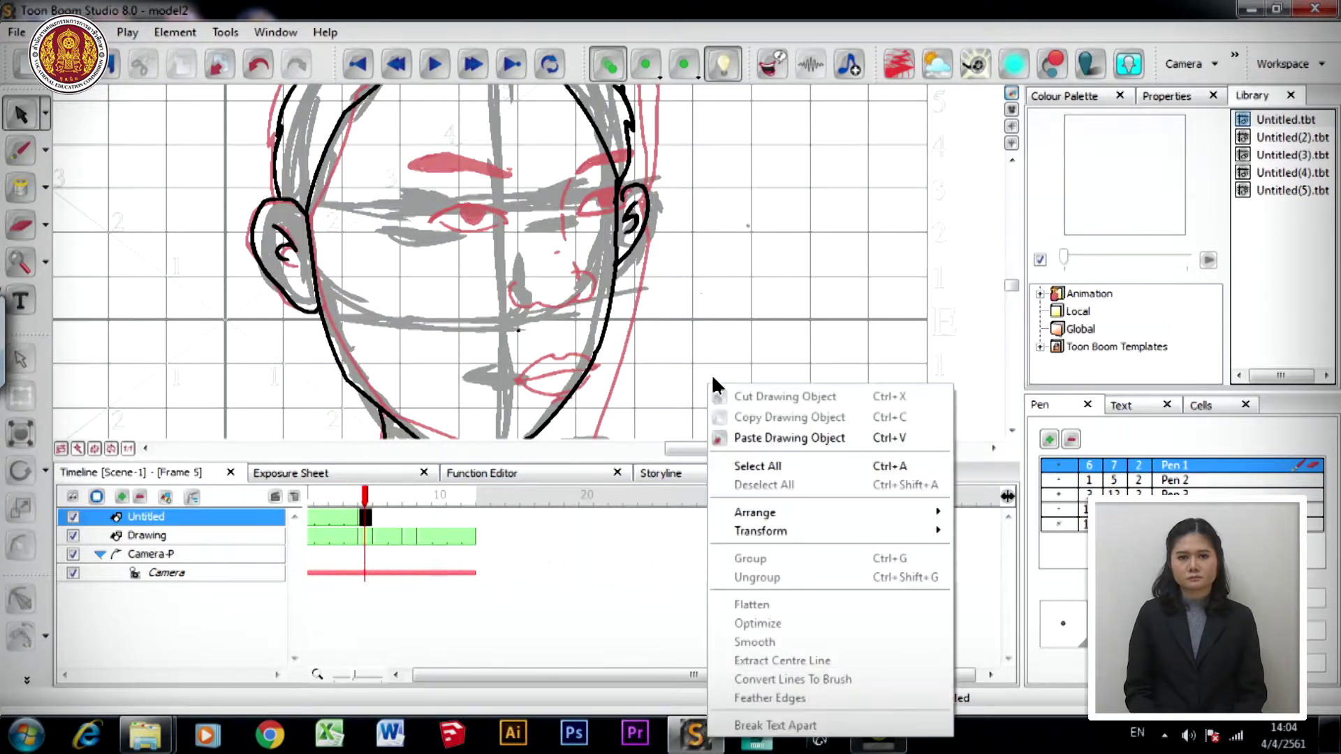
left_click(788, 440)
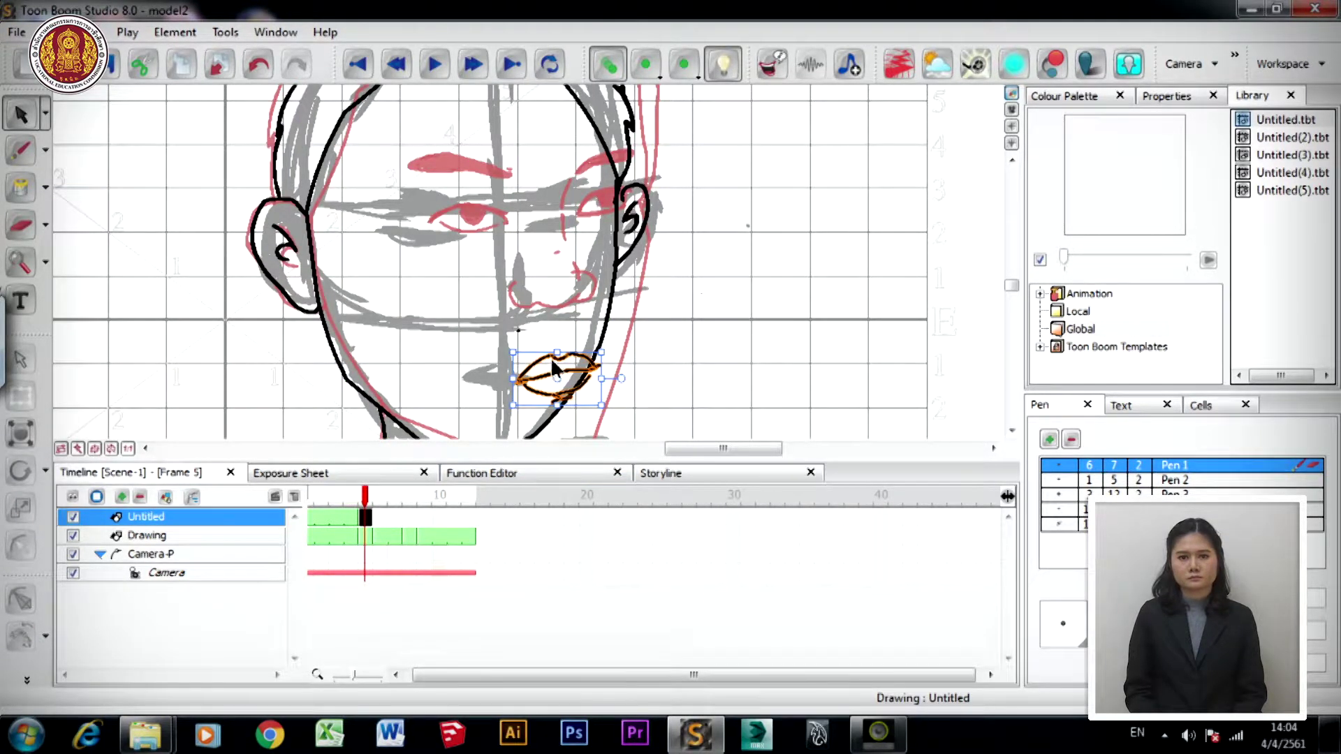
left_click_drag(534, 367, 480, 359)
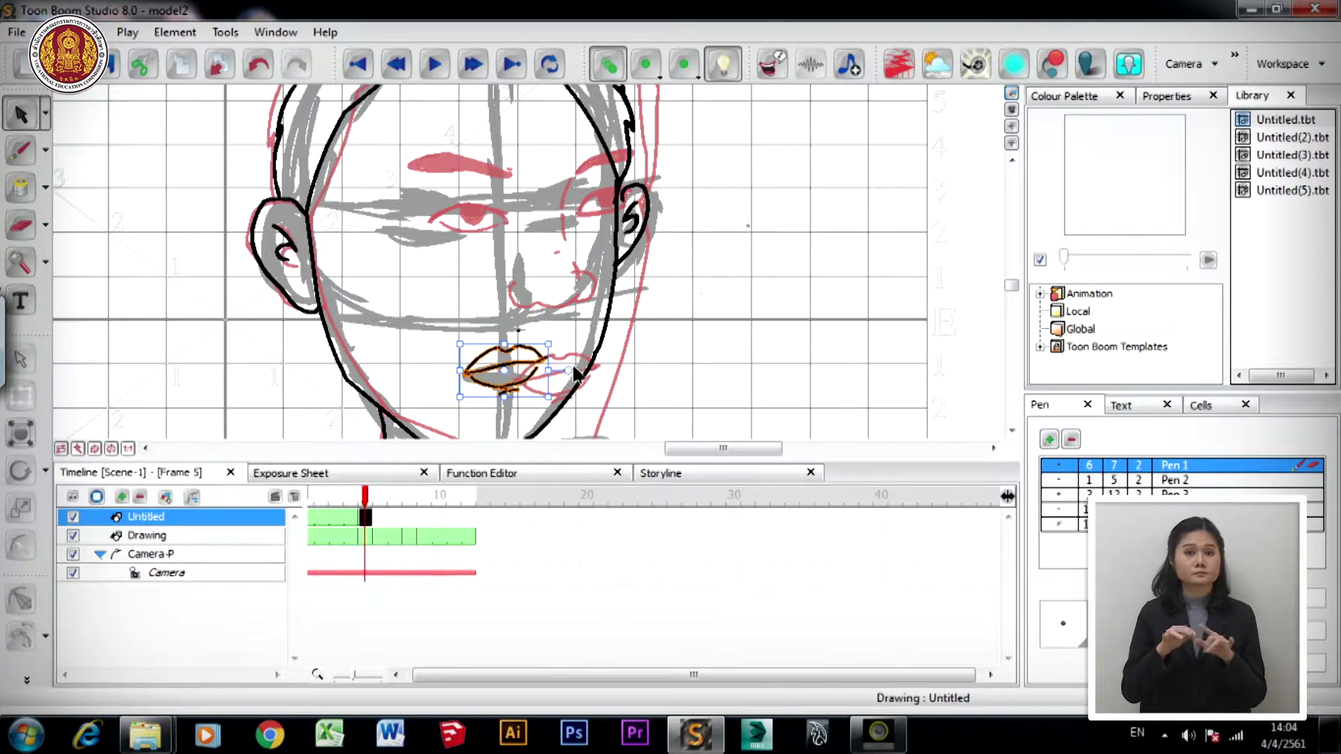
mouse_move(557, 401)
left_mouse_down()
mouse_move(548, 411)
mouse_move(535, 386)
mouse_move(554, 393)
left_mouse_up()
left_click(710, 334)
scroll(715, 316, "down", 3)
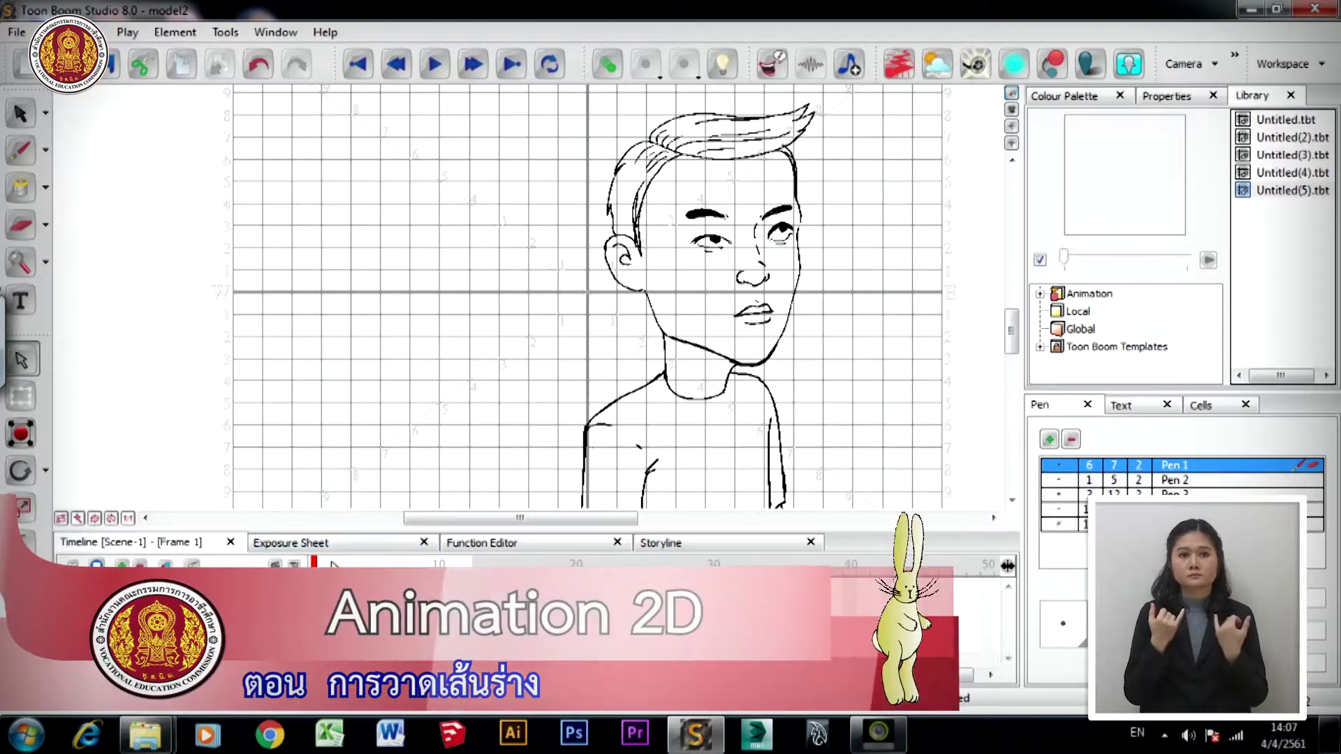
- Play and scrub the finished line-art animation, and preview the Beach background template in the library
key("Return")
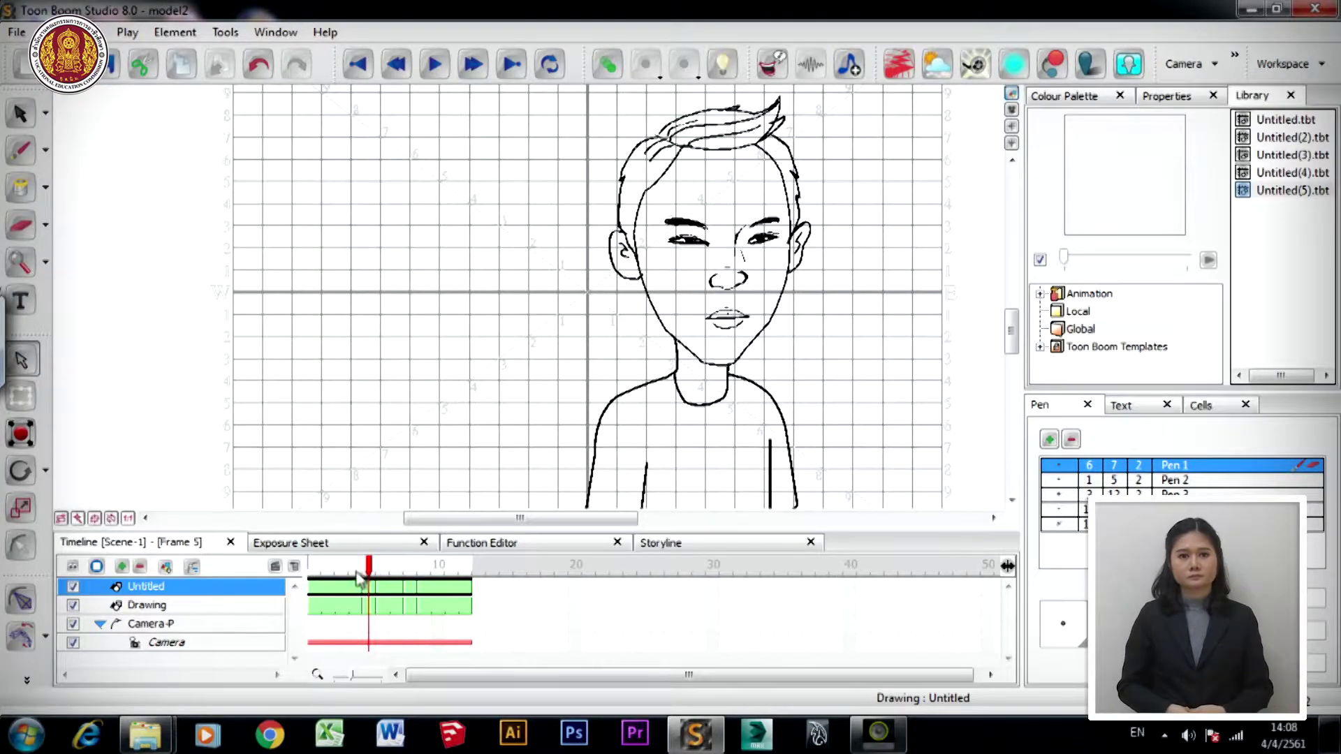
mouse_move(371, 574)
left_mouse_down()
mouse_move(330, 584)
mouse_move(421, 569)
mouse_move(351, 574)
left_mouse_up()
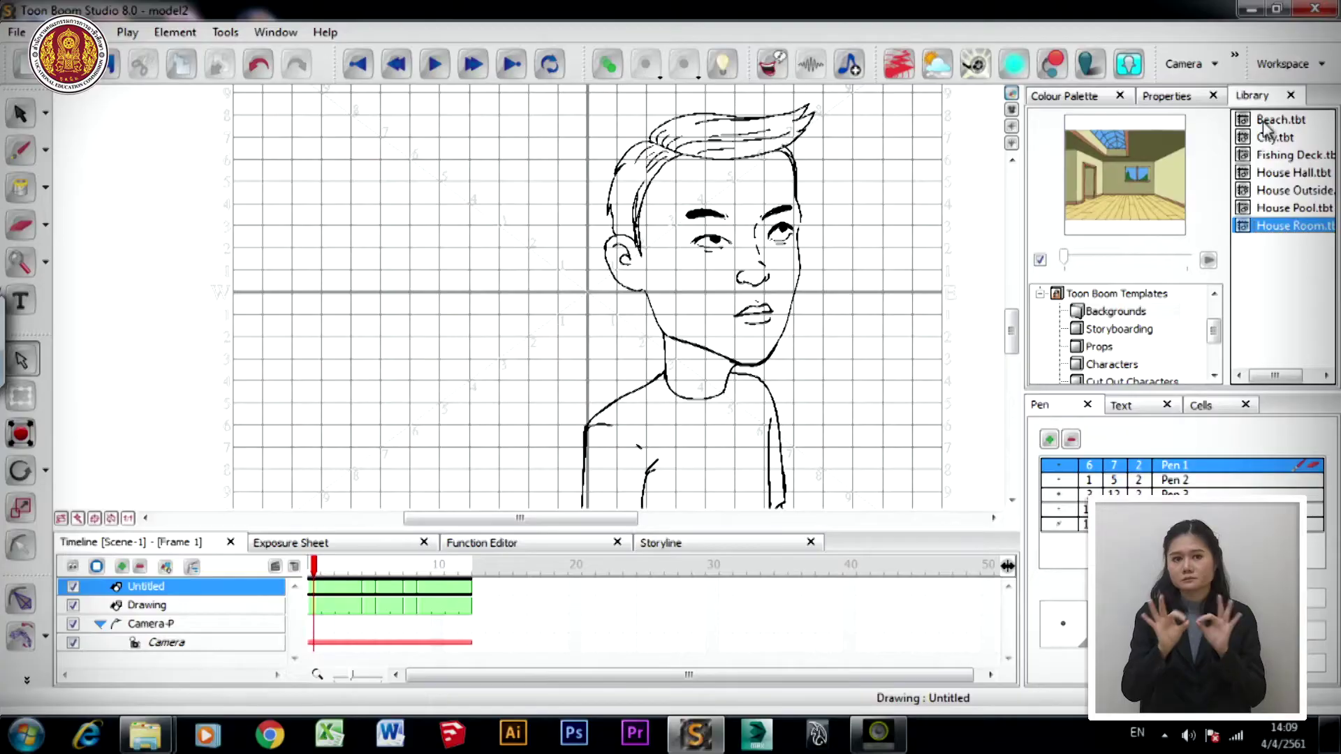
left_click(1265, 122)
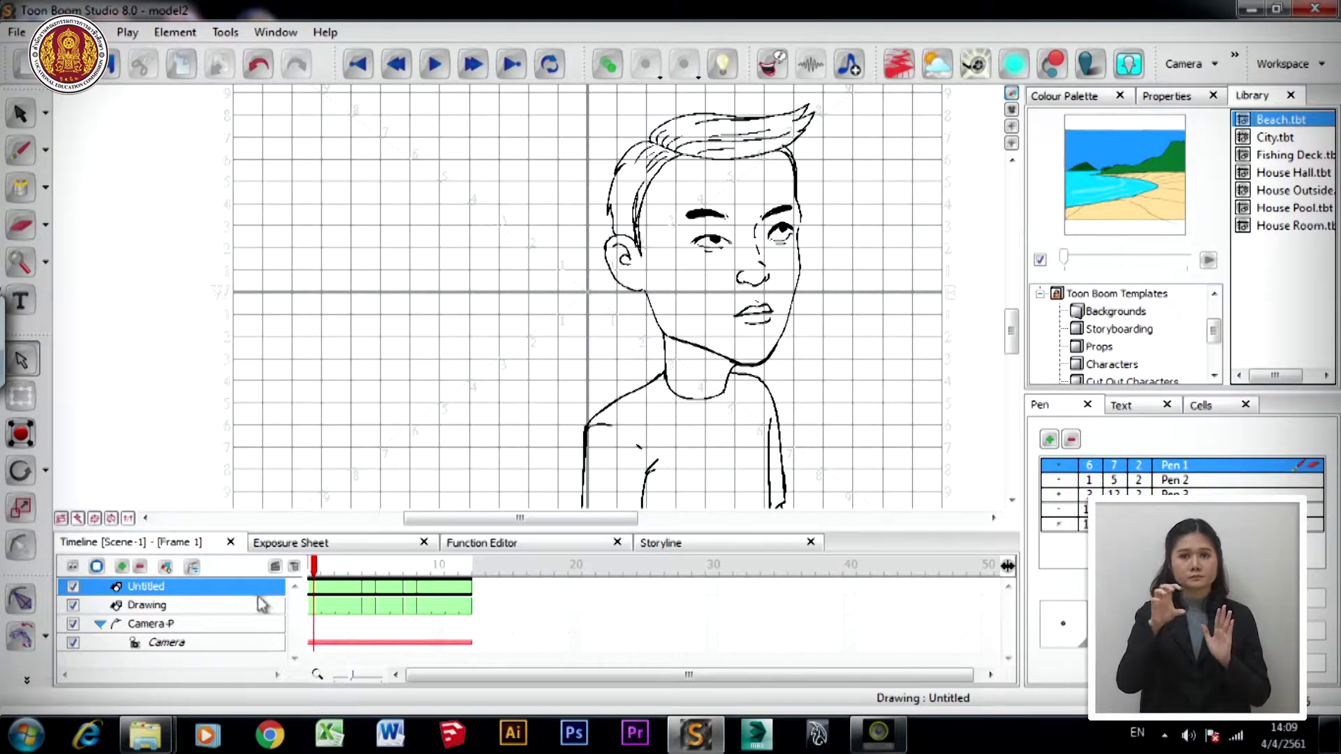
- Compare the clean line art with the rough sketch by alternating between the Untitled and Drawing elements
left_click(356, 567)
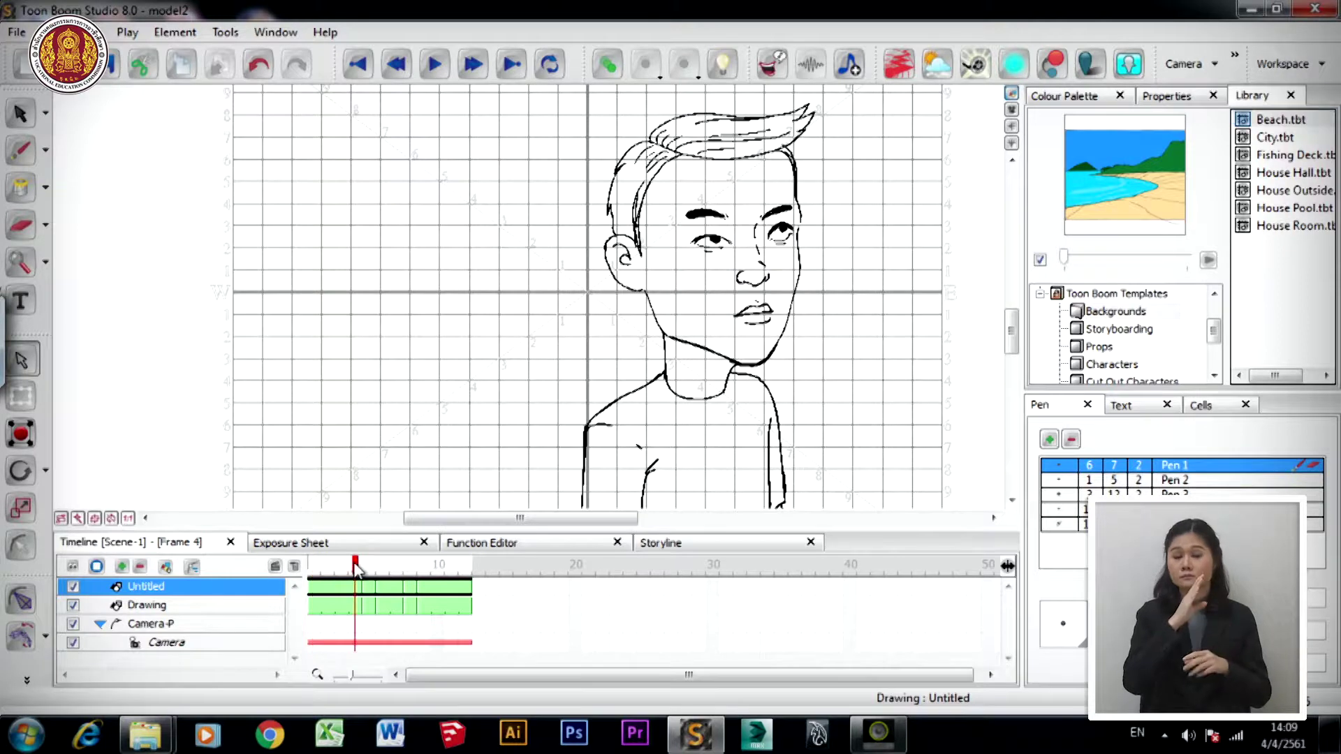
left_click(165, 612)
left_click(231, 587)
left_click(245, 602)
left_click(237, 587)
left_click(234, 604)
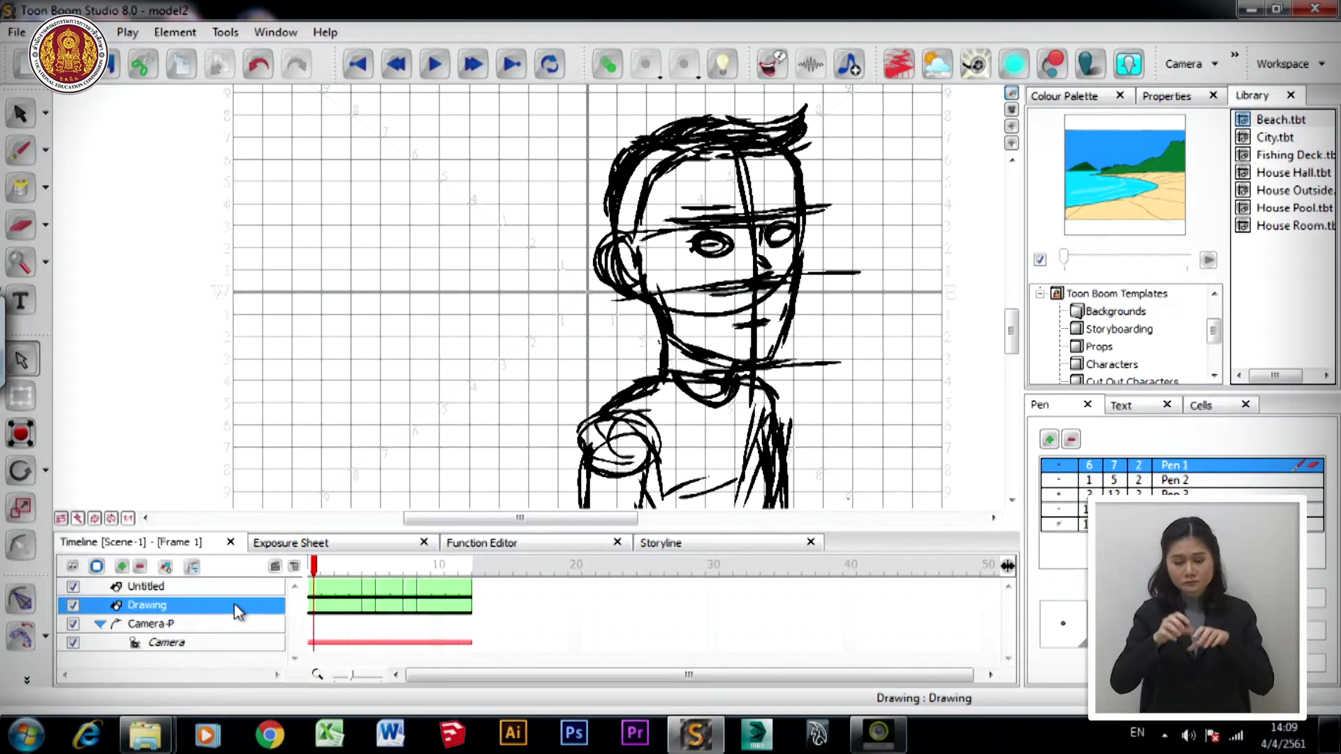
left_click(240, 589)
left_click(235, 605)
left_click(237, 587)
left_click(236, 604)
left_click(249, 586)
left_click(241, 606)
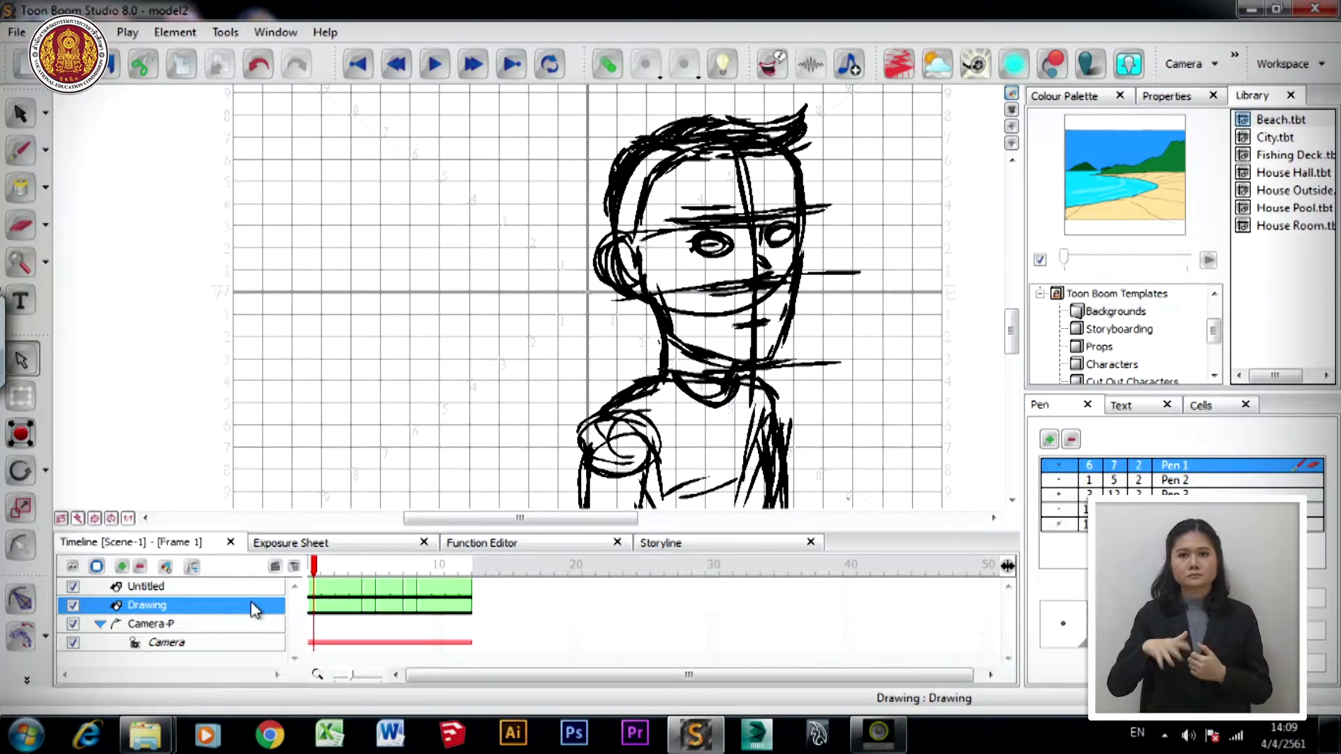
- Delete the Drawing element containing the rough sketches
right_click(253, 610)
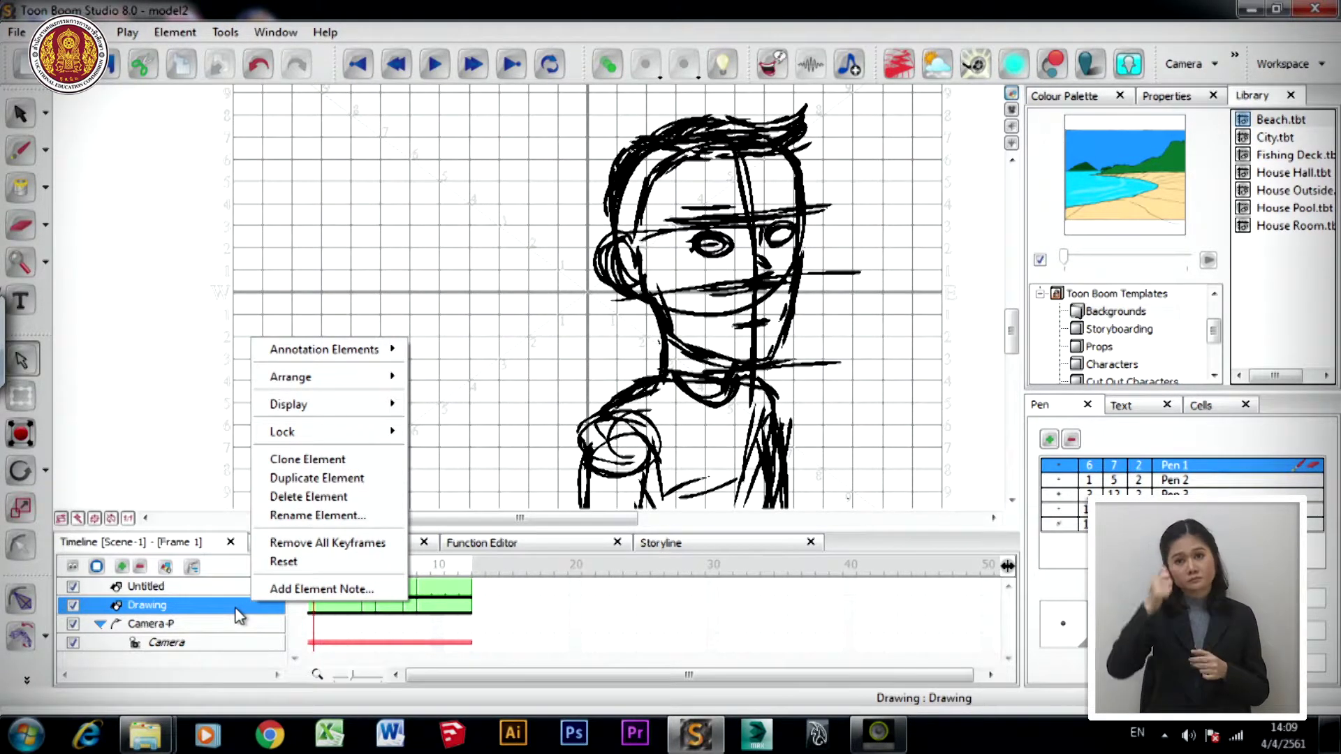
right_click(239, 615)
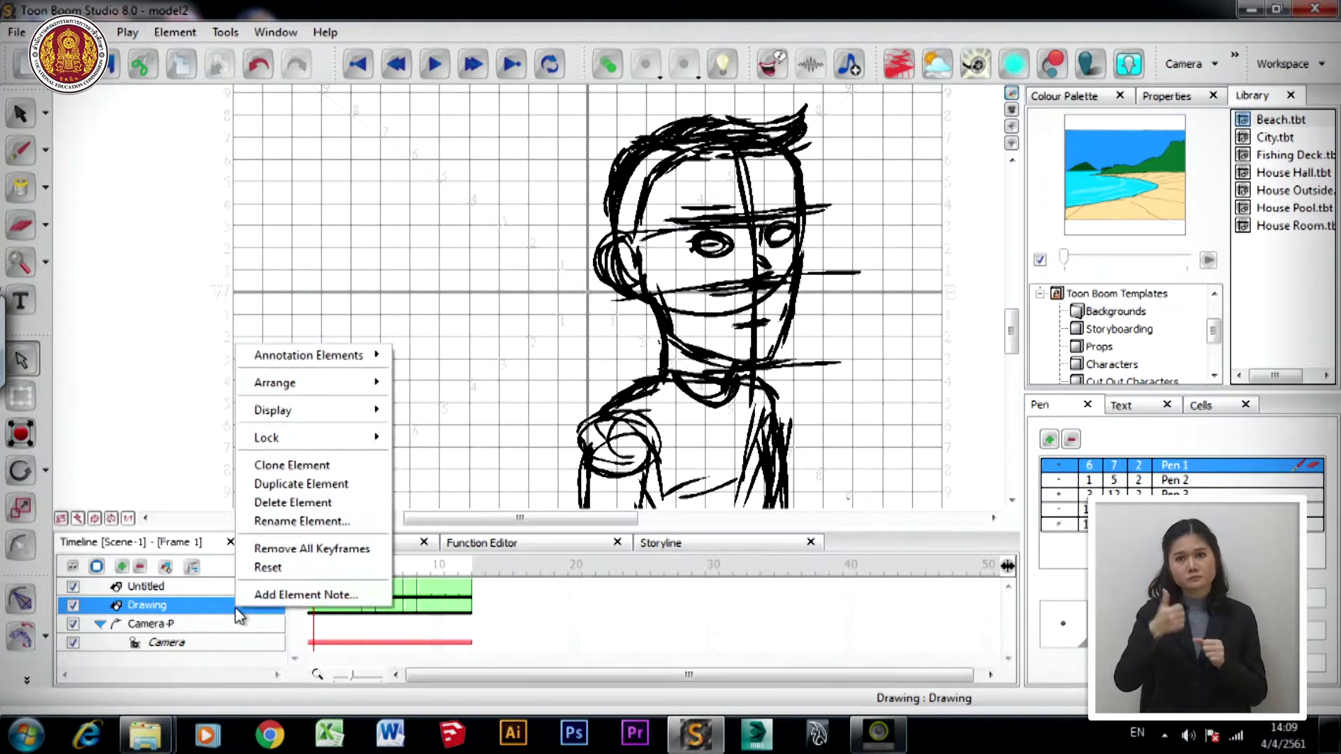
left_click(311, 503)
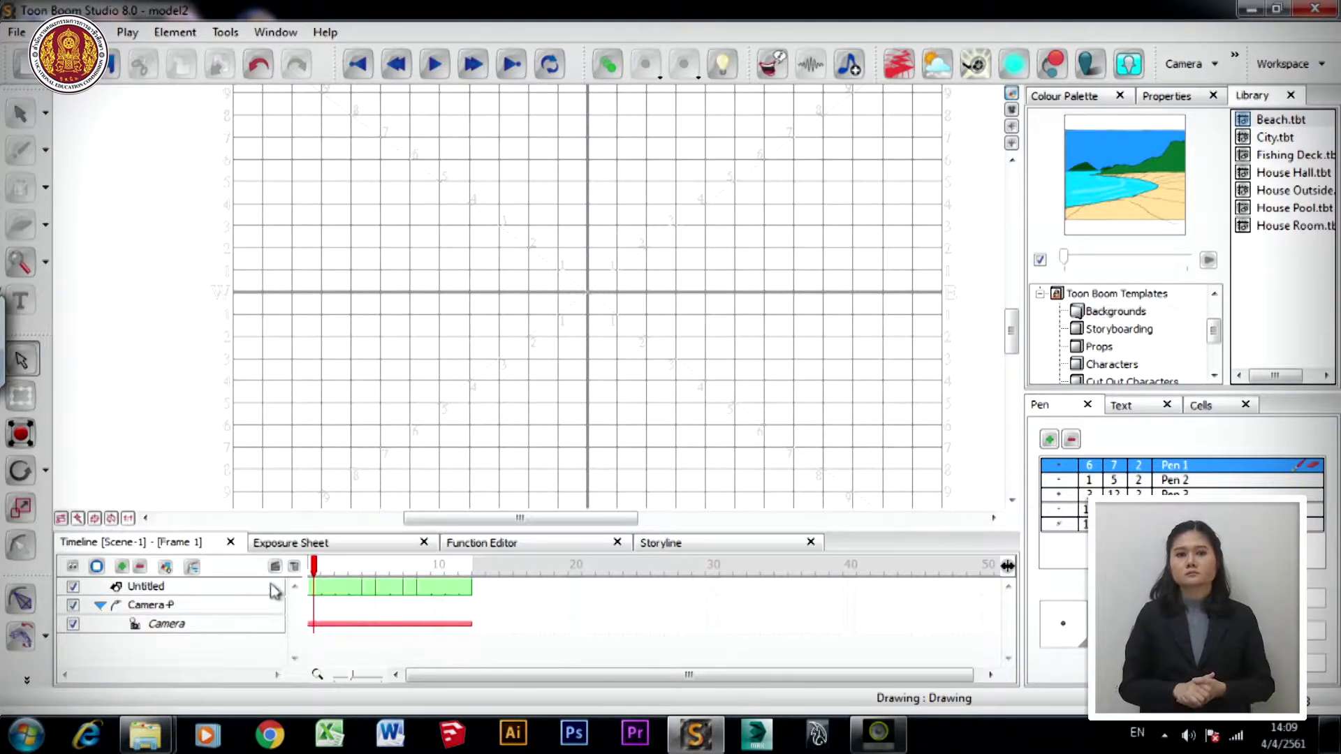
- Add a new Drawing element named model2 below the Untitled line-art element
left_click(221, 587)
mouse_move(319, 559)
left_mouse_down()
mouse_move(395, 571)
mouse_move(329, 576)
mouse_move(464, 578)
mouse_move(343, 578)
left_mouse_up()
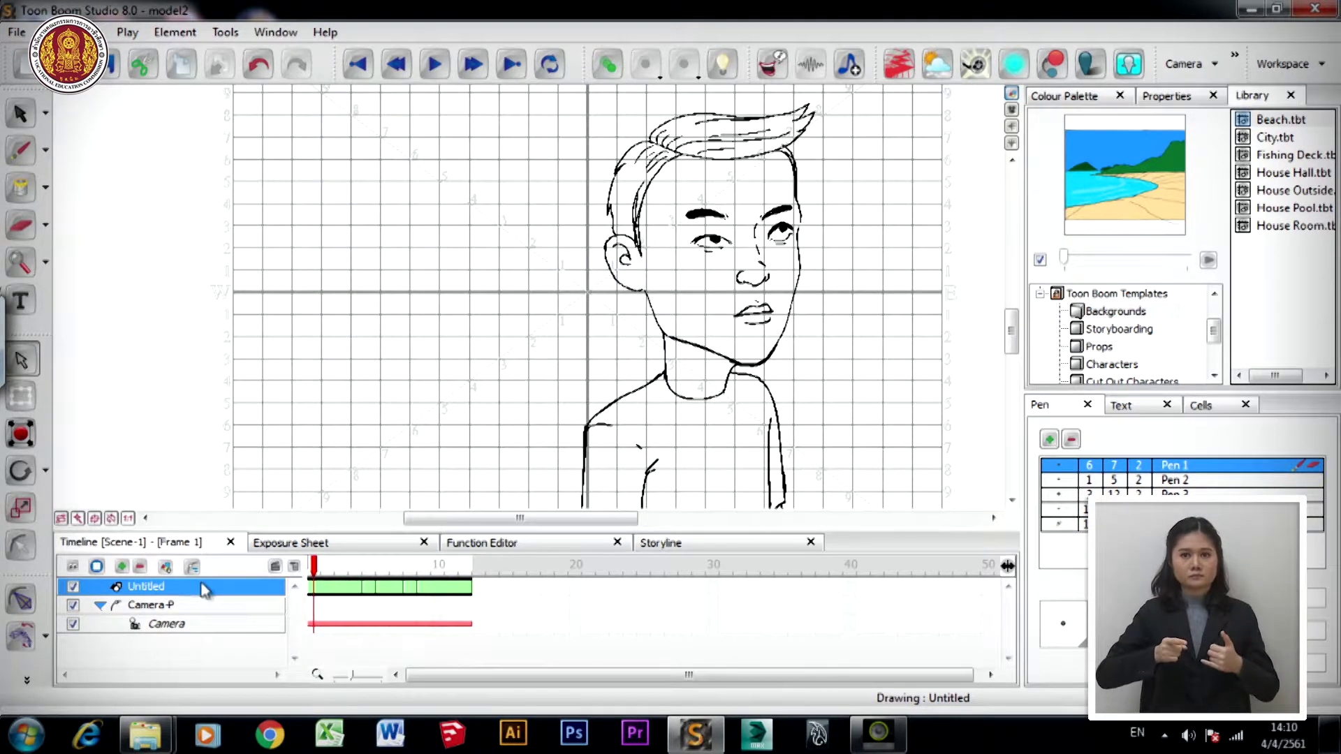
left_click(122, 568)
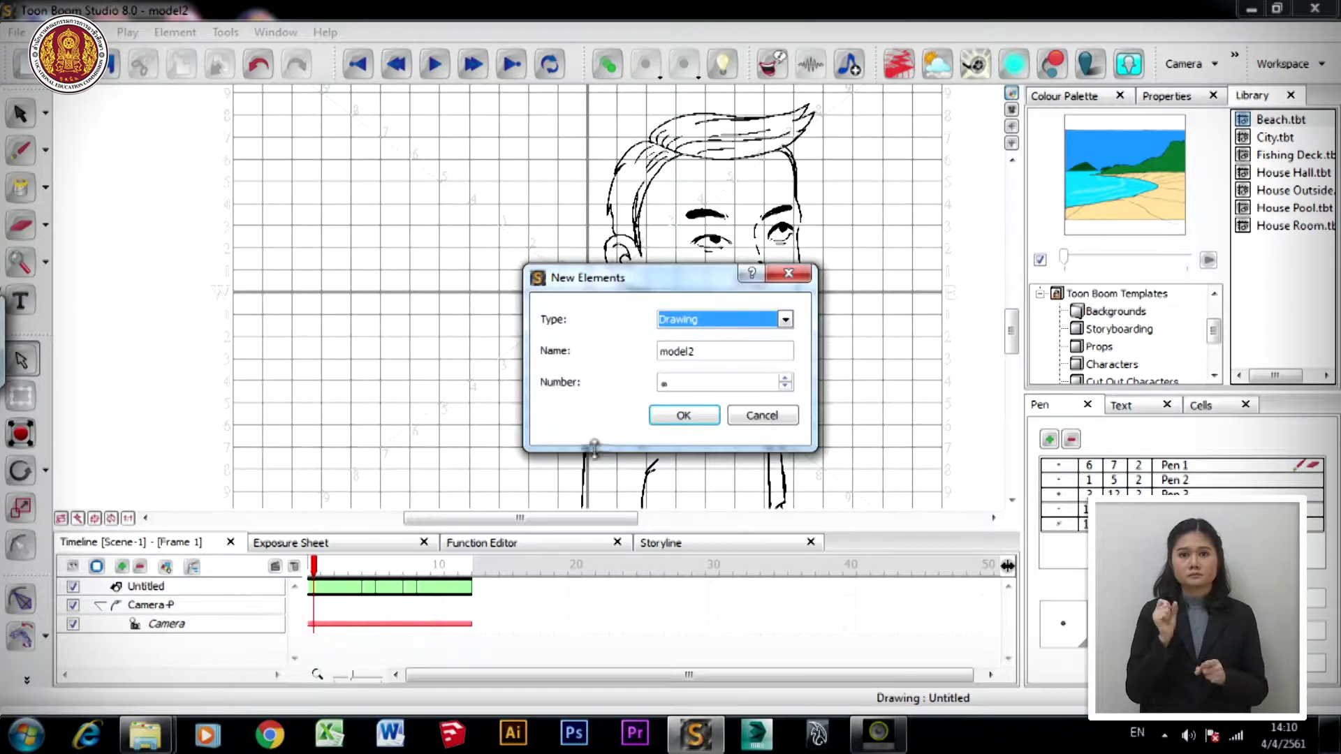
left_click(684, 415)
left_click_drag(176, 615, 175, 619)
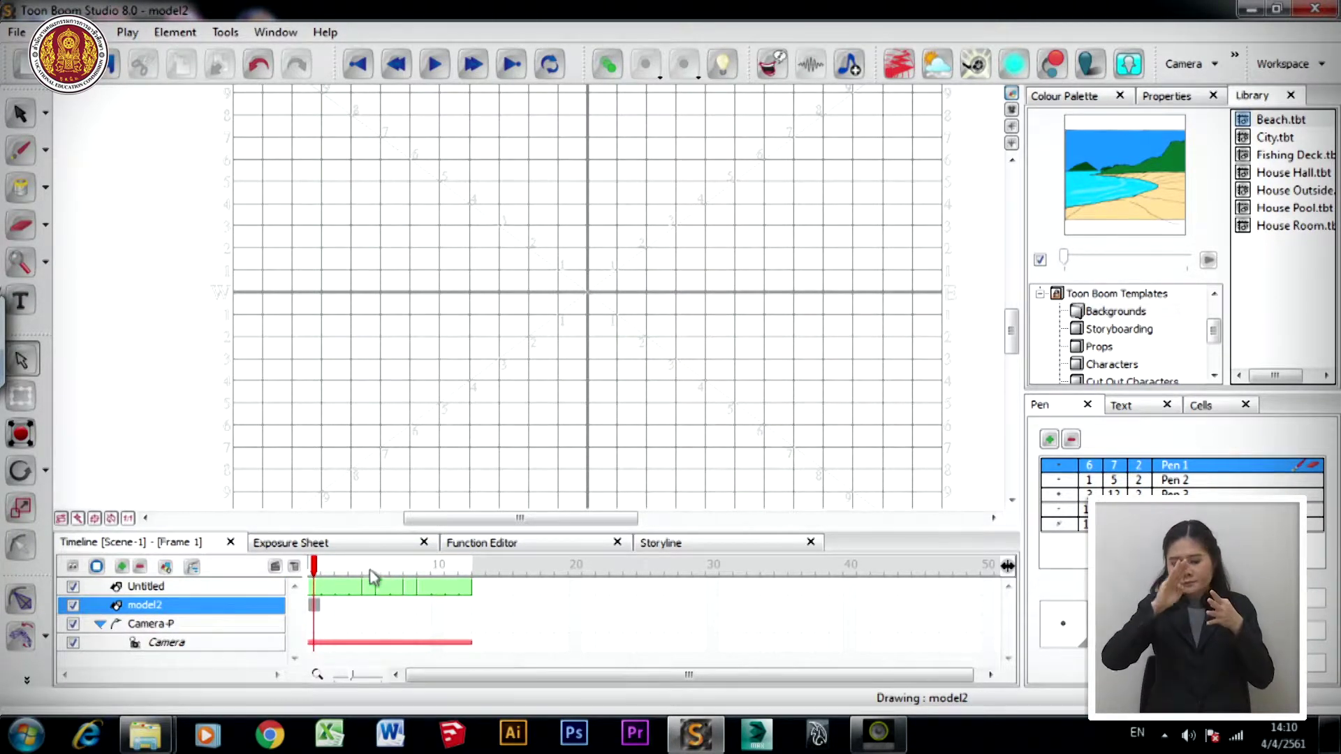
- Place the Beach background template on frame 1 of the model2 element
left_click(259, 588)
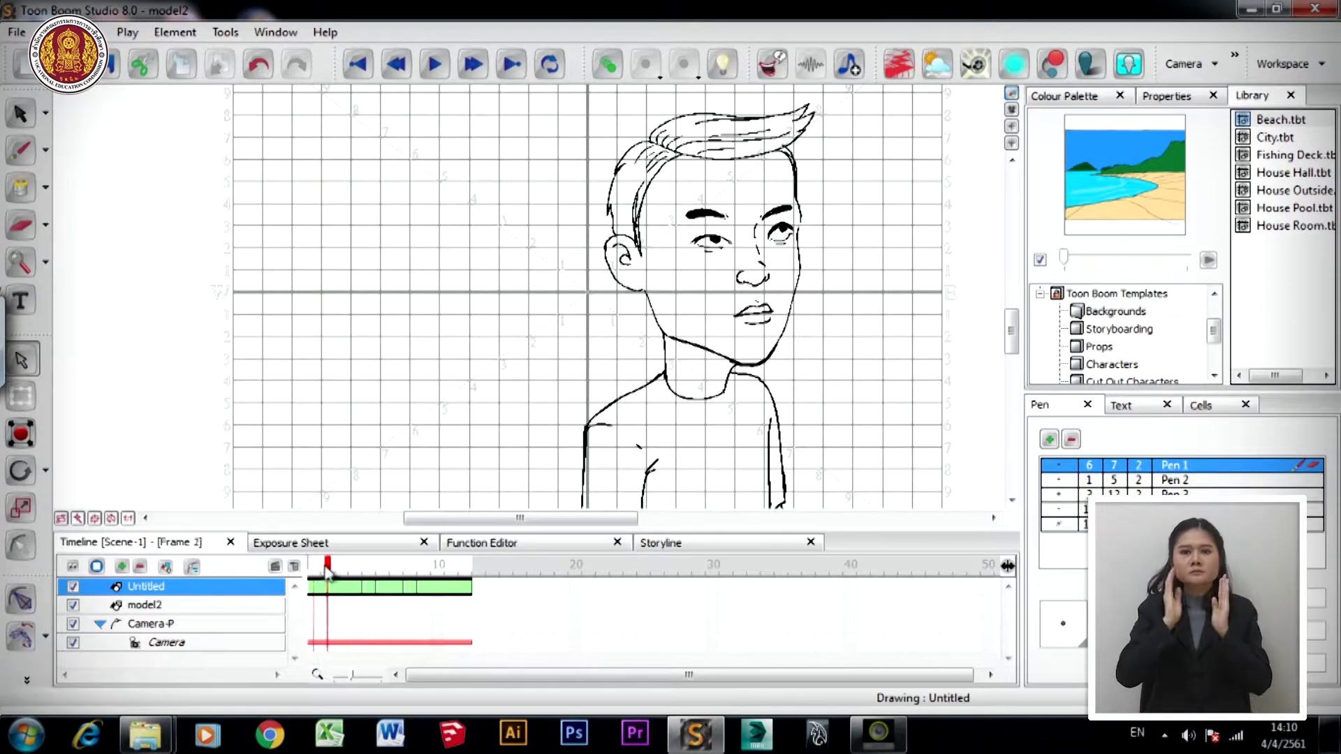
left_click(240, 608)
left_click(314, 606)
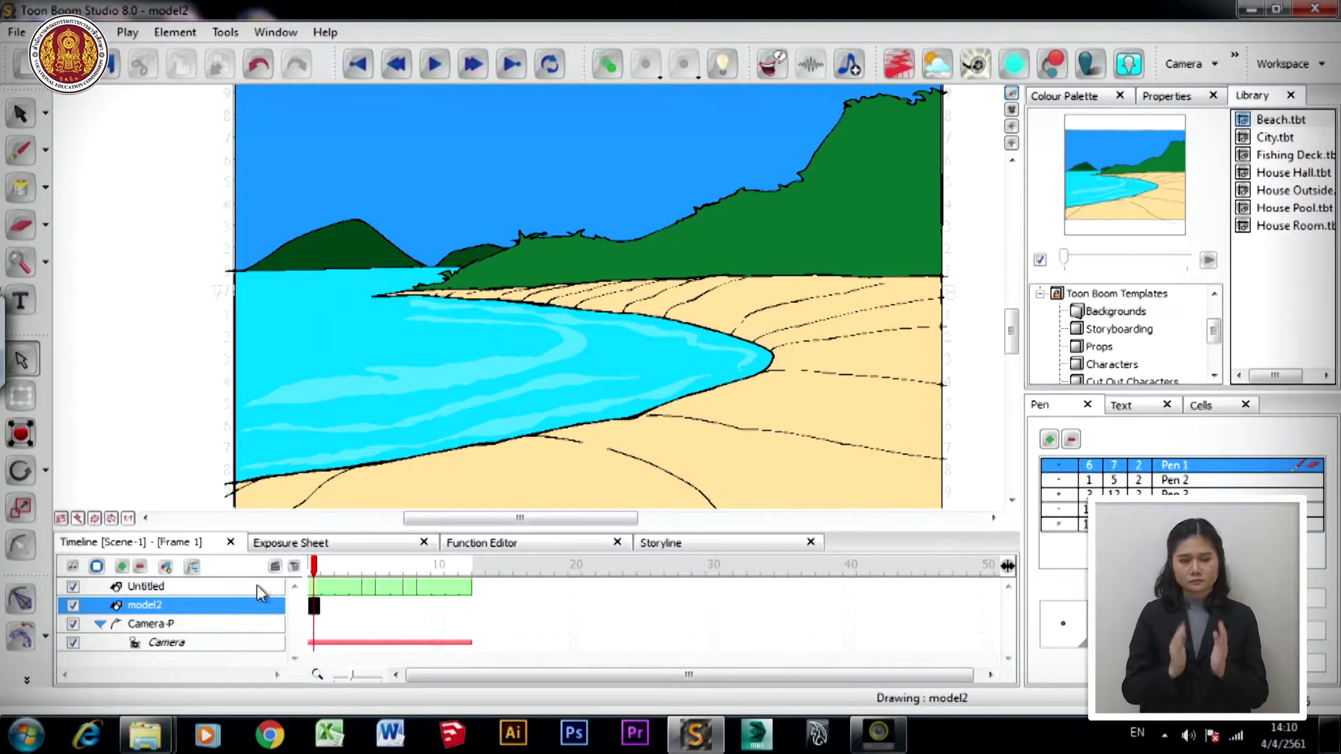
- Compare the character line art with the Beach background by alternating between the Untitled and model2 elements
left_click(467, 521)
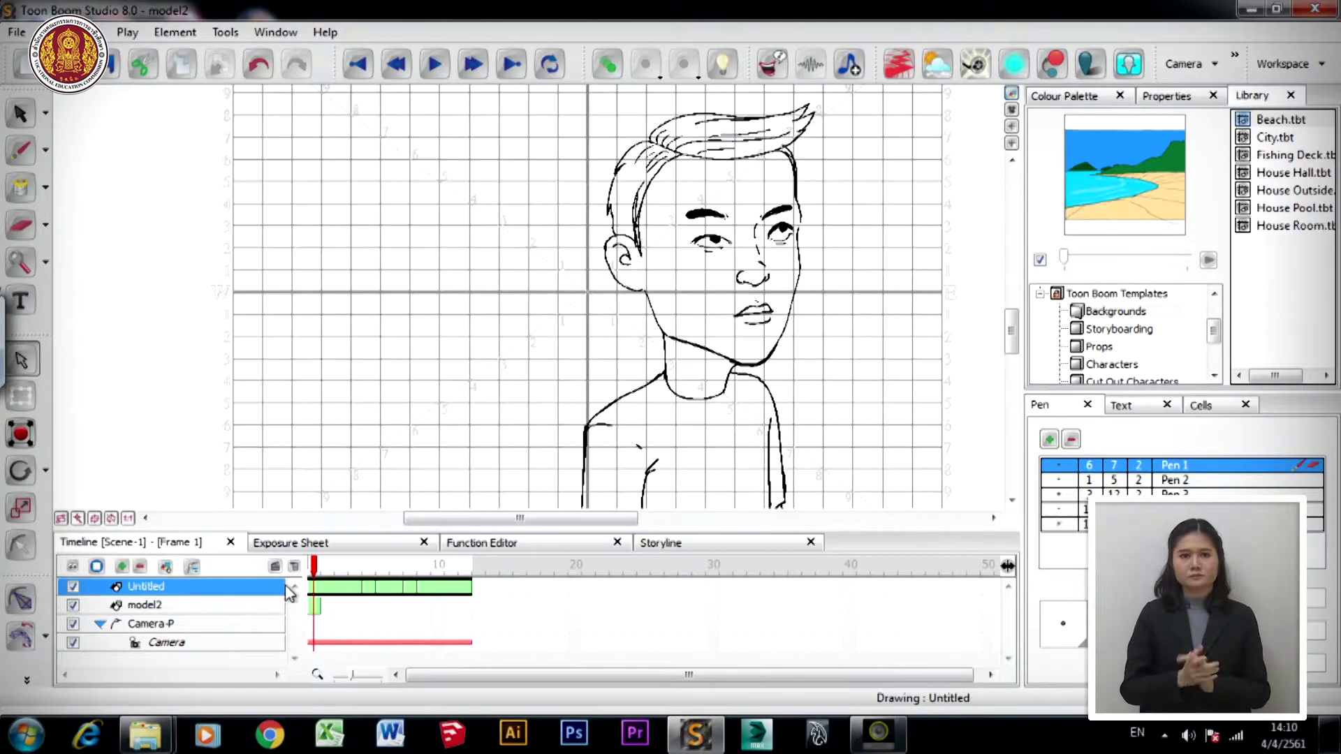
left_click(239, 605)
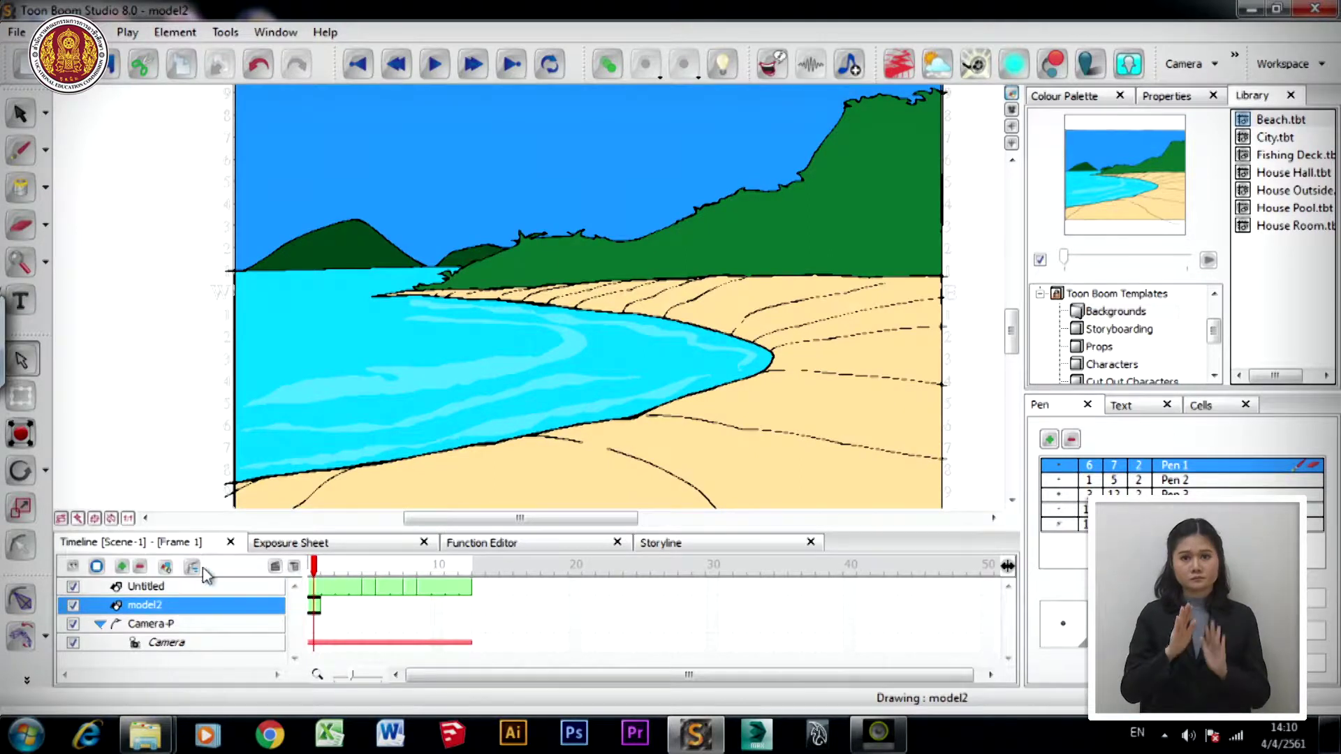
left_click(222, 587)
left_click(224, 605)
left_click(225, 591)
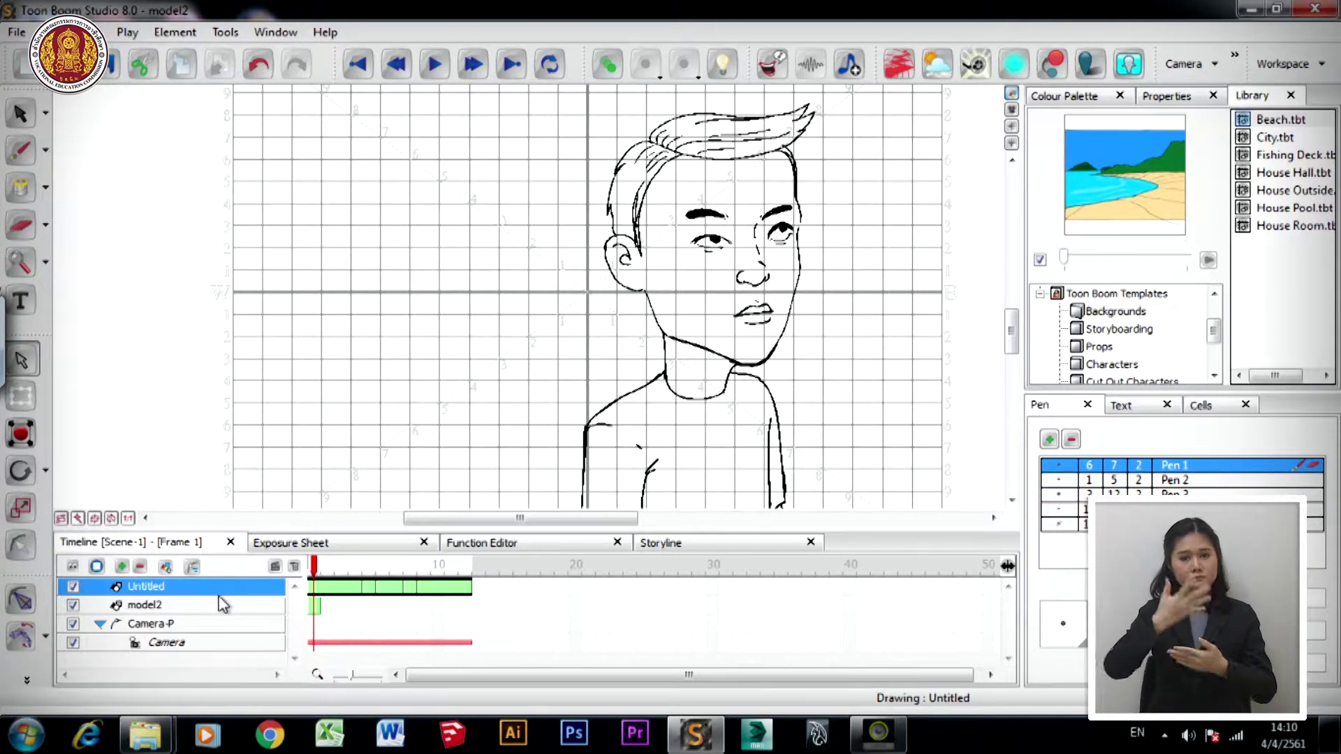
left_click(221, 605)
left_click(223, 588)
left_click(228, 602)
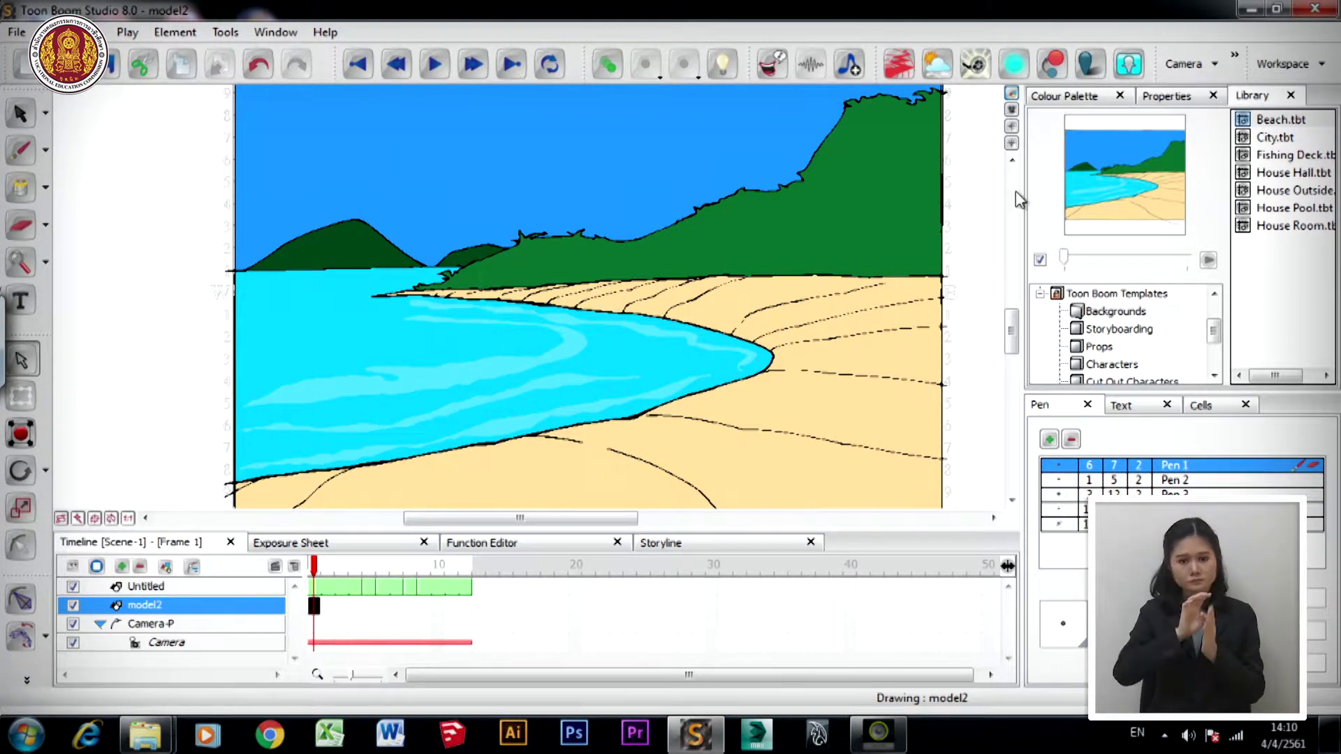
- In camera view, extend the Beach background across all line-art frames and scrub the timeline to check it
left_click(1011, 111)
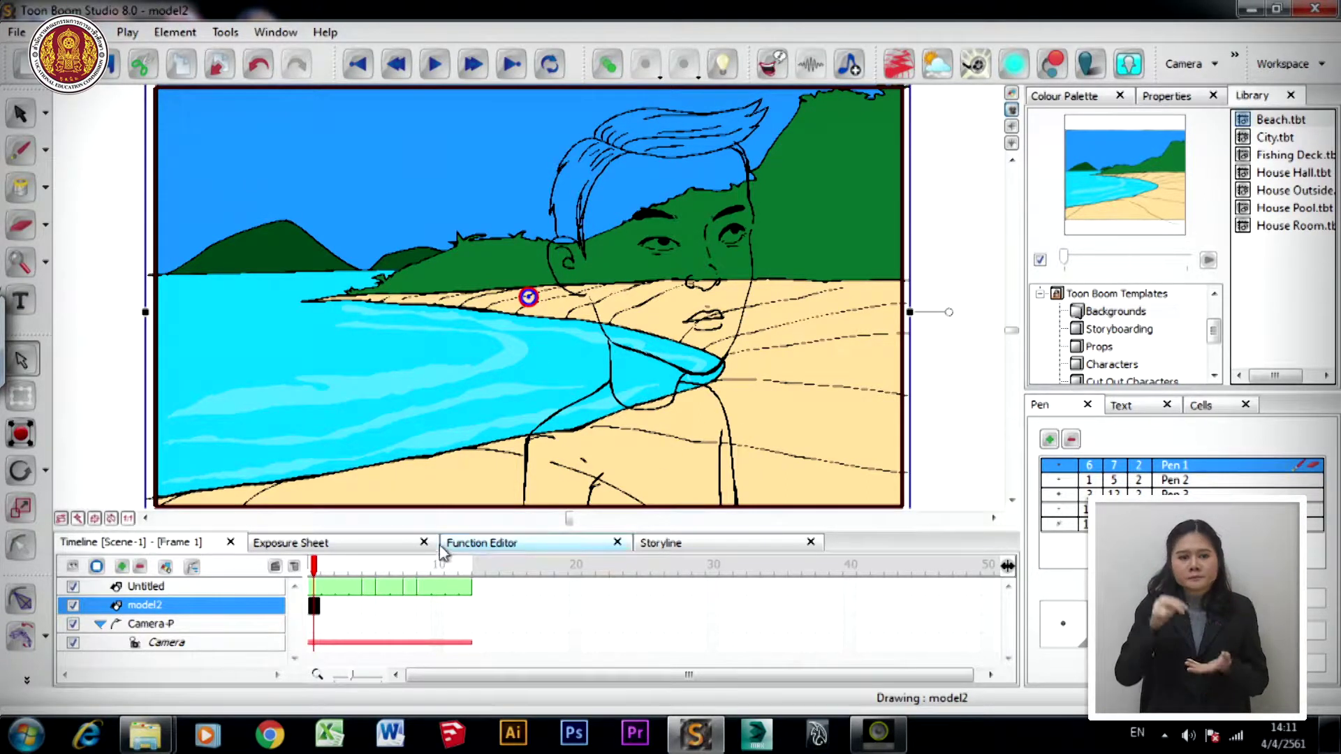
mouse_move(317, 569)
left_mouse_down()
mouse_move(347, 560)
mouse_move(314, 567)
left_mouse_up()
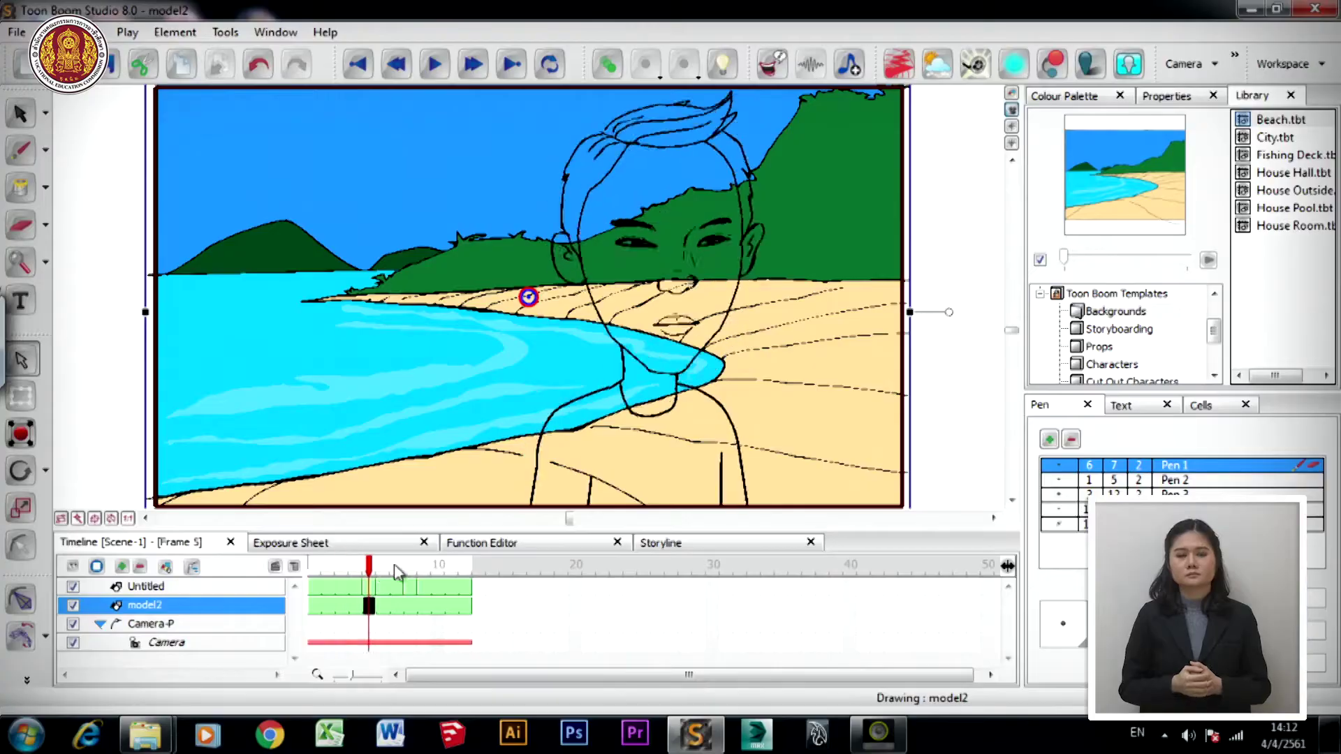
left_click_drag(345, 577, 320, 584)
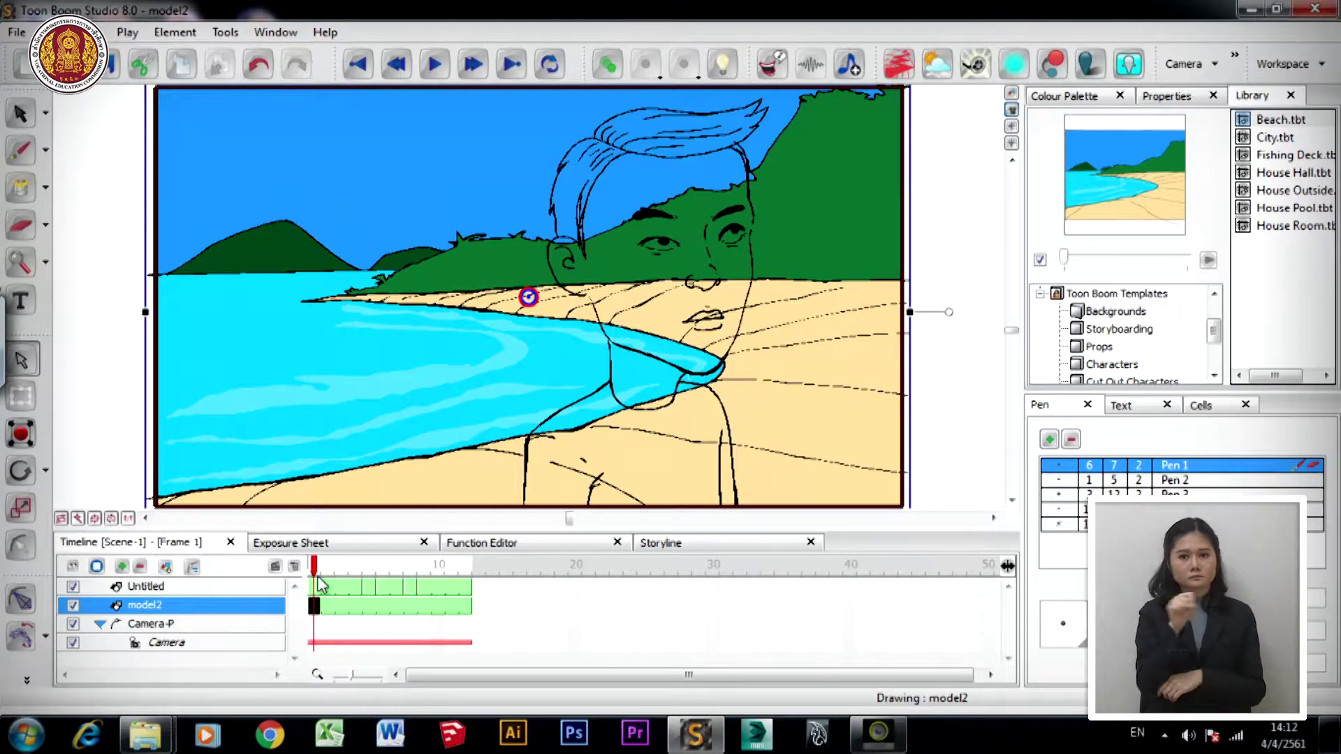
- Open frame 1 of the Untitled element in drawing view and switch the colour palette to Default
left_click(316, 587)
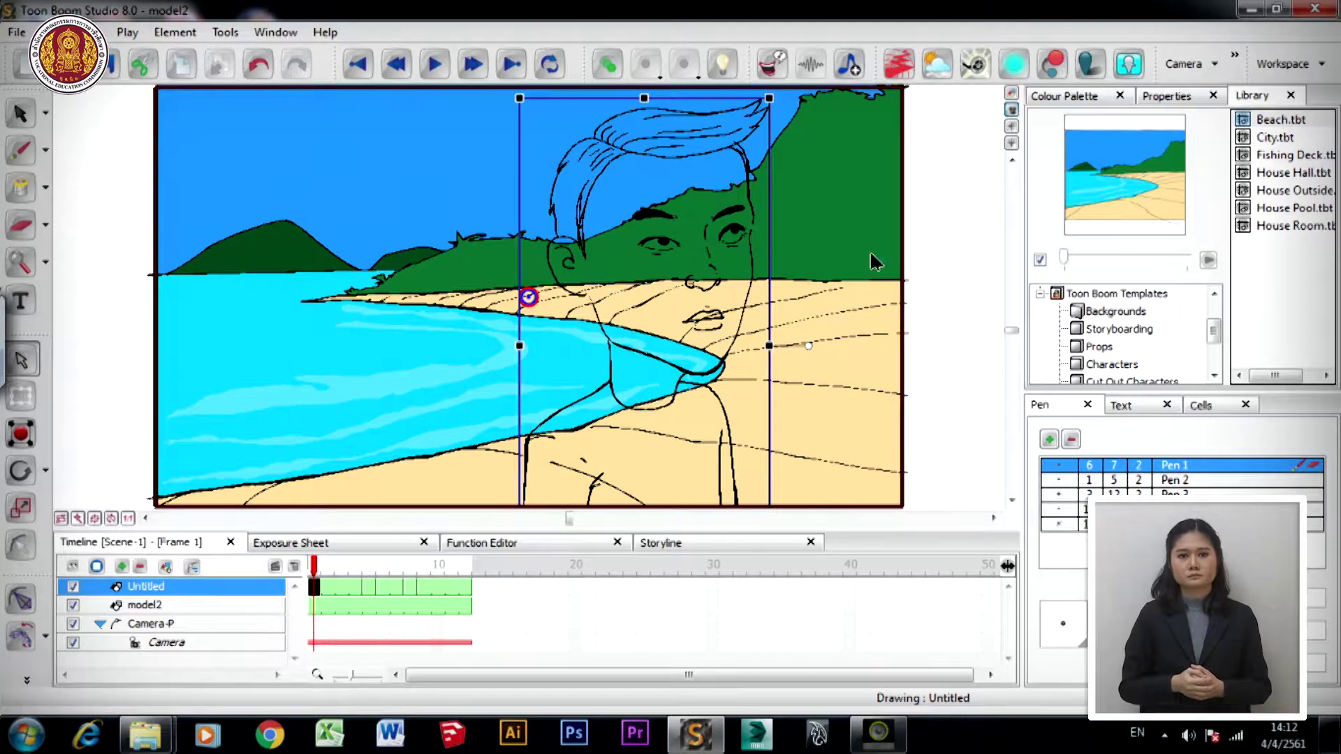
left_click(1013, 96)
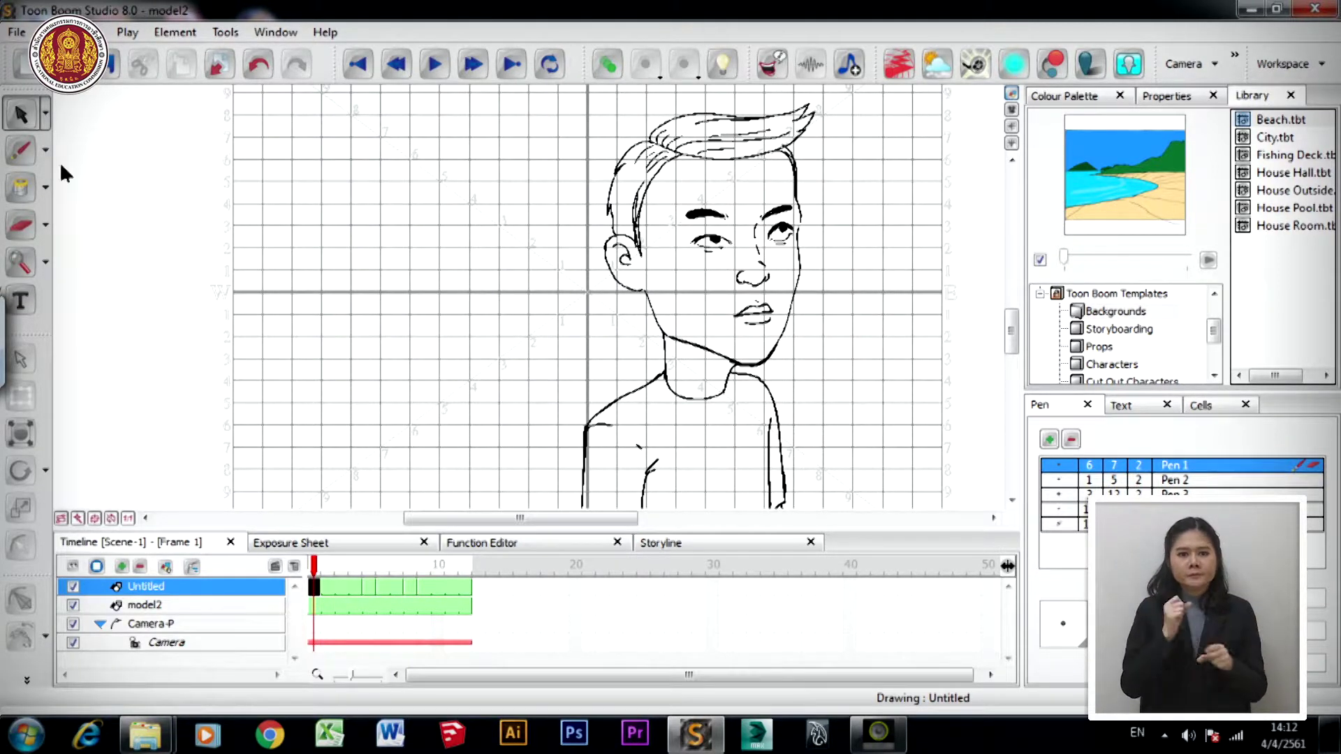
left_click(1064, 96)
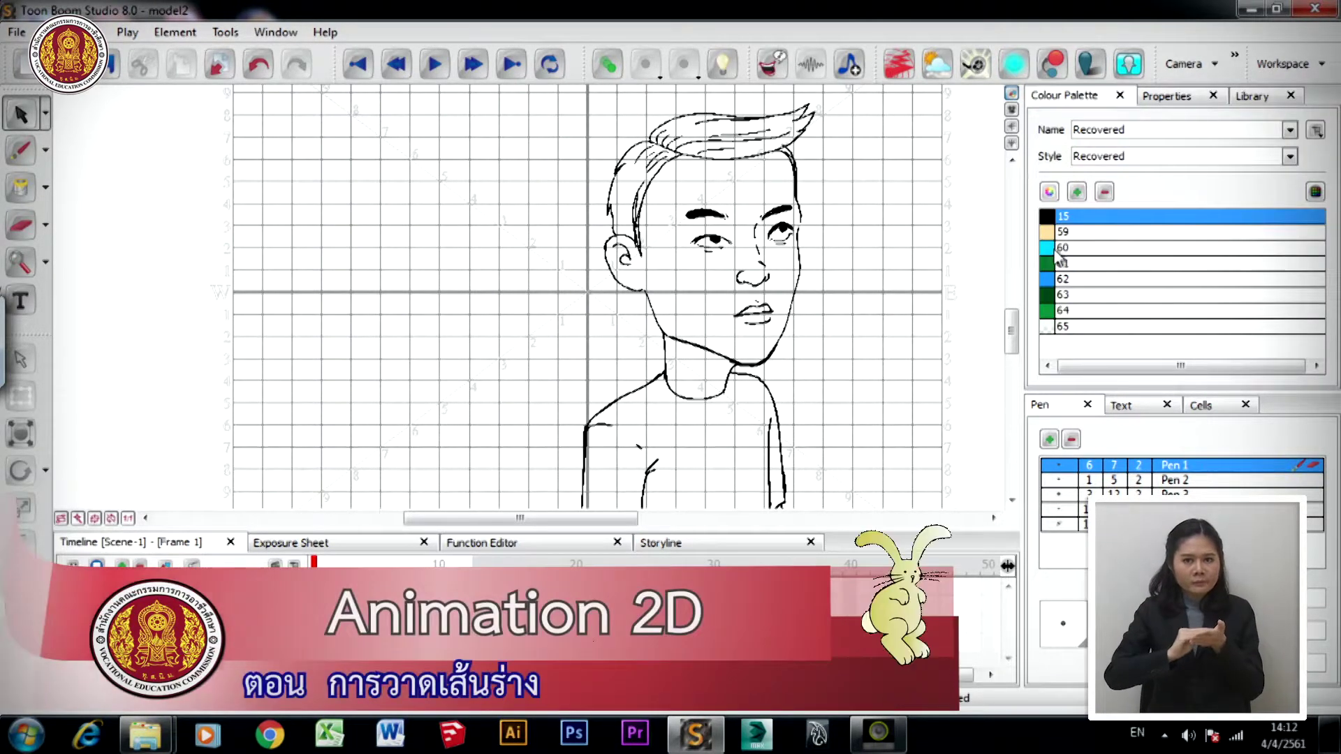
left_click(1291, 130)
left_click(1153, 142)
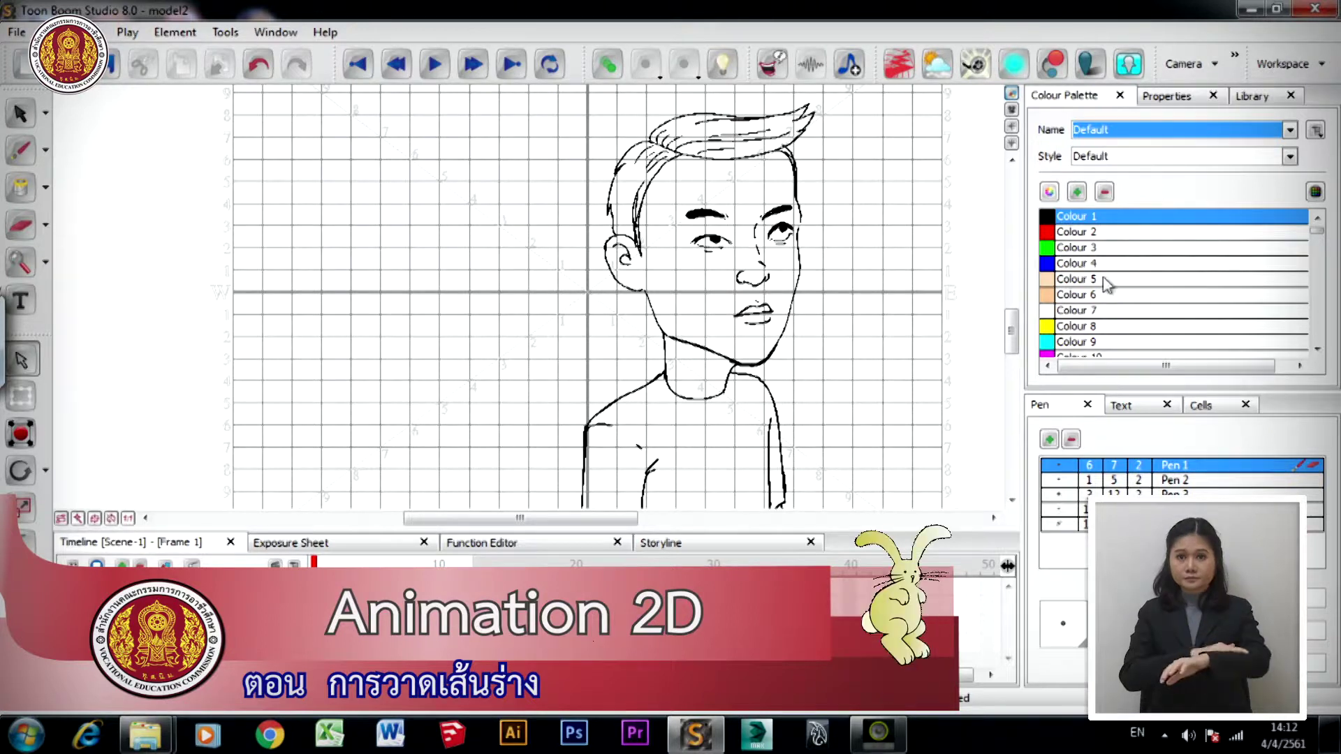
- Fill the character's face, ear and neck with Colour 6 using the Paint tool
left_click(1066, 296)
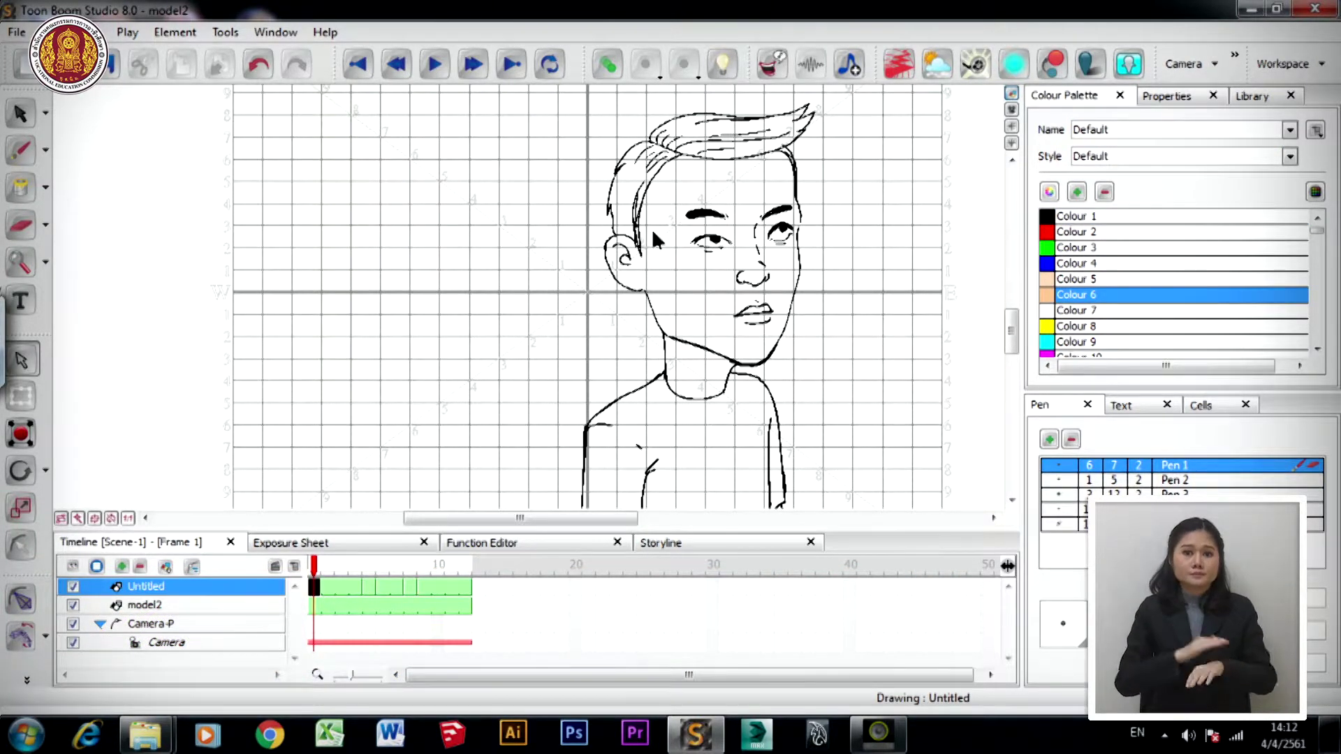
left_click(32, 189)
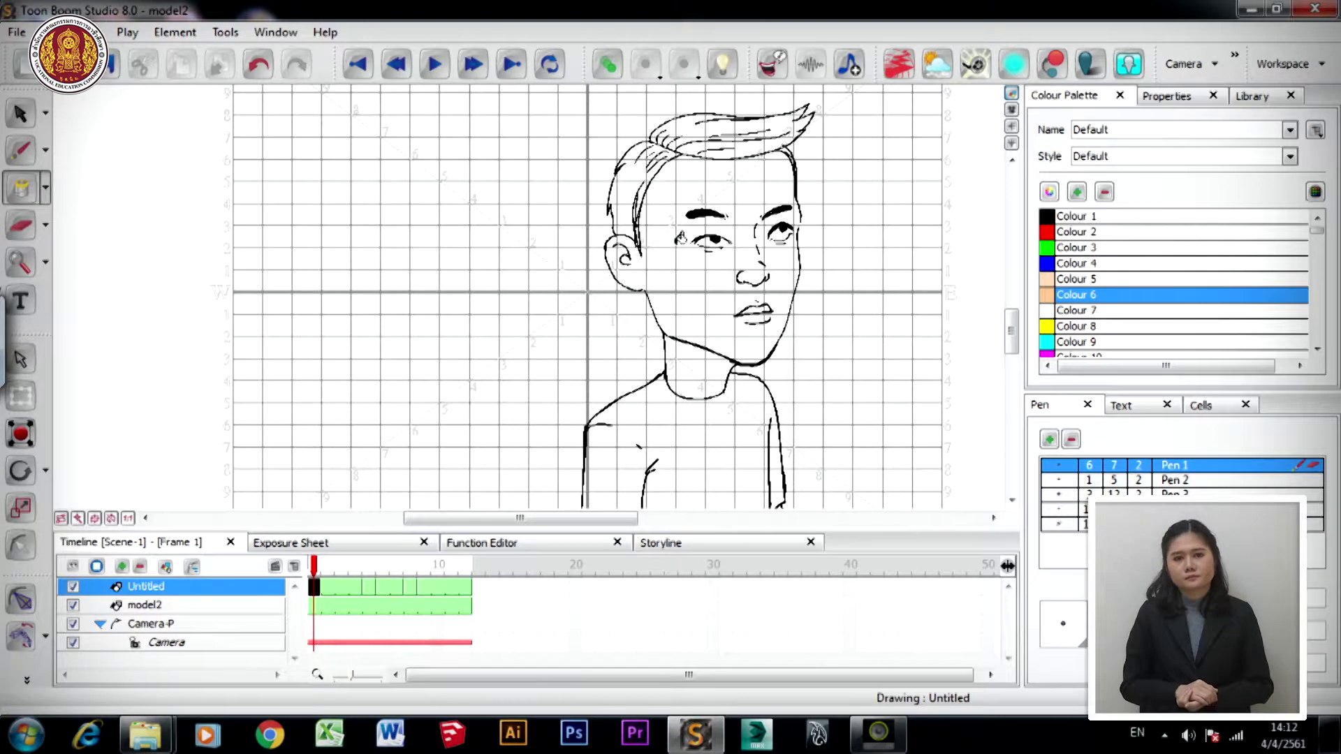
left_click(655, 250)
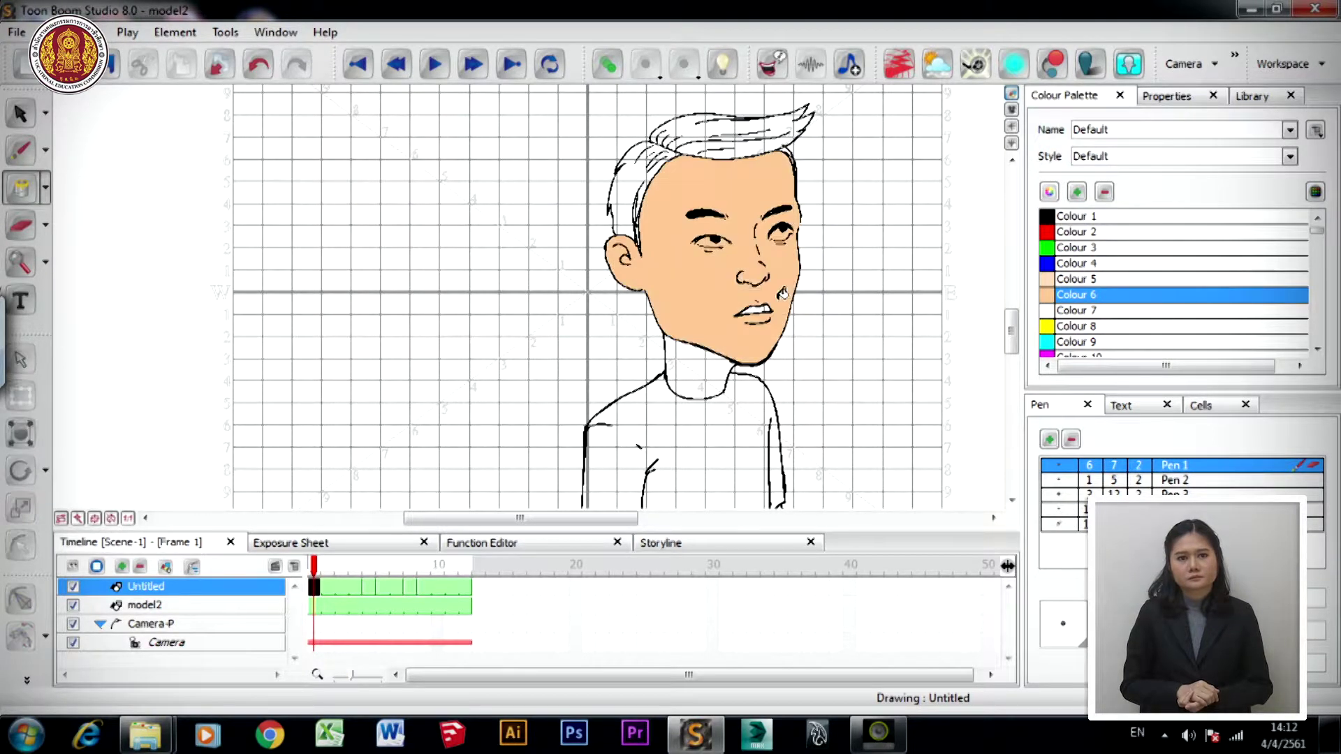
left_click(696, 363)
- Brush a Colour 6 line across the bottom of the body to close the arms, and fill both arms with Colour 6
scroll(853, 289, "down", 5)
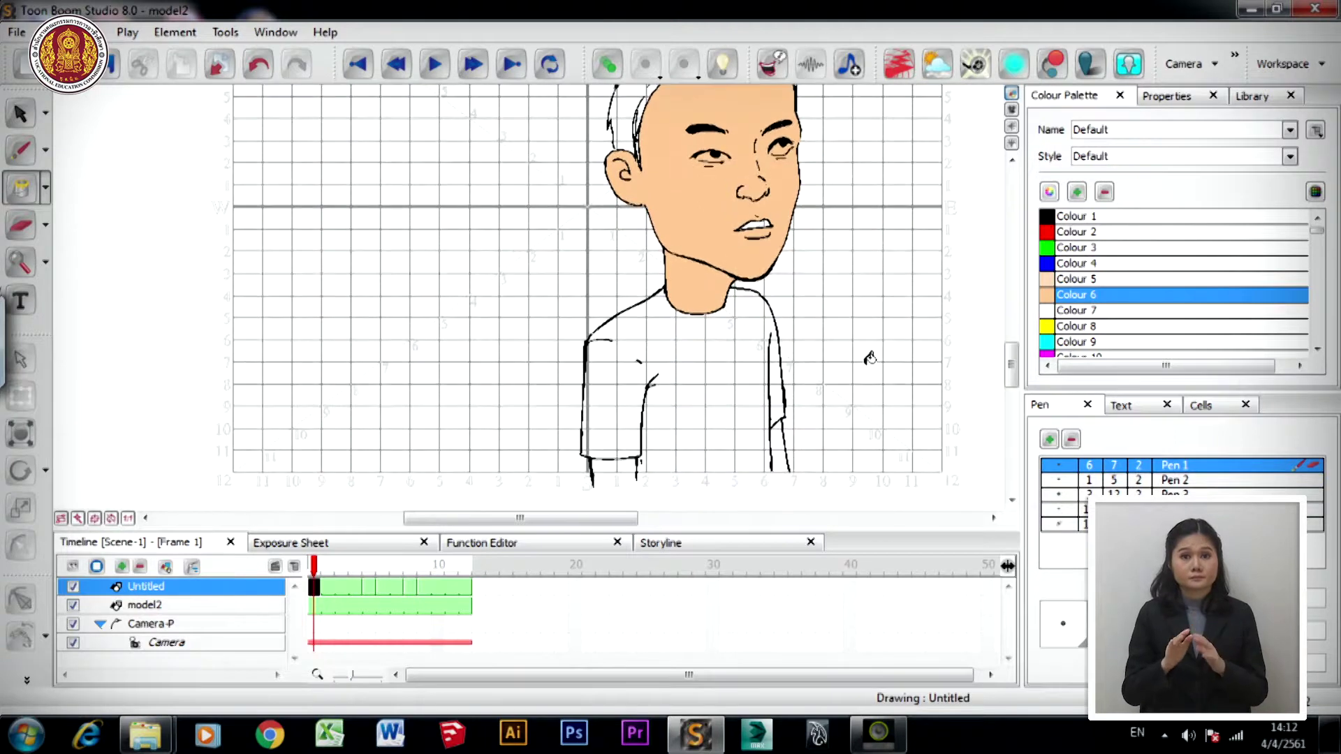
scroll(855, 360, "down", 2)
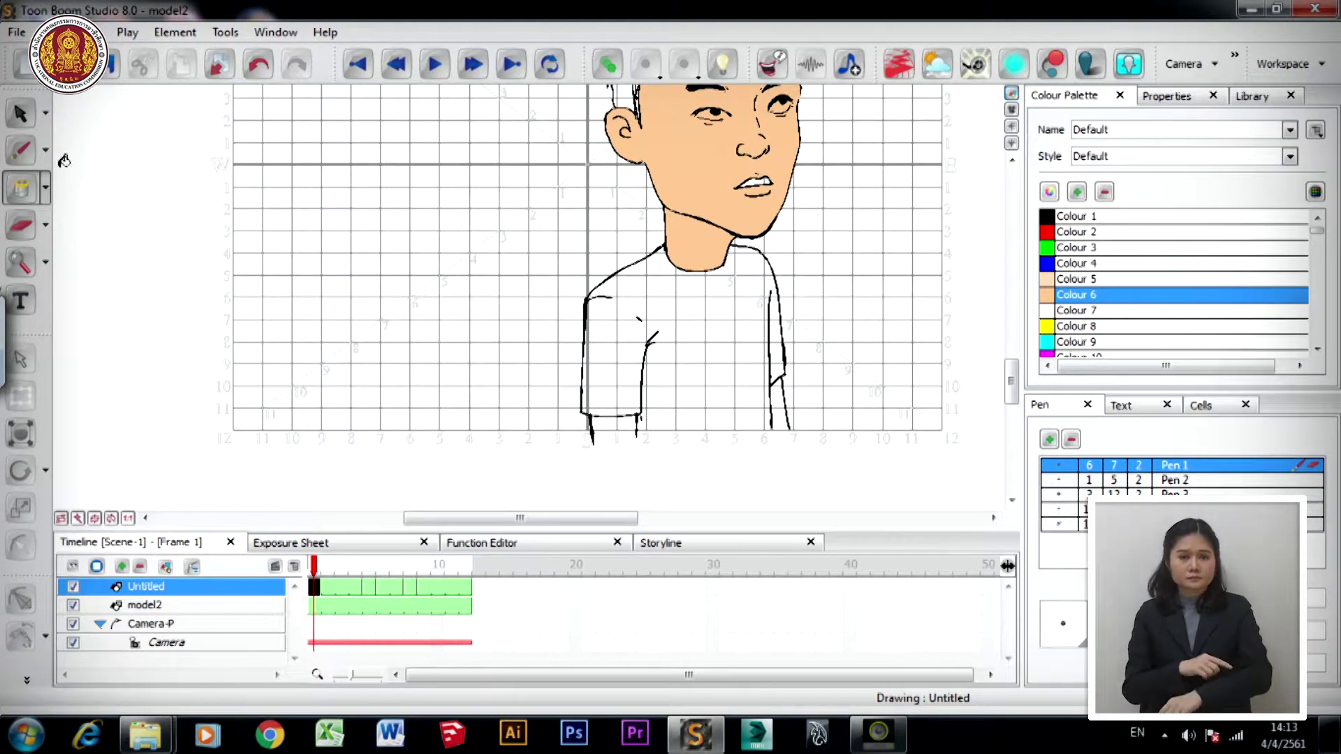
left_click(21, 150)
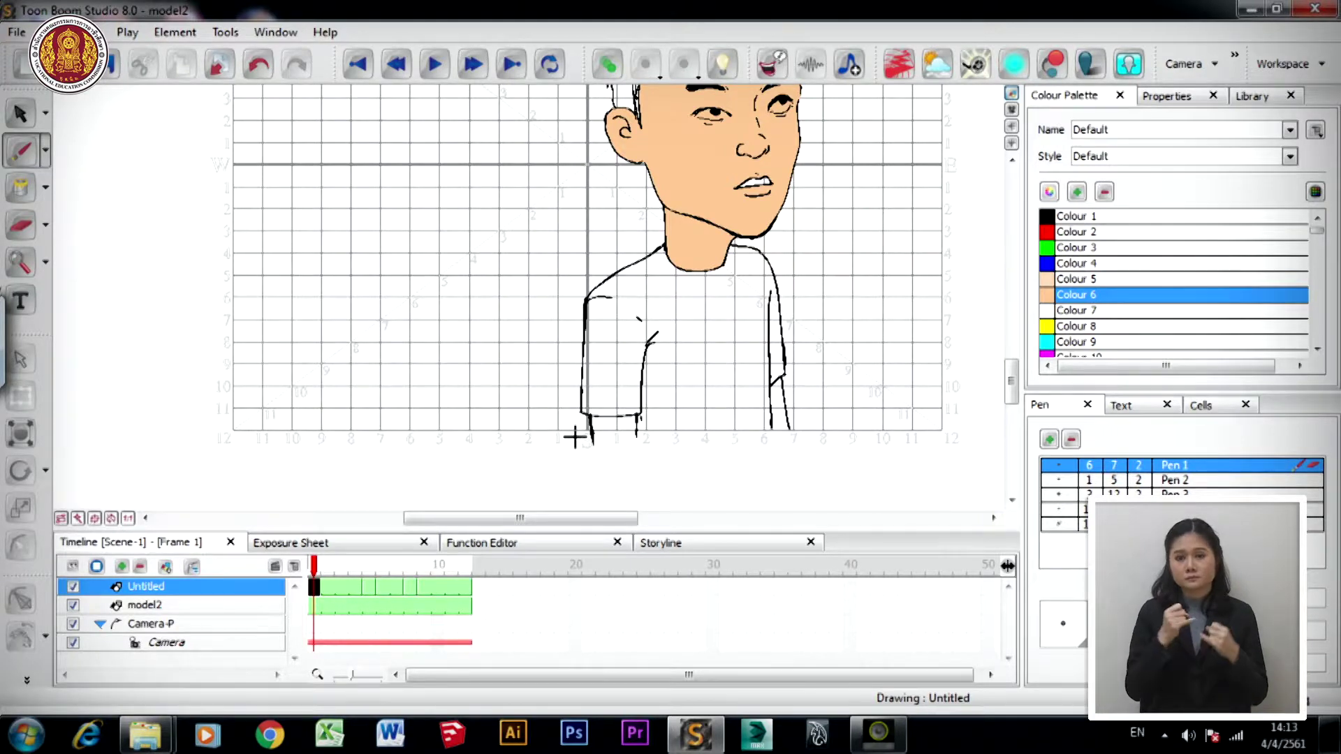
left_click_drag(592, 439, 796, 431)
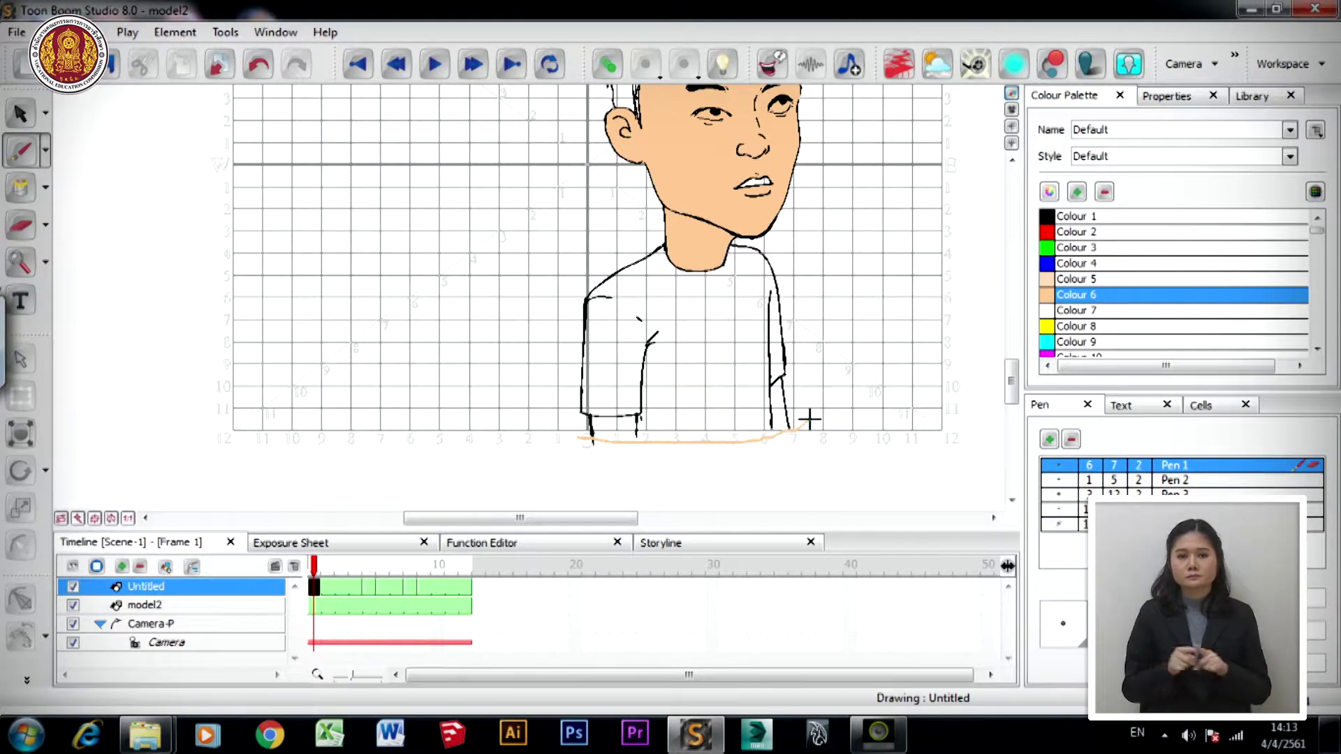
left_click(21, 188)
left_click(608, 419)
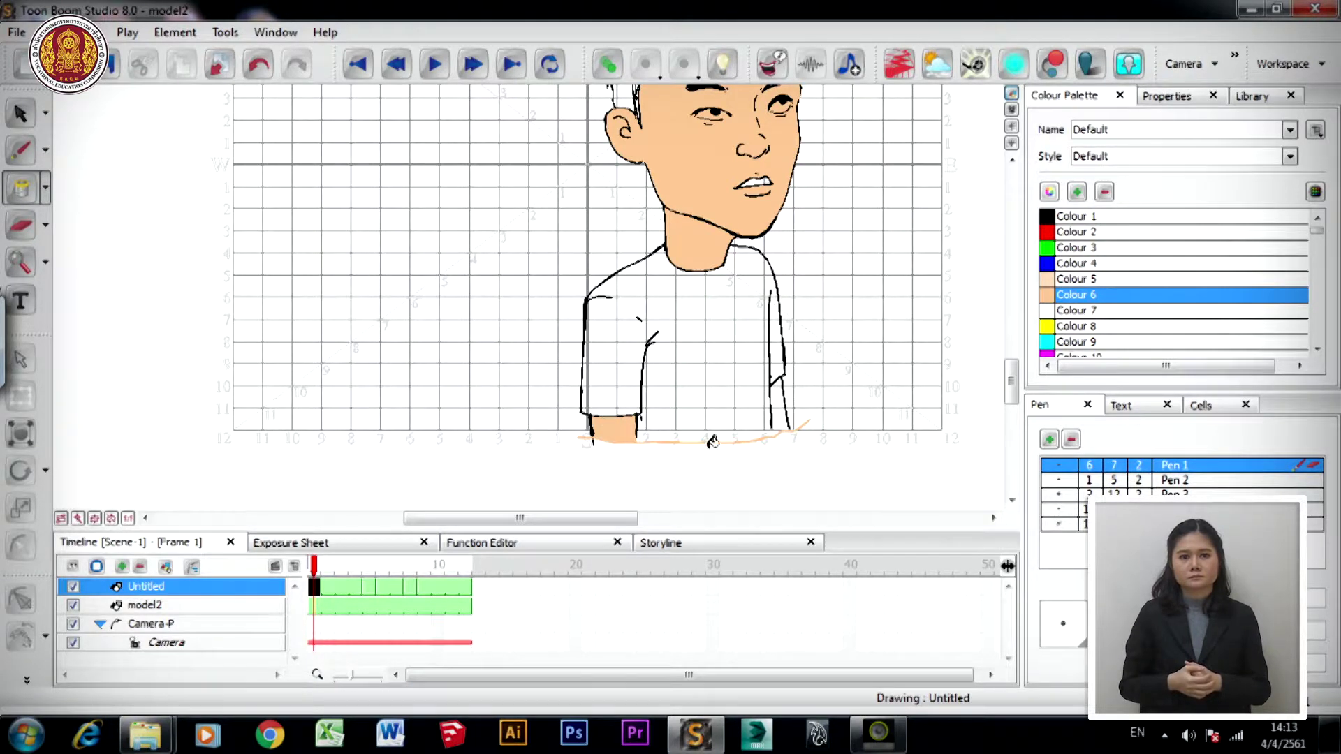
left_click(782, 411)
- Fill the unpainted area of the character's lips with Colour 6
scroll(853, 350, "up", 3)
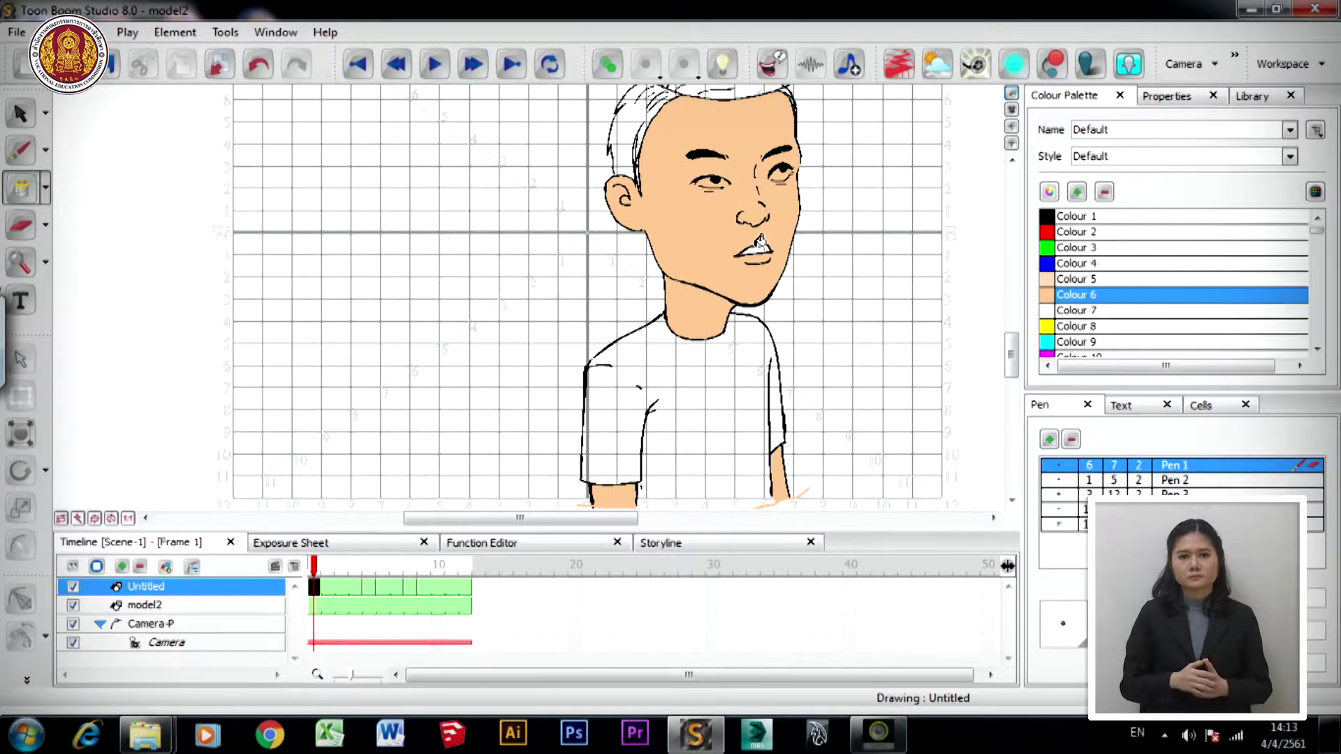
scroll(826, 295, "up", 5)
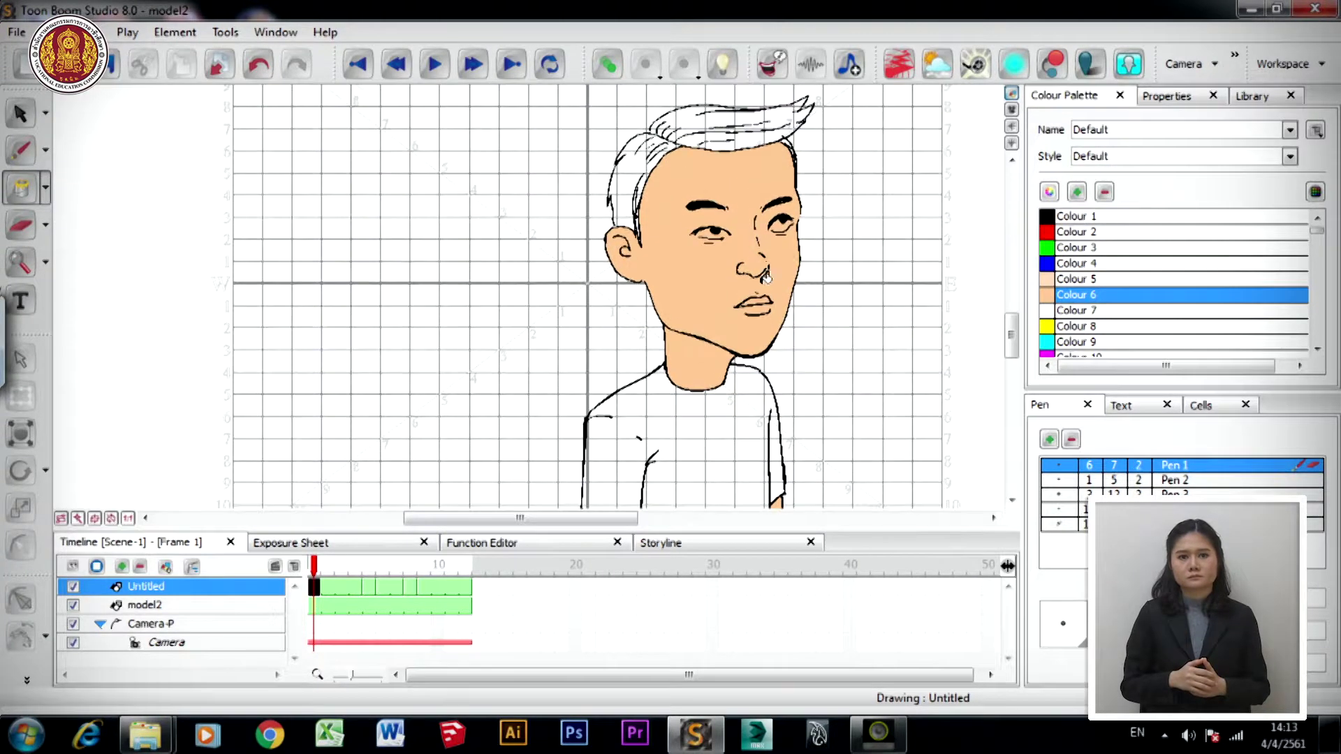
scroll(825, 294, "down", 3)
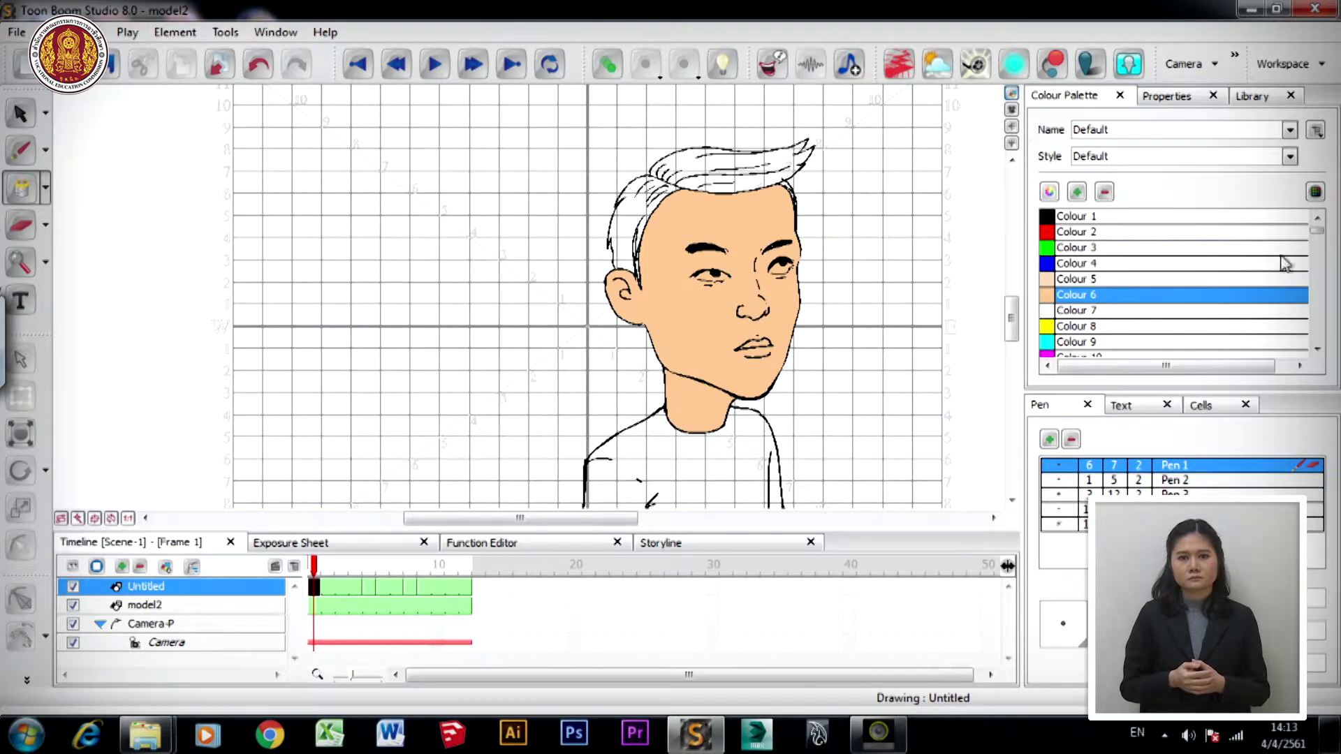
- Fill the character's hair with Colour 25, including the small gaps at the parting and sideburns
scroll(1171, 291, "down", 6)
scroll(1166, 295, "down", 2)
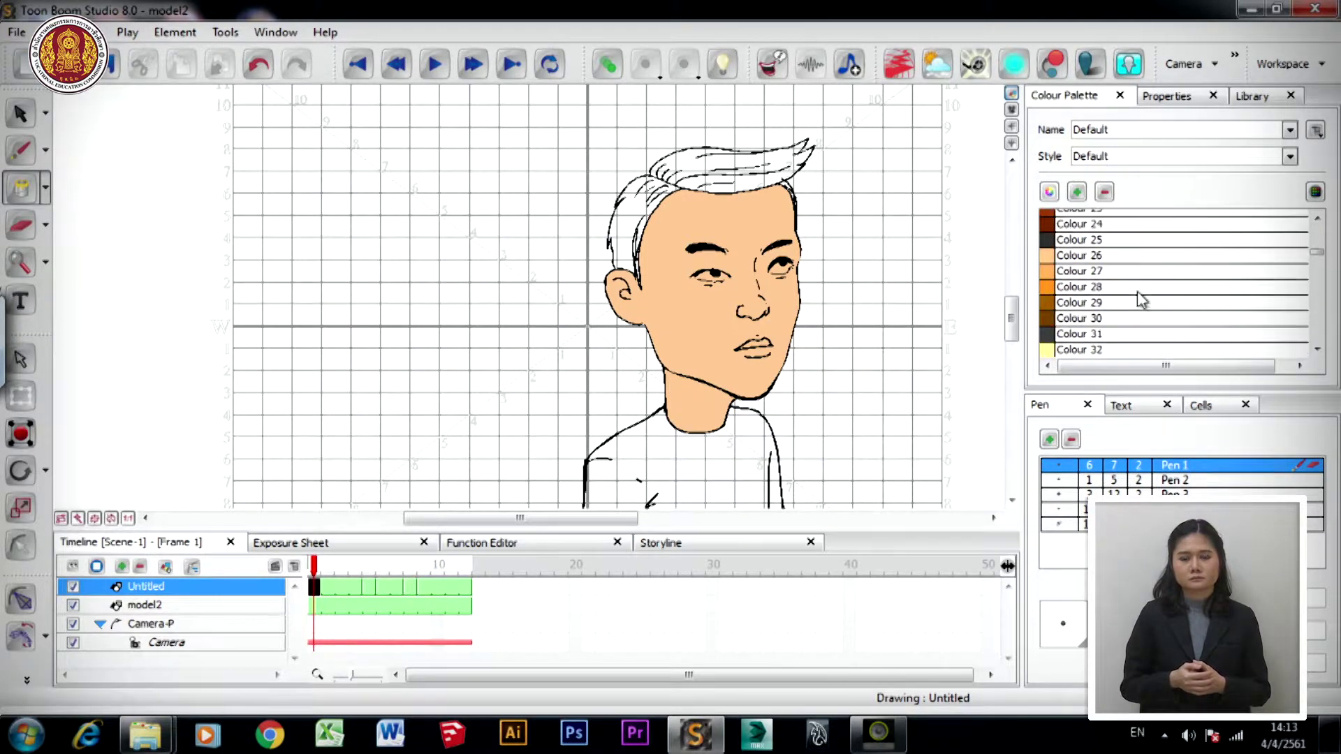
left_click(1050, 245)
left_click(707, 155)
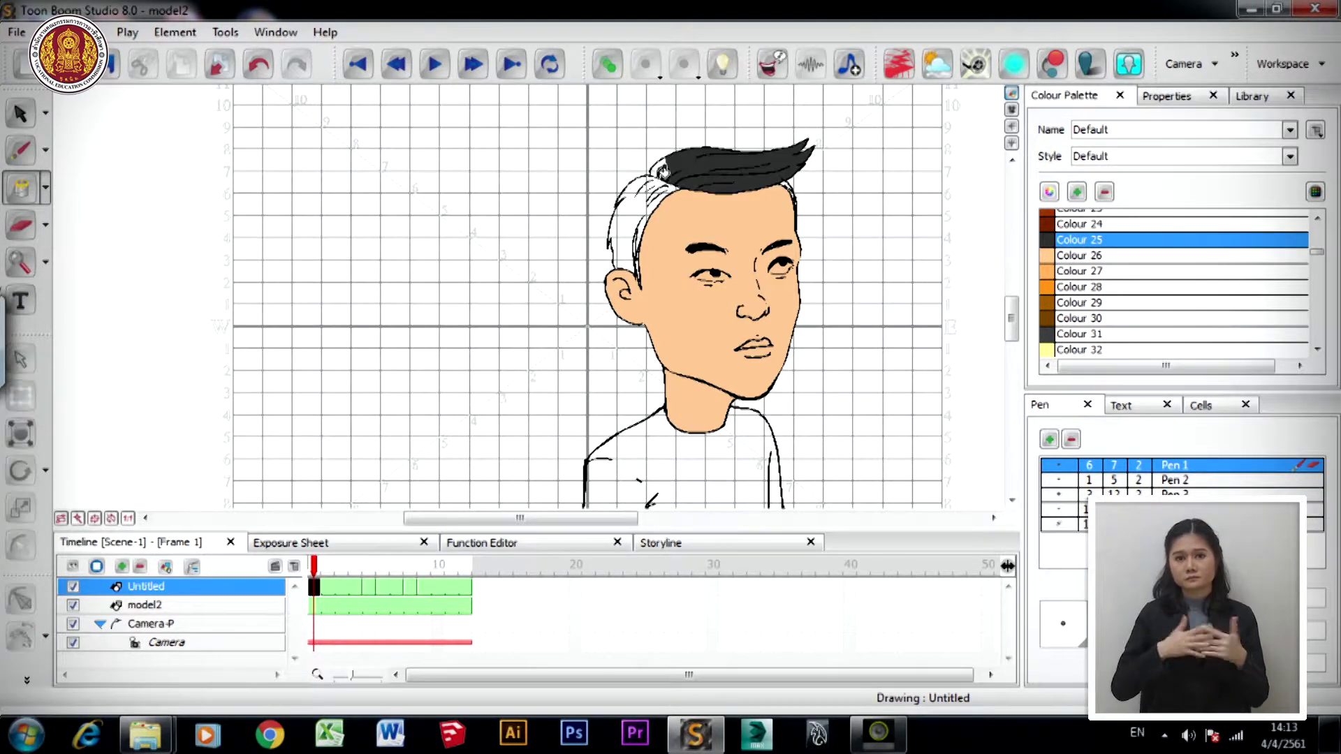
left_click(637, 199)
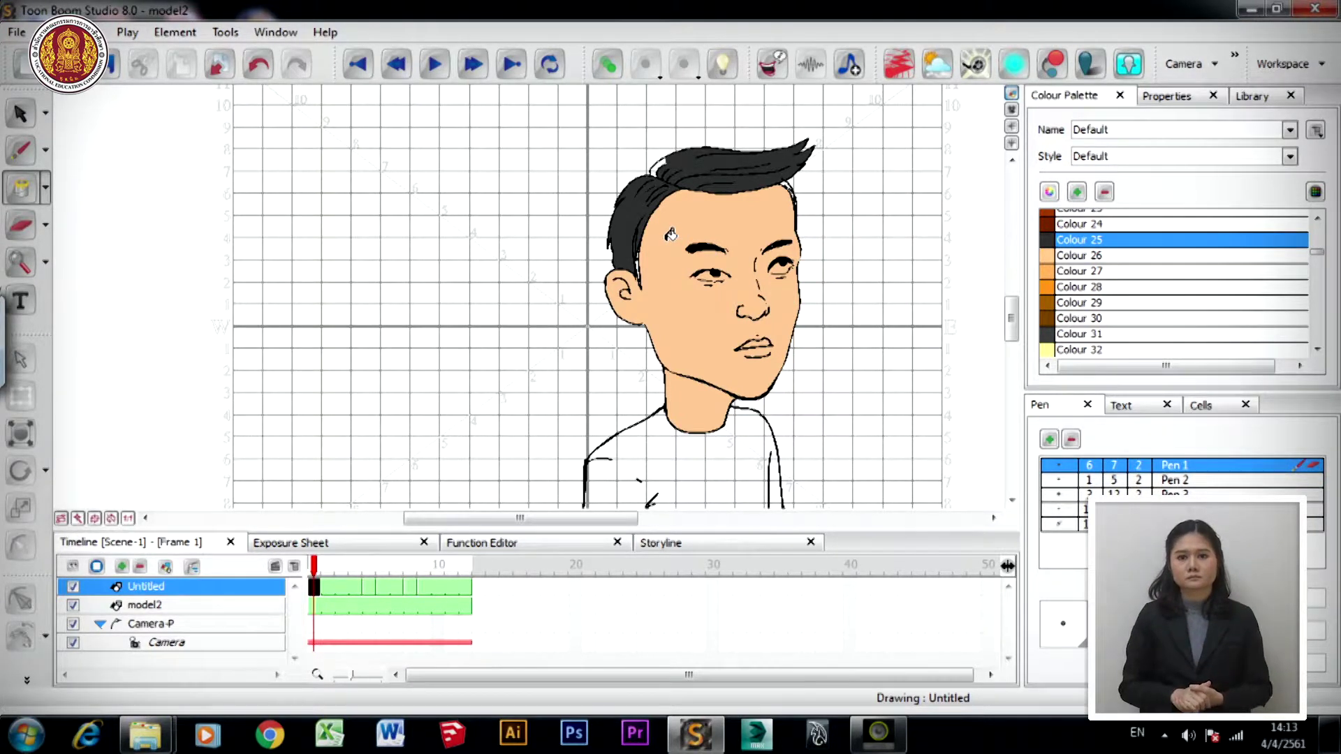
scroll(671, 234, "up", 3)
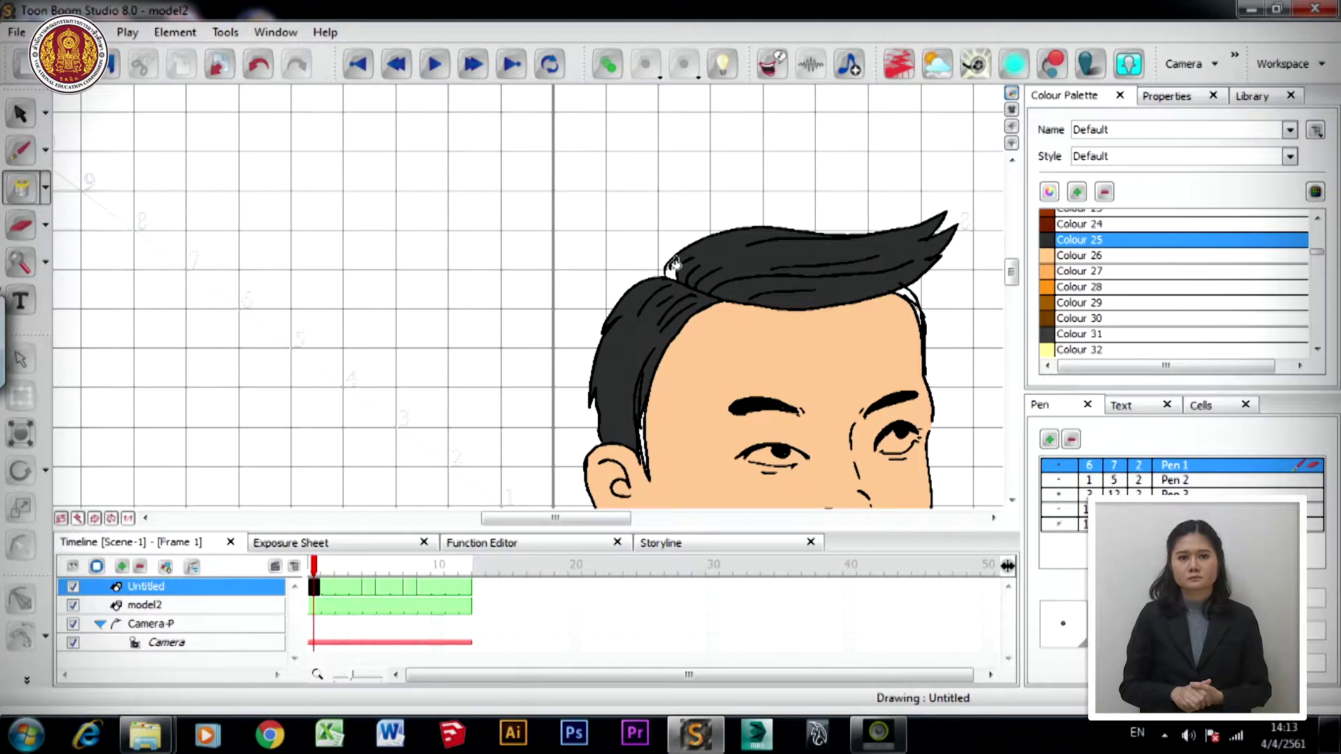
scroll(679, 399, "down", 3)
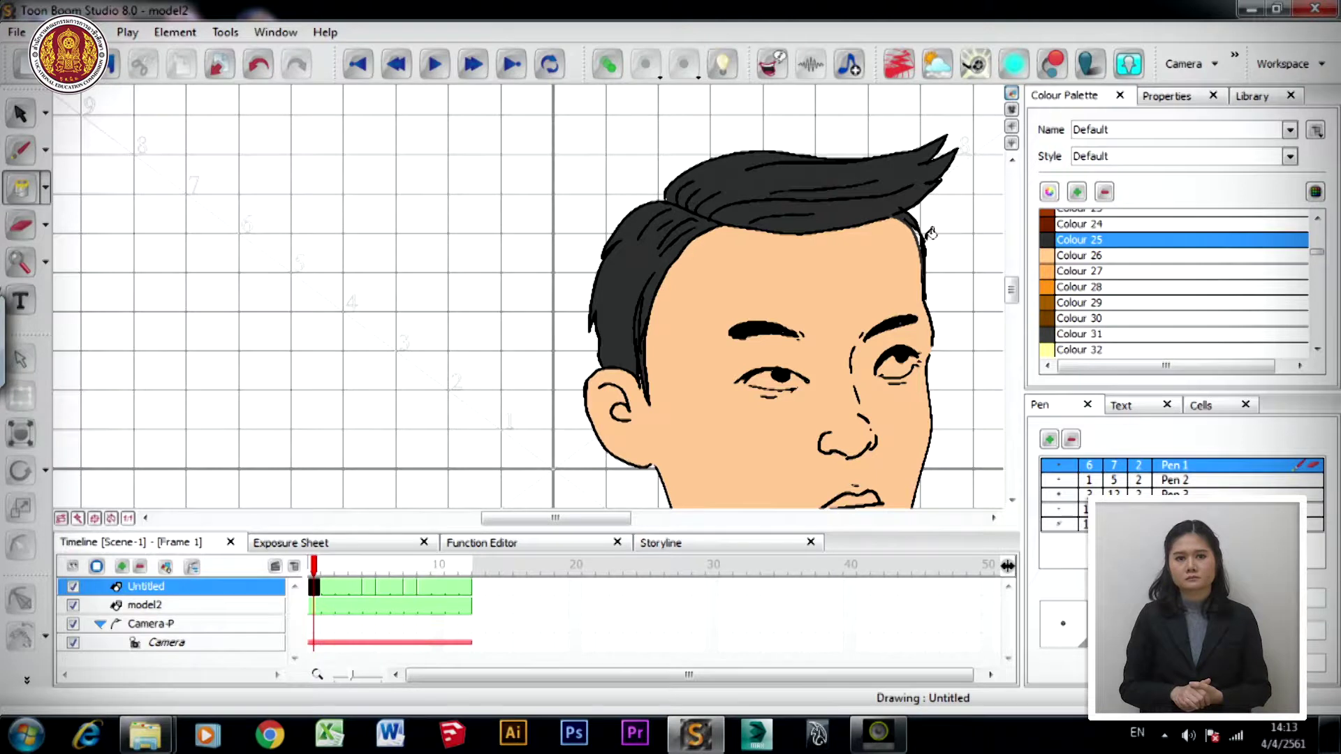
- Look through the colour palette beyond Colour 32 for a colour for the character's shirt
scroll(941, 324, "down", 10)
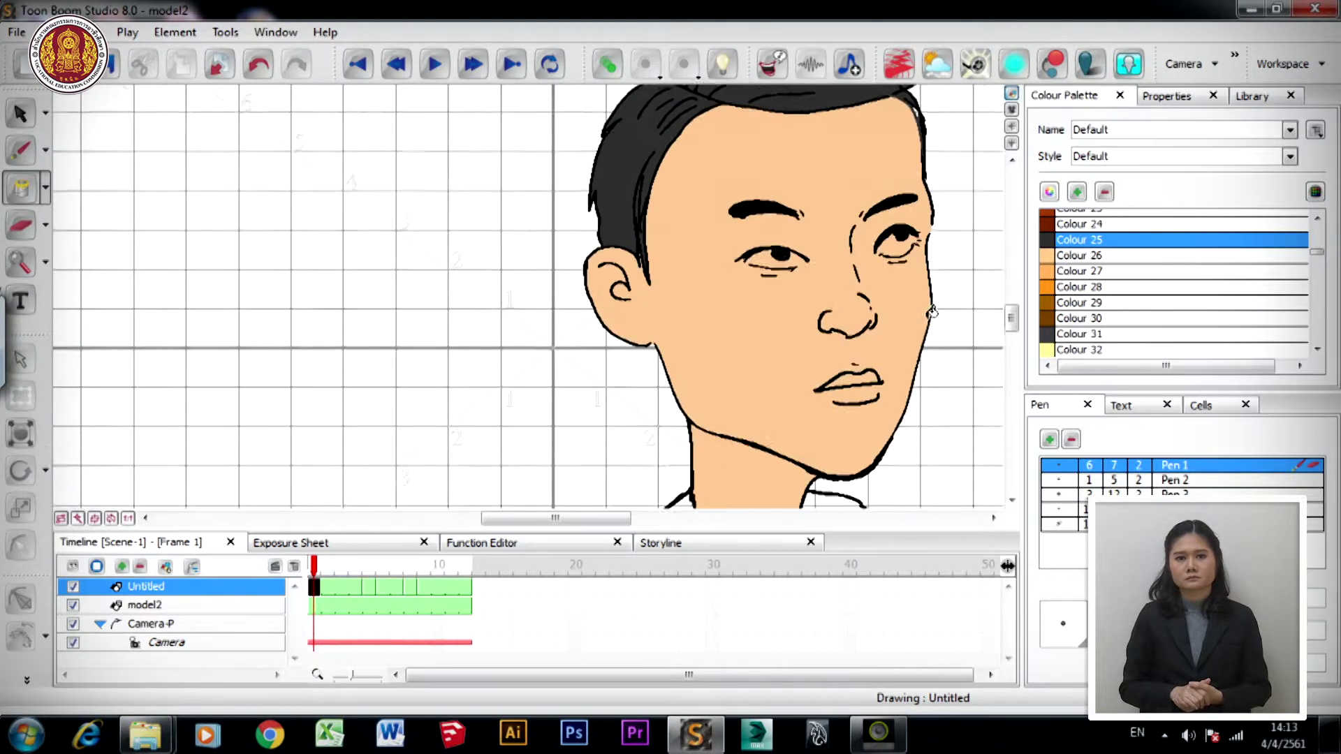
scroll(858, 313, "up", 4)
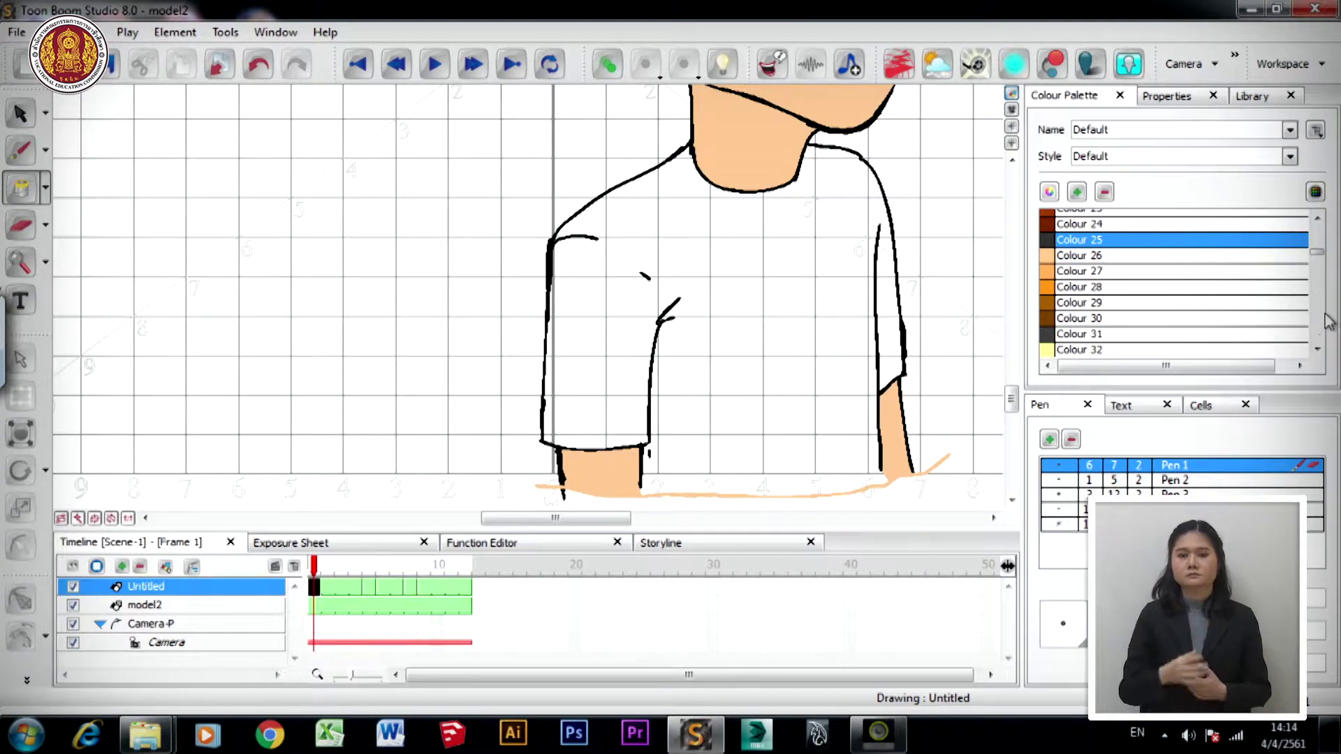
left_click(1318, 349)
left_click(1318, 349)
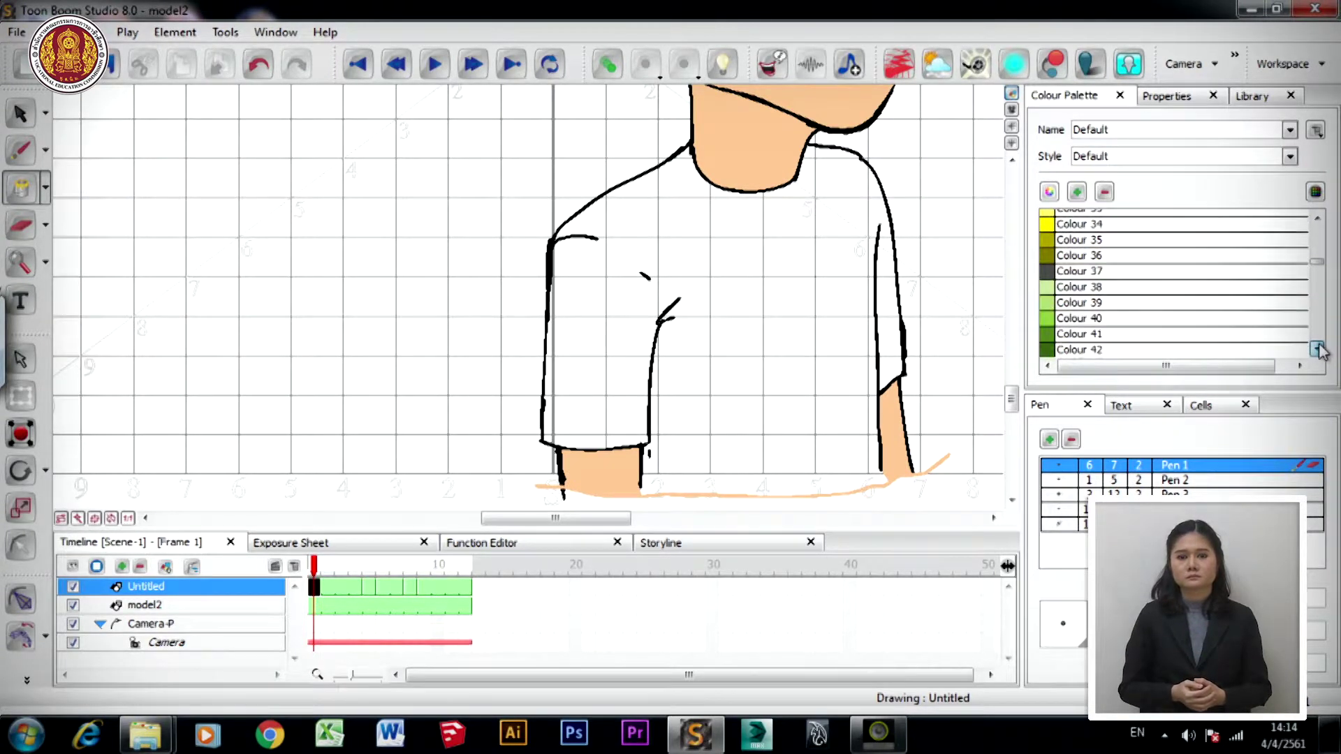
left_click(1318, 348)
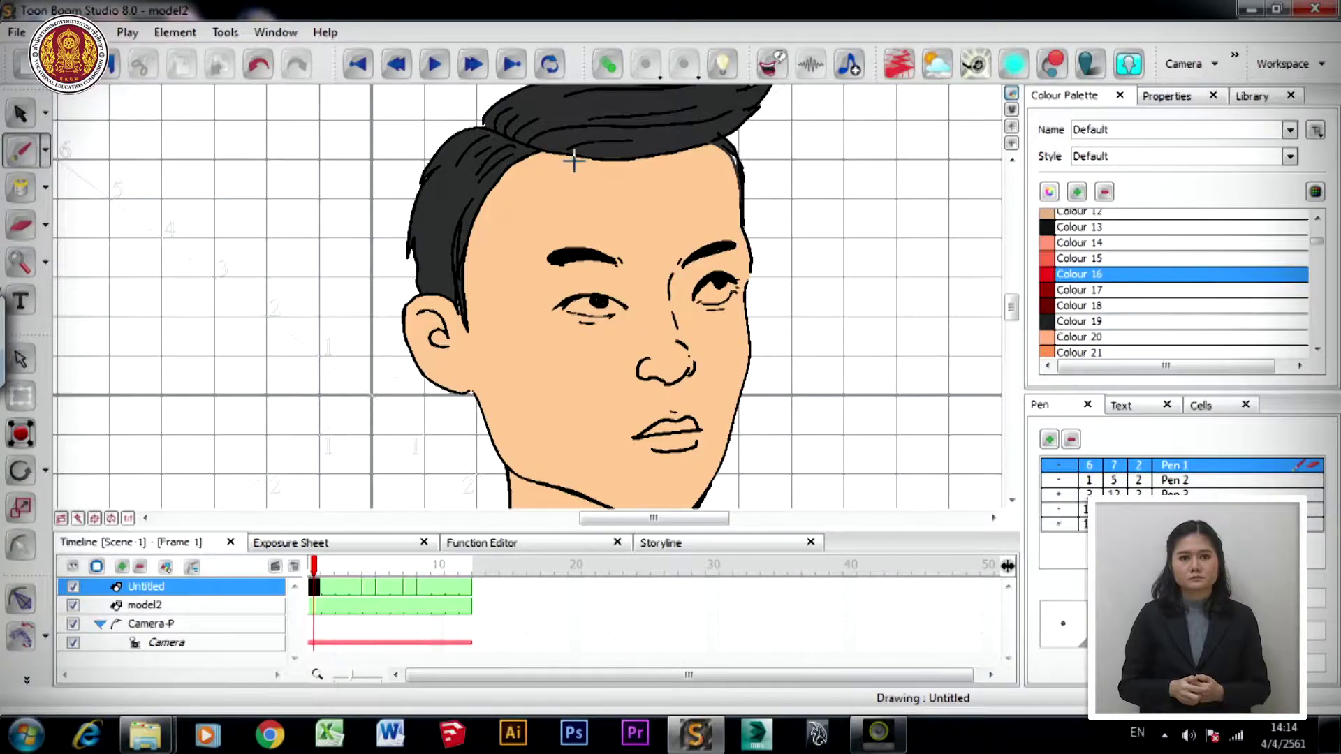
- Brush two Colour 16 guide lines down the face from hairline to jaw, one beside each eyebrow's outer end, to mark off shading areas
left_click_drag(566, 163, 551, 197)
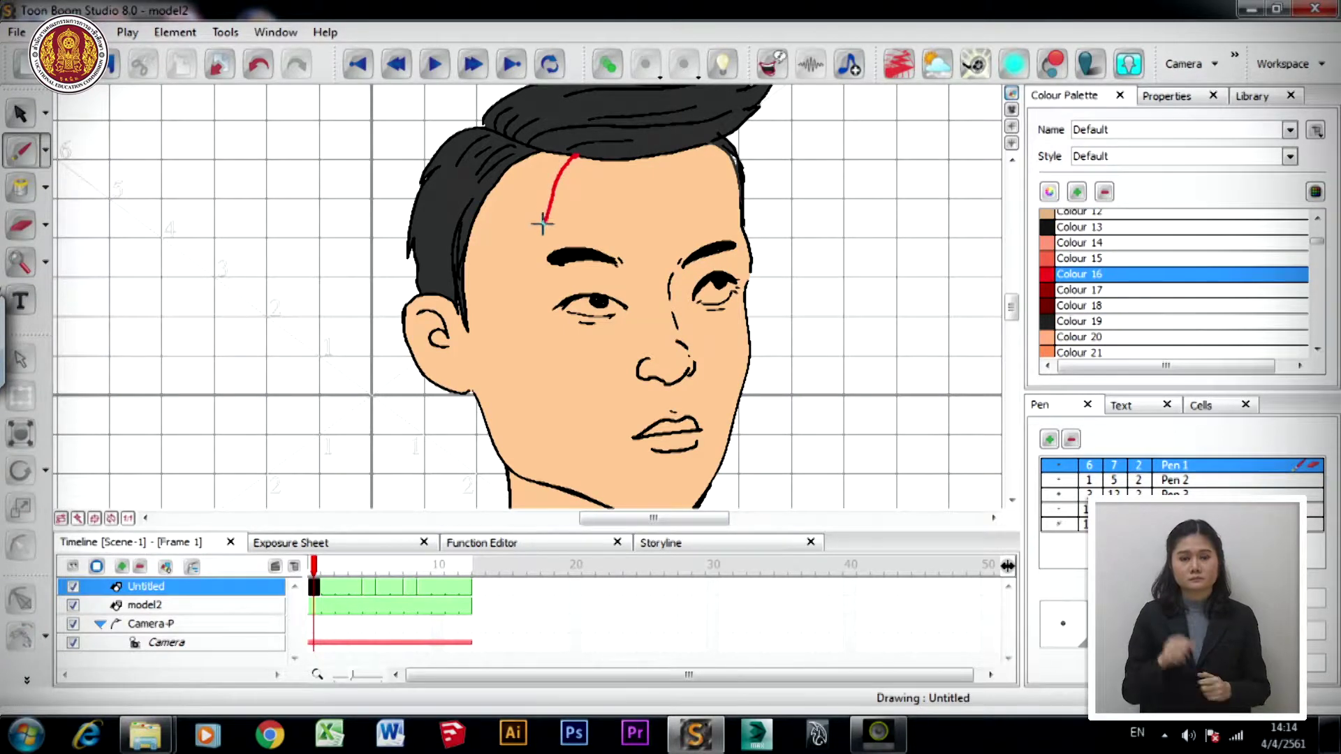
left_click_drag(547, 328, 613, 506)
left_click_drag(846, 364, 627, 358)
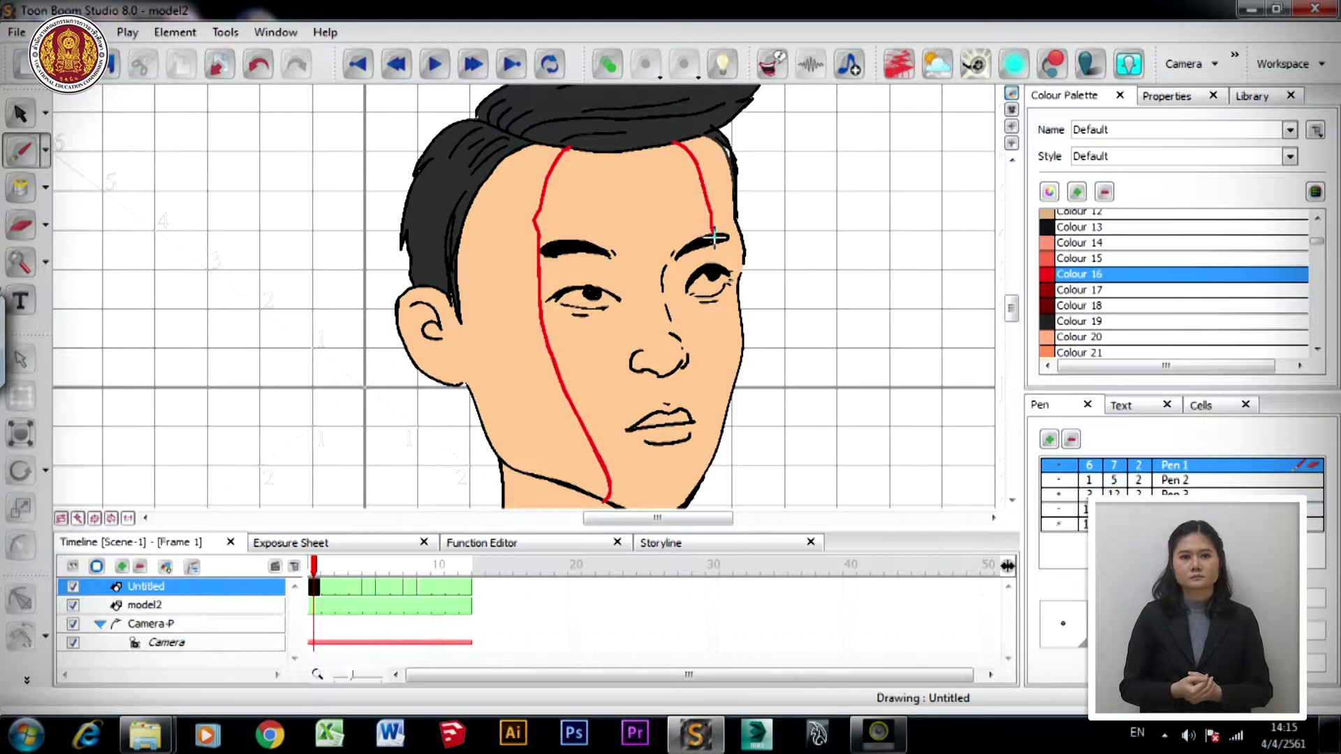
mouse_move(715, 272)
left_mouse_down()
mouse_move(711, 394)
mouse_move(665, 517)
left_mouse_up()
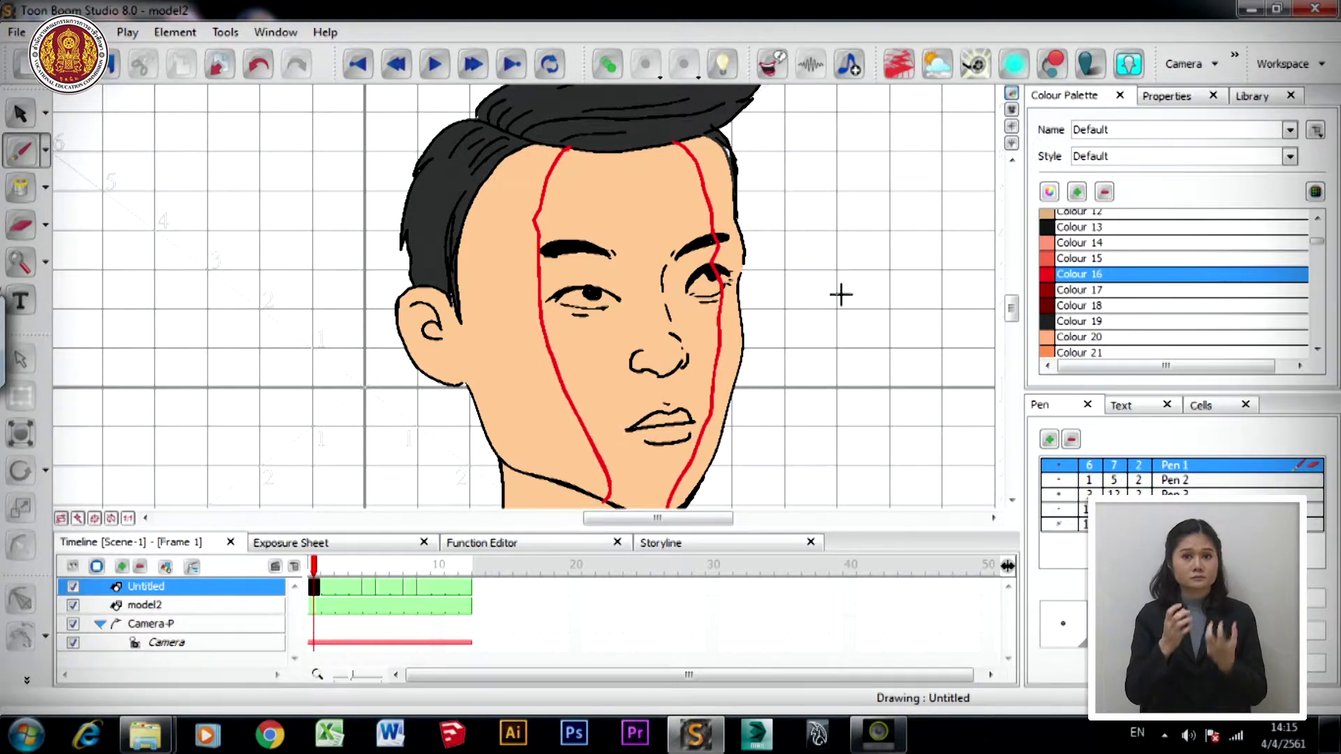
mouse_move(789, 375)
left_mouse_down()
mouse_move(847, 260)
mouse_move(832, 308)
mouse_move(860, 287)
mouse_move(838, 364)
left_mouse_up()
key("ctrl+z")
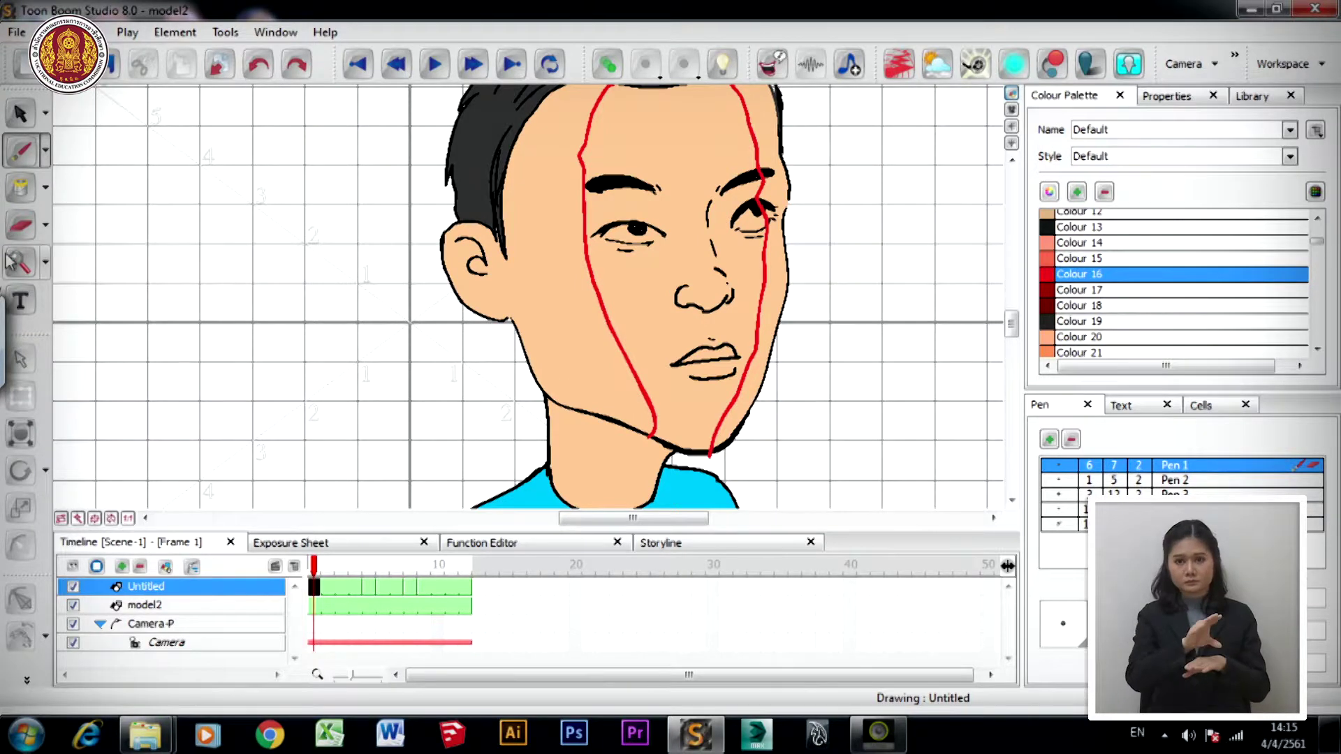
- Add a new palette colour based on Colour 6 and darken it to R 218, G 185, B 152 for the face shadow
left_click(21, 187)
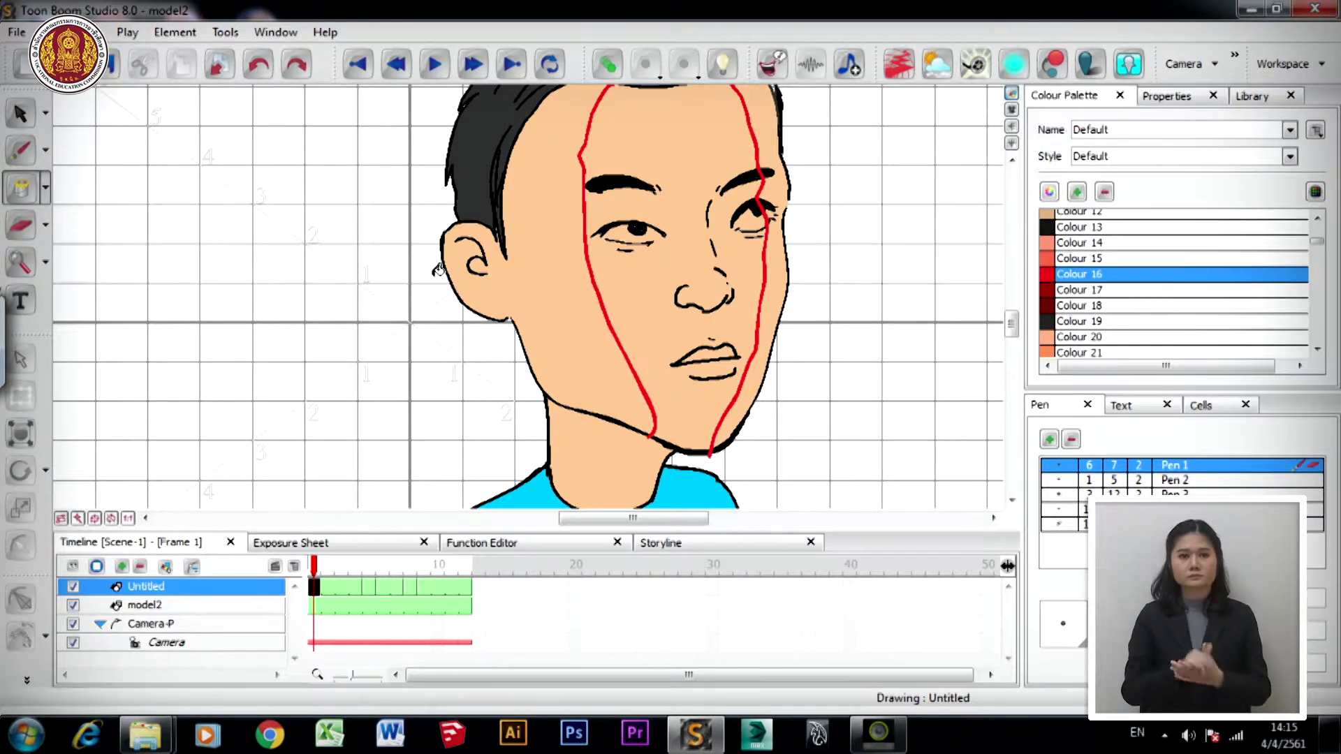
left_click(579, 305)
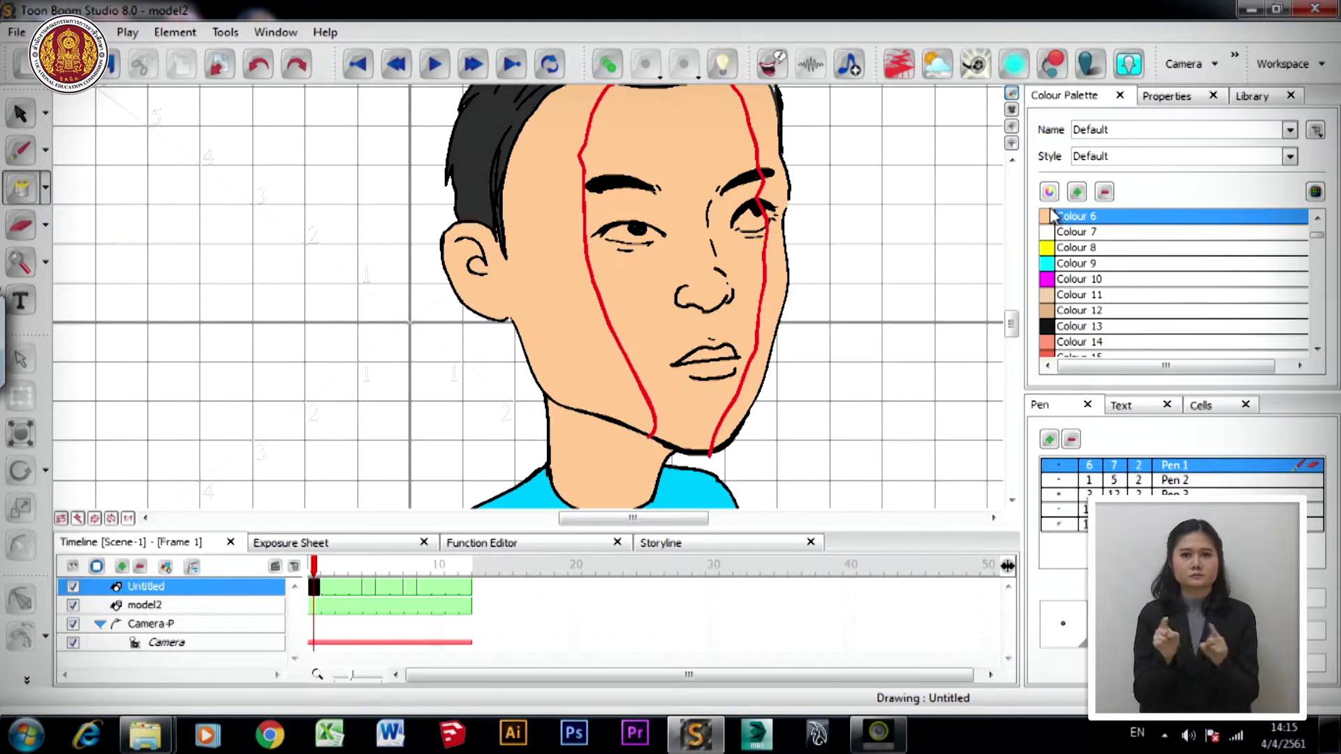
left_click(1078, 193)
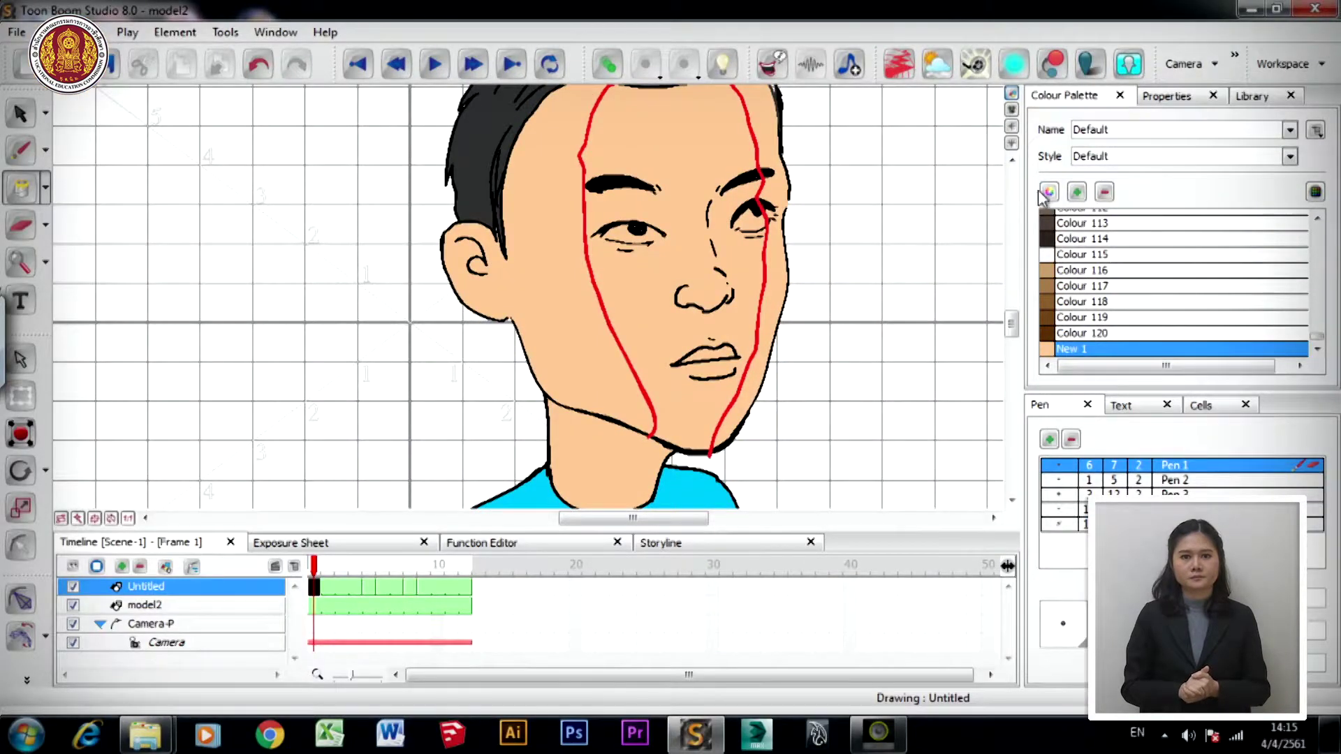
left_click(1047, 193)
left_click_drag(711, 246, 1148, 202)
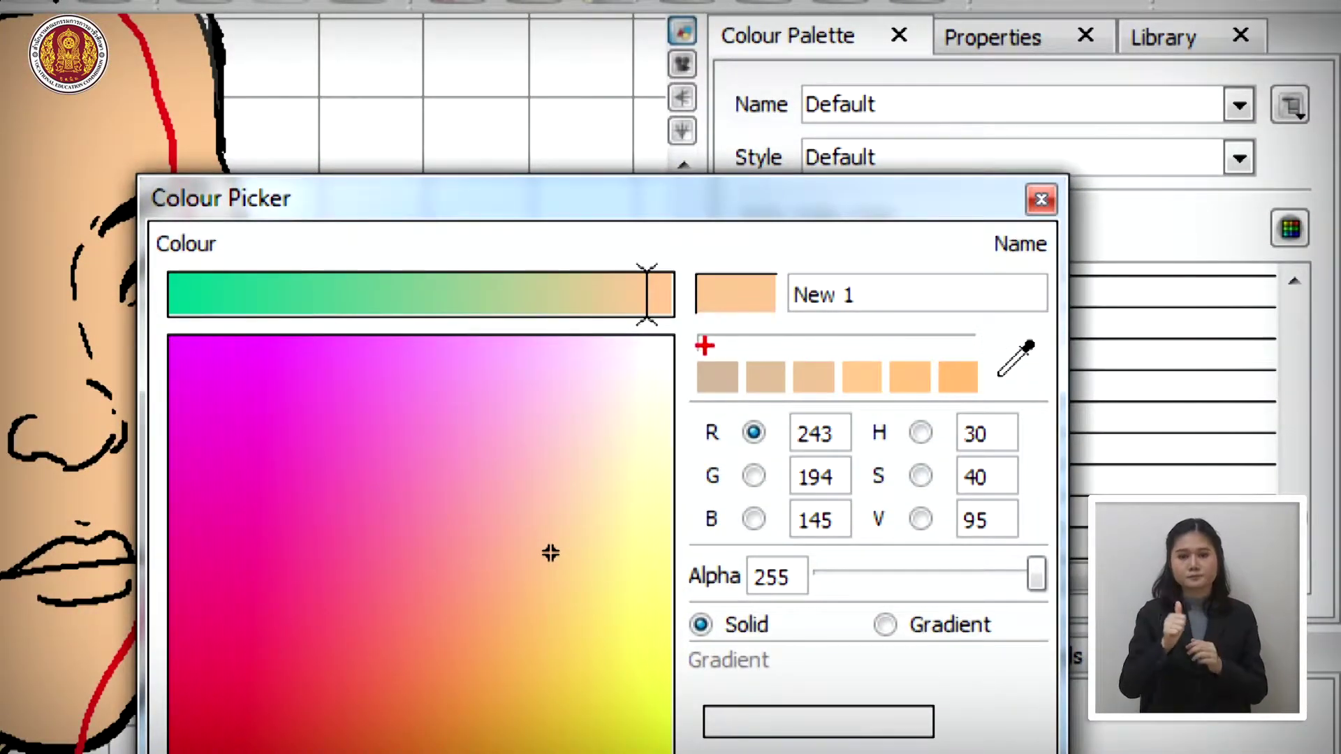
mouse_move(689, 347)
left_mouse_down()
mouse_move(691, 383)
mouse_move(995, 404)
left_mouse_up()
mouse_move(779, 322)
left_mouse_down()
mouse_move(681, 297)
mouse_move(763, 244)
left_mouse_up()
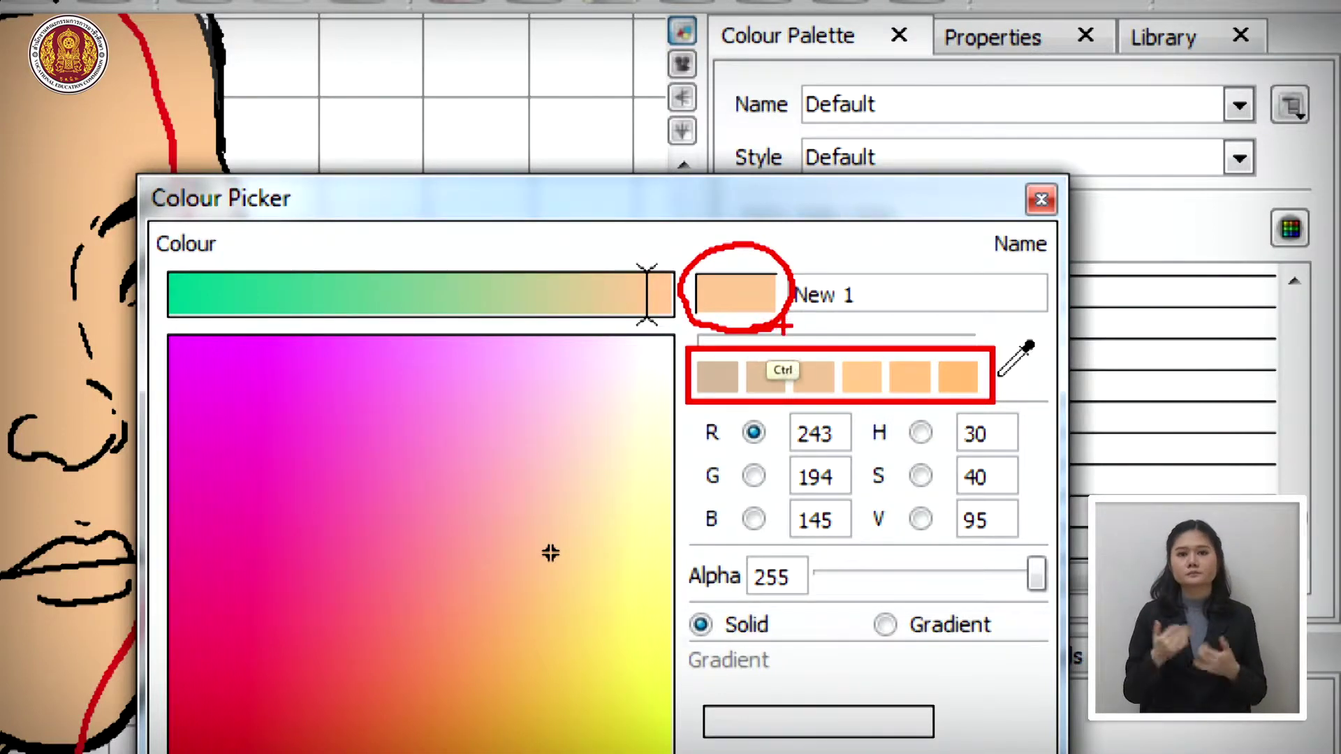
left_click_drag(815, 354, 764, 314)
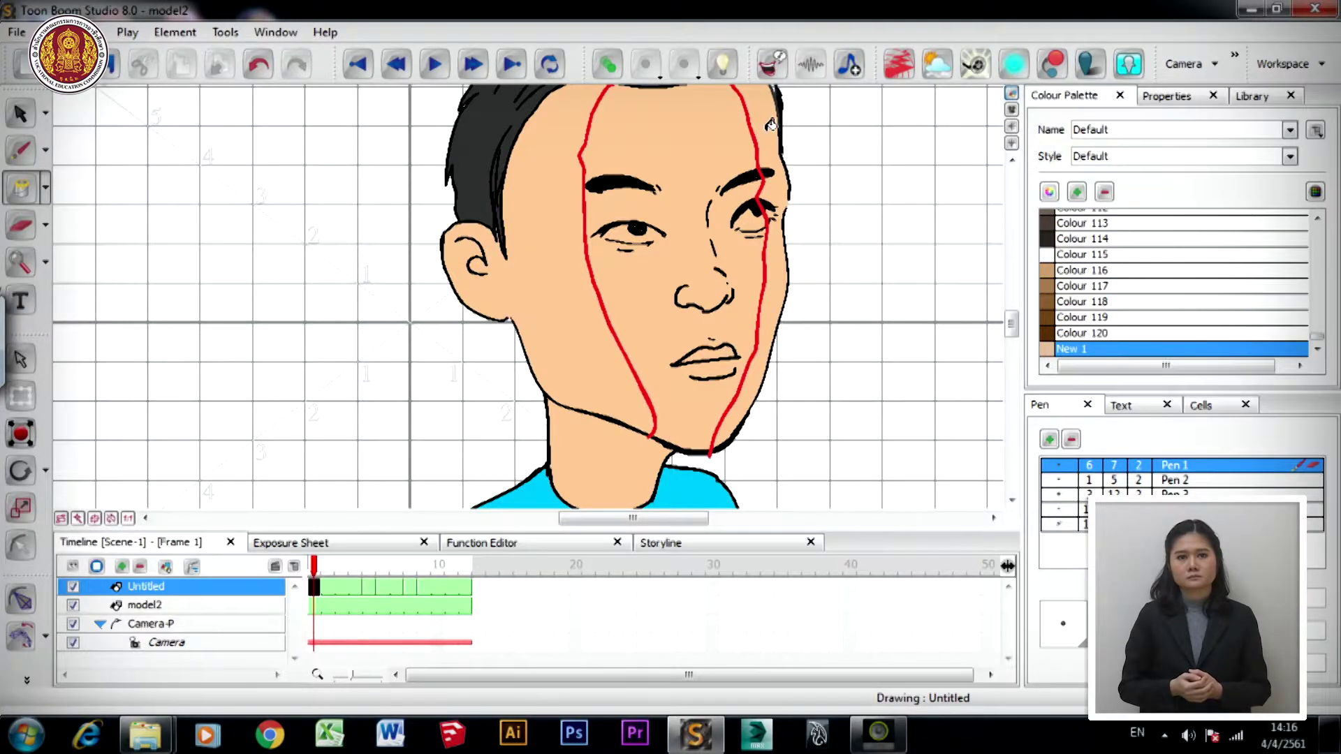
- Fill the narrow strip along the far side of the face with New 1 and delete its red guide line
left_click(771, 124)
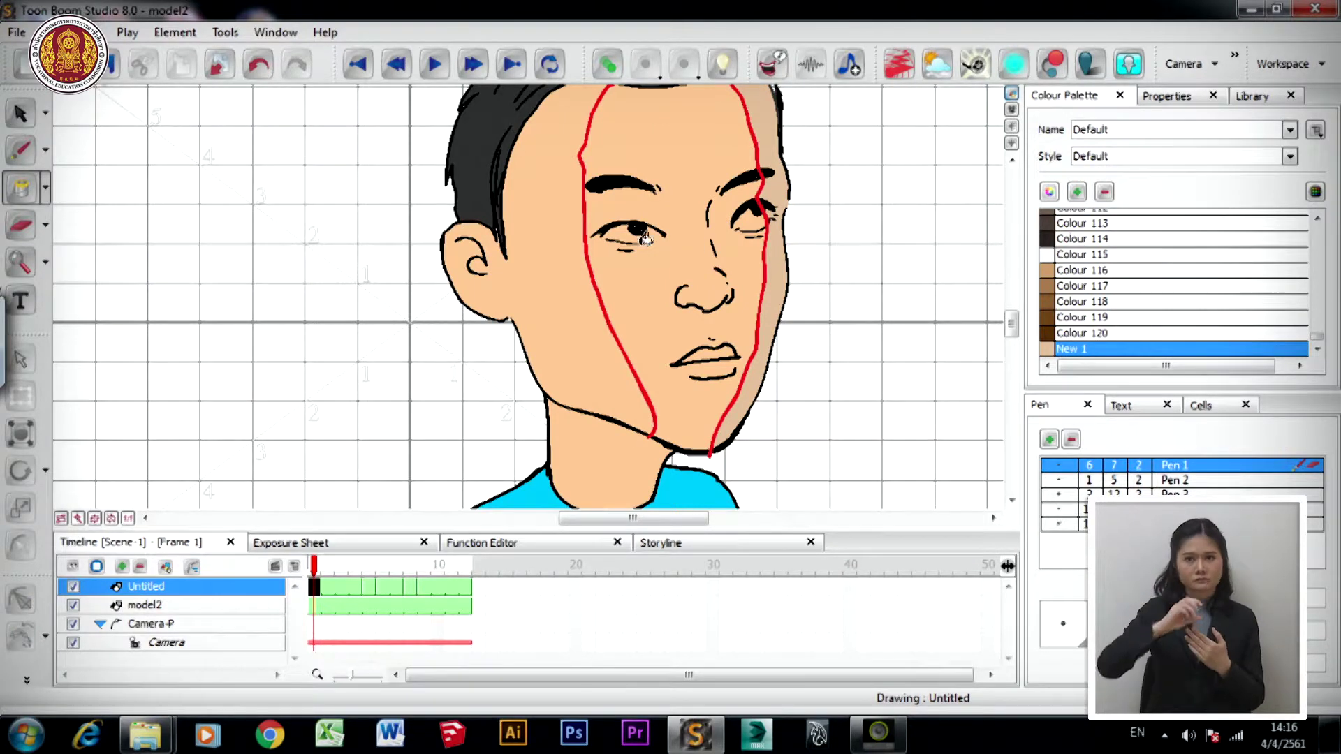
left_click(21, 114)
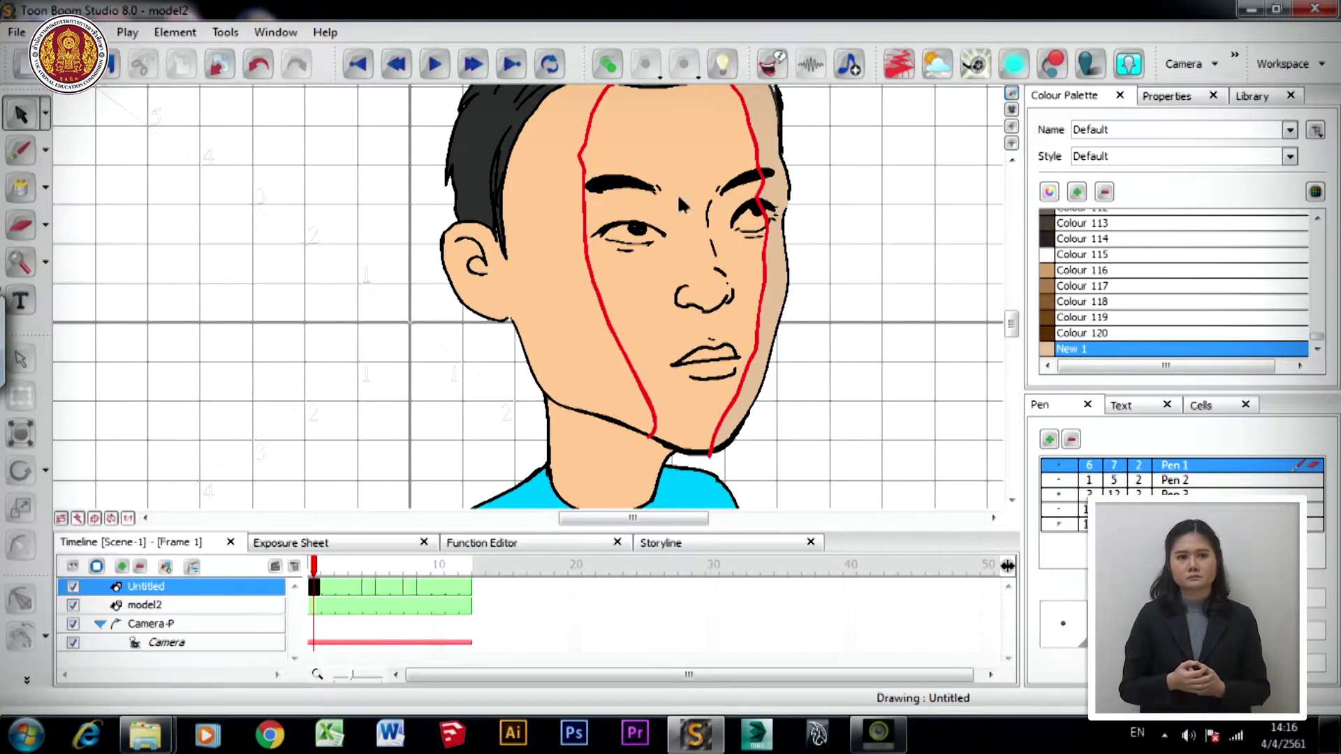
left_click(754, 163)
key("Delete")
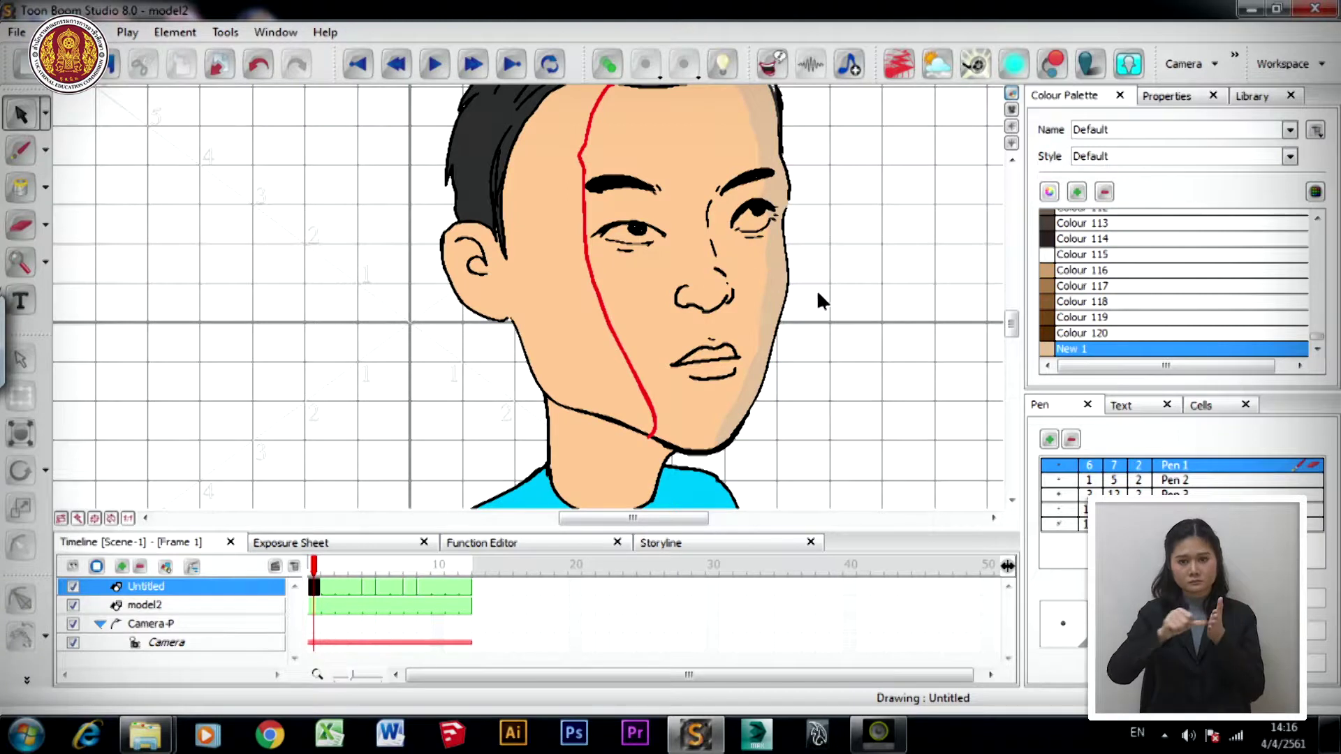
- Adjust the New 1 shadow colour to a warmer tan of R 228, G 175, B 129
mouse_move(836, 262)
left_mouse_down()
mouse_move(764, 345)
mouse_move(817, 228)
mouse_move(765, 215)
left_mouse_up()
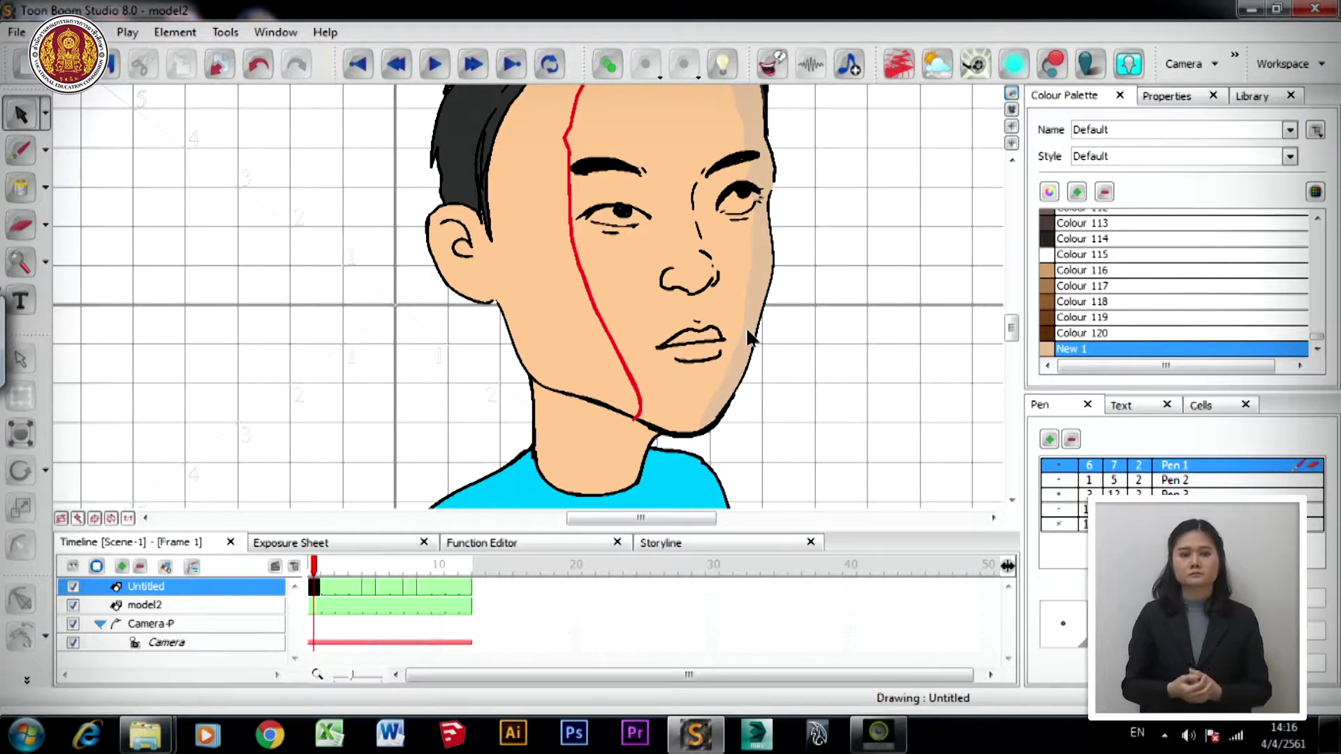
scroll(753, 351, "up", 2)
mouse_move(915, 343)
left_mouse_down()
mouse_move(797, 347)
mouse_move(765, 369)
left_mouse_up()
left_click_drag(802, 312, 765, 378)
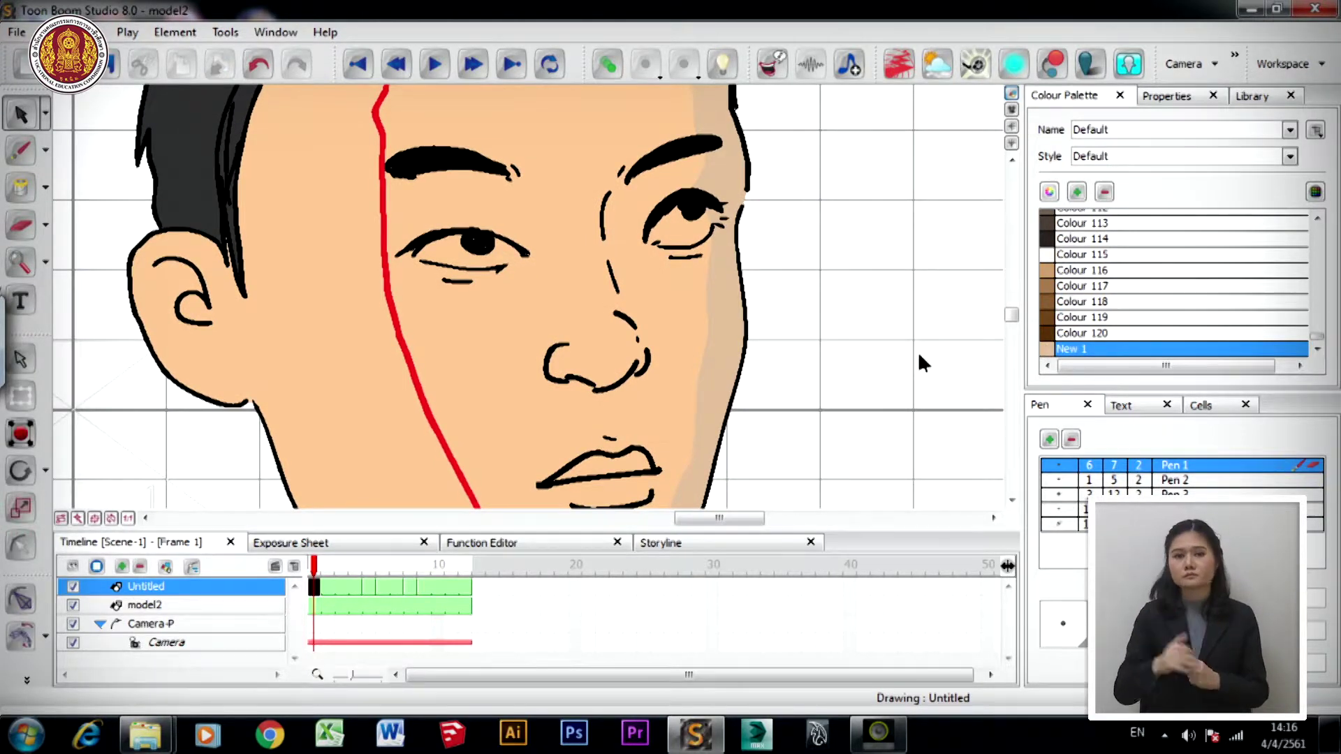
left_click(1050, 192)
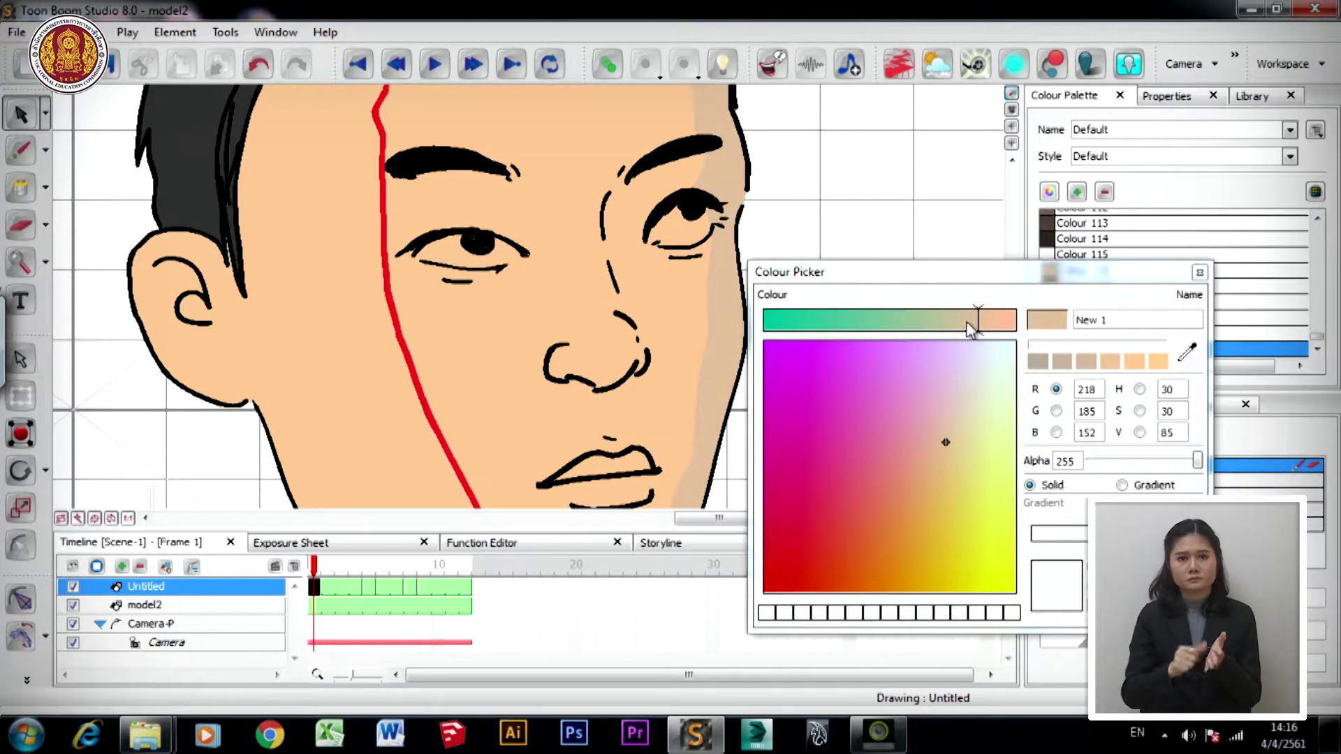
left_click_drag(983, 329, 990, 328)
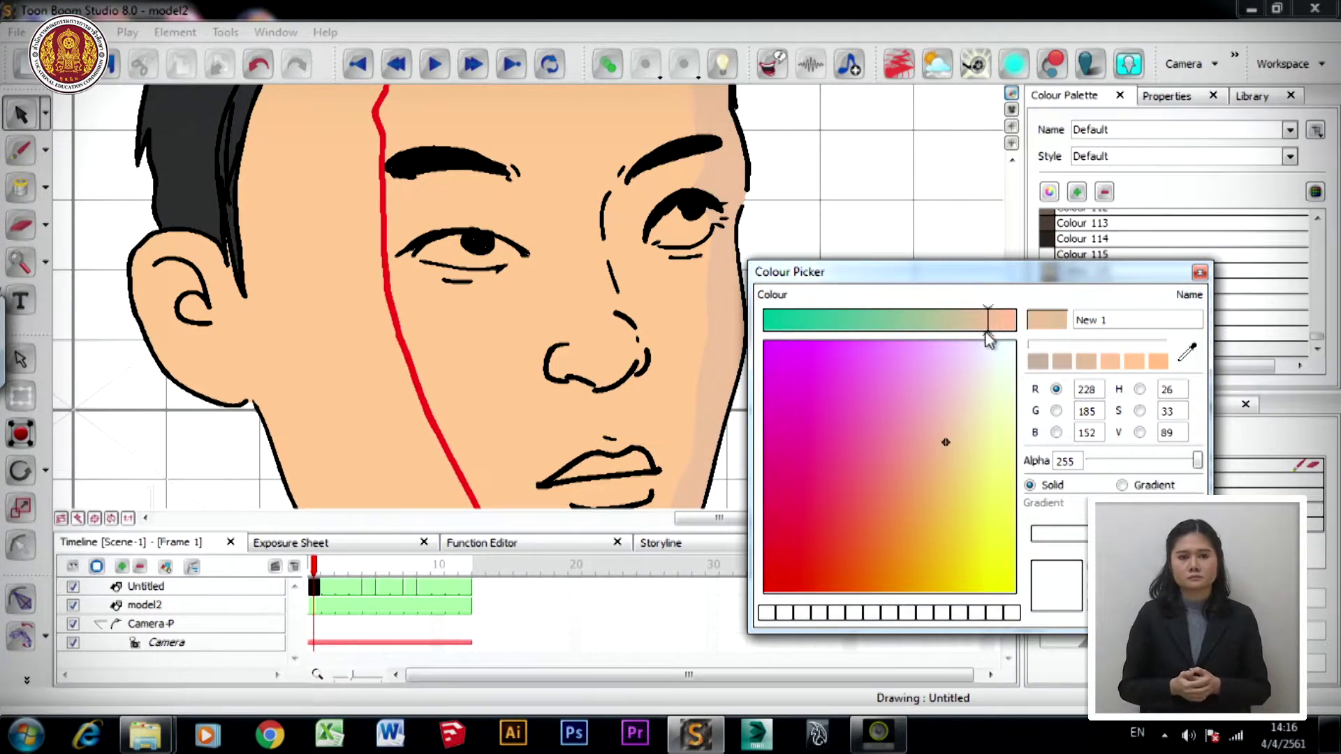
mouse_move(937, 440)
left_mouse_down()
mouse_move(922, 470)
mouse_move(957, 451)
mouse_move(937, 440)
mouse_move(958, 425)
mouse_move(937, 455)
left_mouse_up()
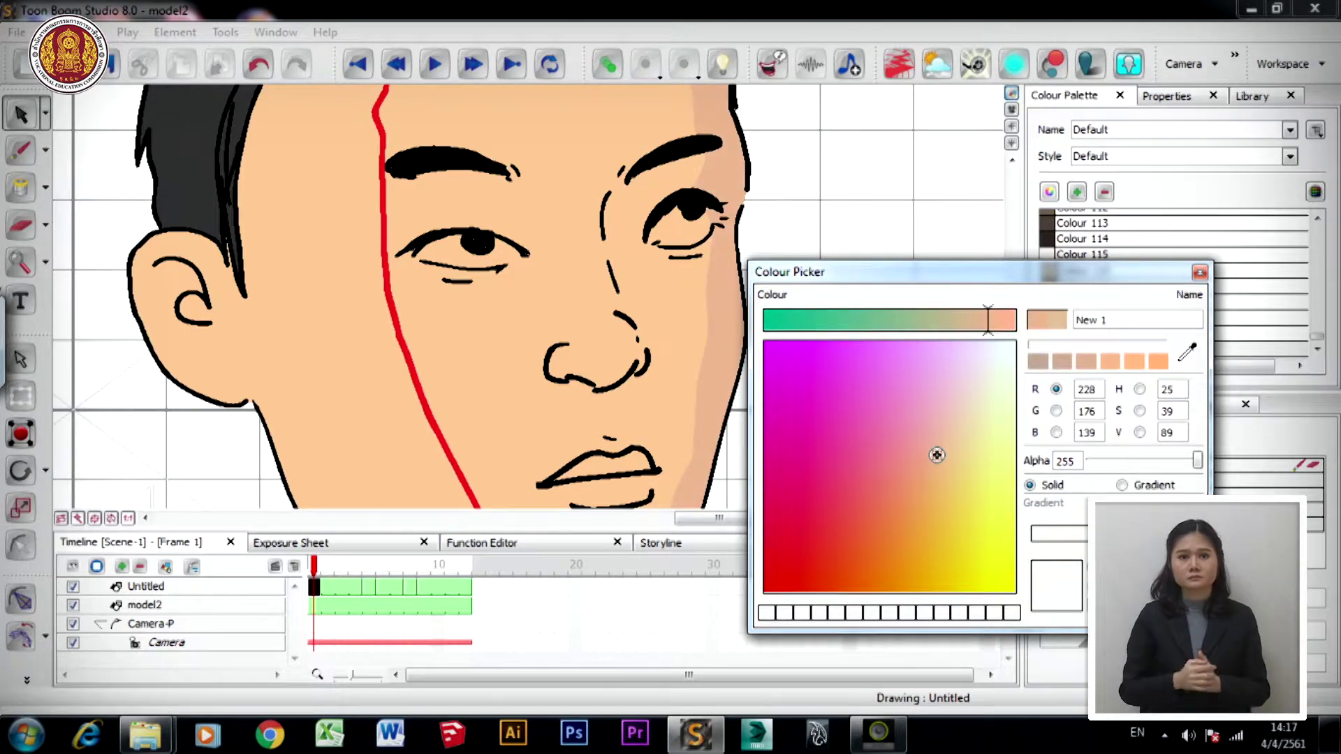
left_click_drag(935, 462, 936, 464)
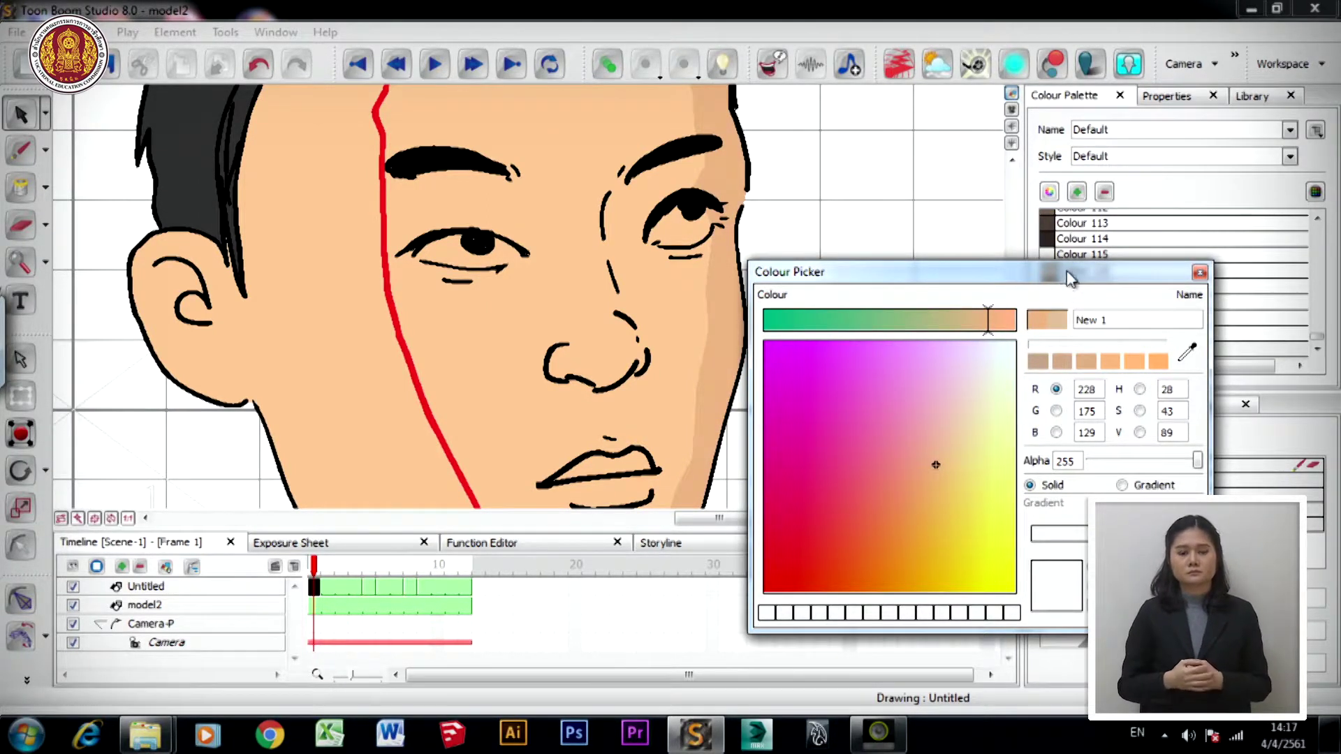
left_click_drag(1069, 273, 1055, 261)
left_click(1186, 262)
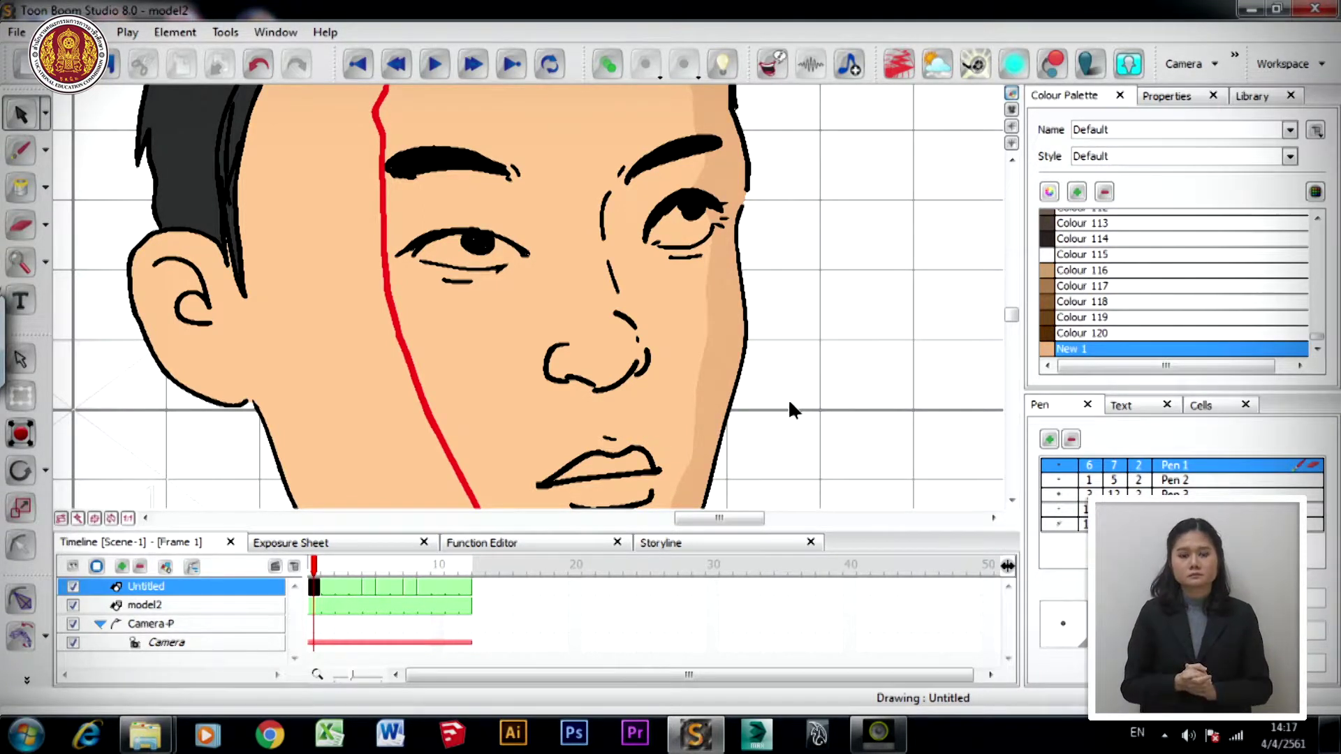
- Rename the New 1 palette colour to ผิวเงา
scroll(788, 404, "down", 2)
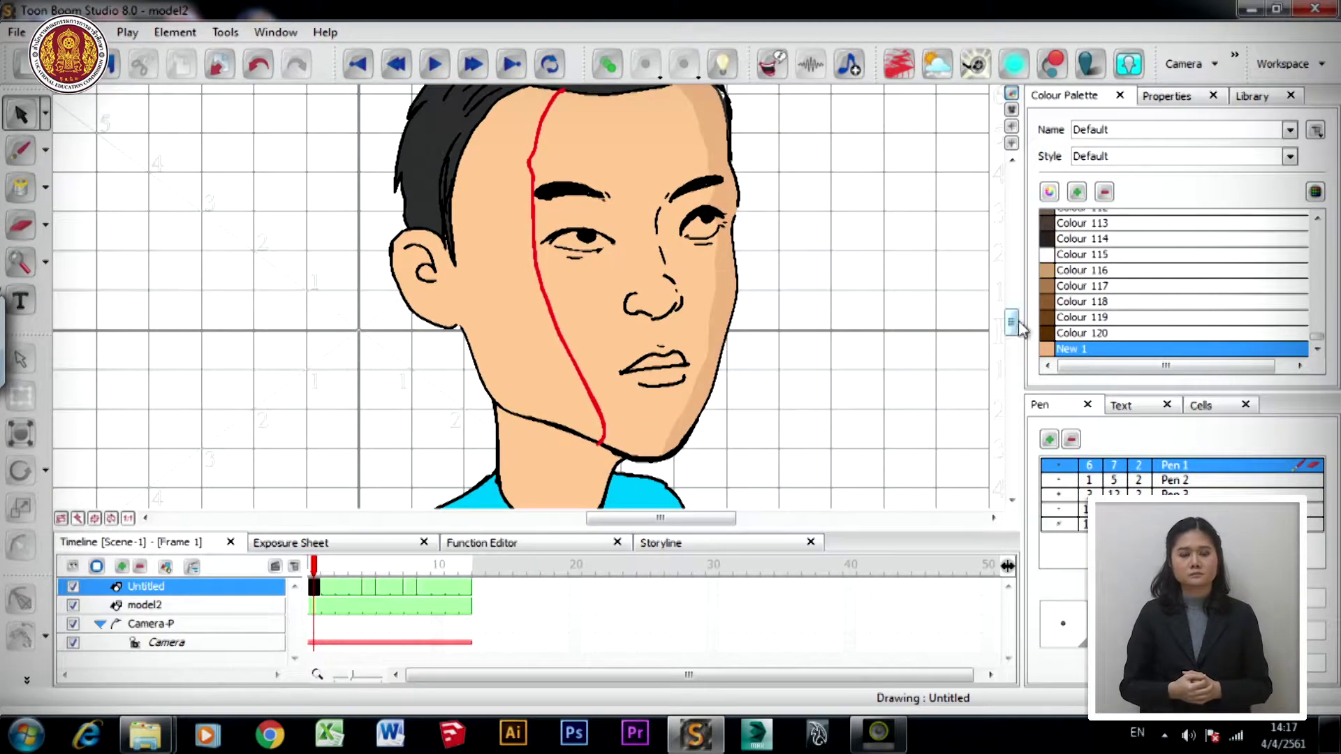
double_click(1072, 356)
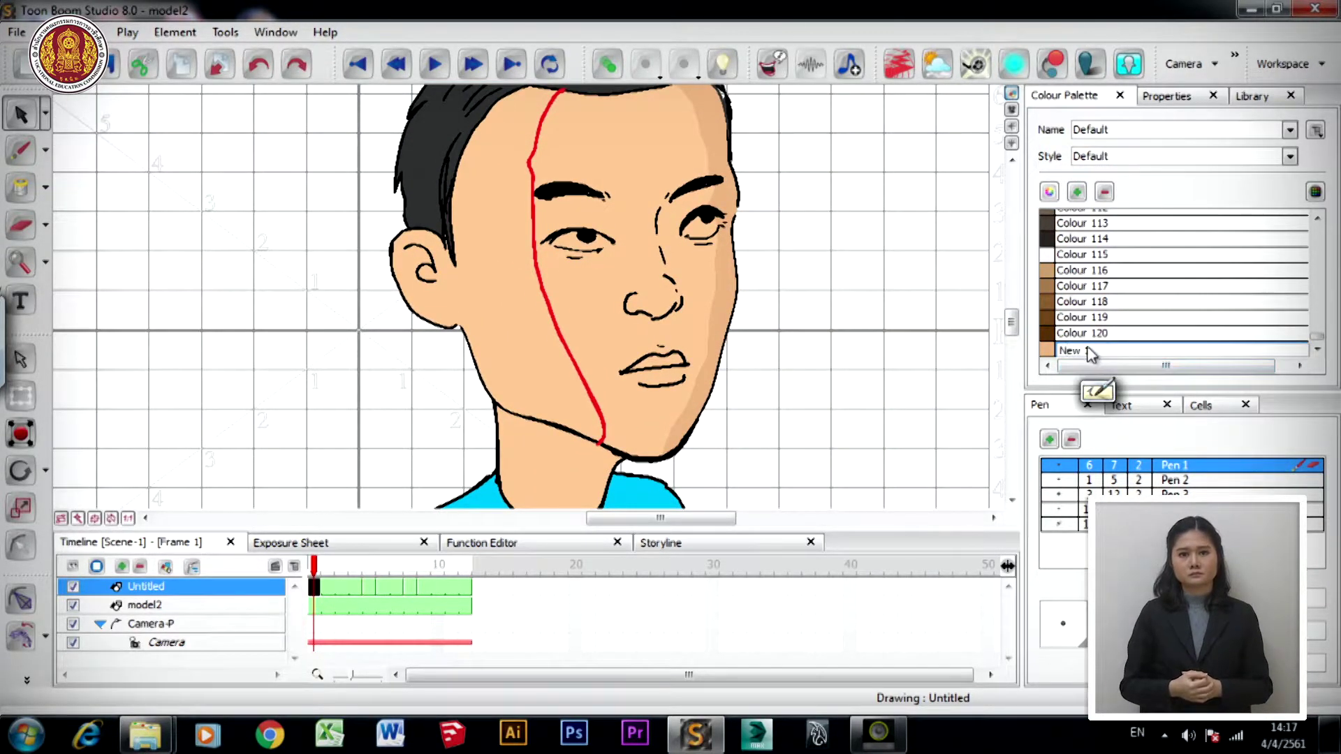
double_click(1074, 357)
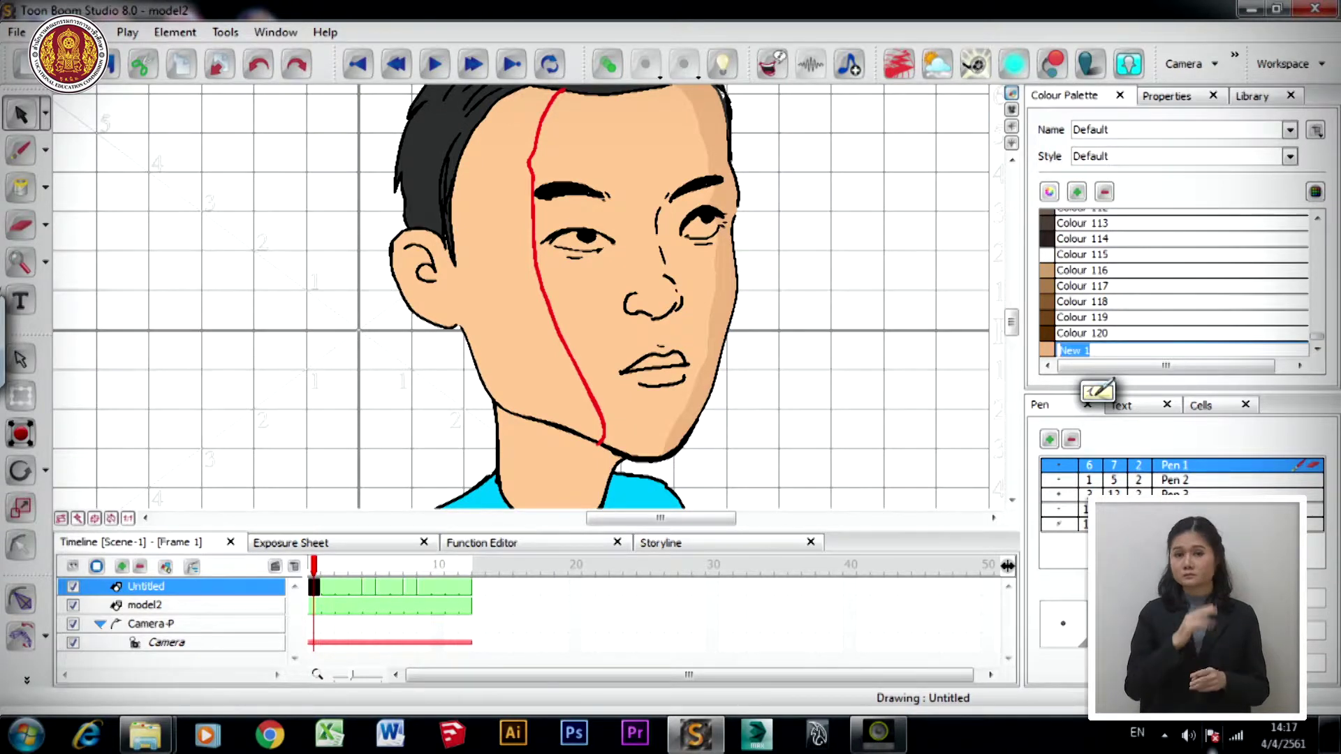
mouse_move(145, 734)
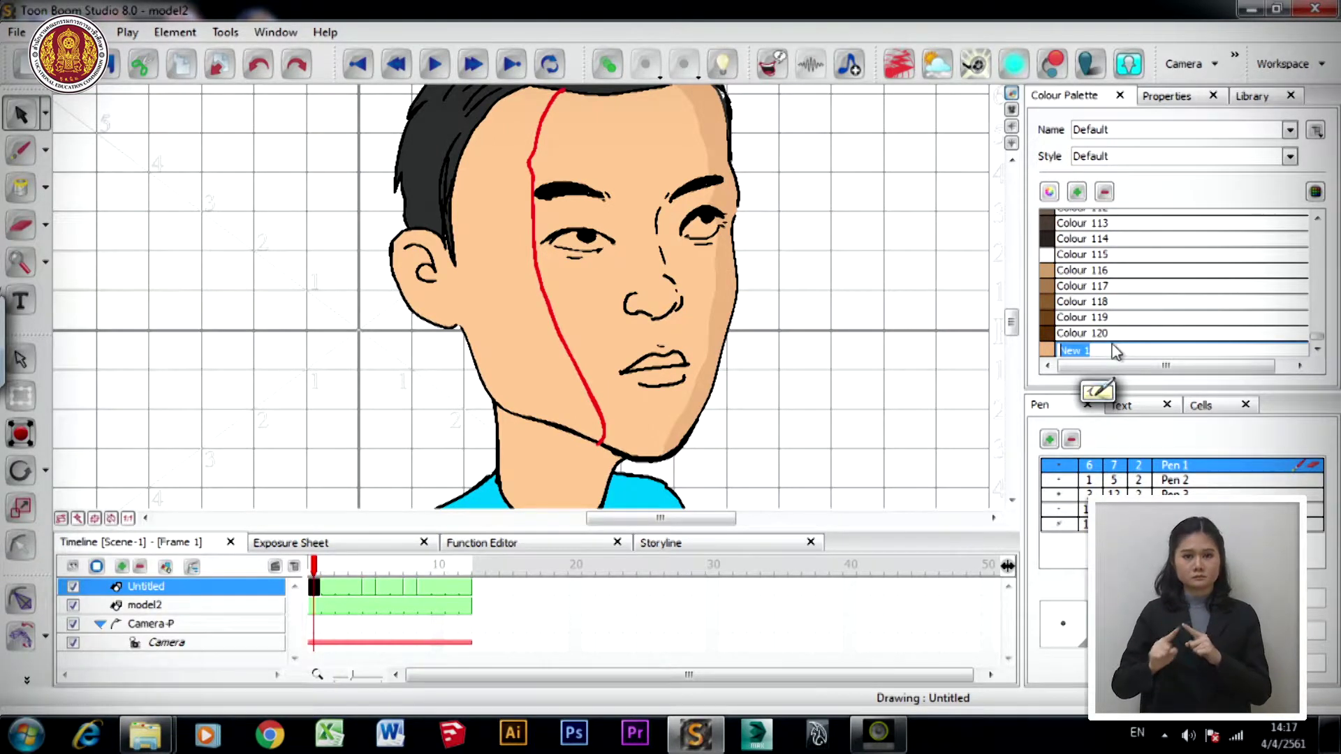
key("BackSpace")
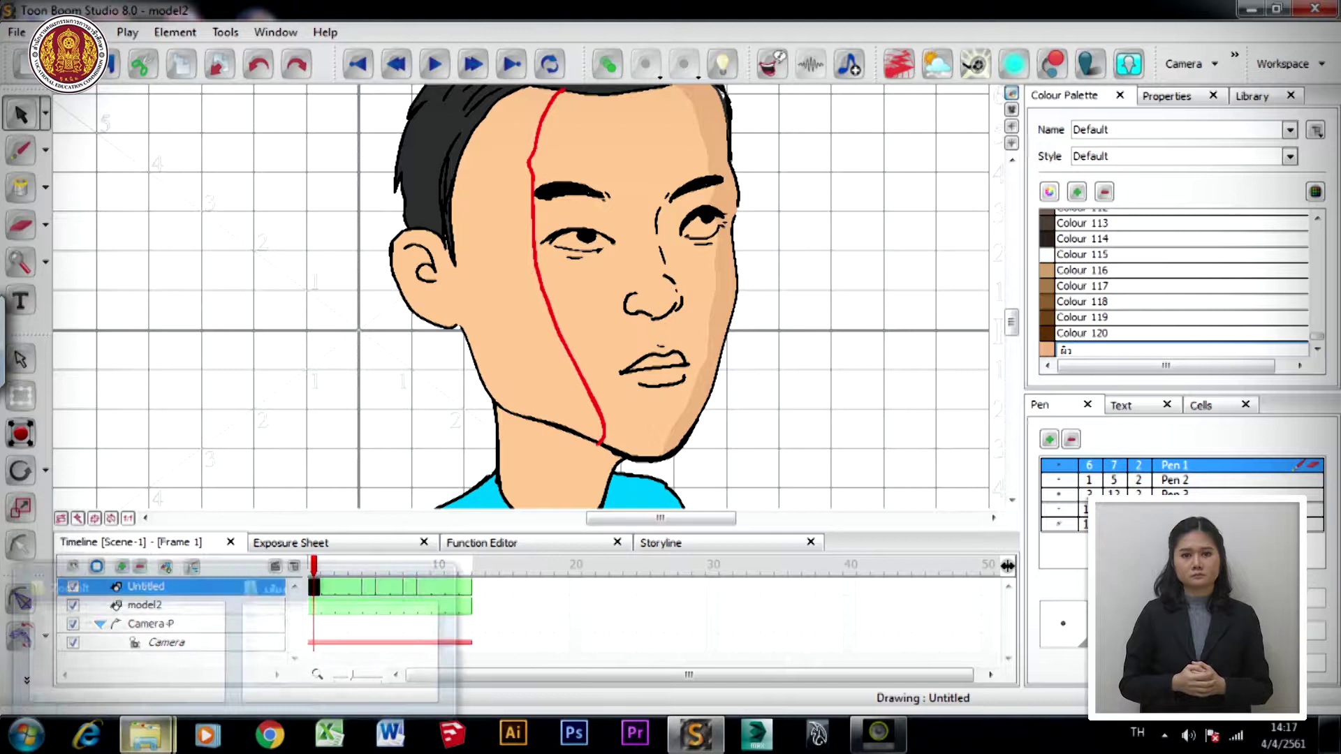
type("ผิว")
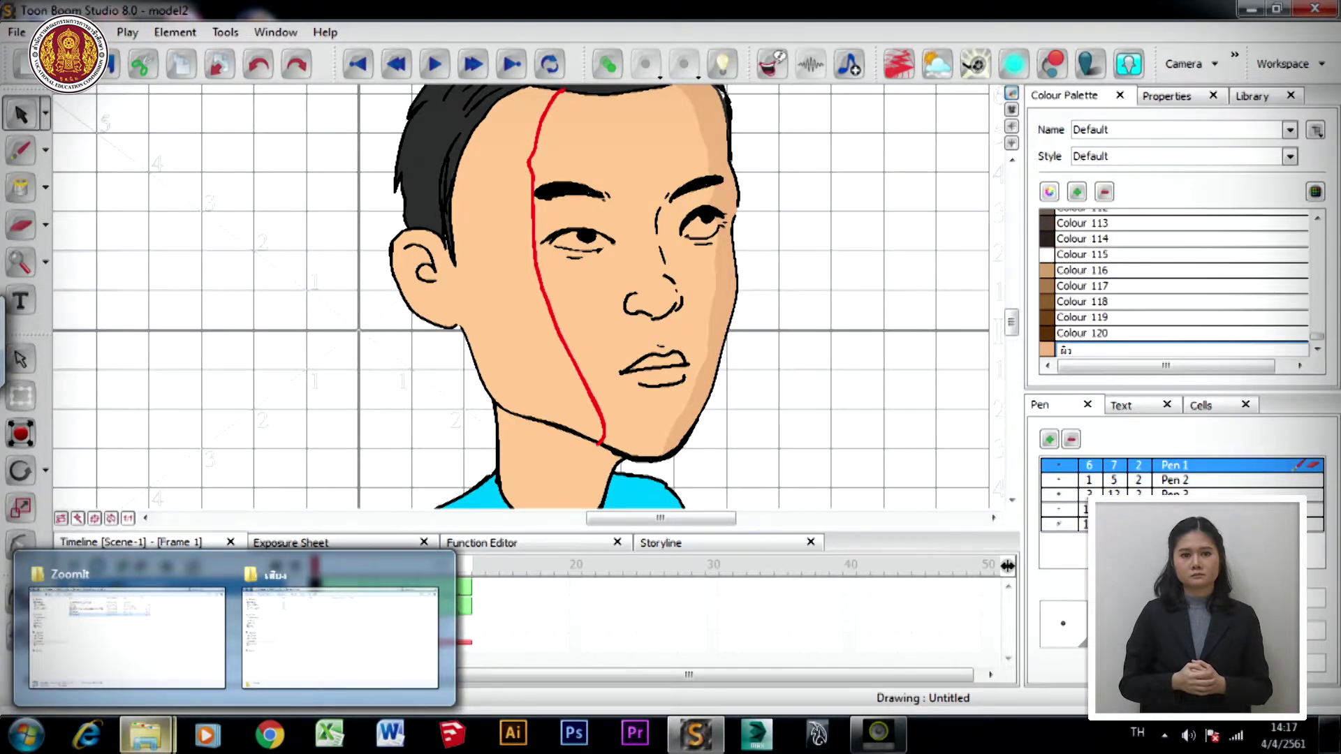
type("น")
key("BackSpace")
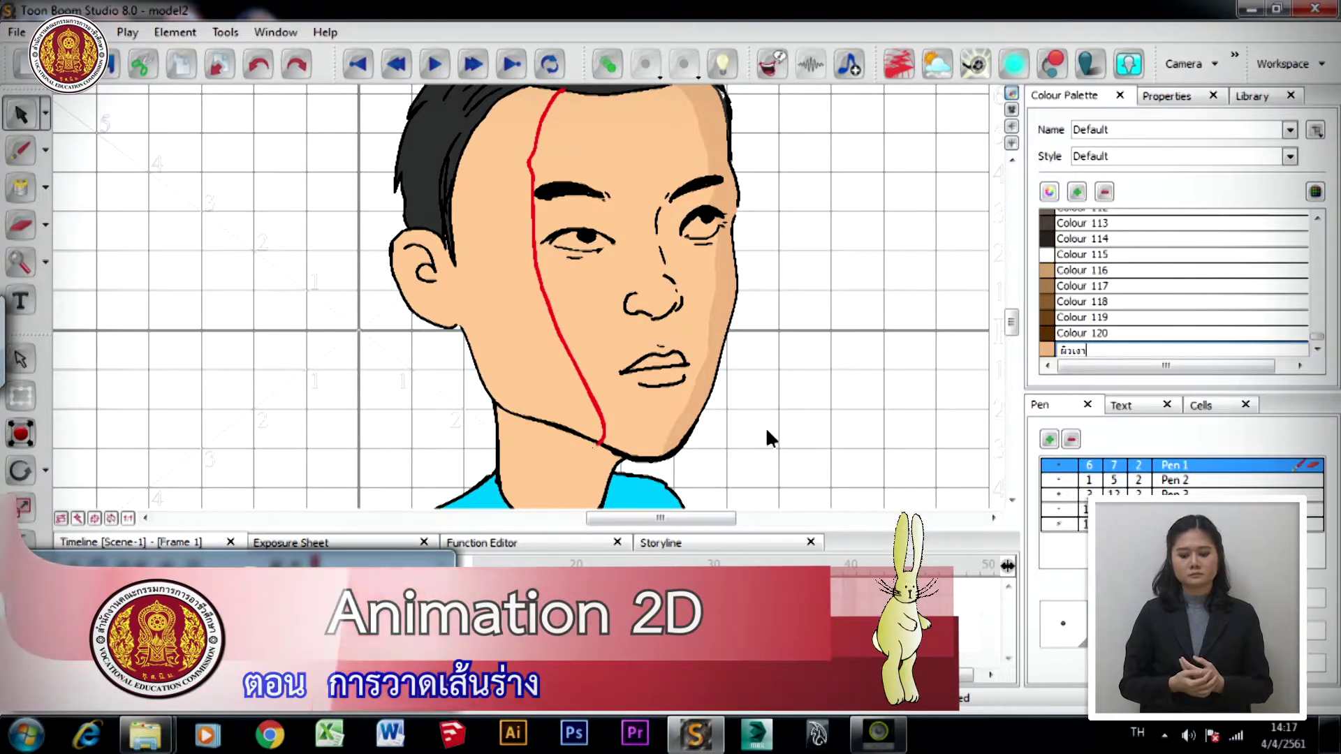
key("Return")
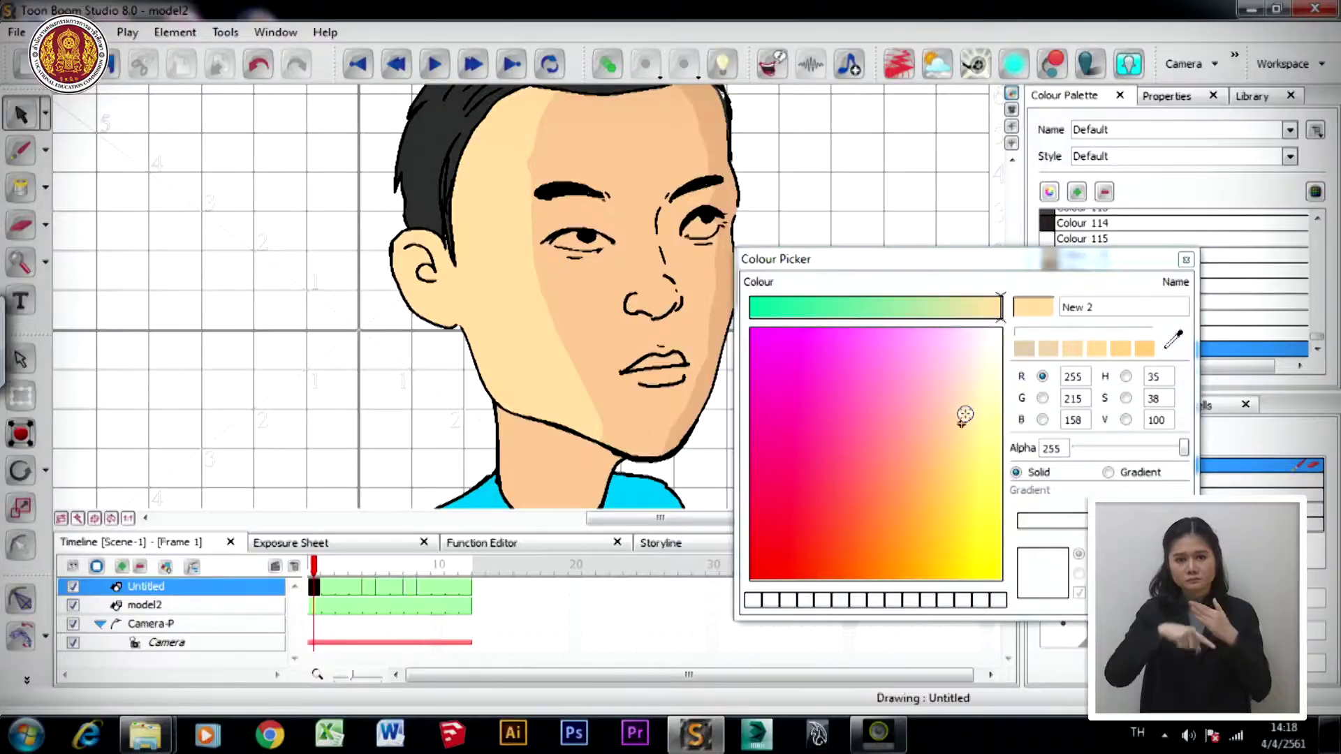
- Adjust the New 2 highlight colour on the ear side of the face to R 255, G 211, B 163
left_click_drag(965, 415, 946, 411)
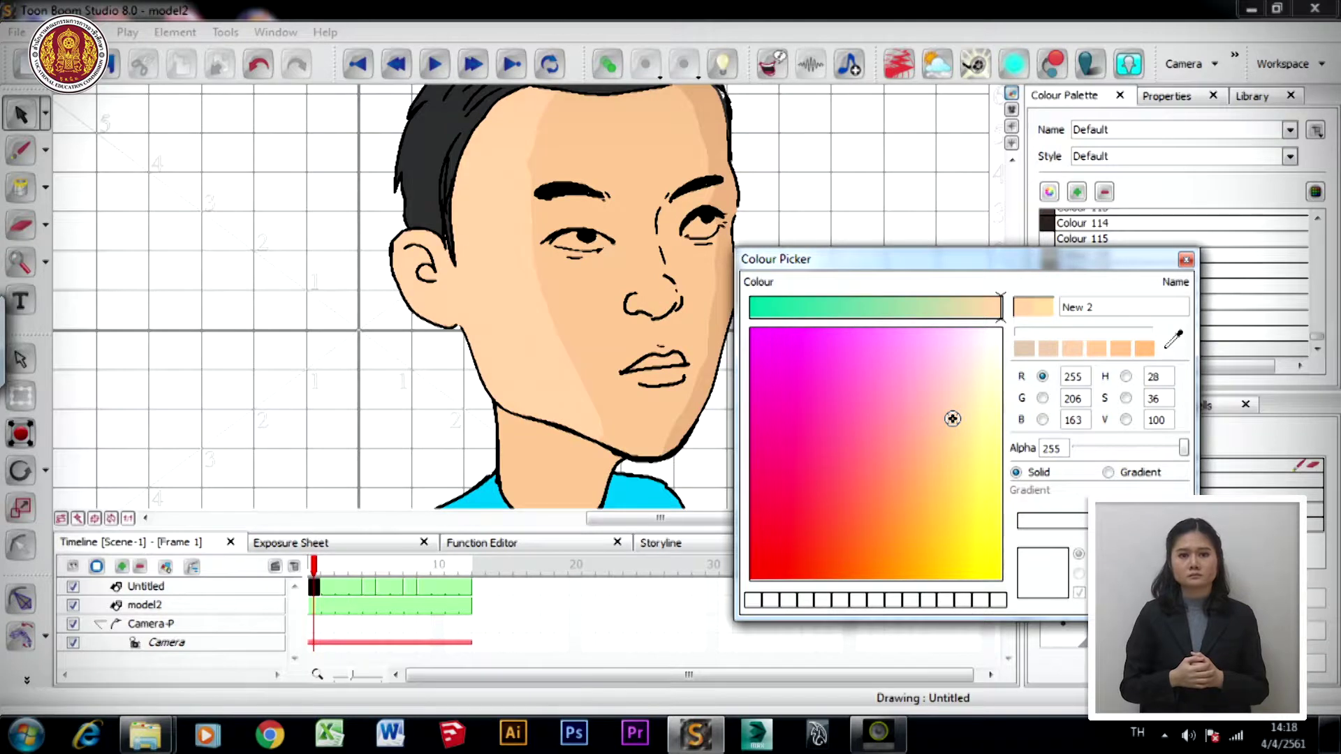
left_click_drag(952, 414, 959, 416)
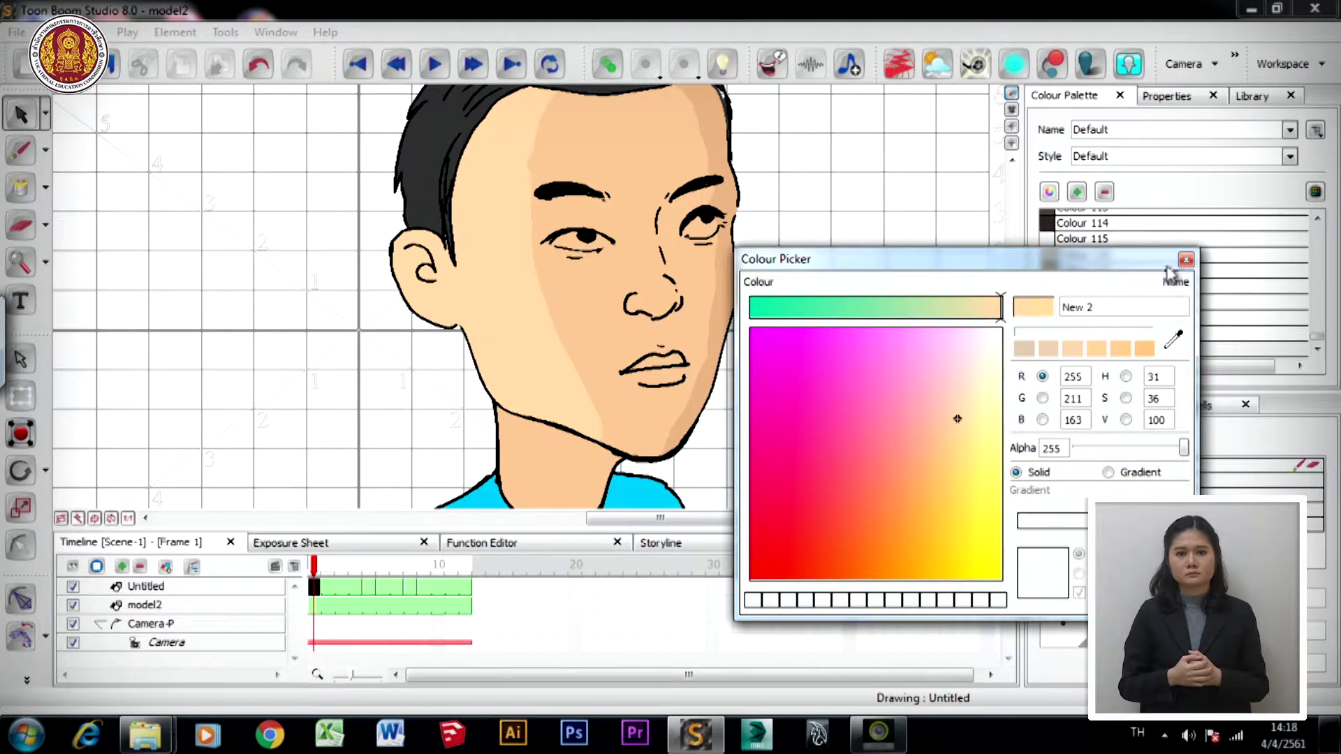
left_click(1186, 261)
scroll(766, 396, "up", 3)
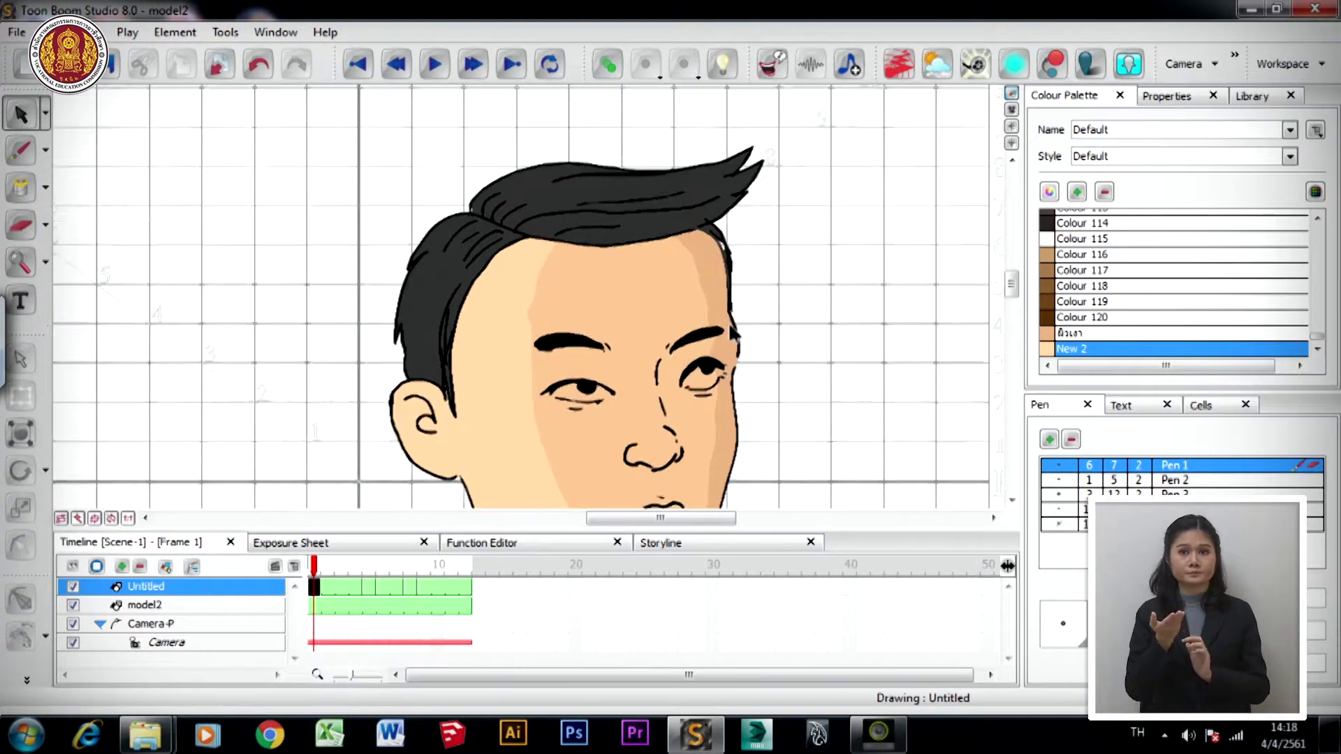
- Shade the eye sockets, inner ear, nose and lower lip with the ผิวเงา skin shadow colour and save the project
scroll(729, 325, "down", 3)
scroll(510, 293, "up", 4)
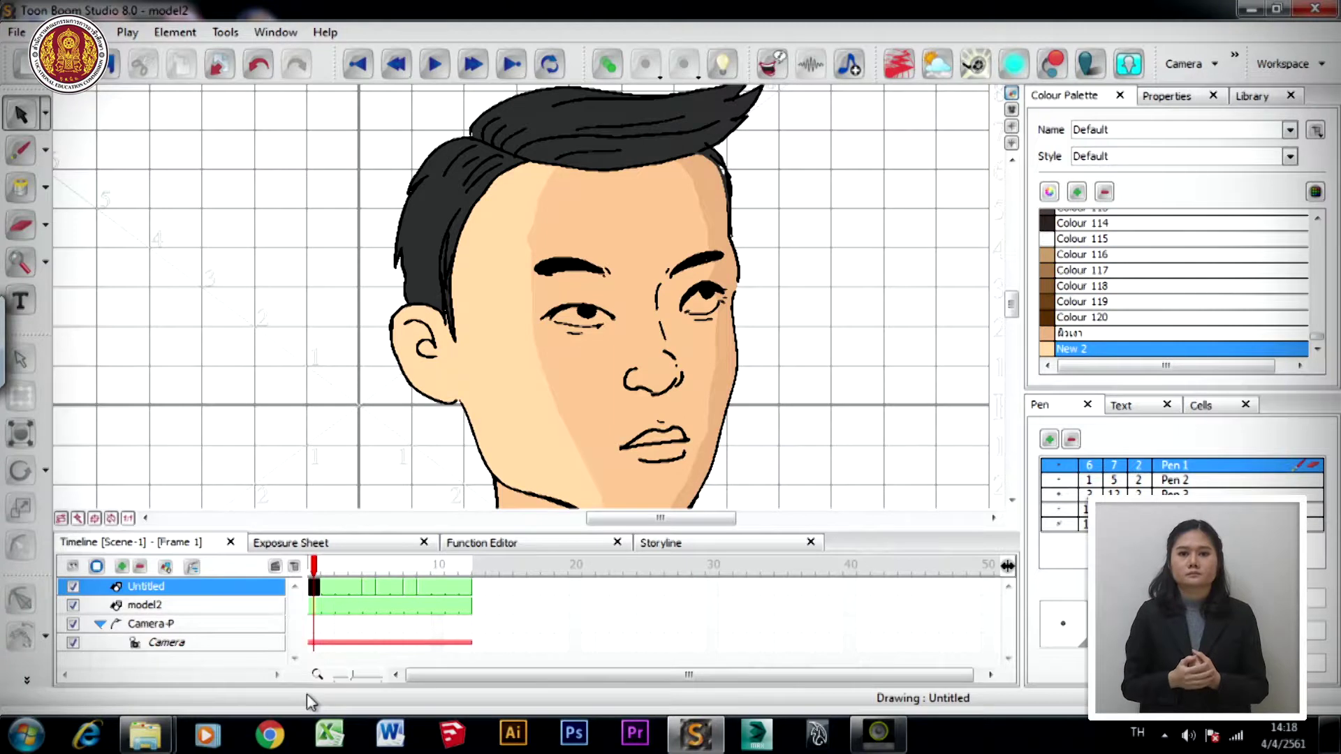
left_click(50, 162)
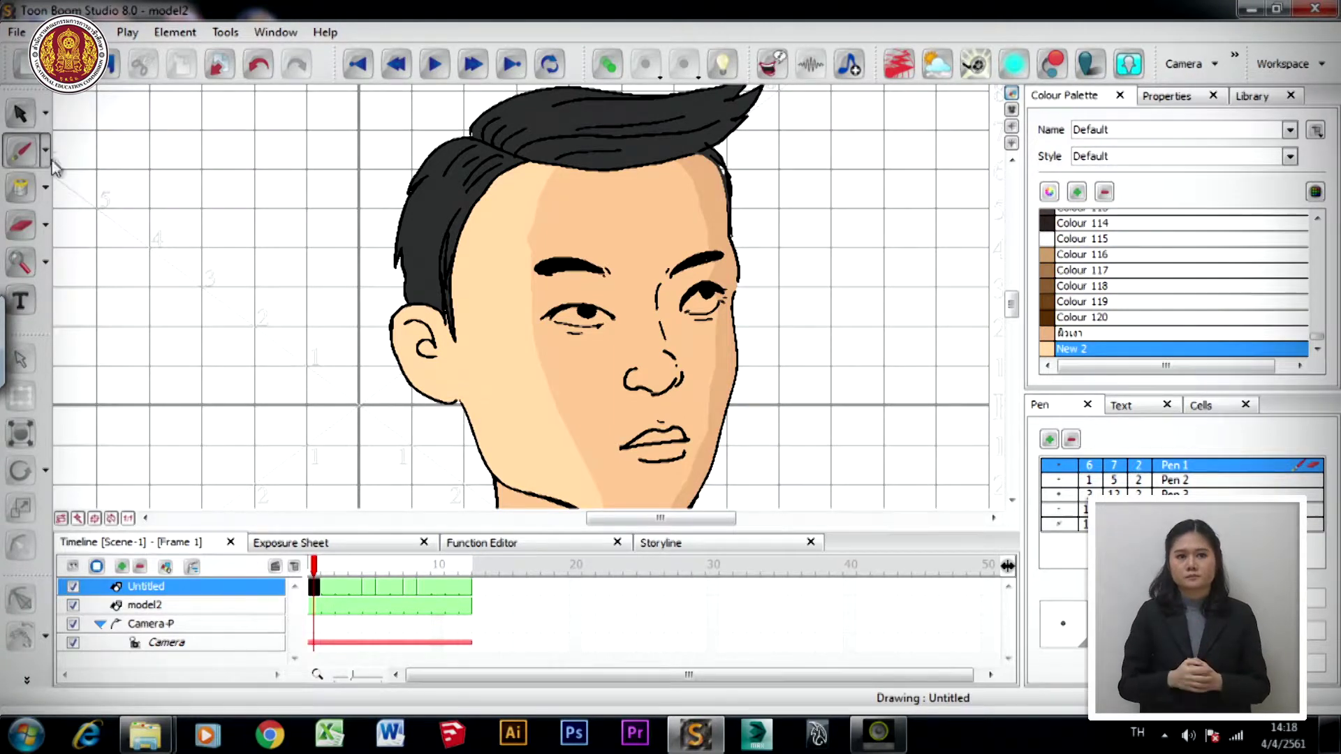
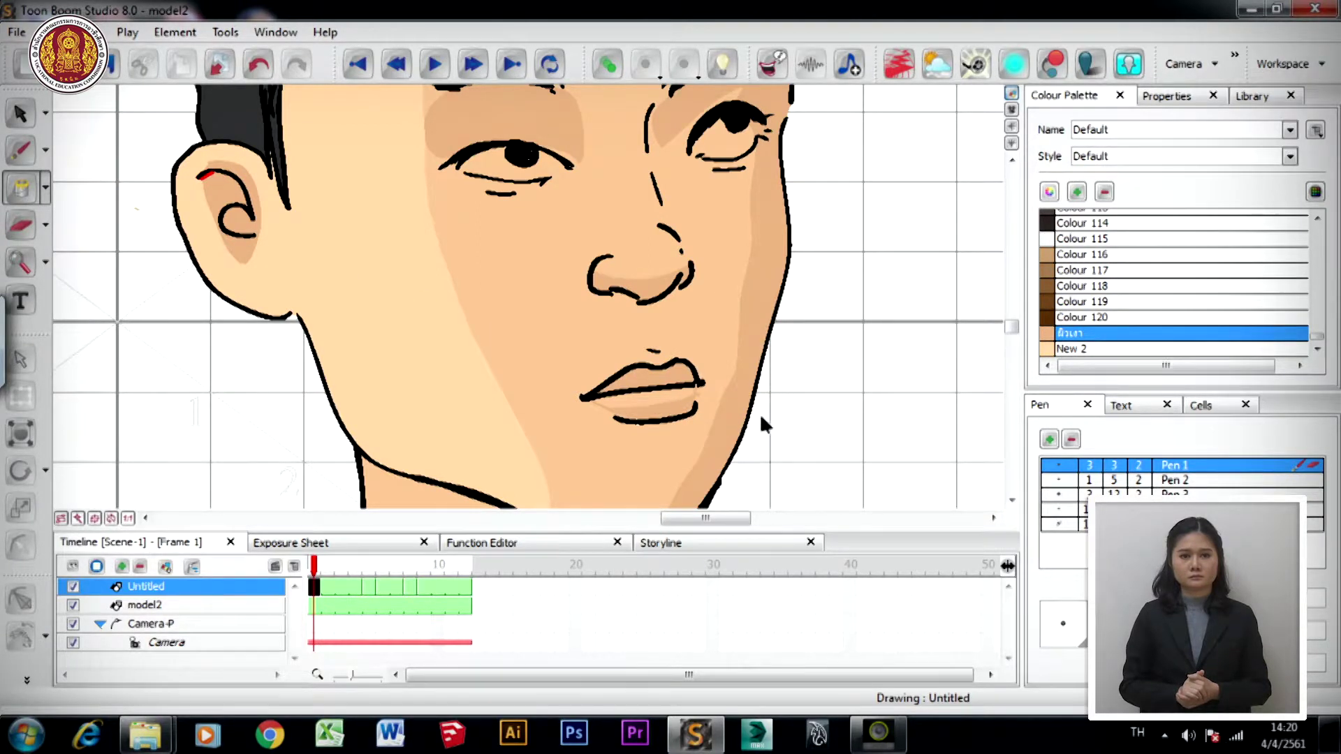
key("ctrl+s")
- Fill strips along the back and upper edge of the hair with a dark brown highlight tone
mouse_move(814, 328)
left_mouse_down()
mouse_move(809, 428)
mouse_move(854, 444)
left_mouse_up()
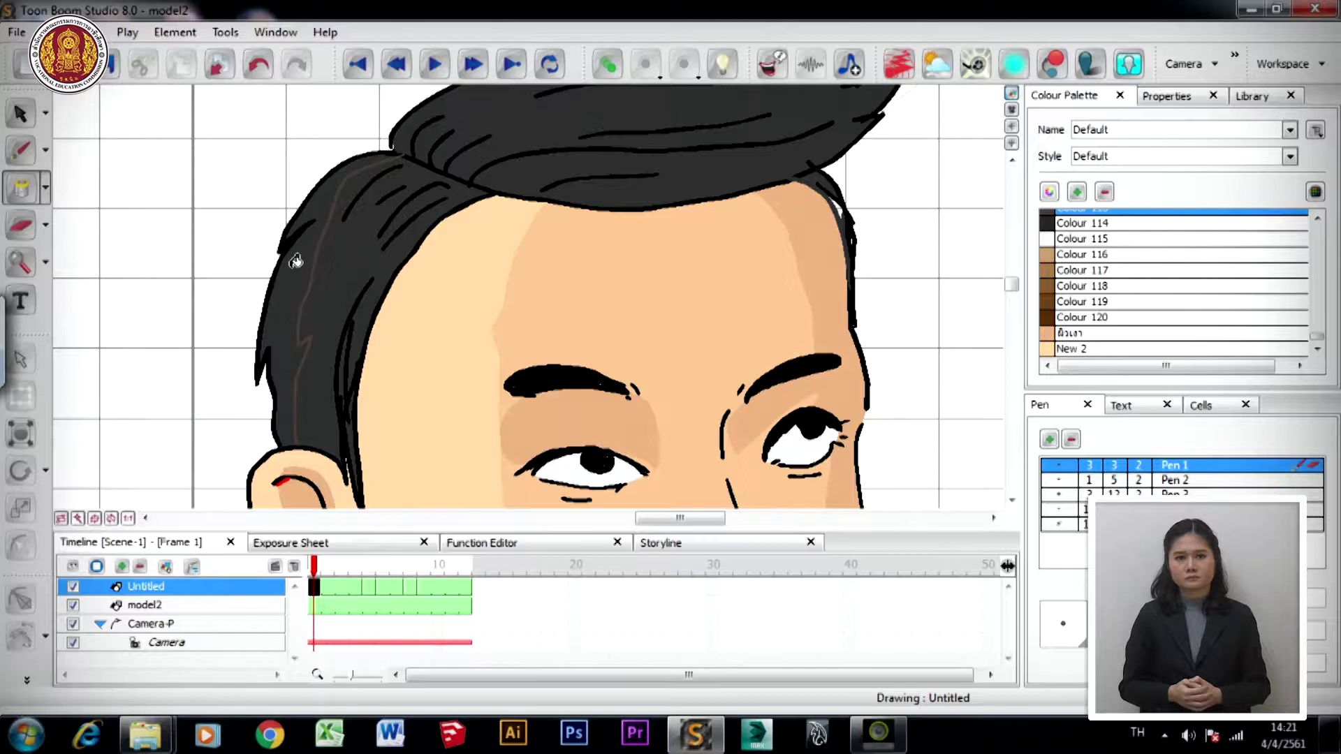
left_click_drag(534, 210, 482, 391)
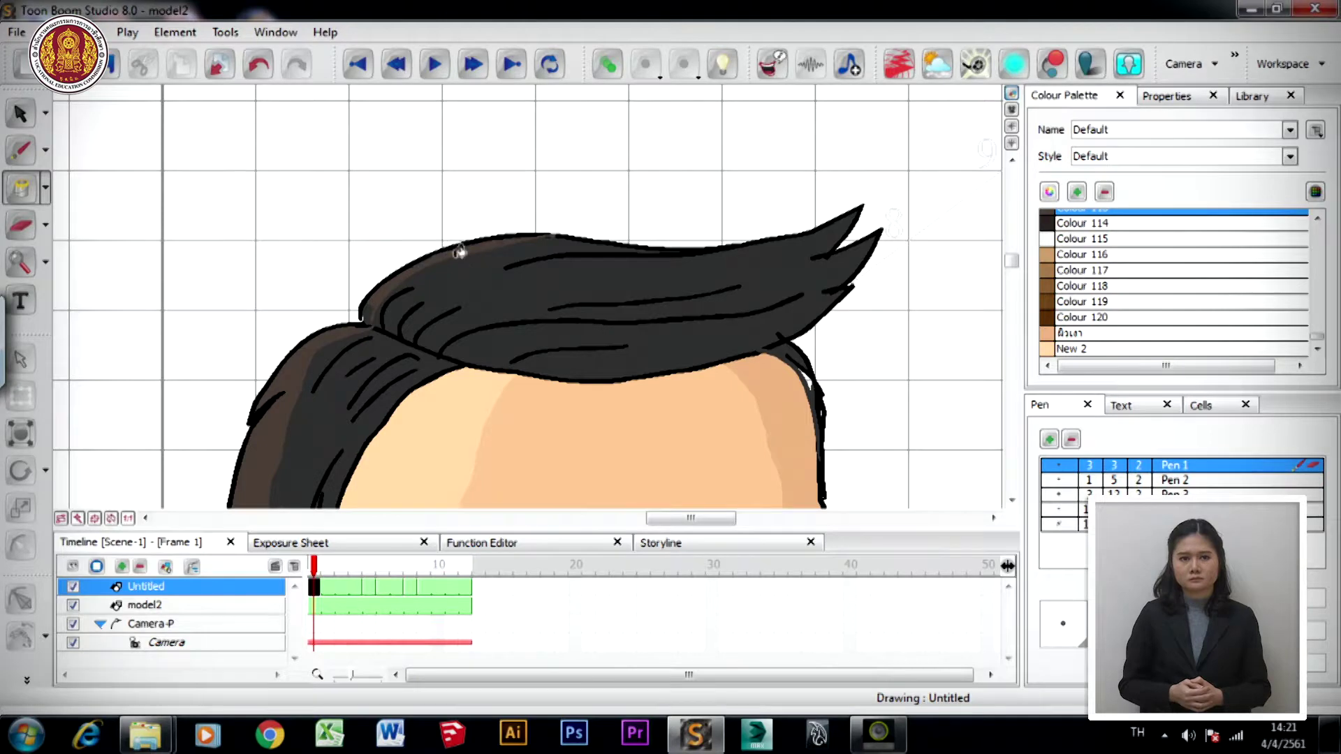
left_click_drag(511, 300, 366, 240)
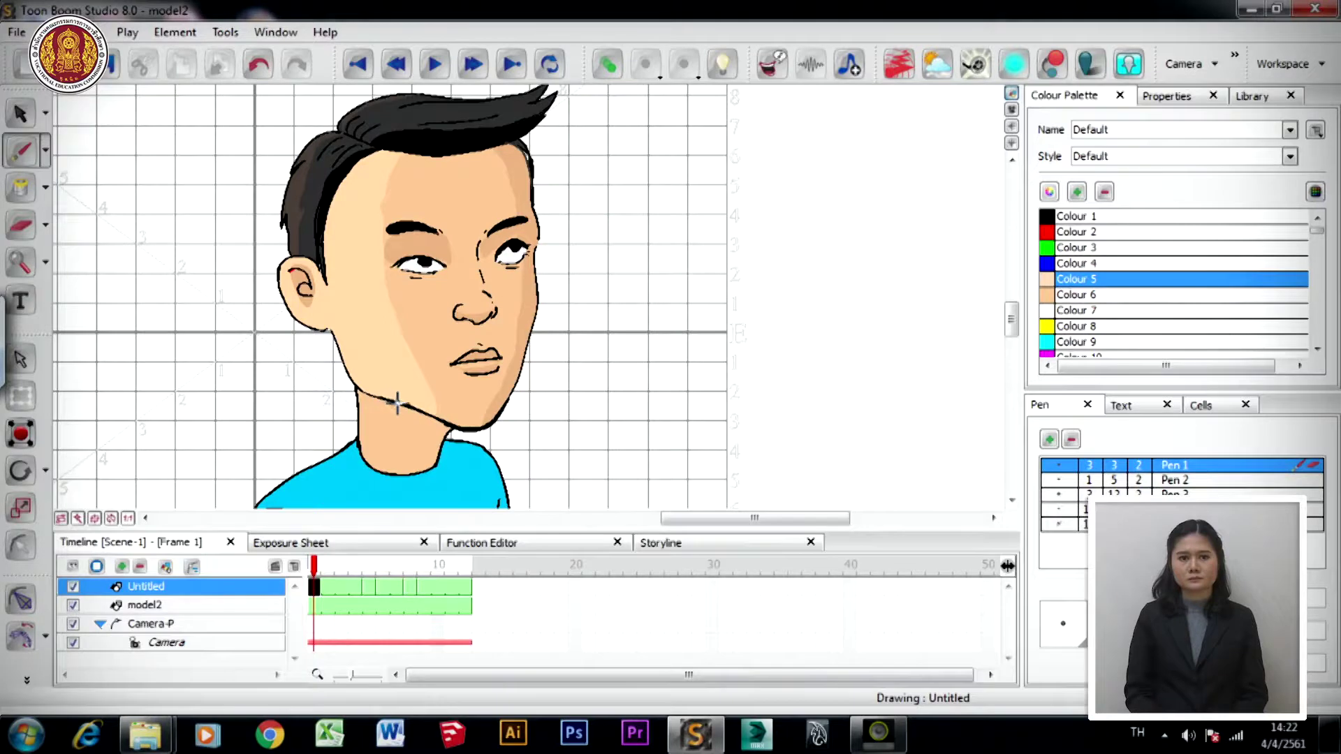
- Draw a red guide line across the neck below the jaw using Colour 2
left_click(400, 404)
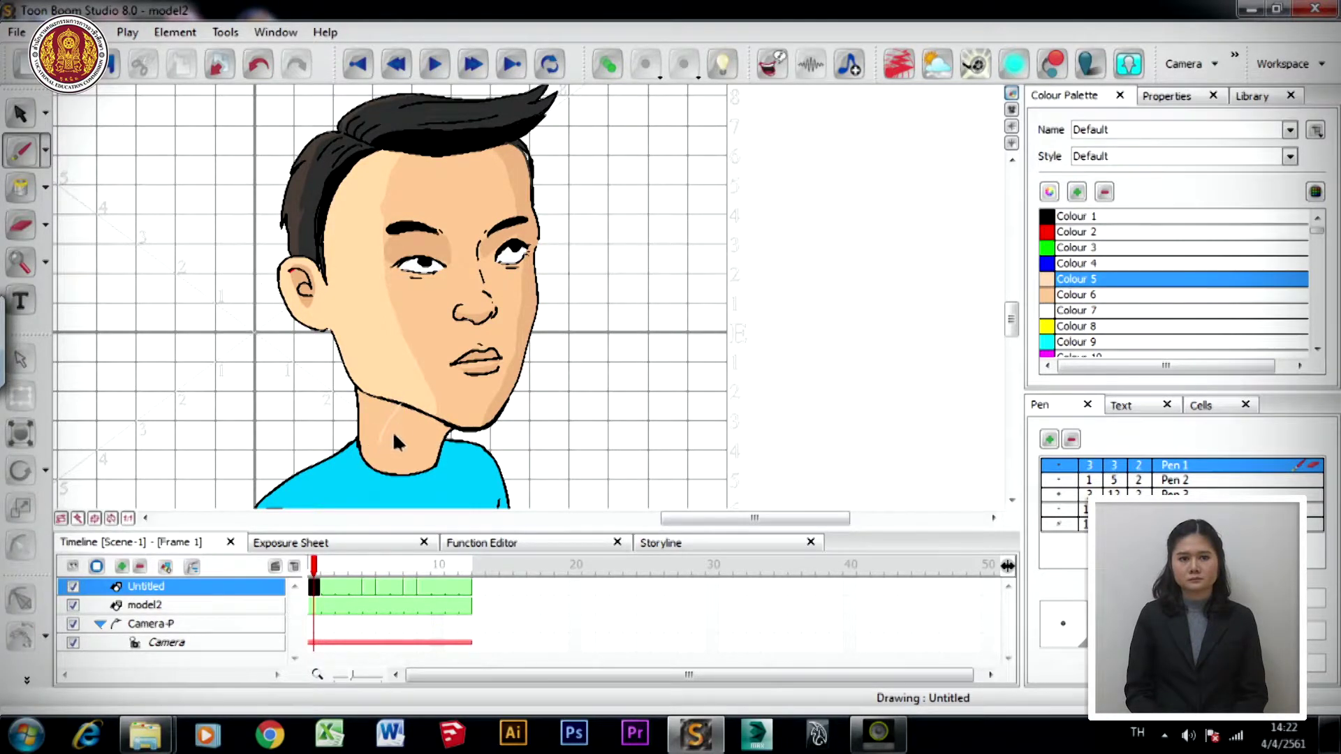
left_click(1056, 233)
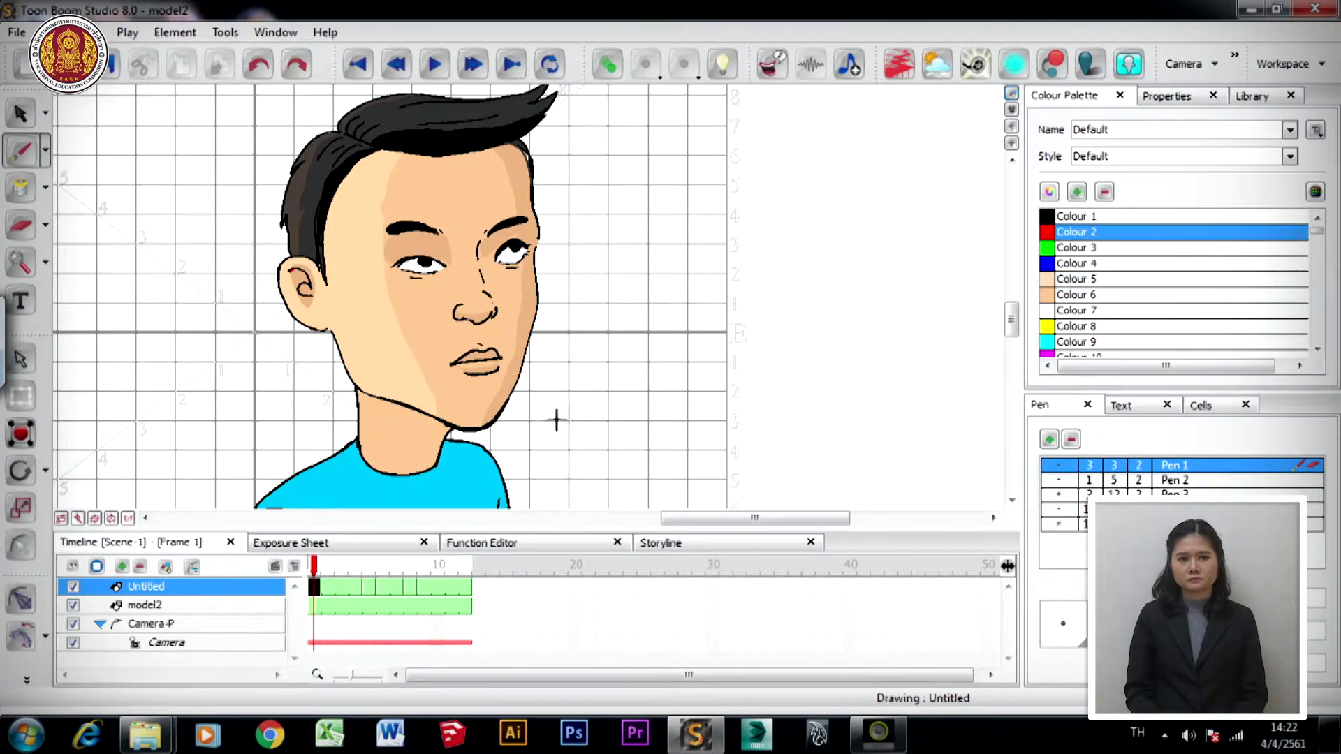
left_click_drag(357, 393, 391, 425)
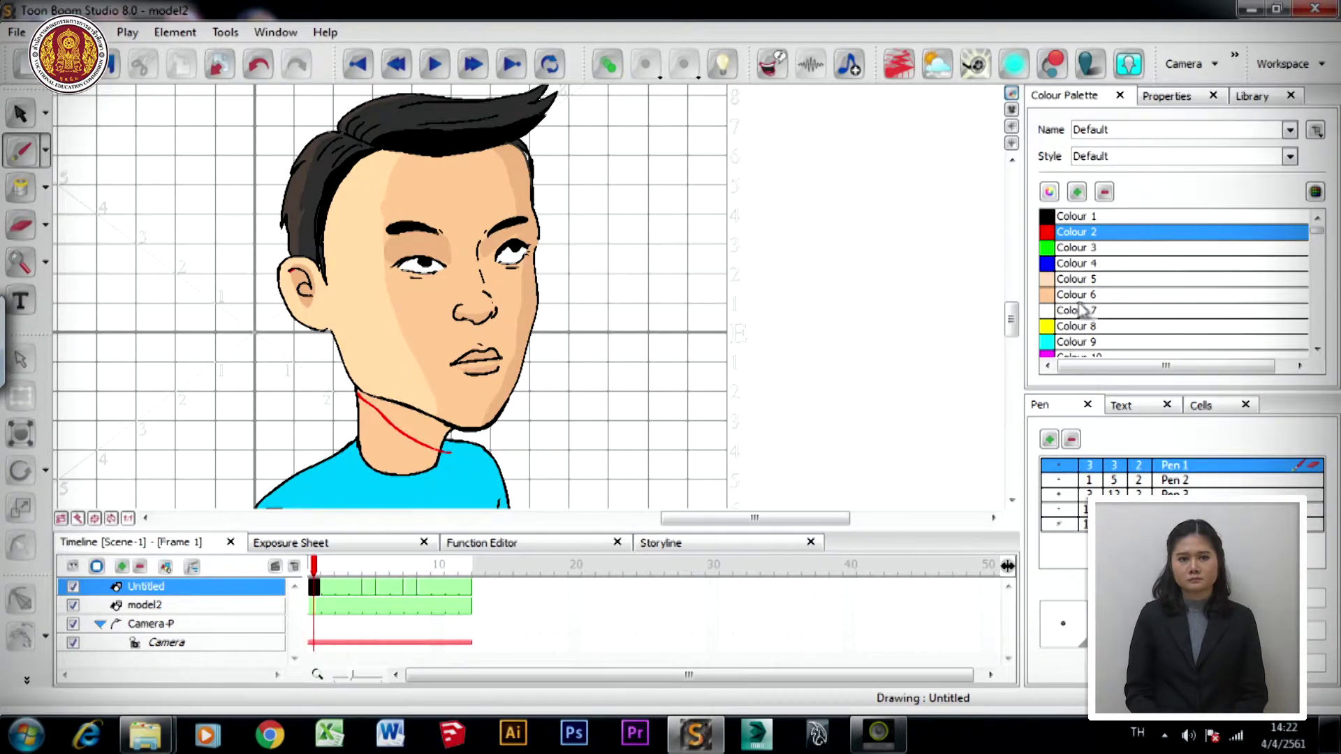
- Fill the neck area between the jaw and the guide line with ผิวเงา and delete the red line
left_click_drag(1319, 237, 1316, 363)
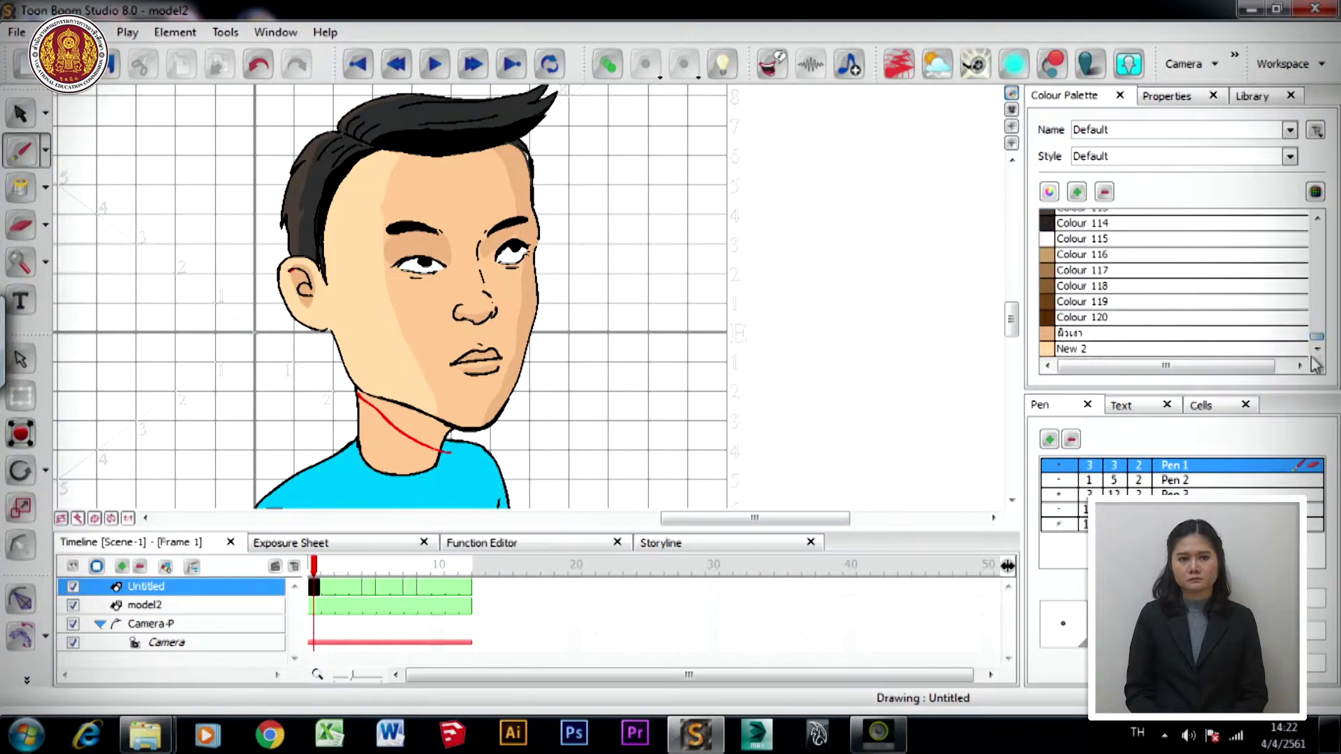
left_click(1080, 336)
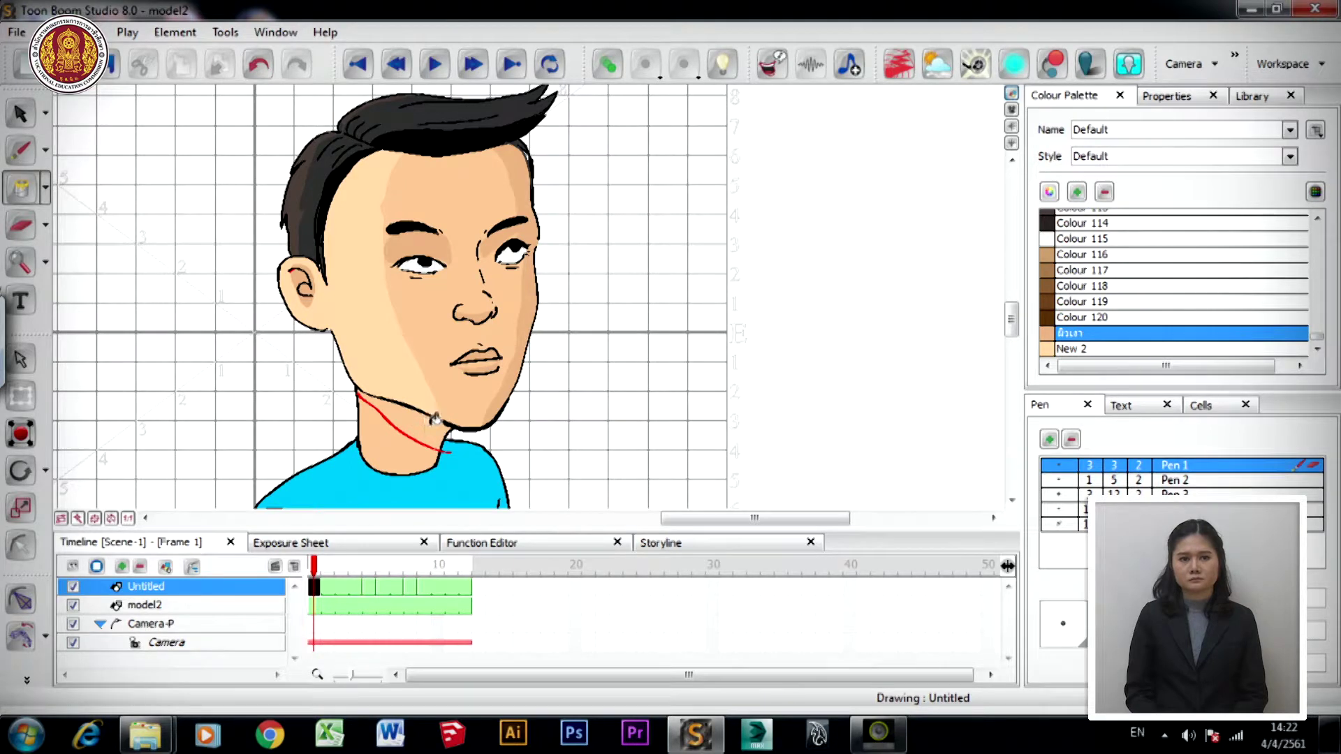
left_click(427, 430)
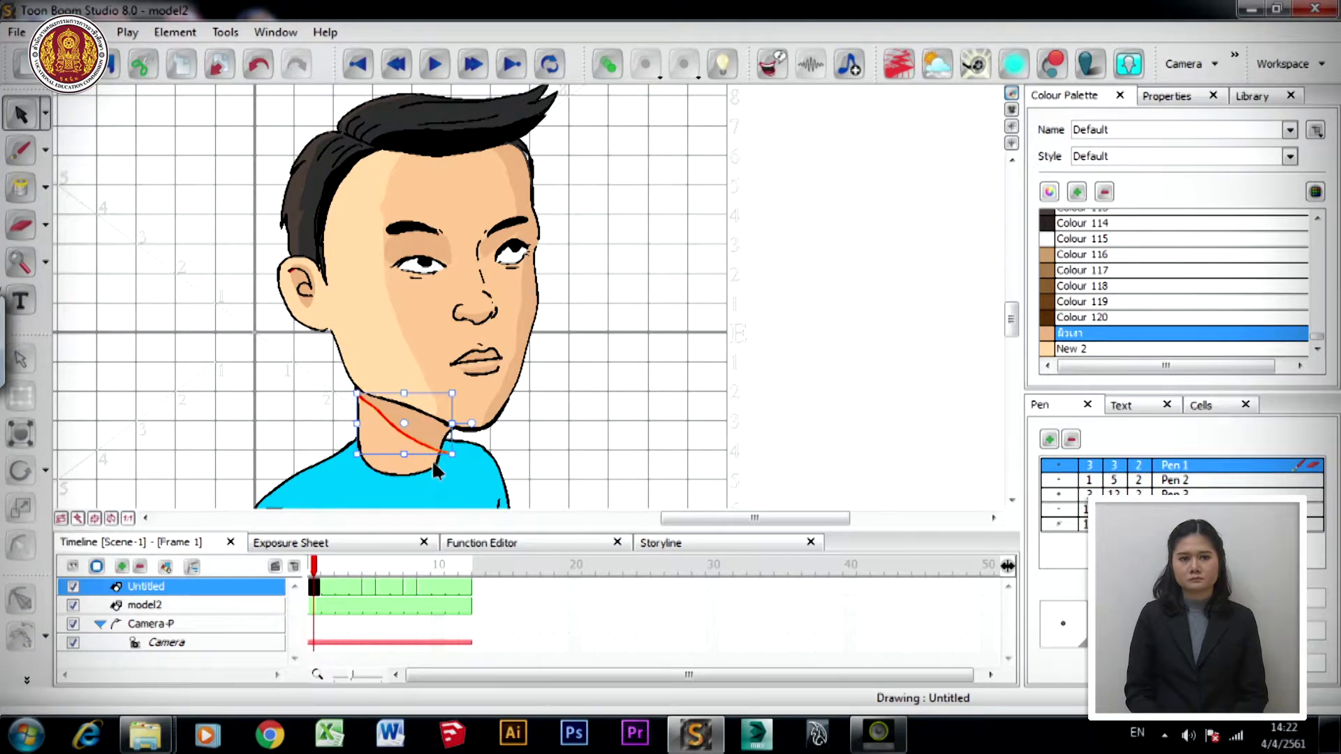
left_click(544, 363)
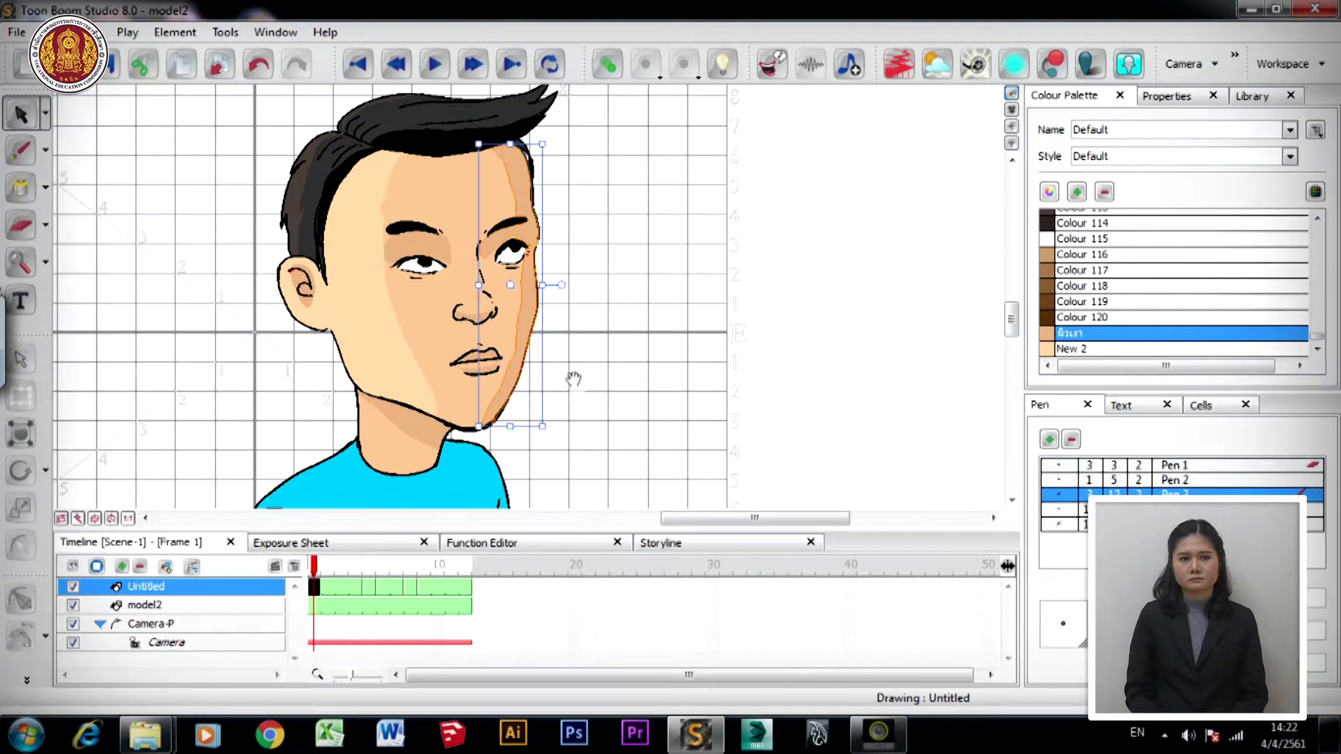
scroll(629, 336, "down", 5)
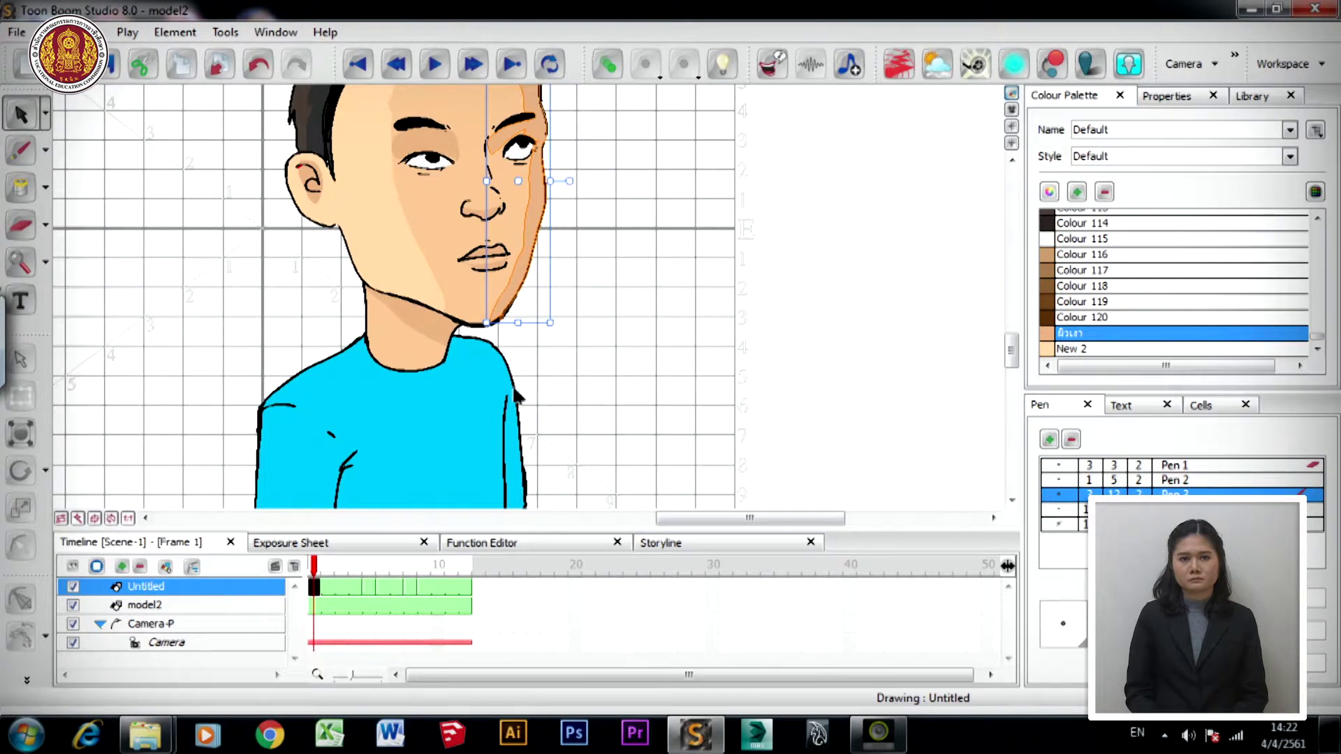
left_click_drag(1317, 339, 1317, 222)
left_click(1117, 232)
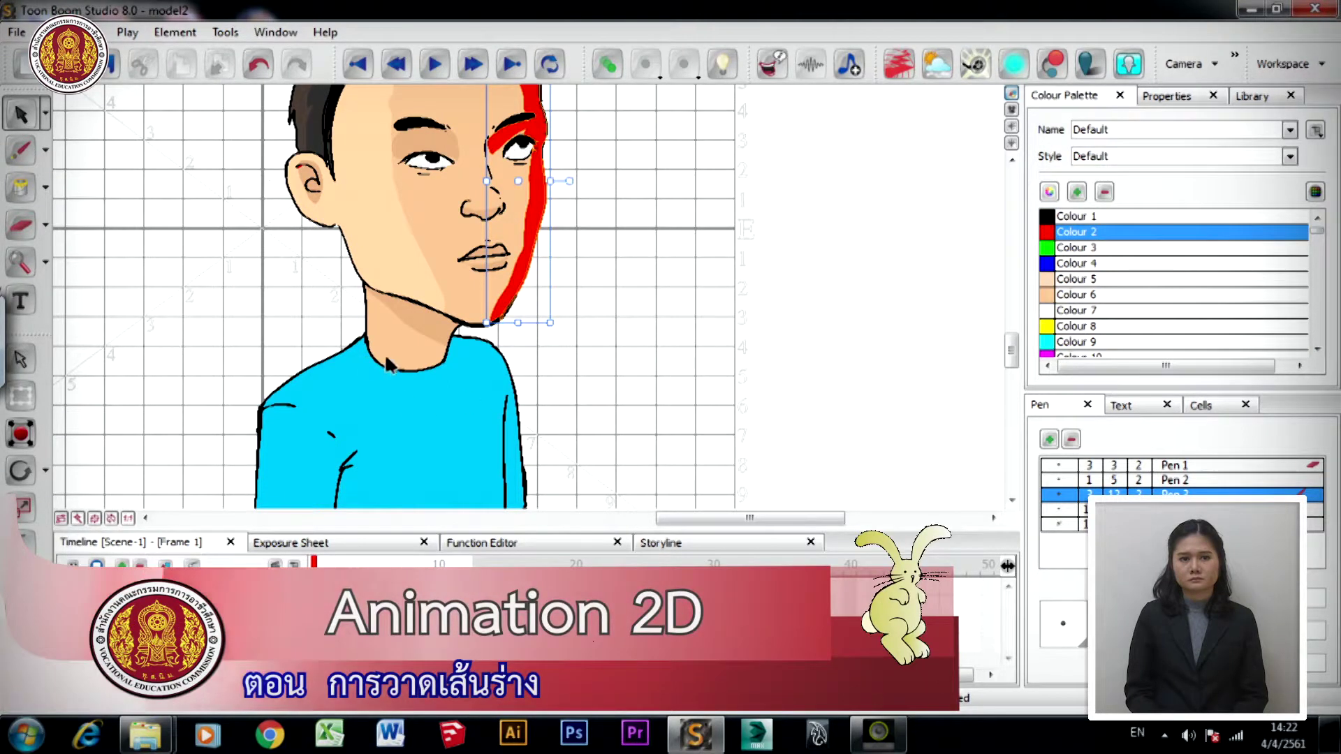
key("ctrl+z")
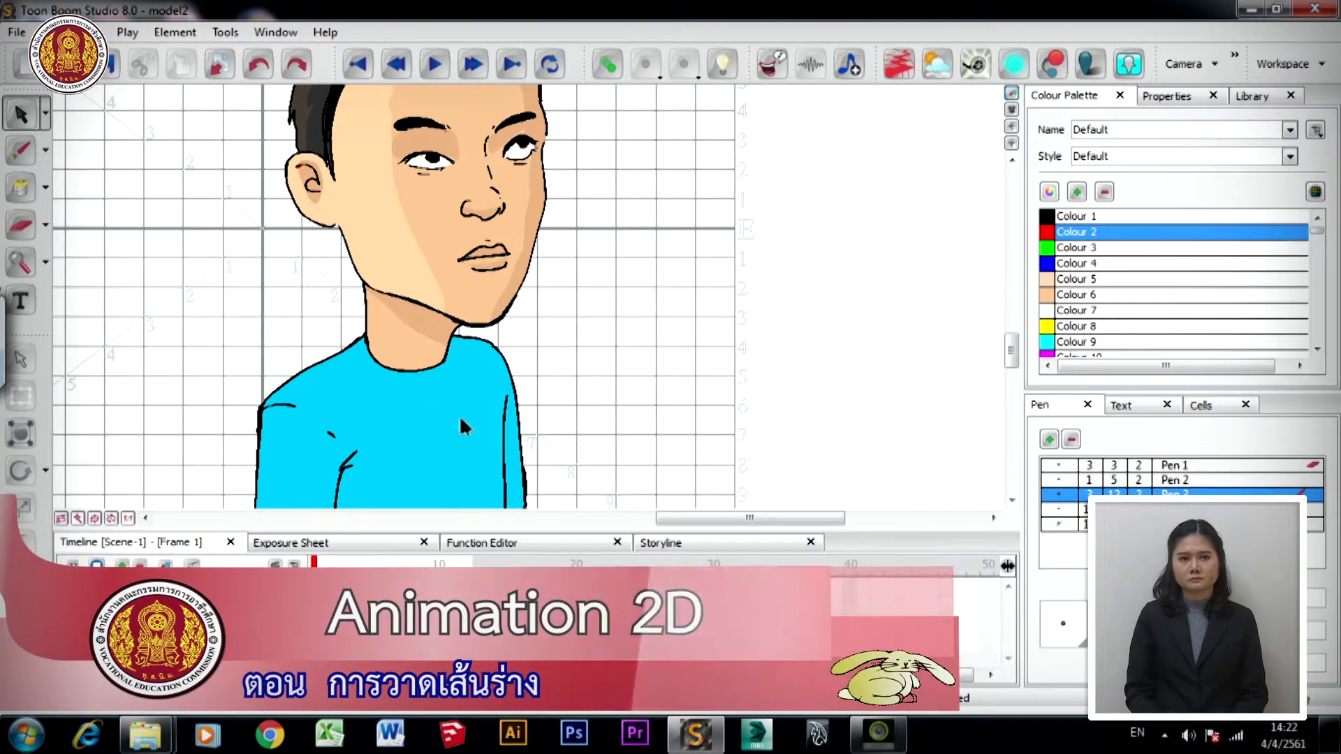
- Draw red guide lines on the shirt's shoulders and sleeves and fill the outlined areas with light blue highlights and Colour 64 shadows
key("alt+b")
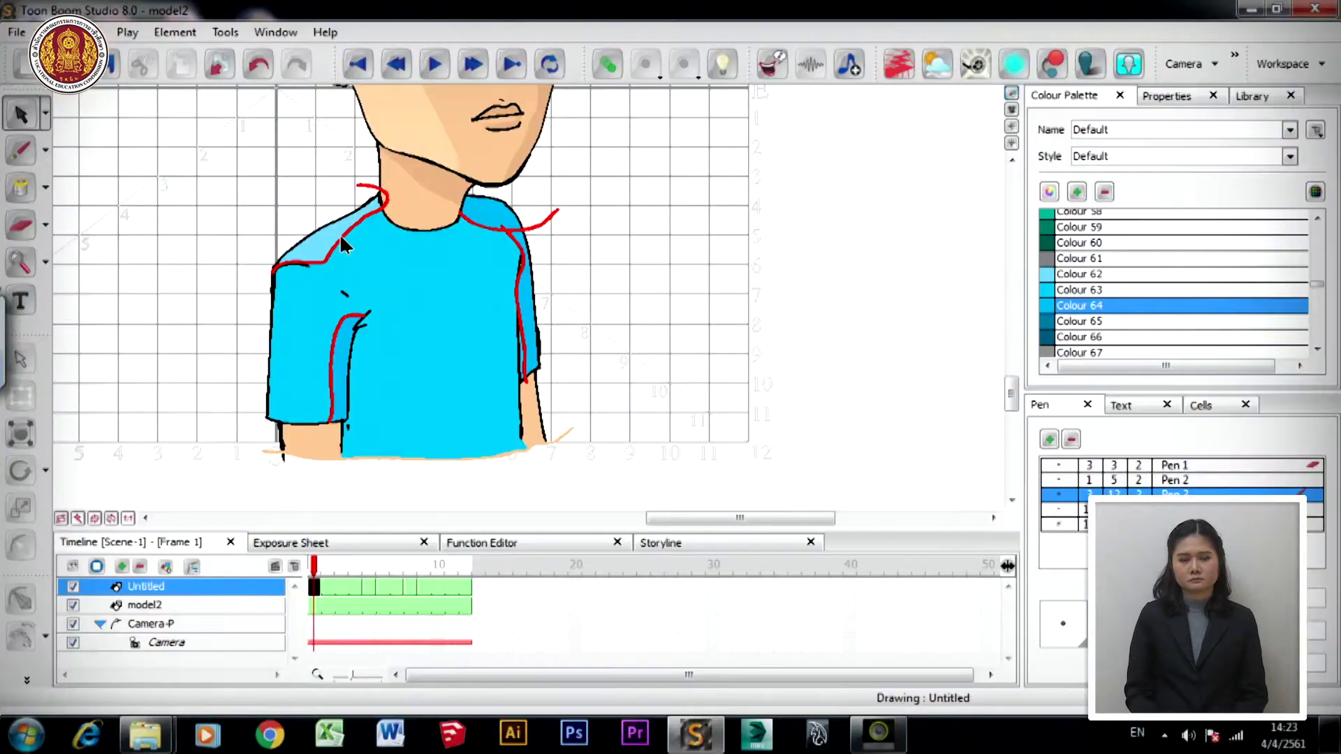
- Delete the red guide lines around the shirt's shoulder highlight and its sleeve and collar shadows
left_click(341, 238)
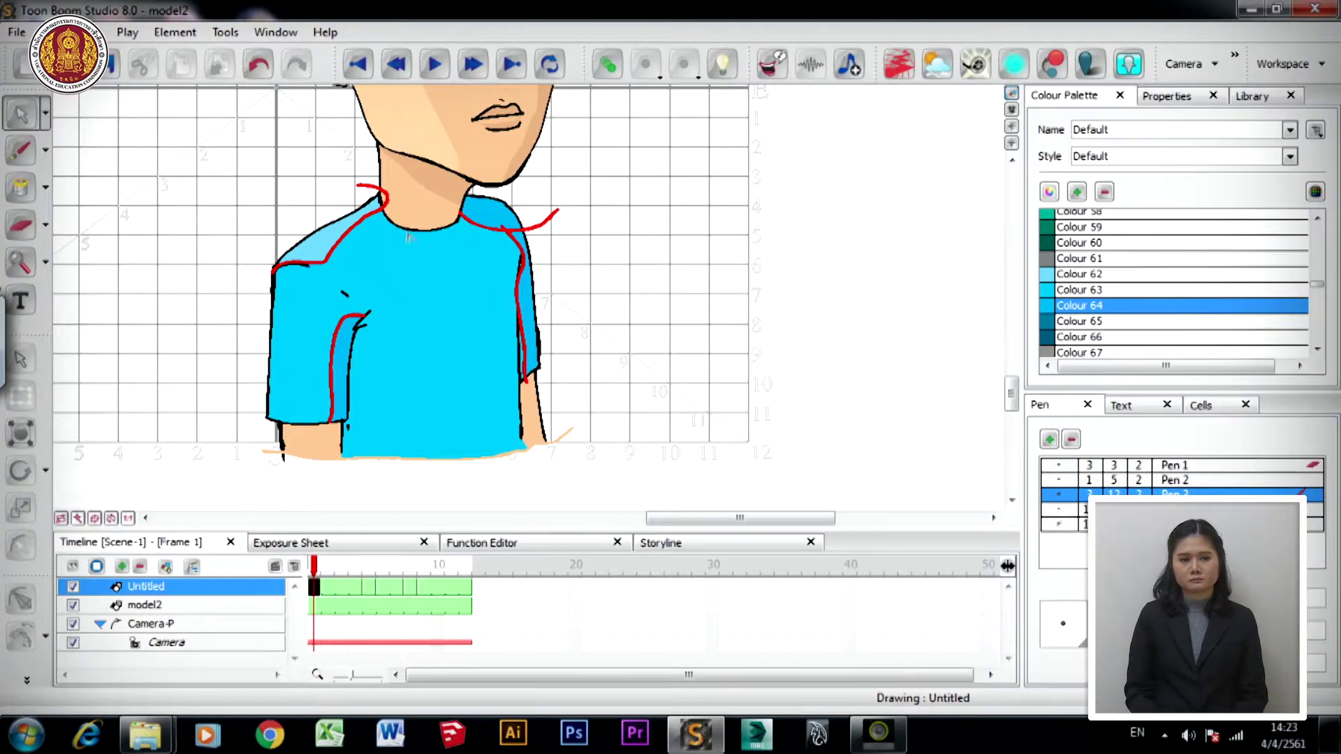
left_click(360, 234)
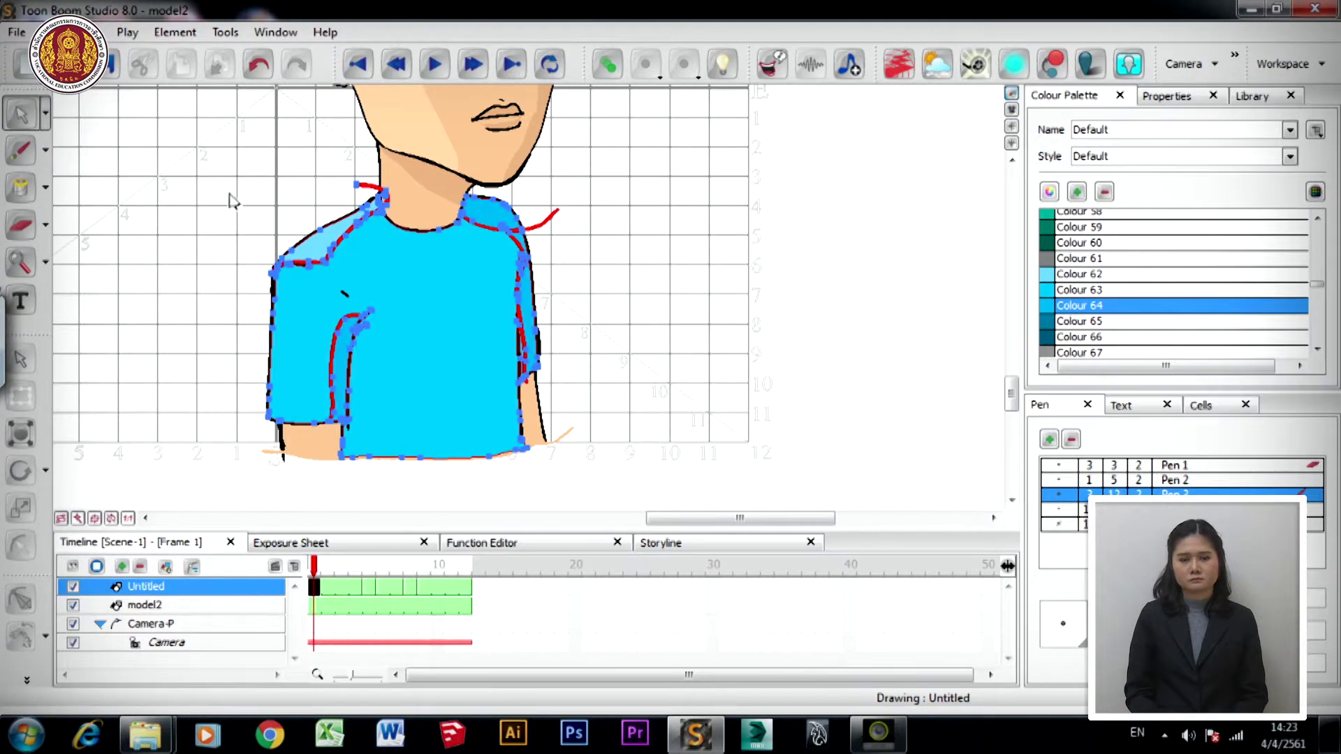
key("alt+0")
key("alt+s")
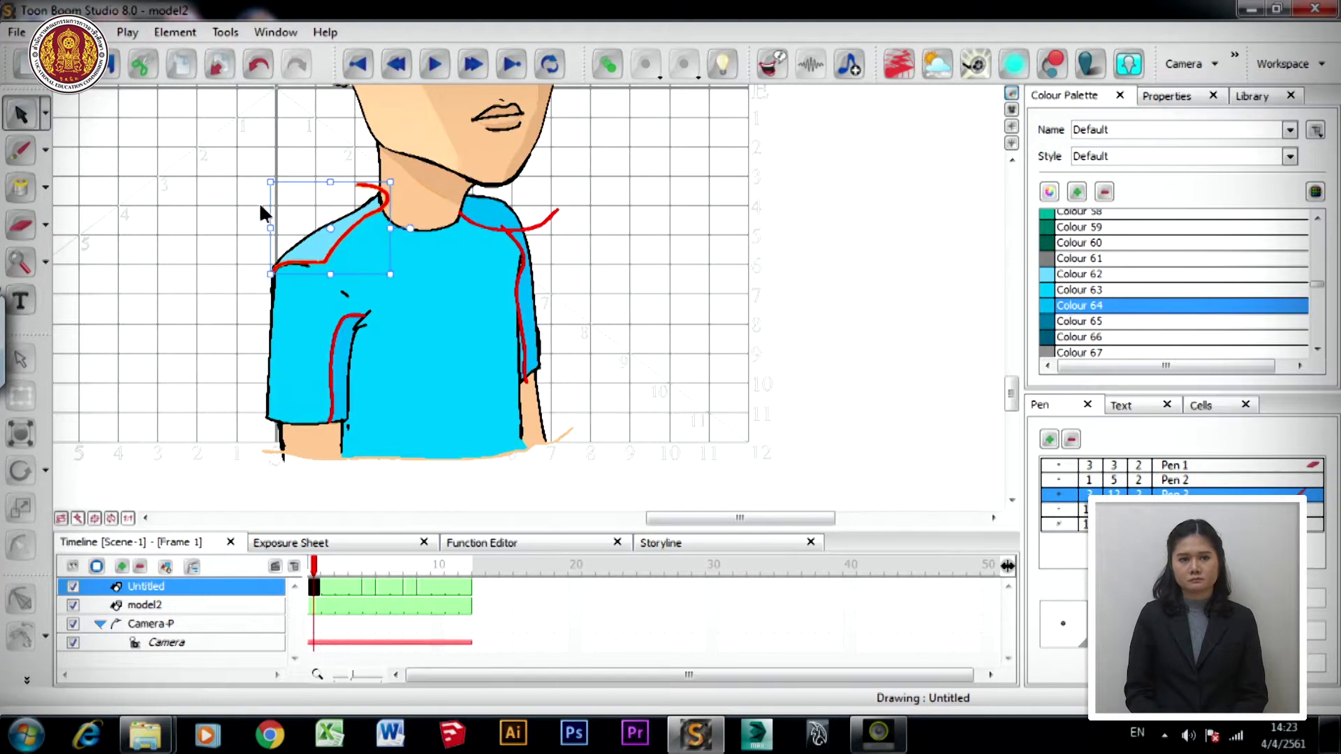
key("Delete")
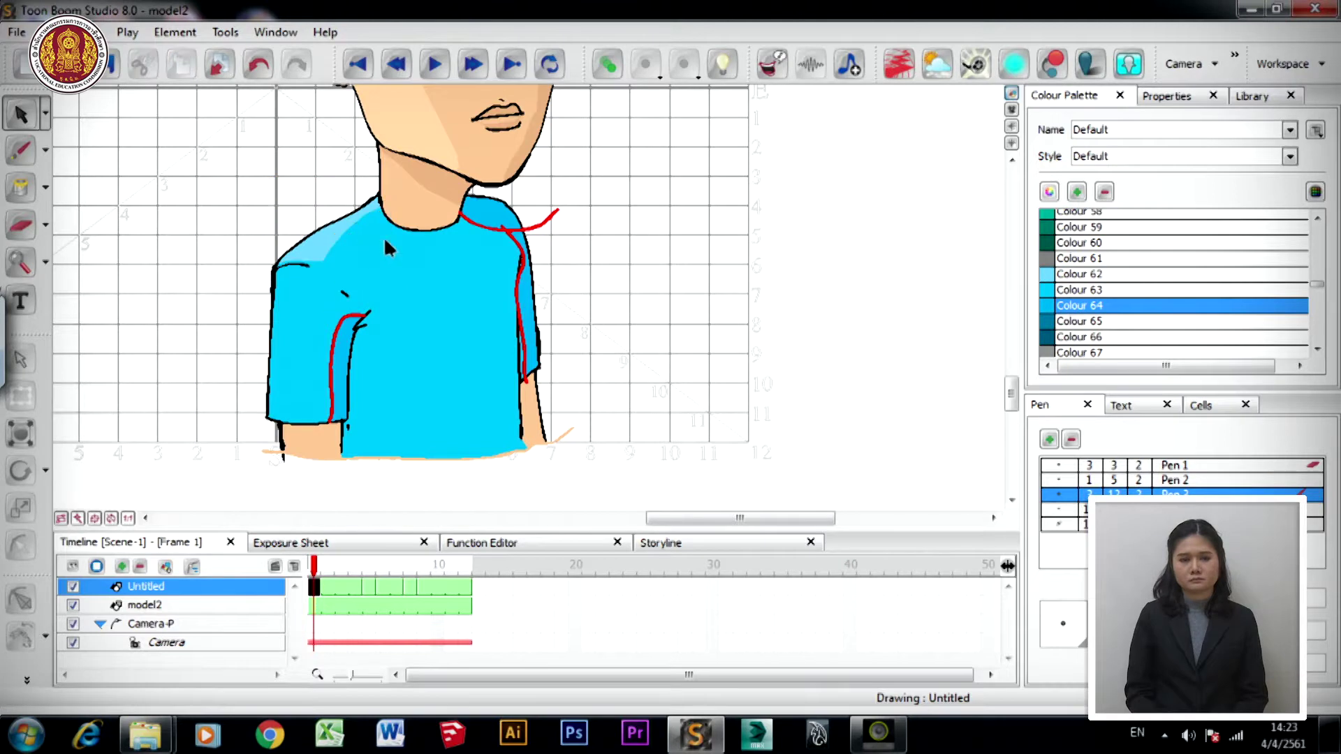
left_click(482, 222)
key("Delete")
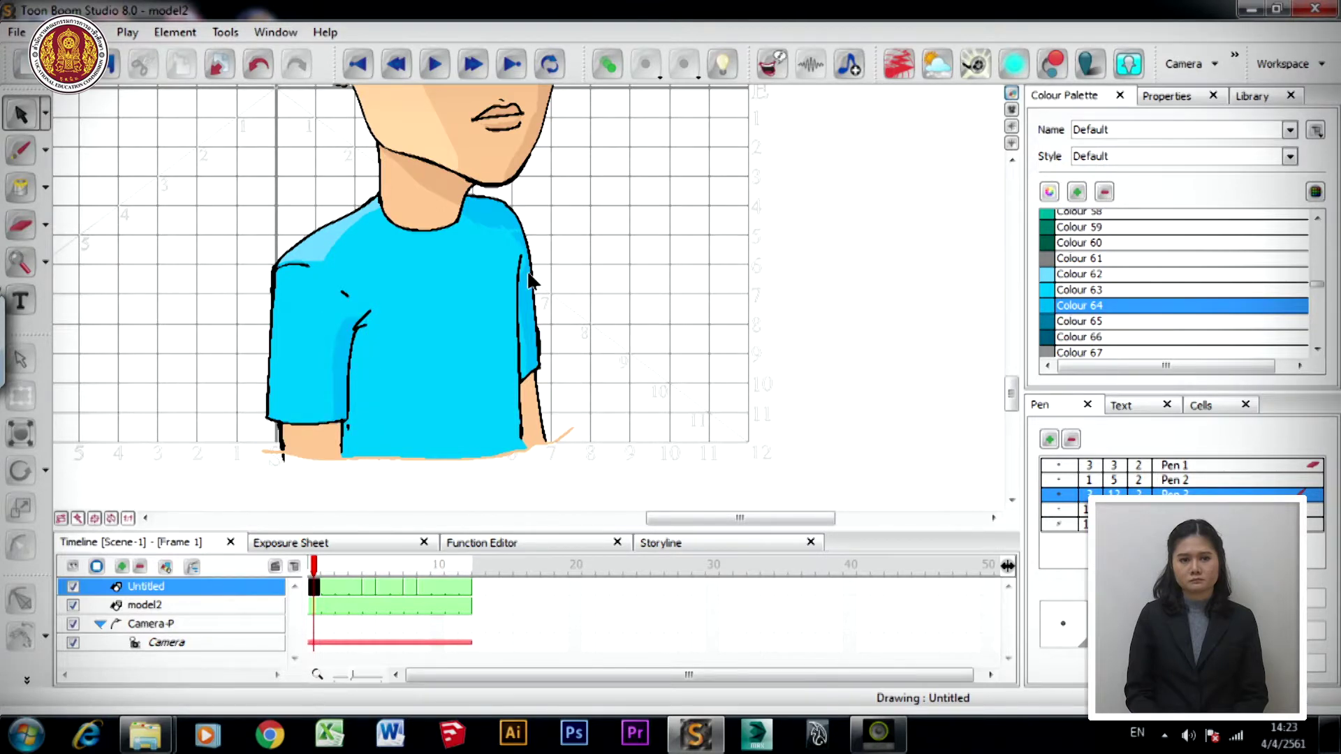
- Display the scene through the camera and select the whole Untitled character element for repositioning
scroll(536, 270, "up", 2)
scroll(628, 329, "up", 4)
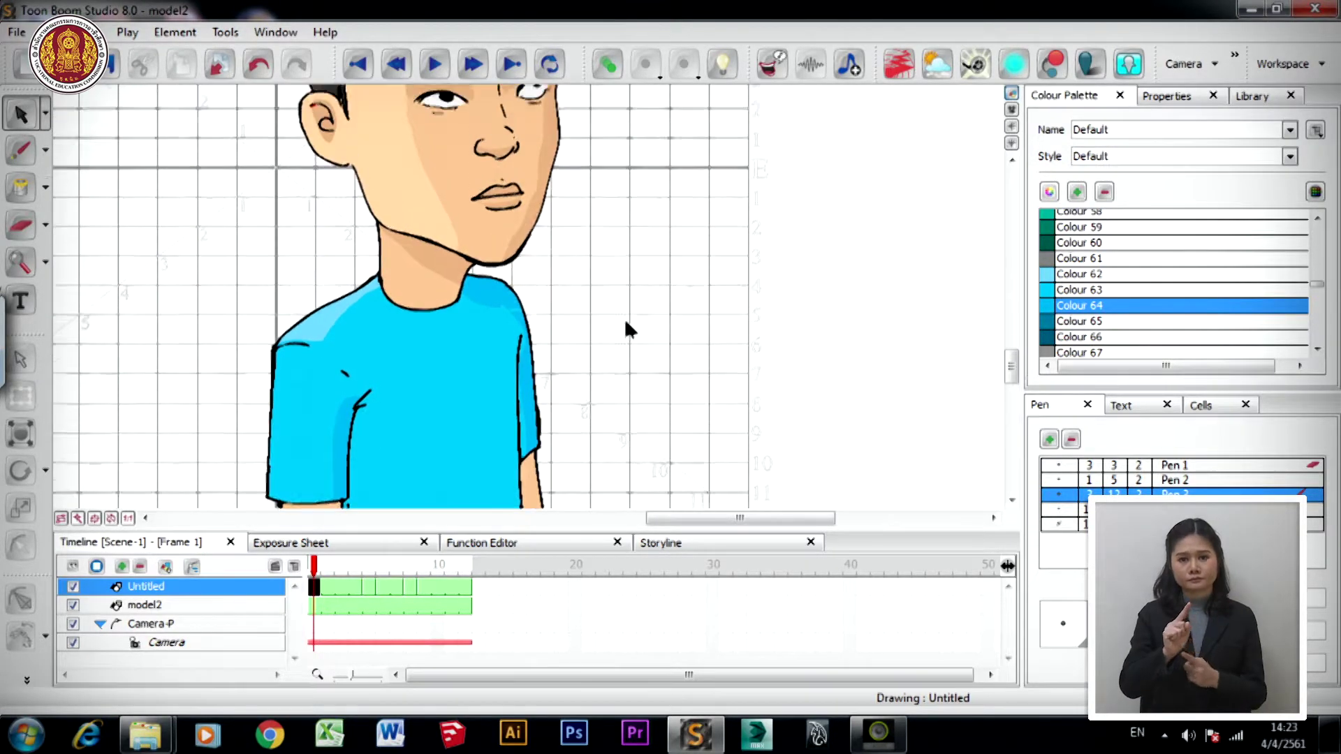
scroll(683, 383, "down", 2)
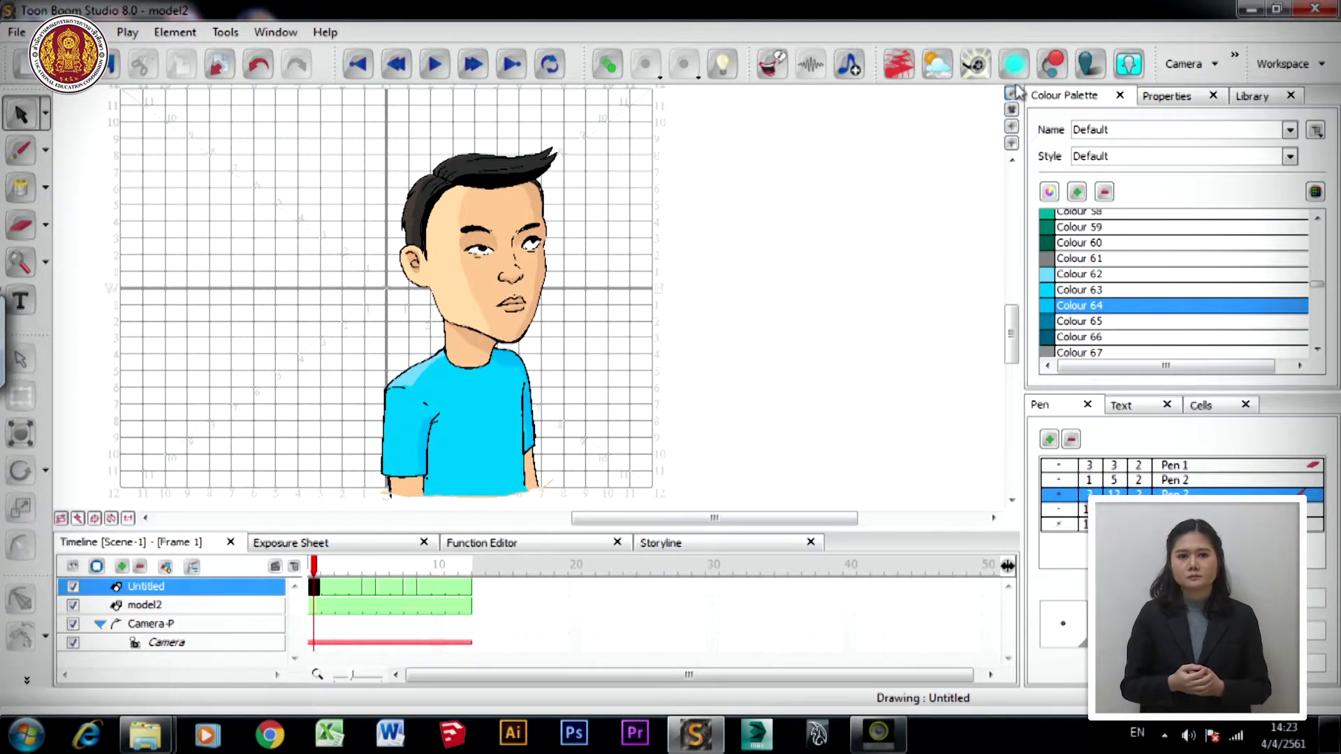
left_click(1011, 111)
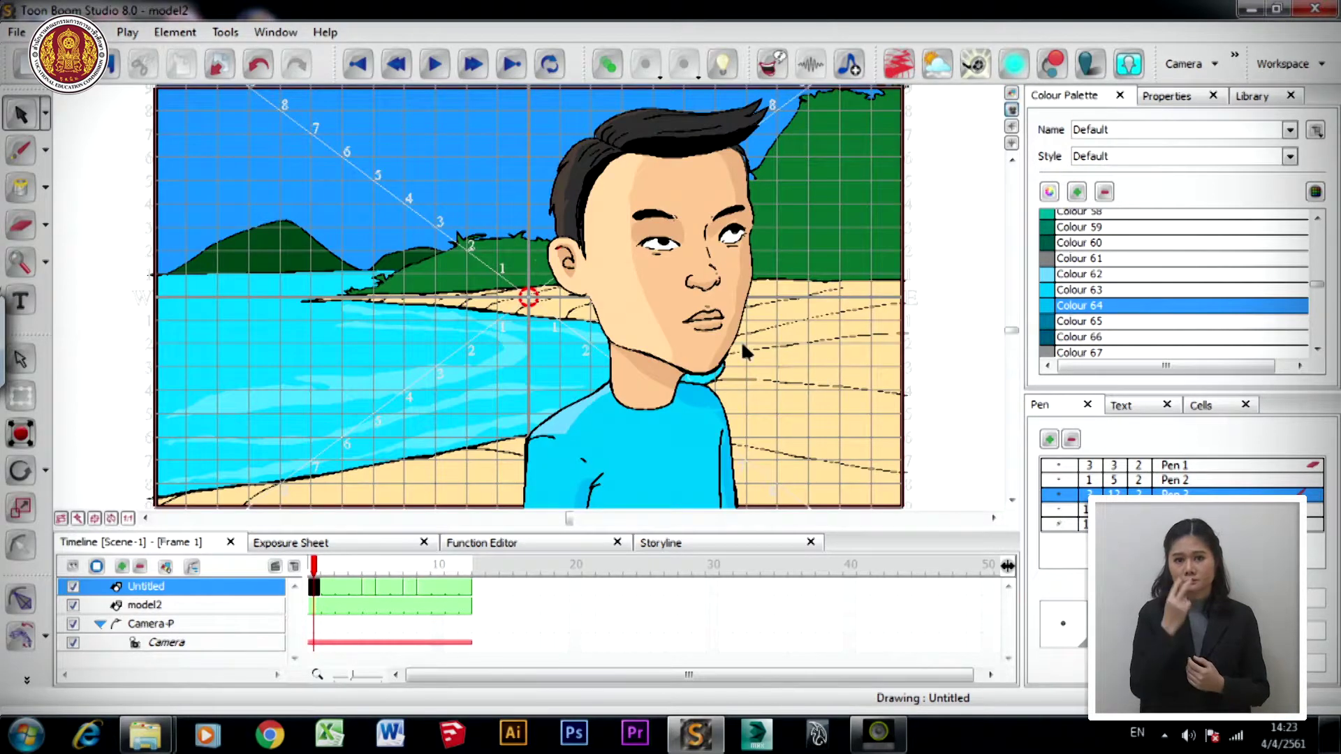
left_click(190, 625)
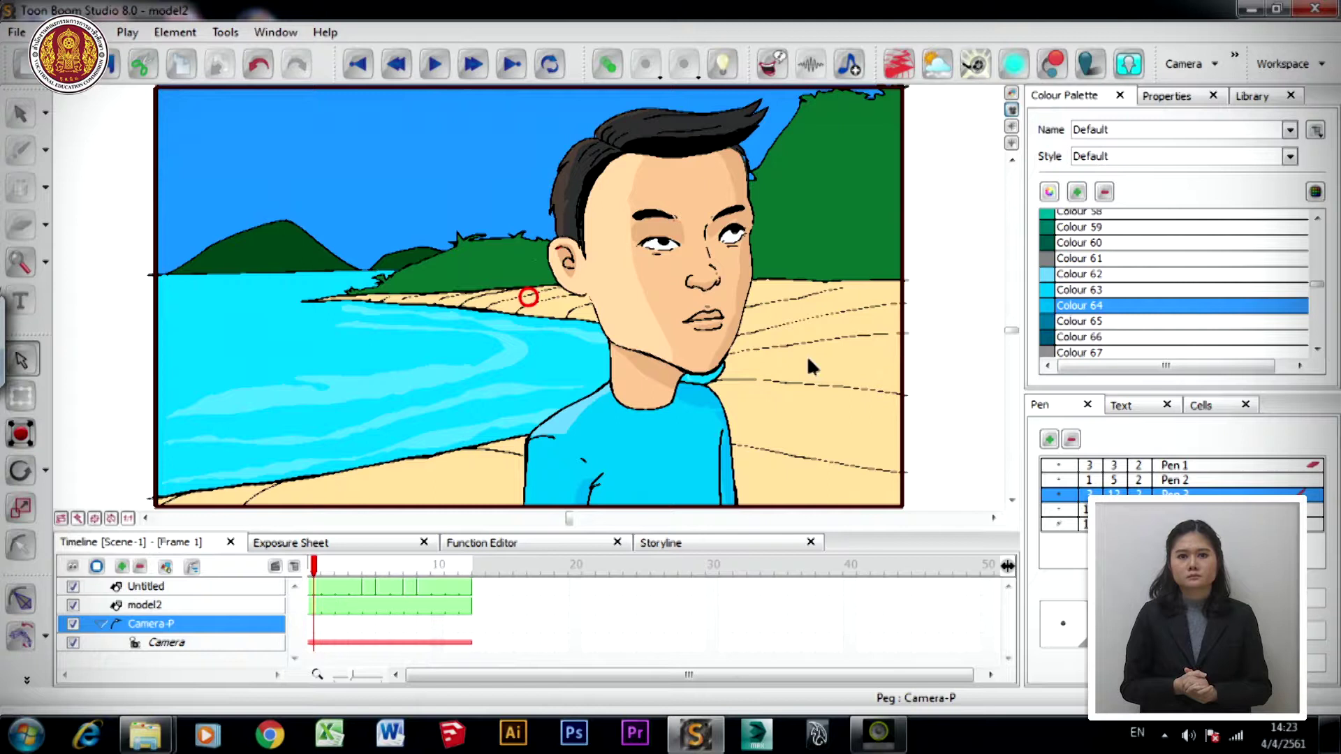
left_click(203, 592)
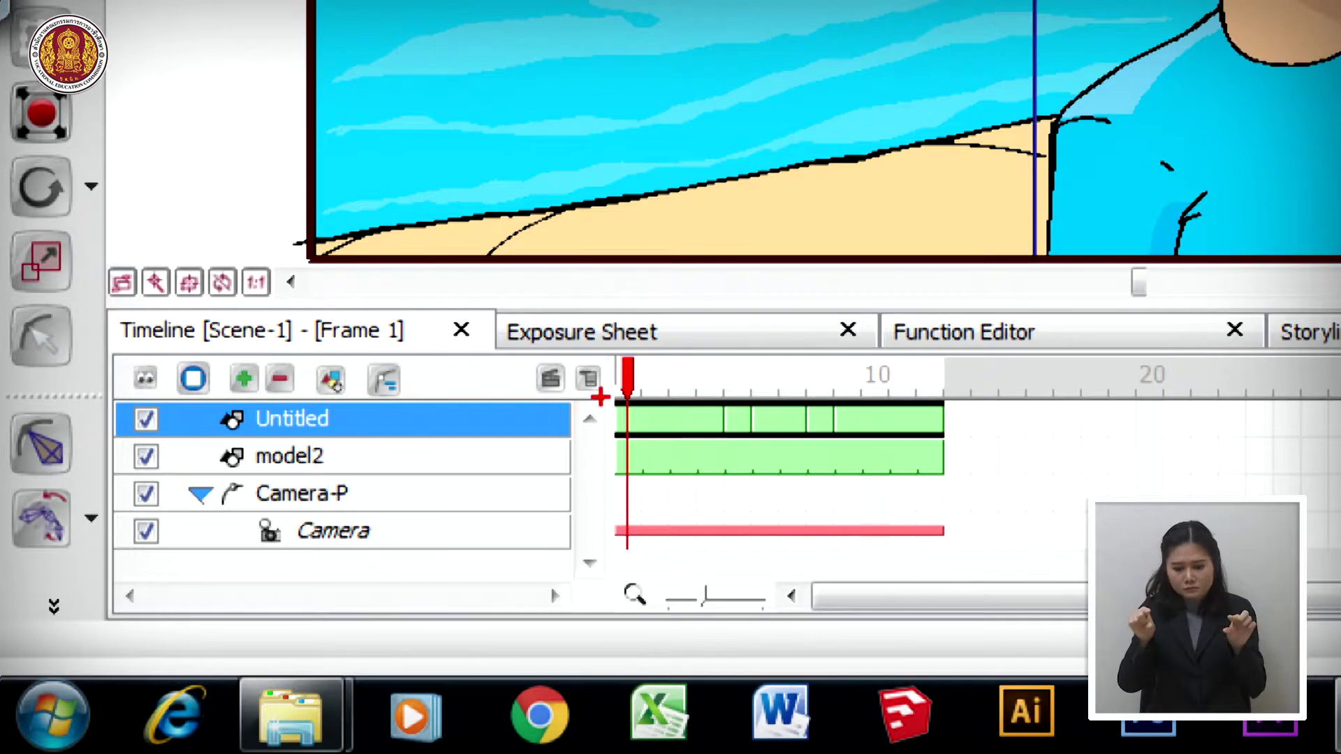
mouse_move(599, 397)
left_mouse_down()
mouse_move(720, 455)
mouse_move(959, 447)
left_mouse_up()
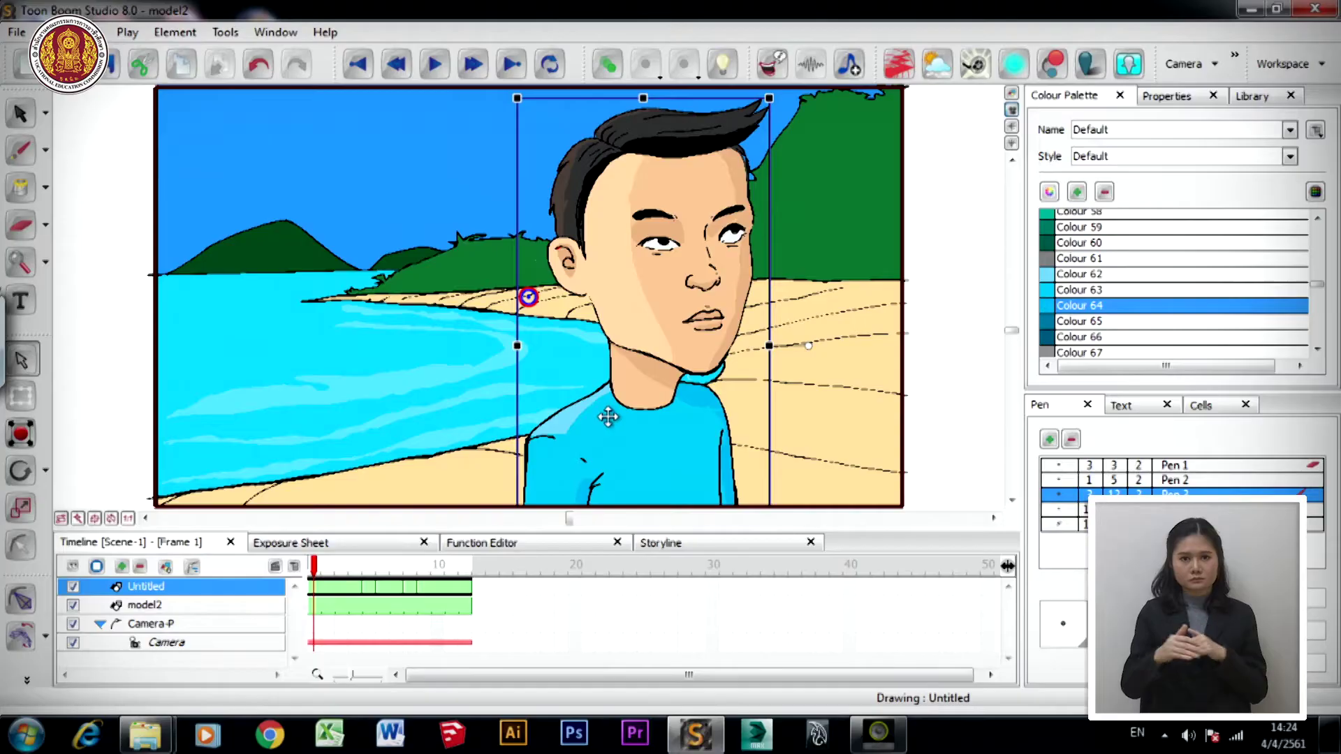
- Move the character from the right of the scene toward the middle, in front of the water, at frame 1
left_click_drag(609, 417, 486, 399)
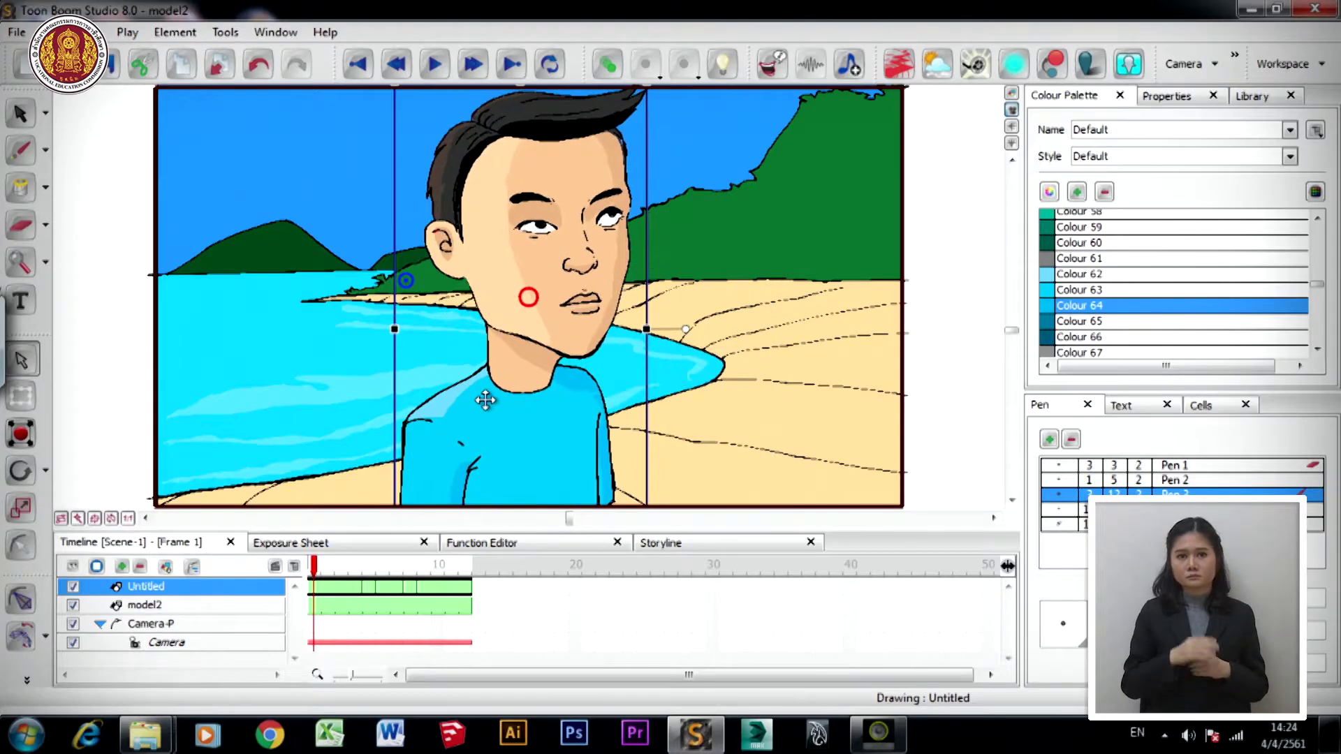
left_click_drag(481, 454, 492, 449)
mouse_move(334, 565)
left_mouse_down()
mouse_move(423, 579)
mouse_move(327, 573)
left_mouse_up()
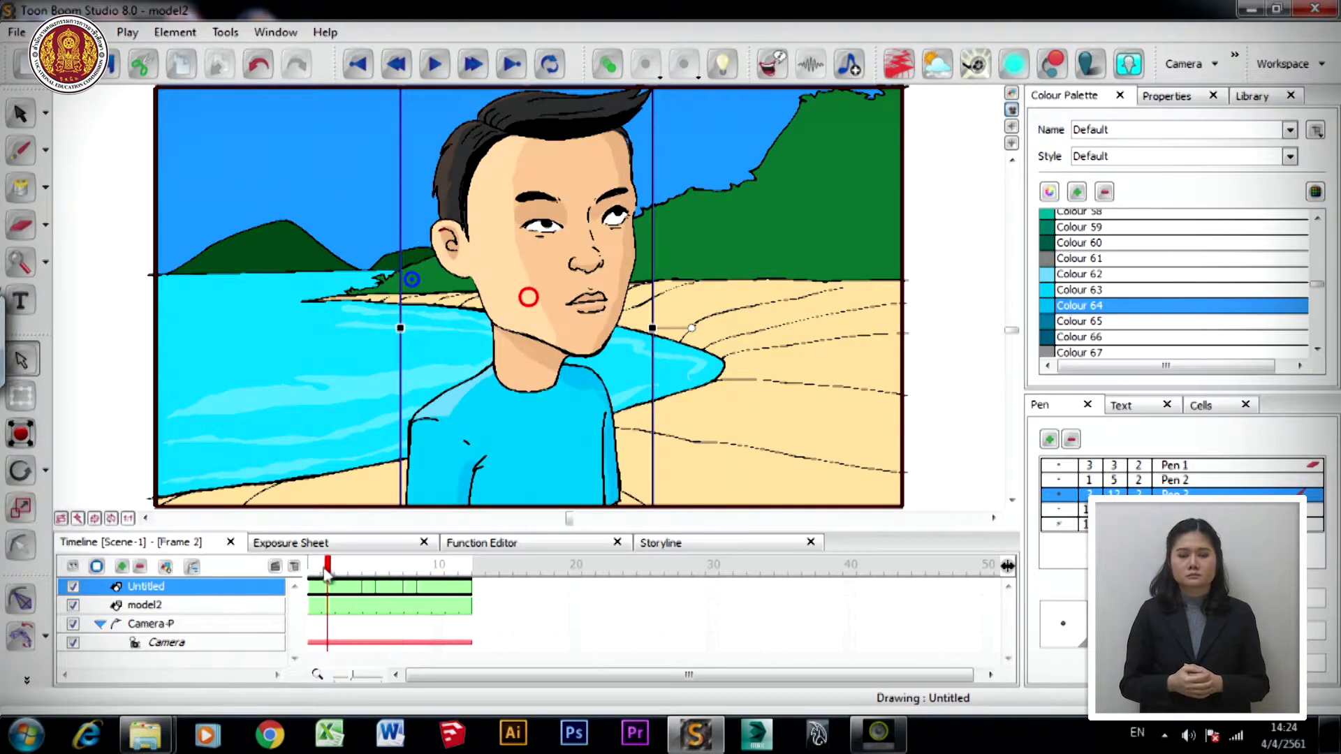
mouse_move(405, 454)
left_mouse_down()
mouse_move(472, 449)
mouse_move(470, 463)
mouse_move(470, 449)
mouse_move(447, 461)
left_mouse_up()
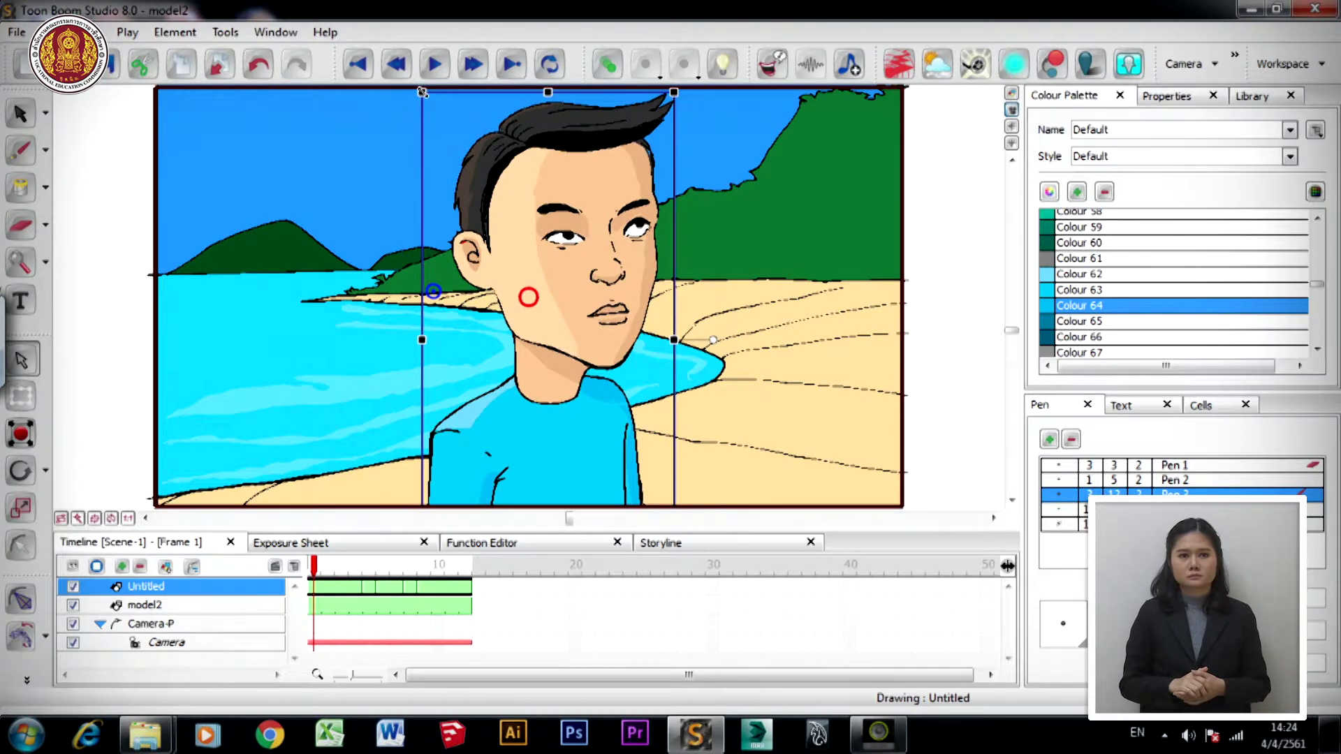
- Scale the character down and place it in the lower left of the beach scene, then deselect it
left_click_drag(422, 91, 457, 131)
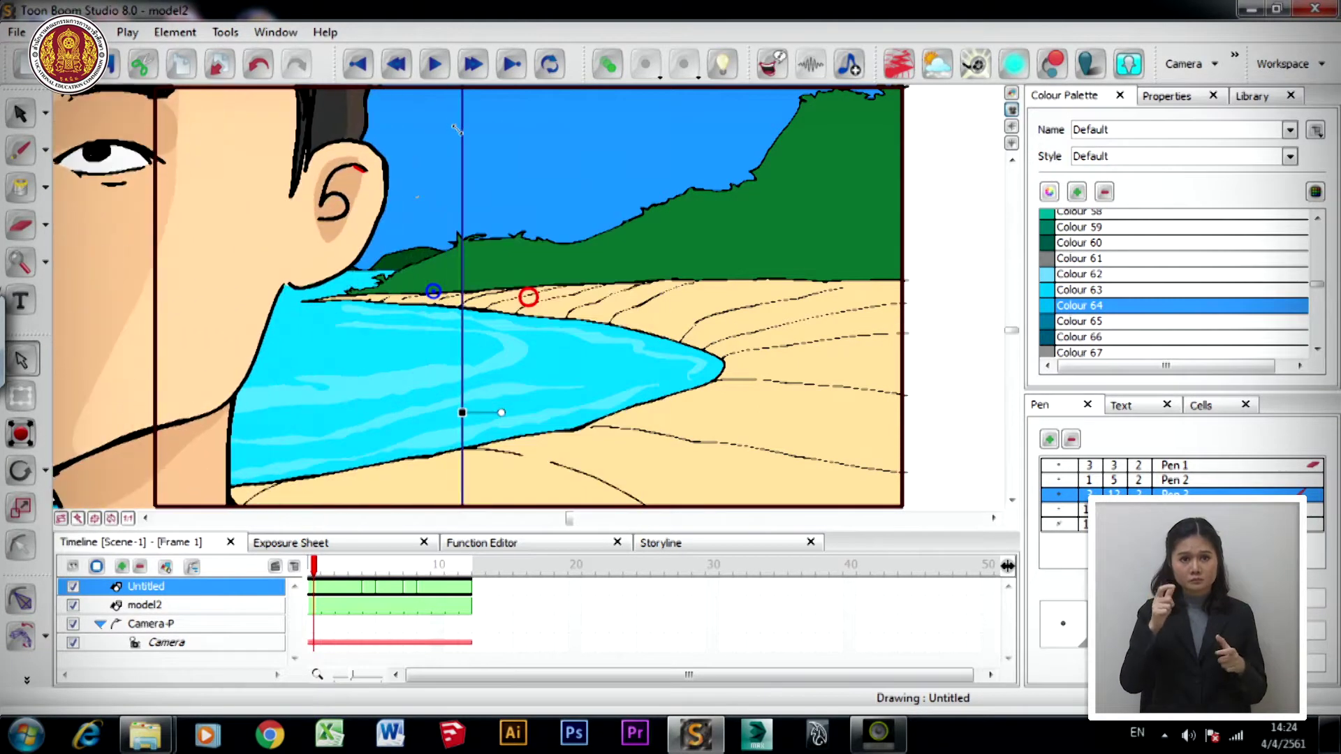
key("ctrl+z")
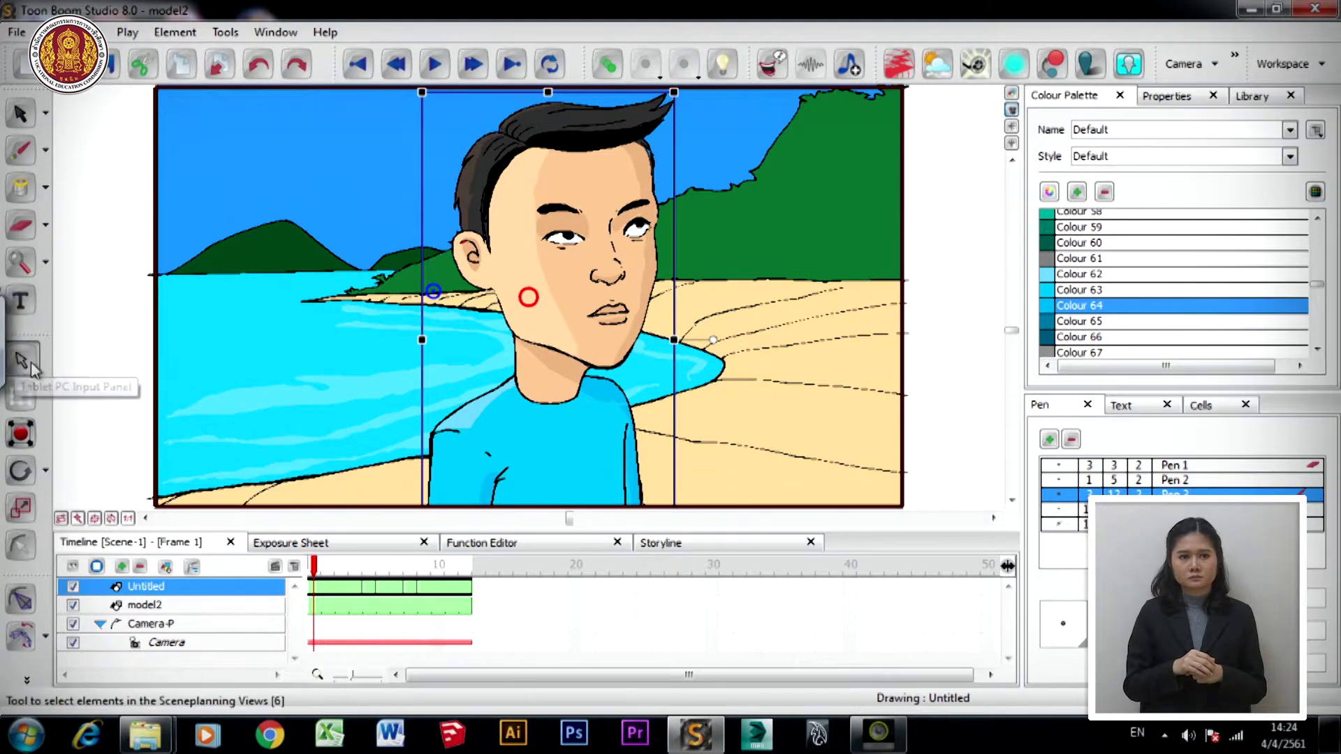
left_click_drag(676, 91, 617, 140)
mouse_move(527, 418)
left_mouse_down()
mouse_move(464, 413)
mouse_move(422, 388)
mouse_move(363, 416)
mouse_move(357, 434)
mouse_move(404, 435)
left_mouse_up()
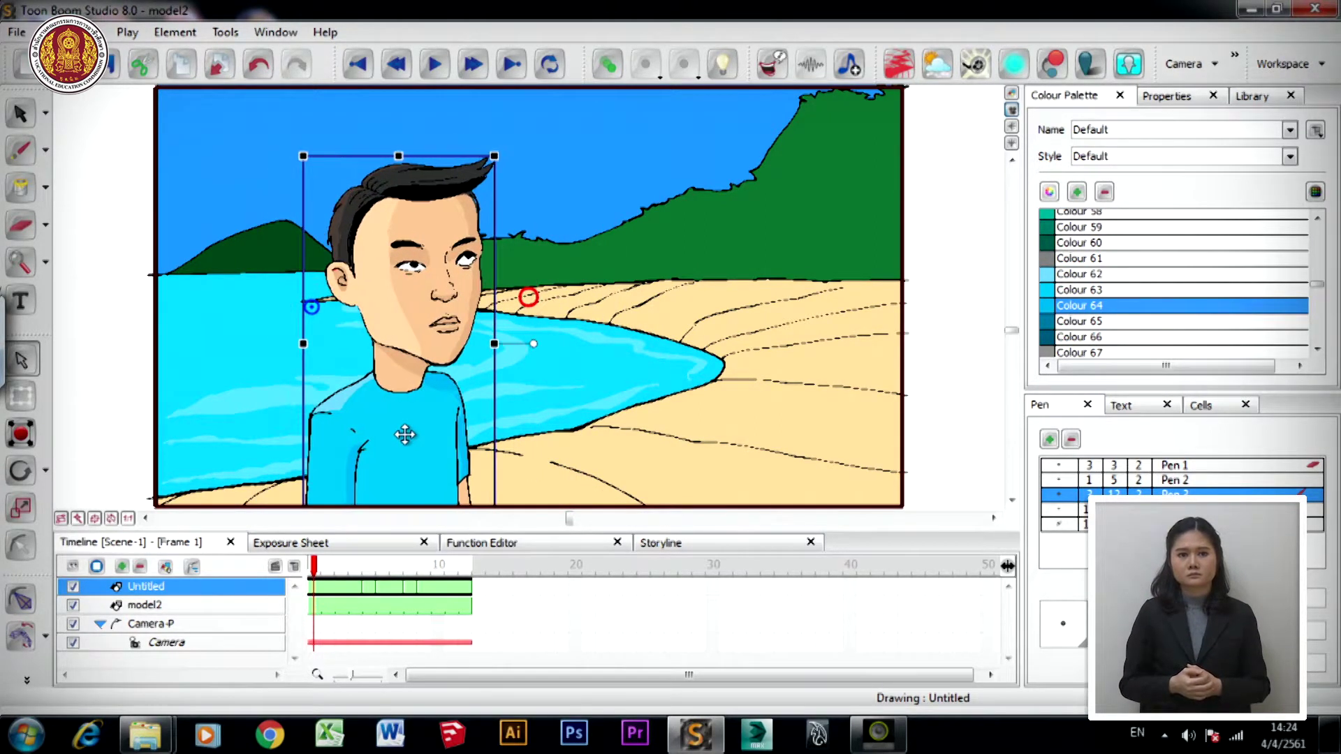
mouse_move(494, 155)
left_mouse_down()
mouse_move(461, 165)
mouse_move(479, 175)
left_mouse_up()
mouse_move(404, 402)
left_mouse_down()
mouse_move(425, 374)
mouse_move(405, 416)
left_mouse_up()
left_click(577, 482)
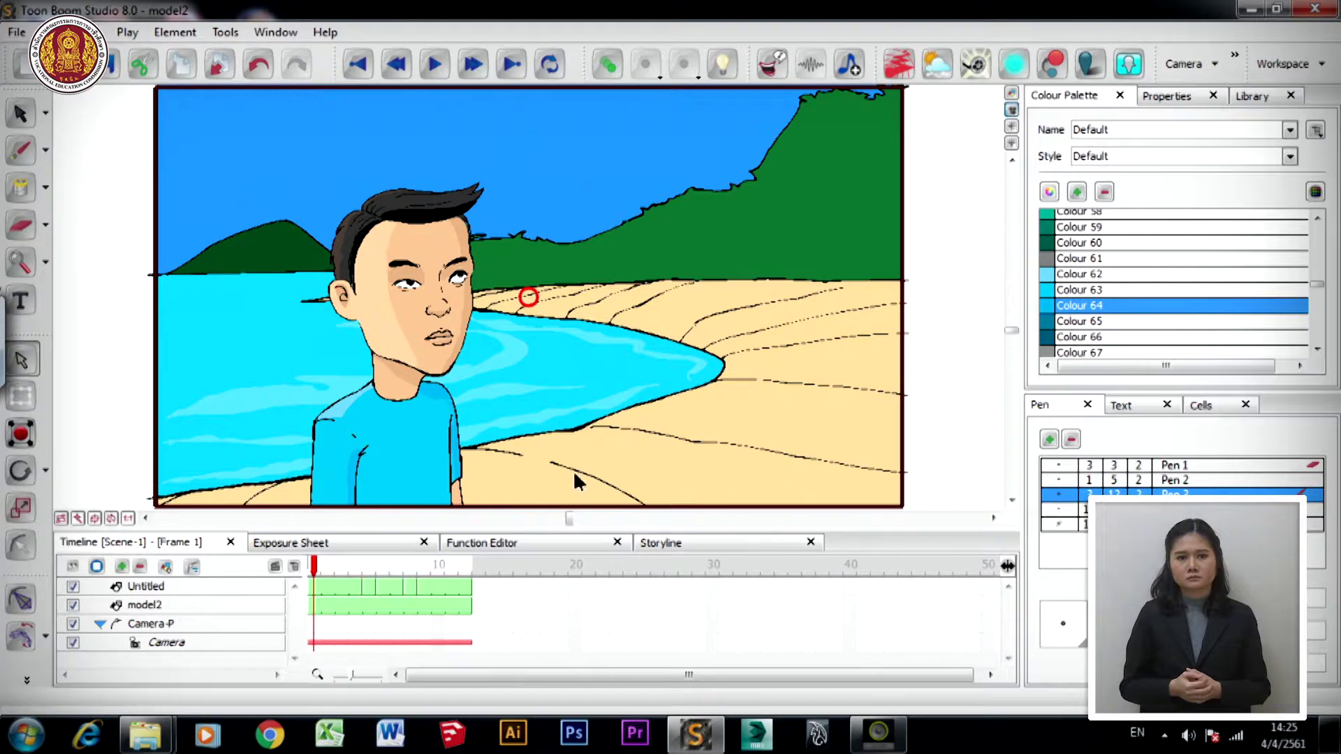
- Raise the character slightly in the beach scene and go to its uncoloured drawing at frame 5
left_click(387, 426)
left_click_drag(388, 433, 387, 422)
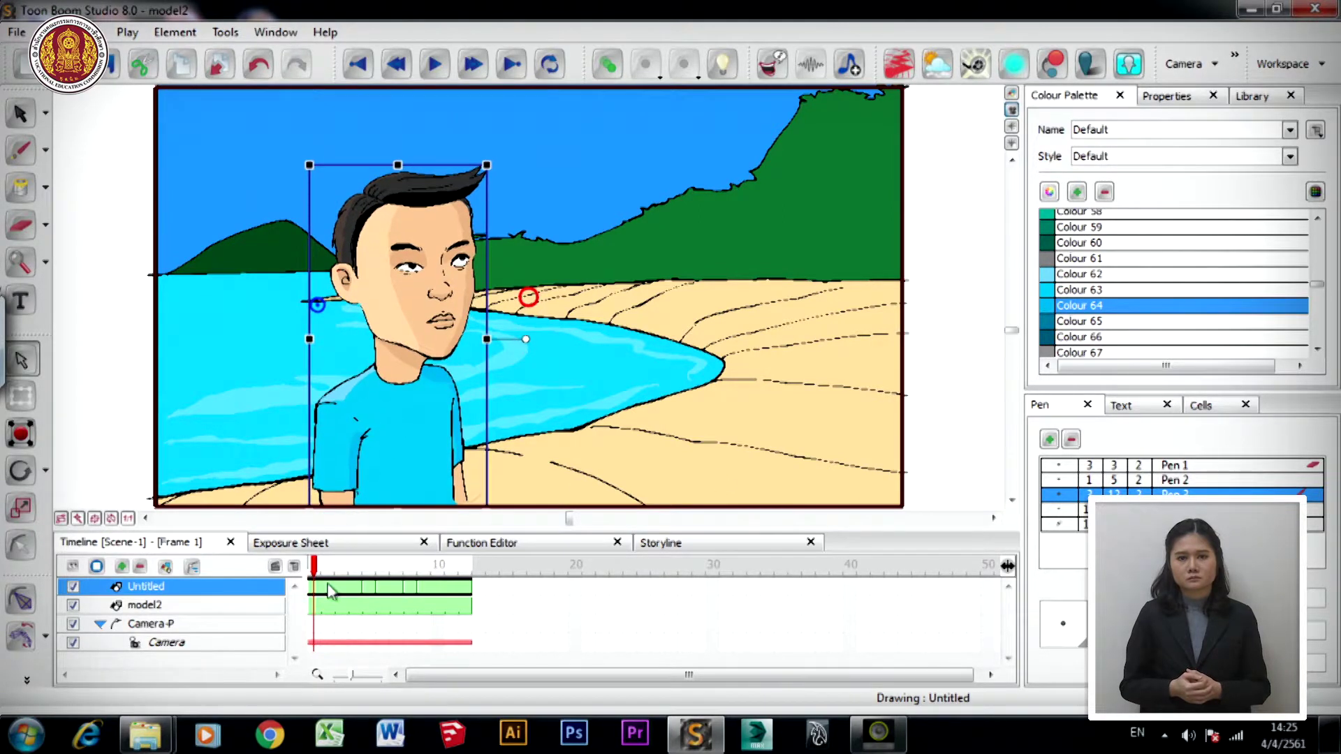
mouse_move(322, 572)
left_mouse_down()
mouse_move(410, 571)
mouse_move(350, 581)
mouse_move(410, 582)
mouse_move(341, 581)
mouse_move(375, 578)
left_mouse_up()
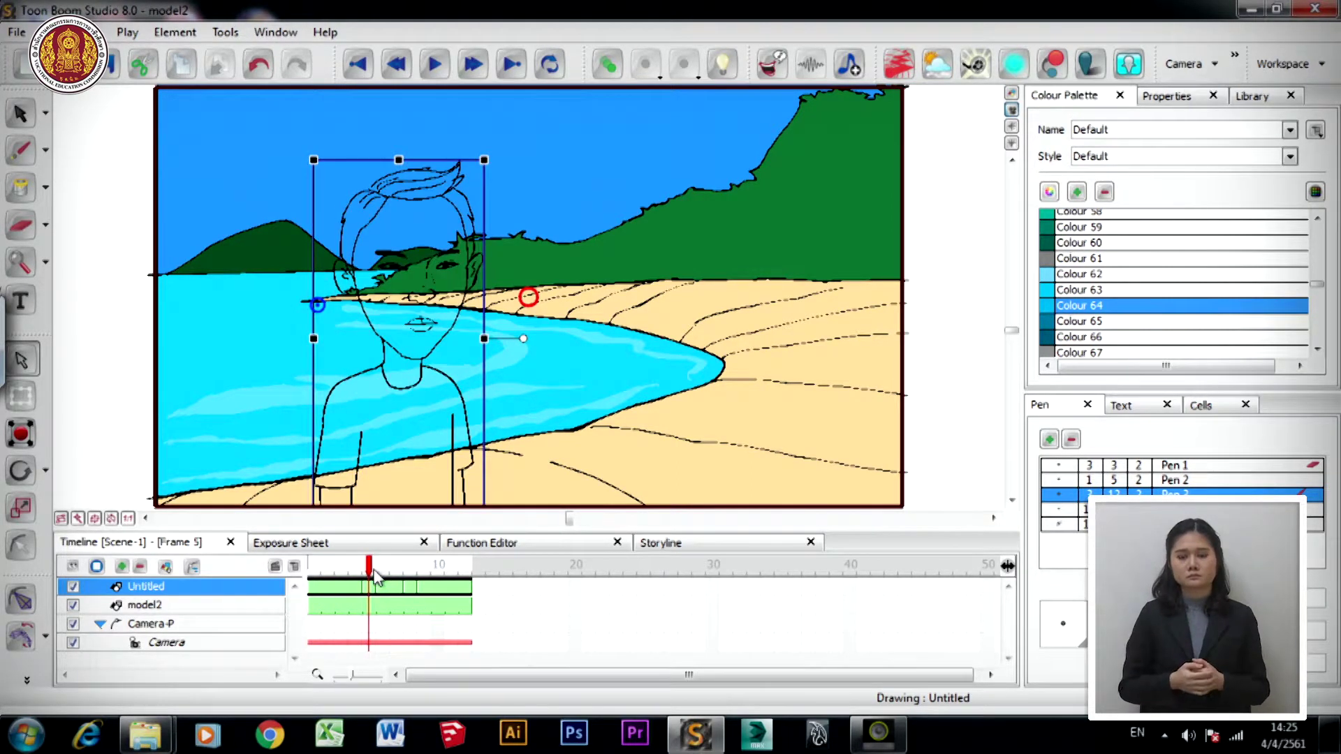
left_click(924, 314)
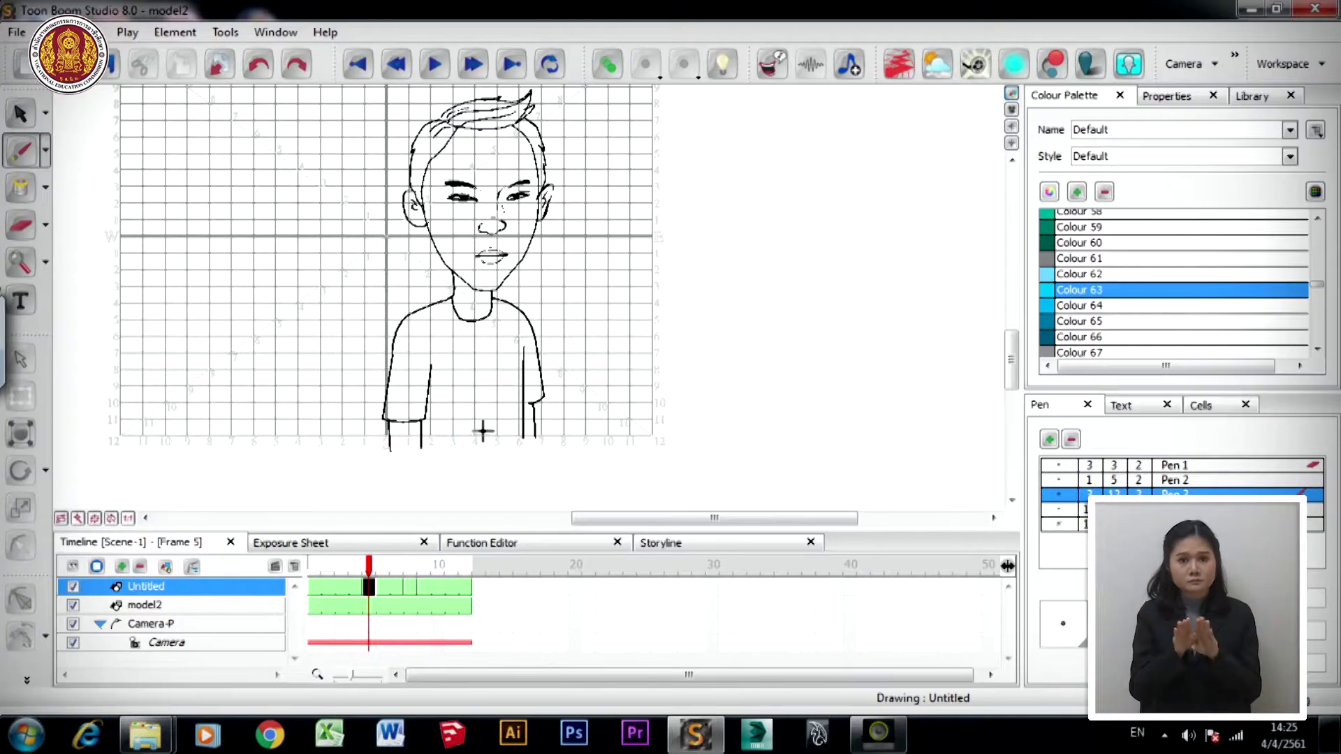
- On frame 5, close the shirt's open bottom edge with a freehand Colour 63 line and fill the shirt with Colour 63
left_click_drag(387, 445, 557, 426)
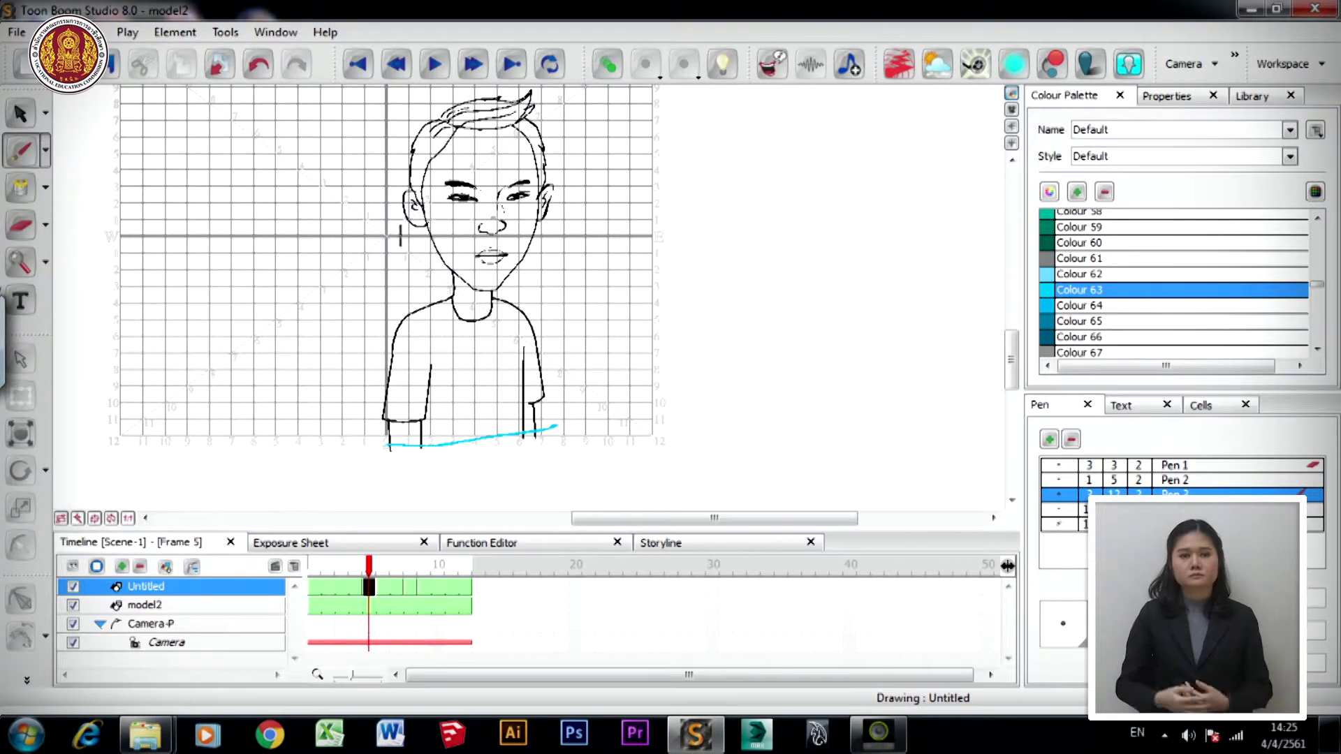
left_click(1012, 111)
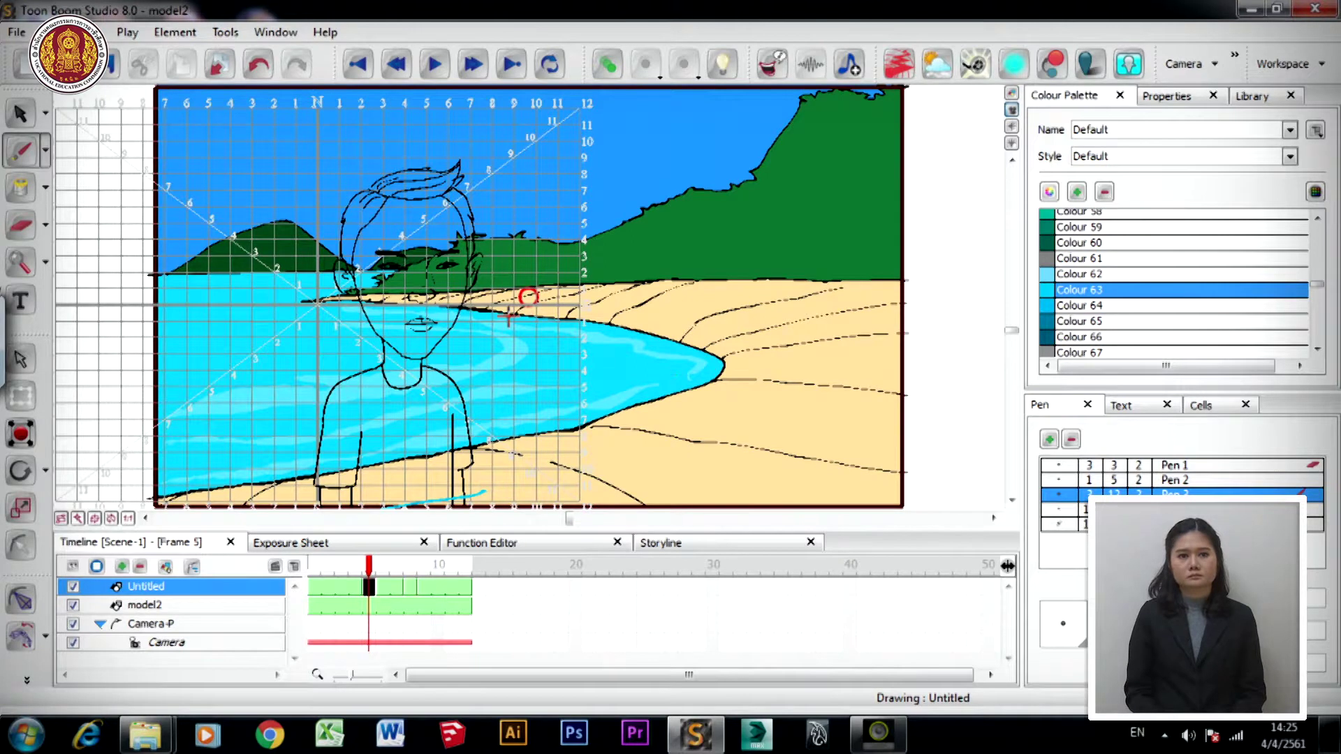
left_click(22, 188)
left_click(400, 426)
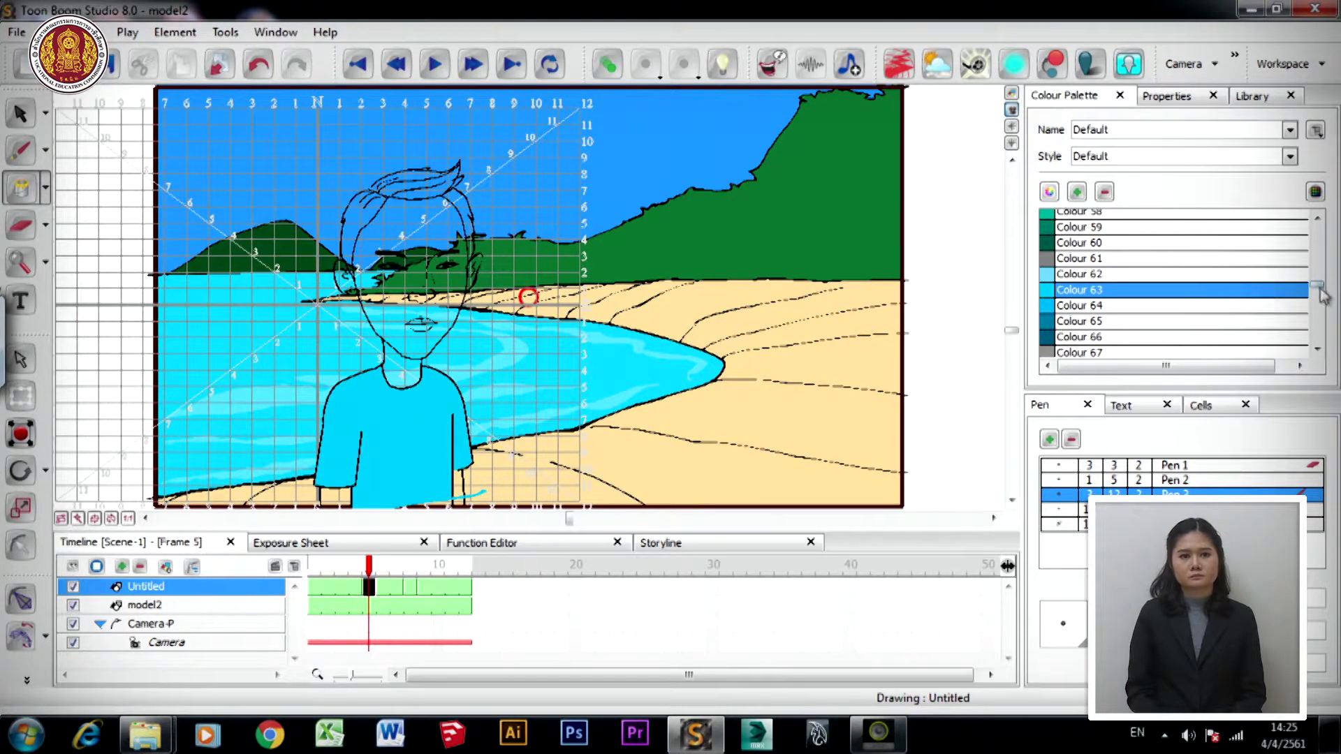
left_click_drag(1323, 296, 1317, 337)
left_click(1100, 334)
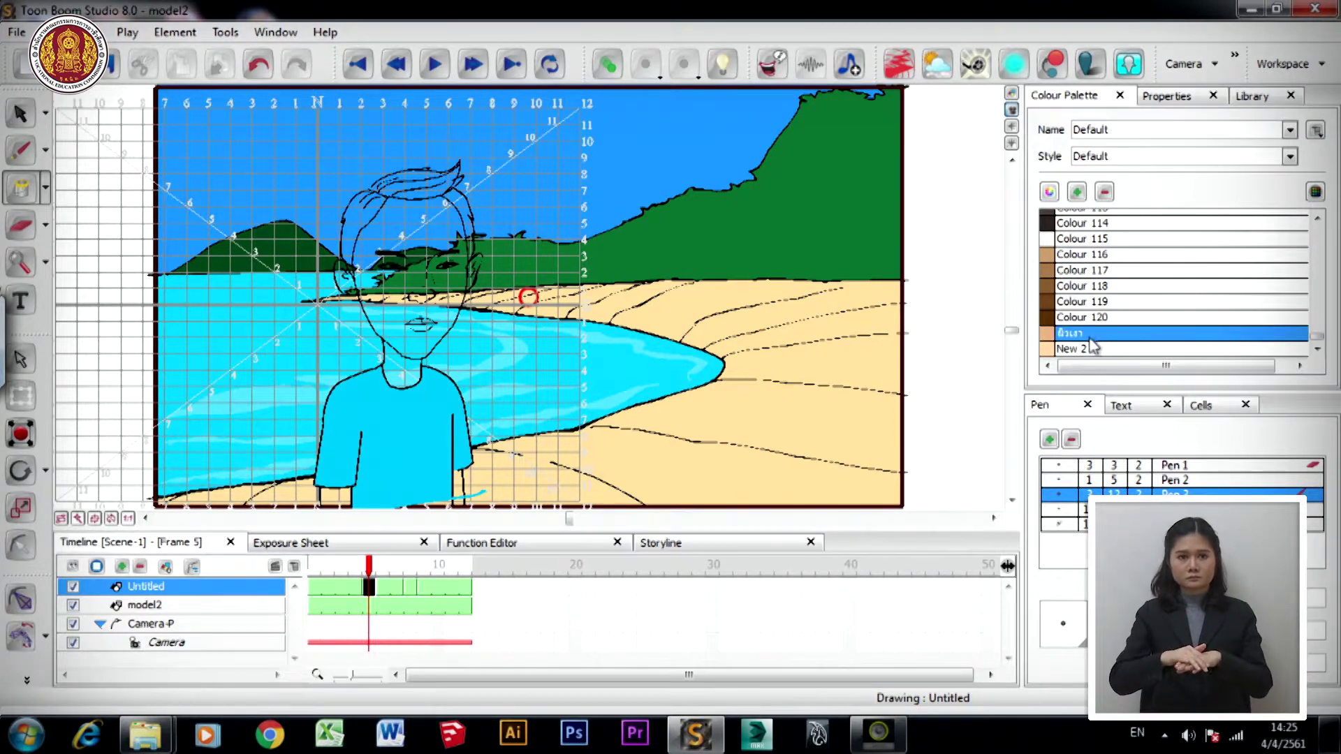
left_click(1077, 351)
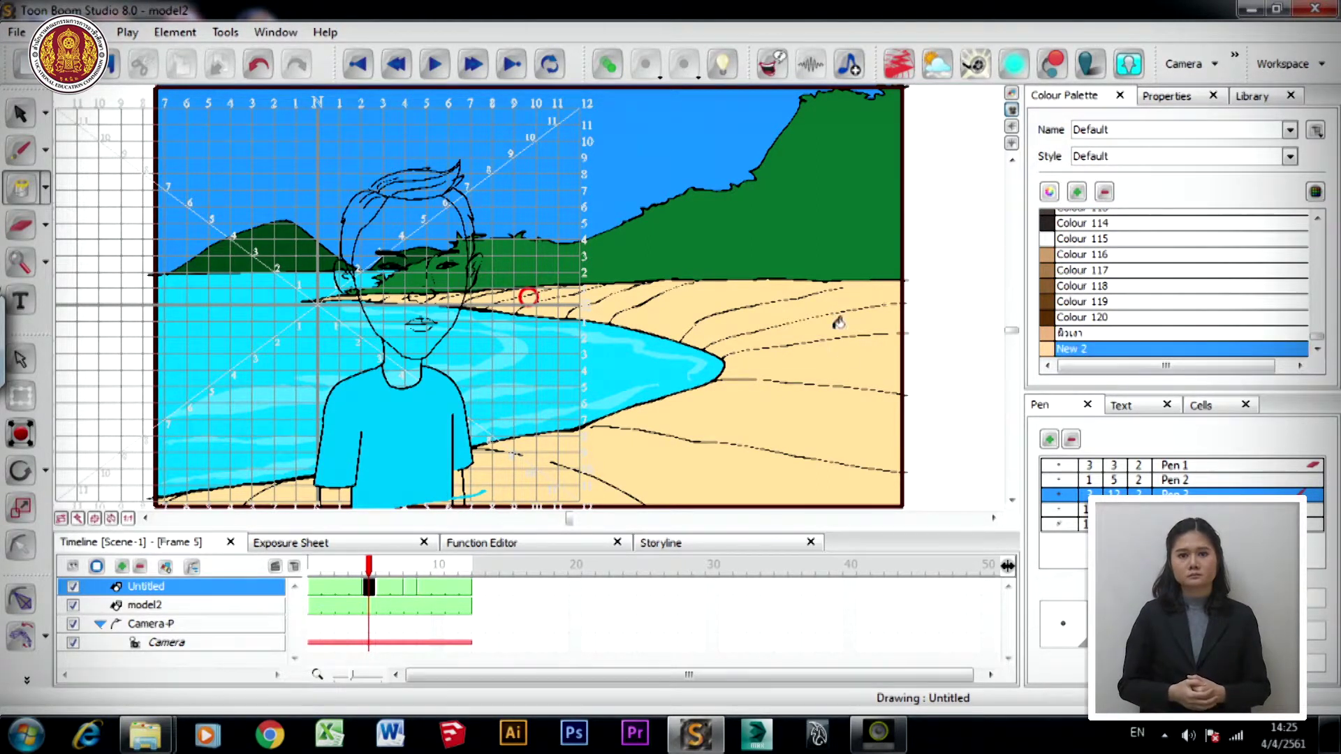
left_click_drag(1317, 336, 1317, 295)
- Sample the skin tone Colour 6 from the frame 2 drawing and fill the face, ears, neck and arms on frame 5
left_click(327, 586)
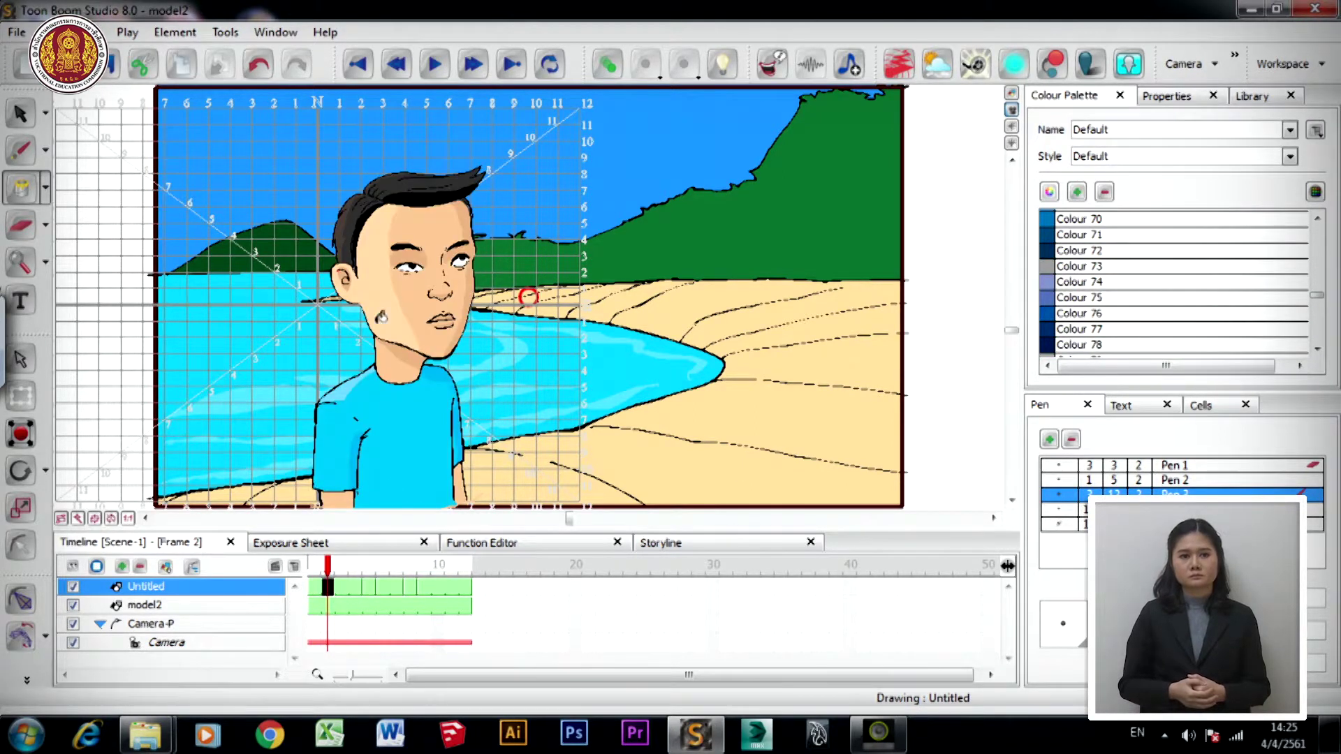
left_click(421, 285)
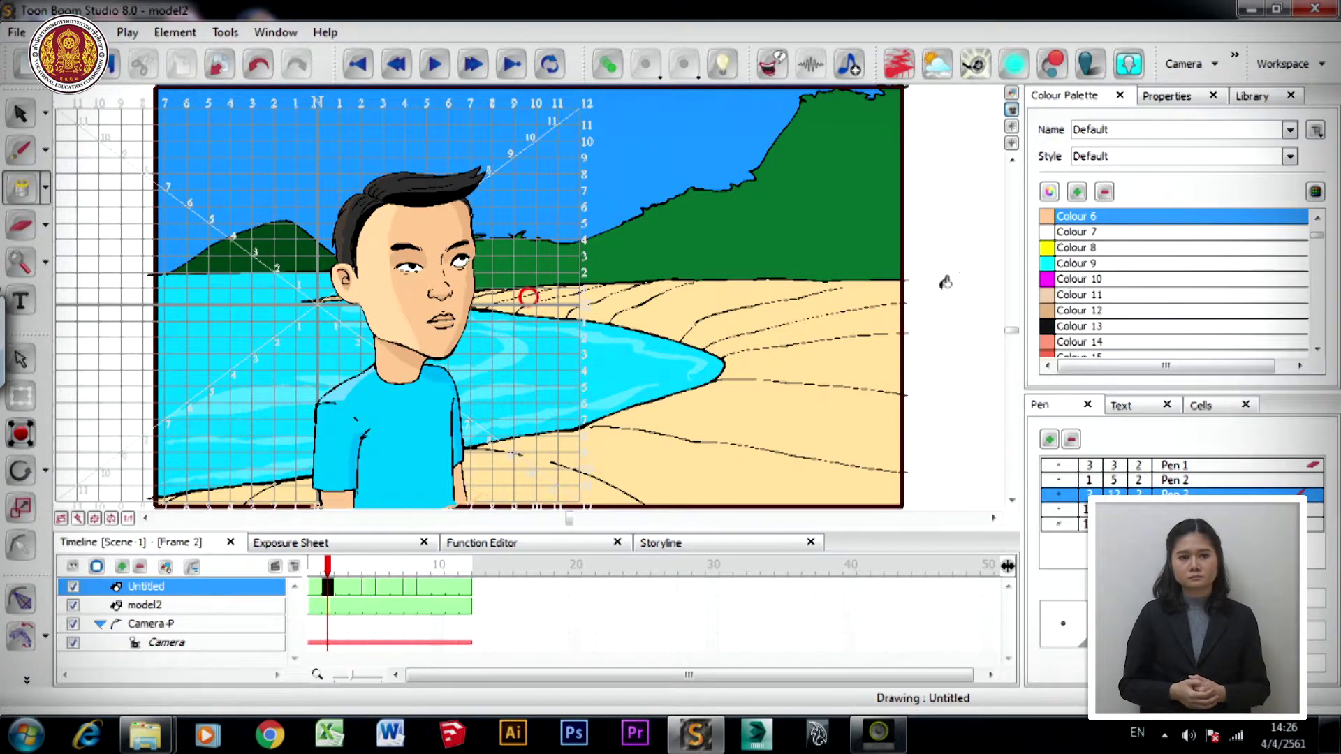
left_click(369, 586)
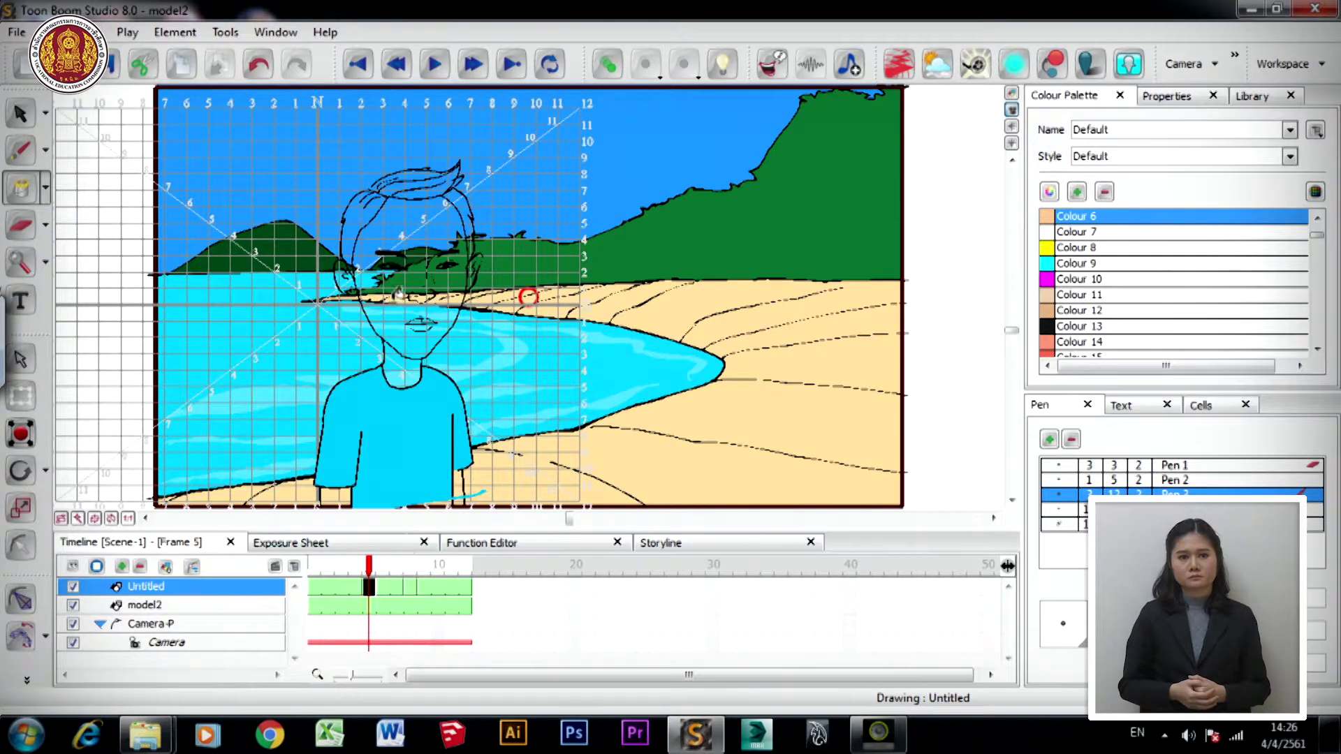
left_click(403, 296)
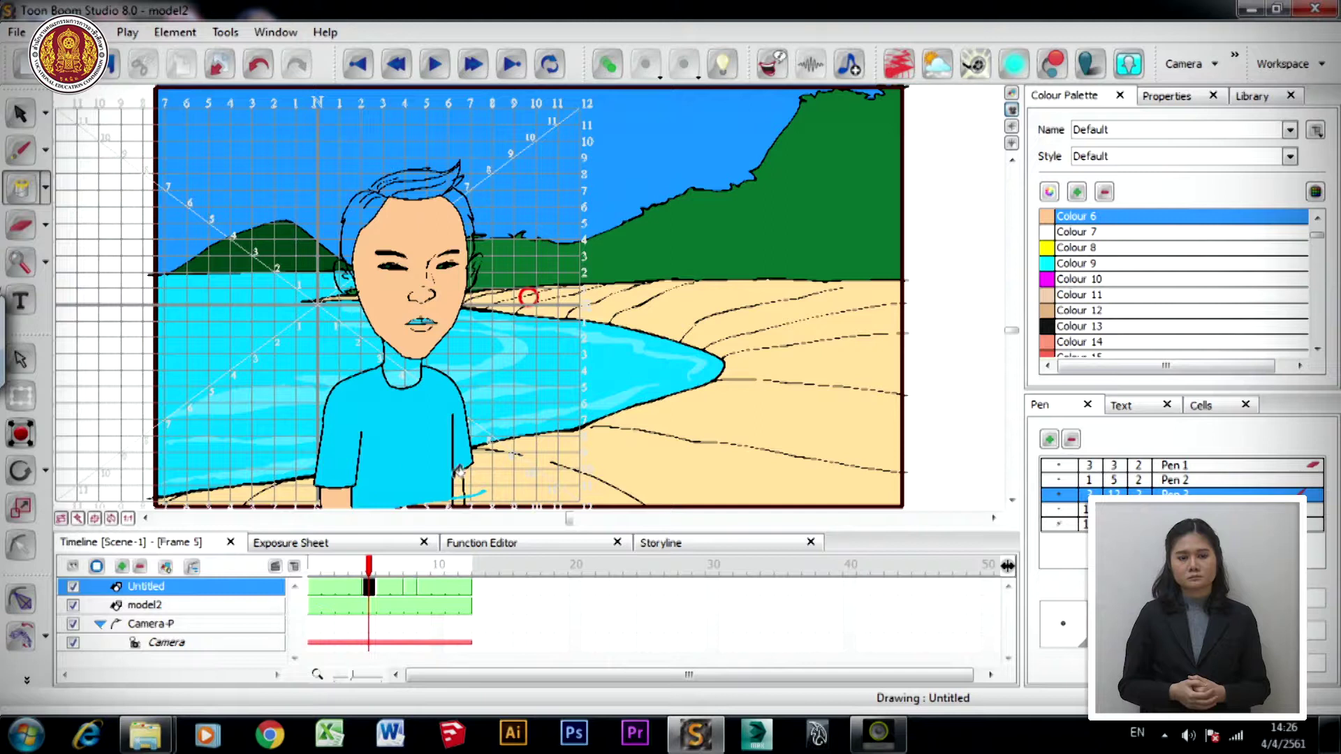
left_click(413, 372)
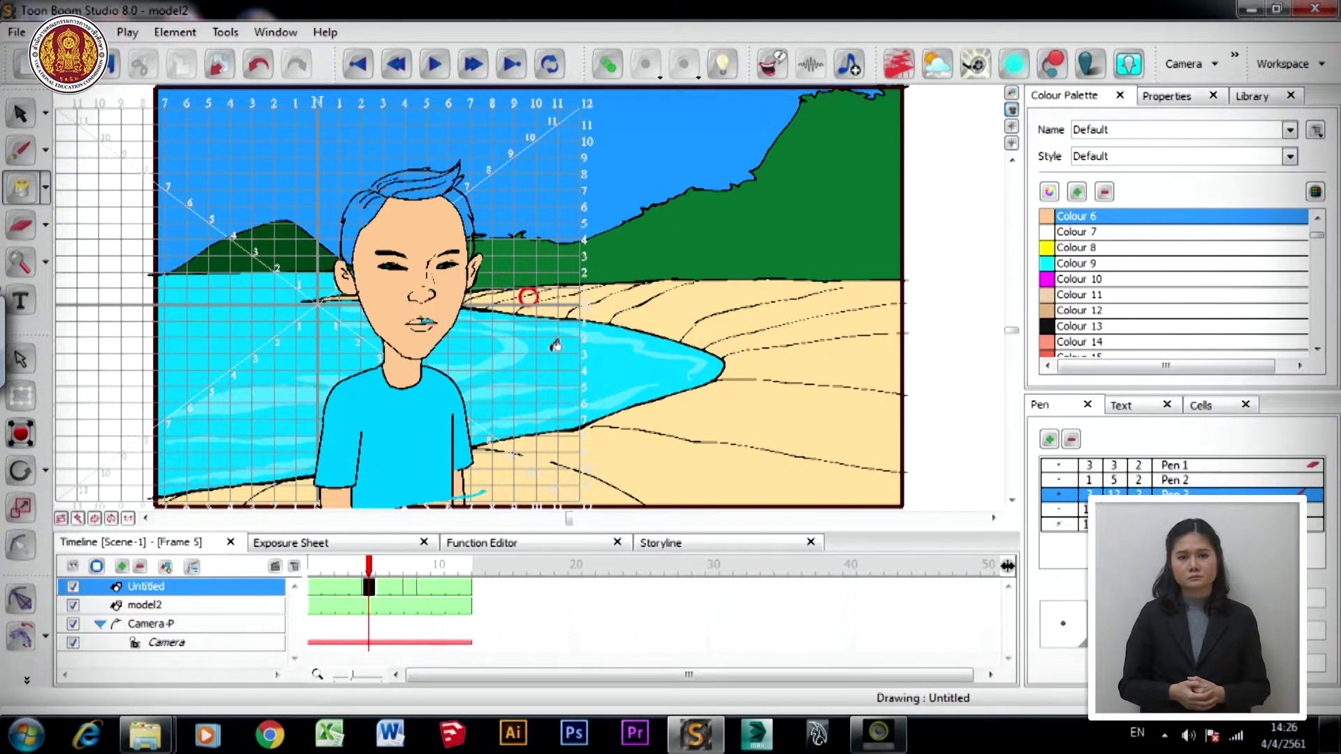
scroll(555, 345, "left", 2)
key("2")
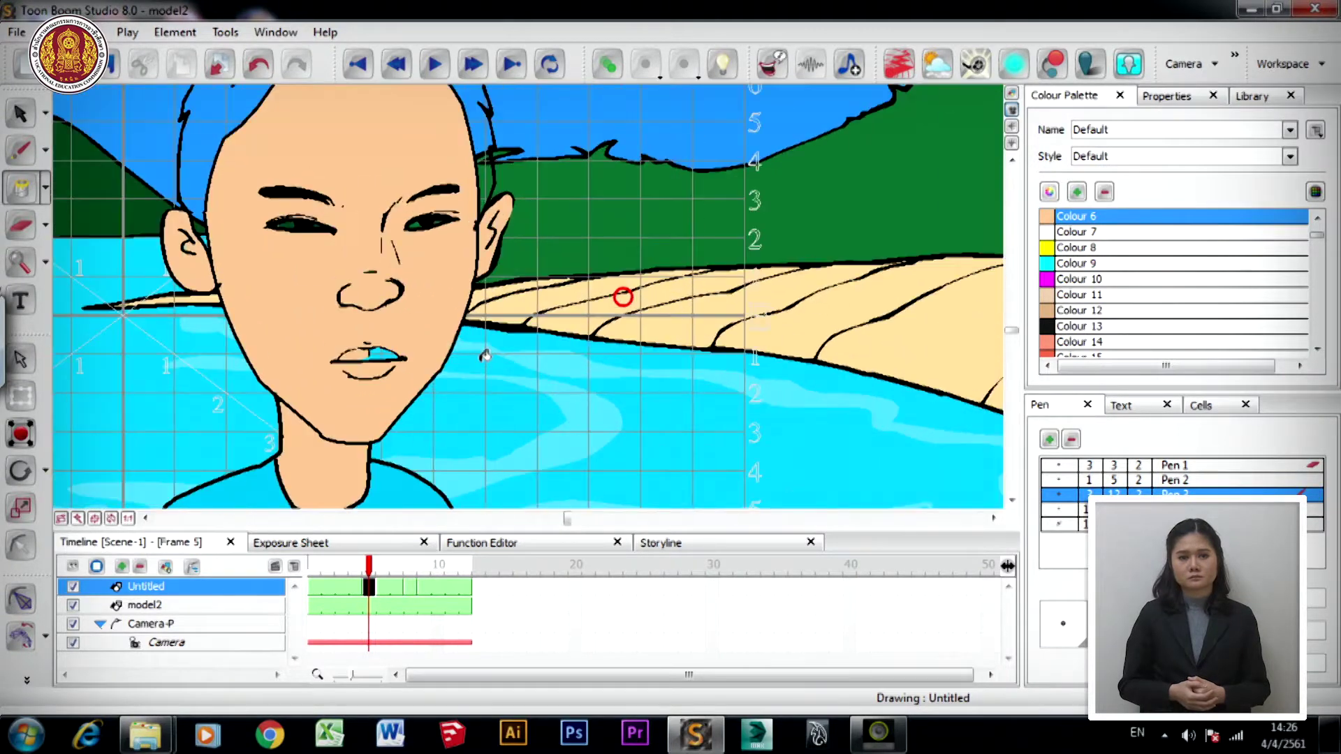
key("1")
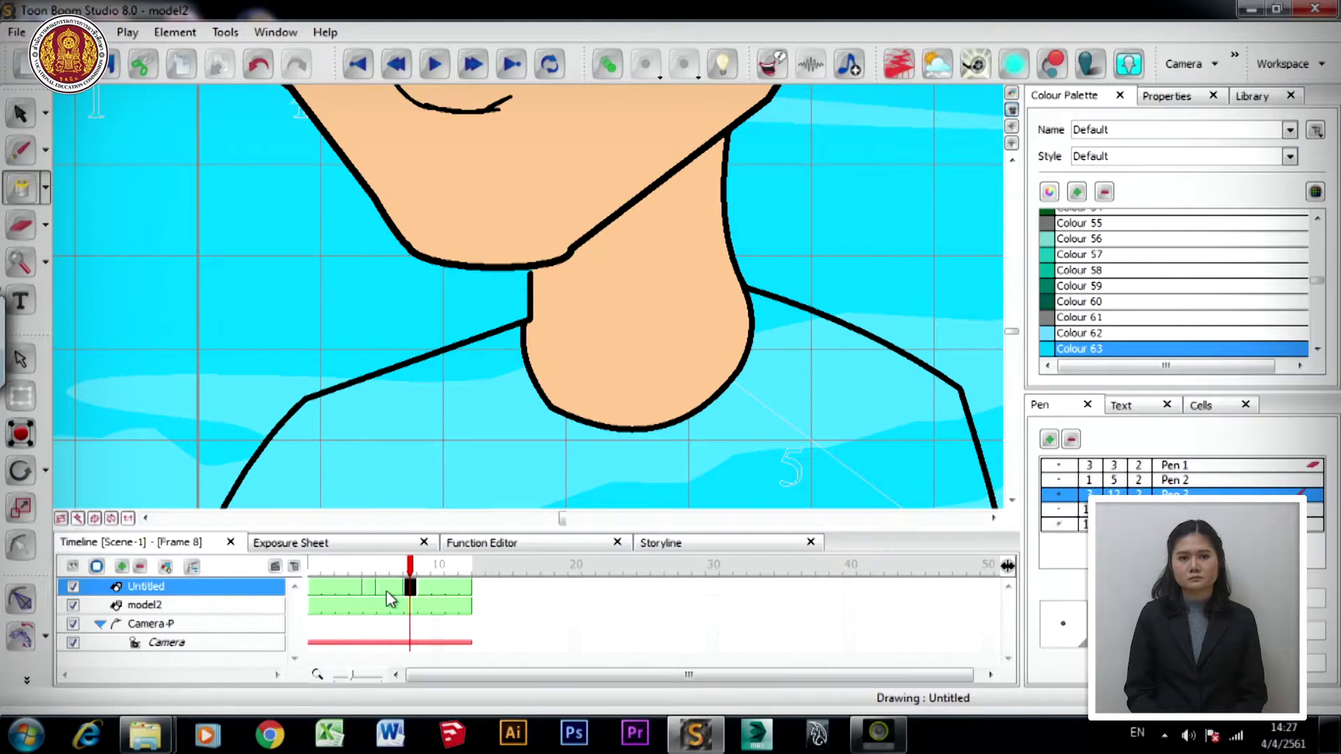
- On frame 8, draw a Colour 63 line across the open bottom of the shirt and arms and fill the shirt with Colour 63
left_click(472, 457)
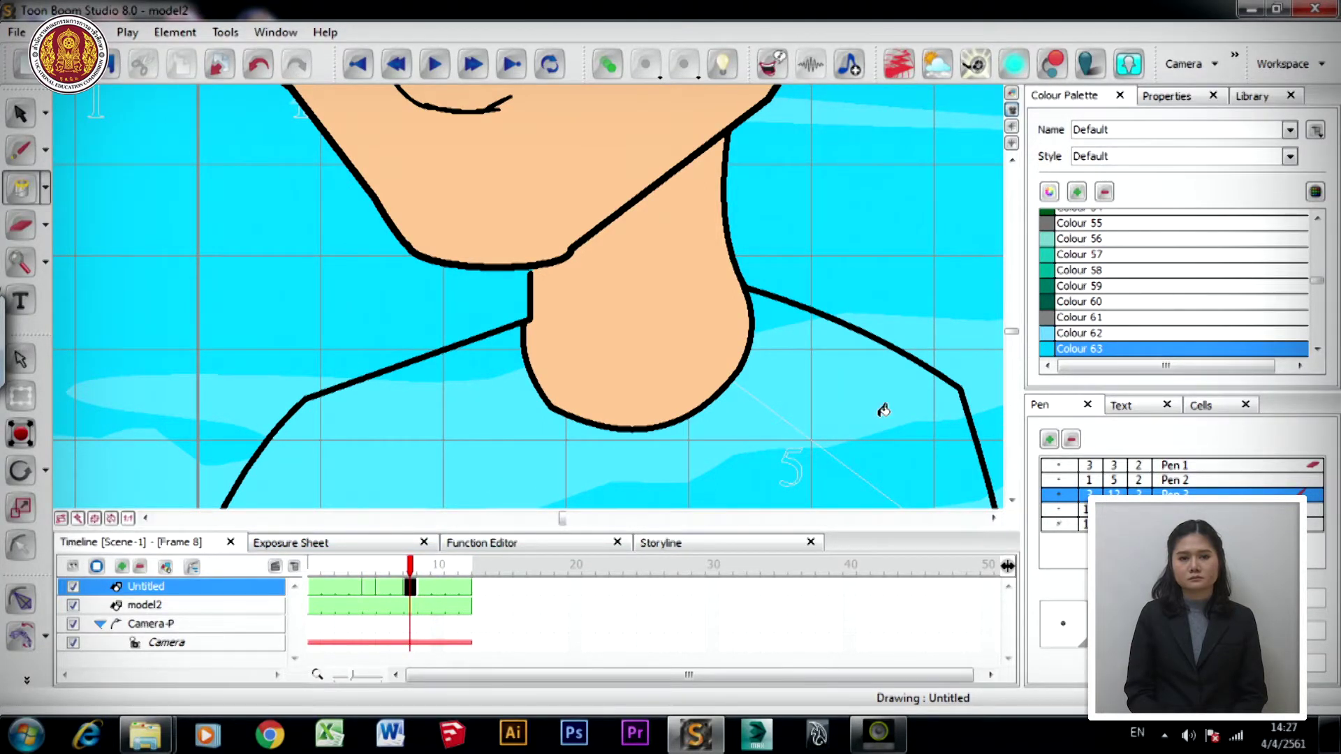
scroll(884, 411, "down", 10)
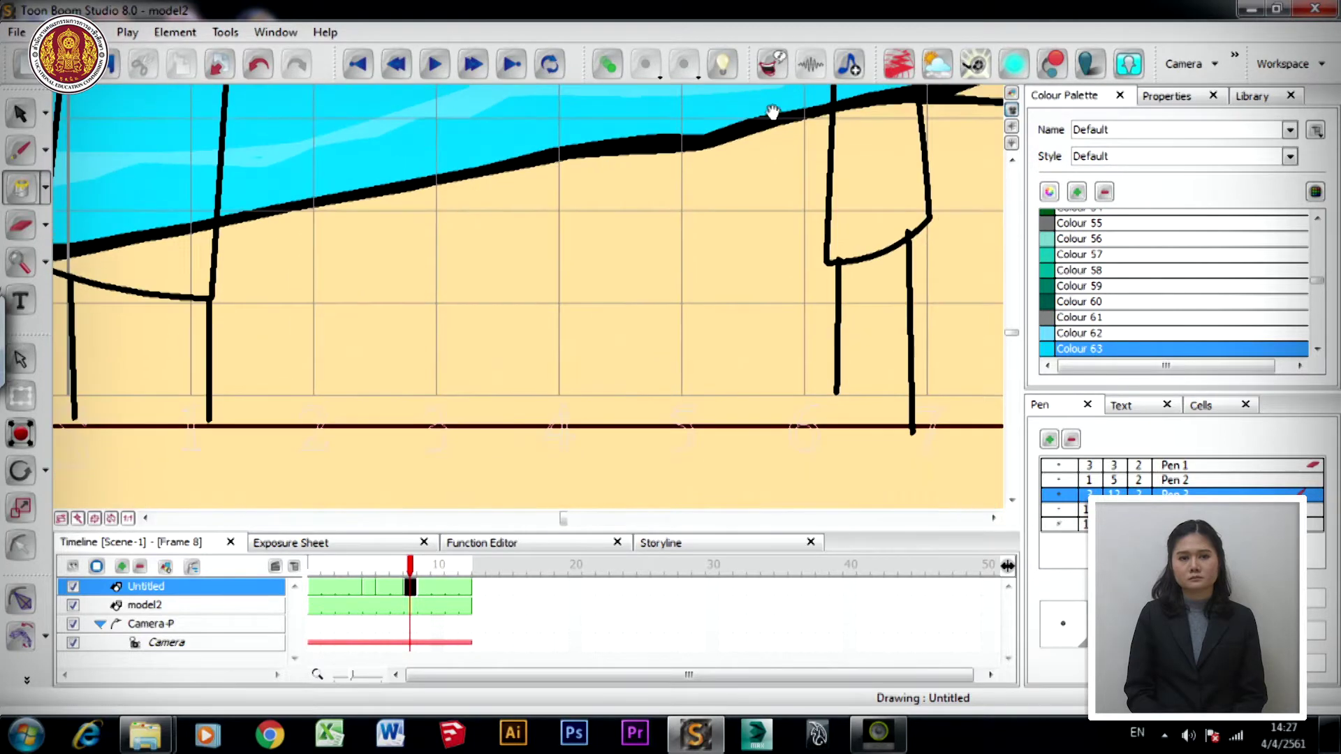
scroll(761, 224, "down", 3)
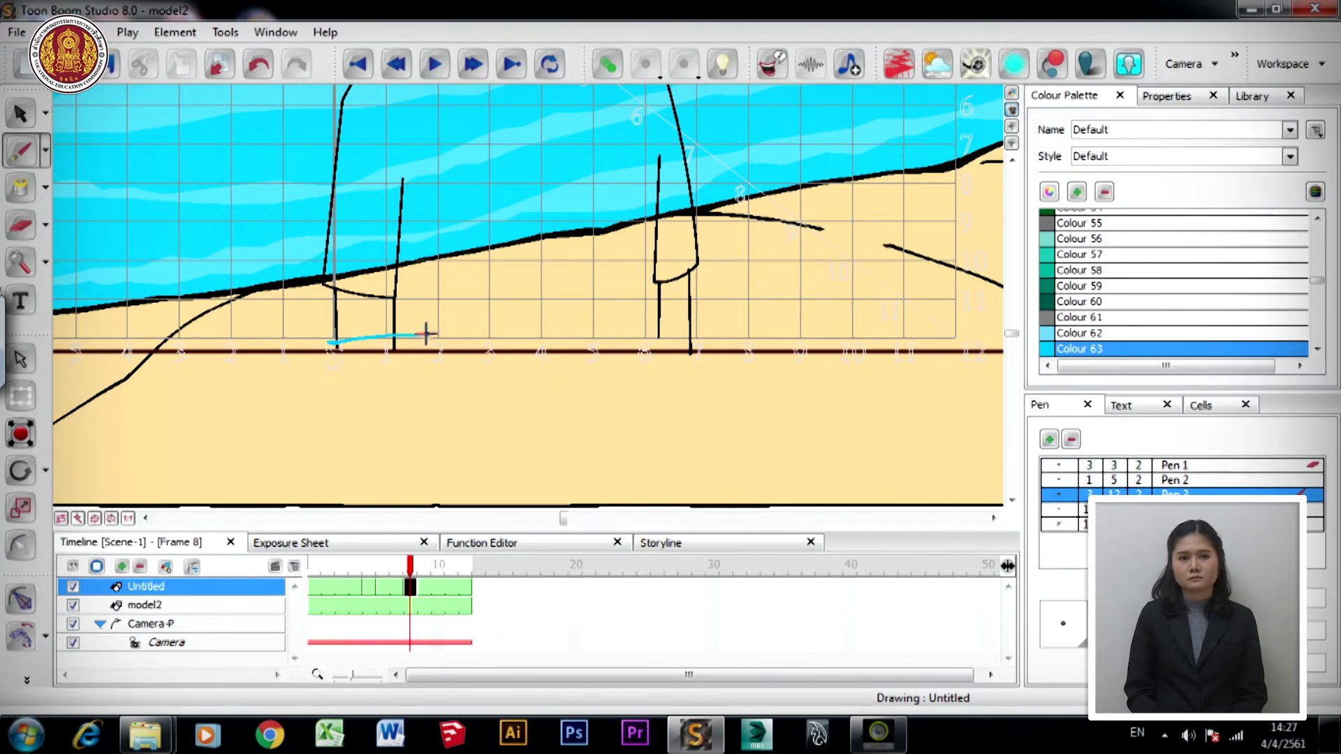
scroll(598, 458, "up", 3)
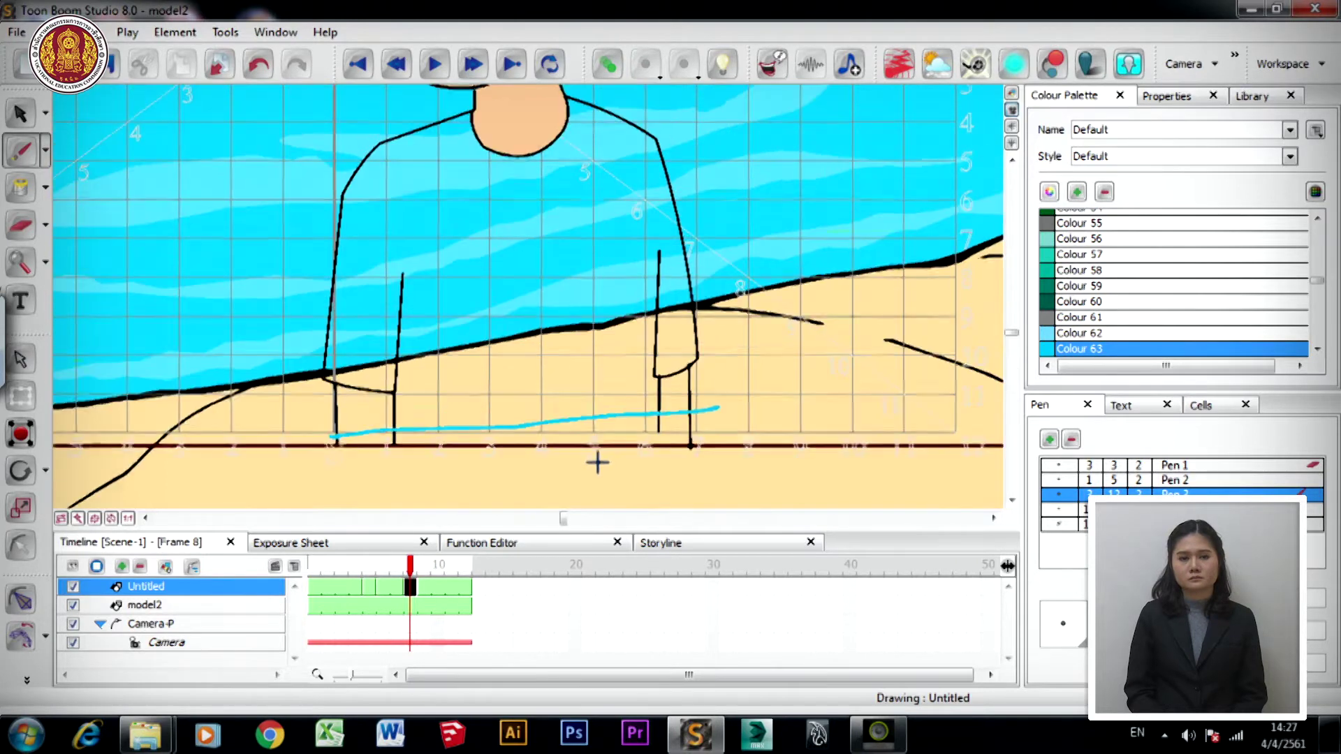
left_click(507, 296)
scroll(552, 295, "up", 2)
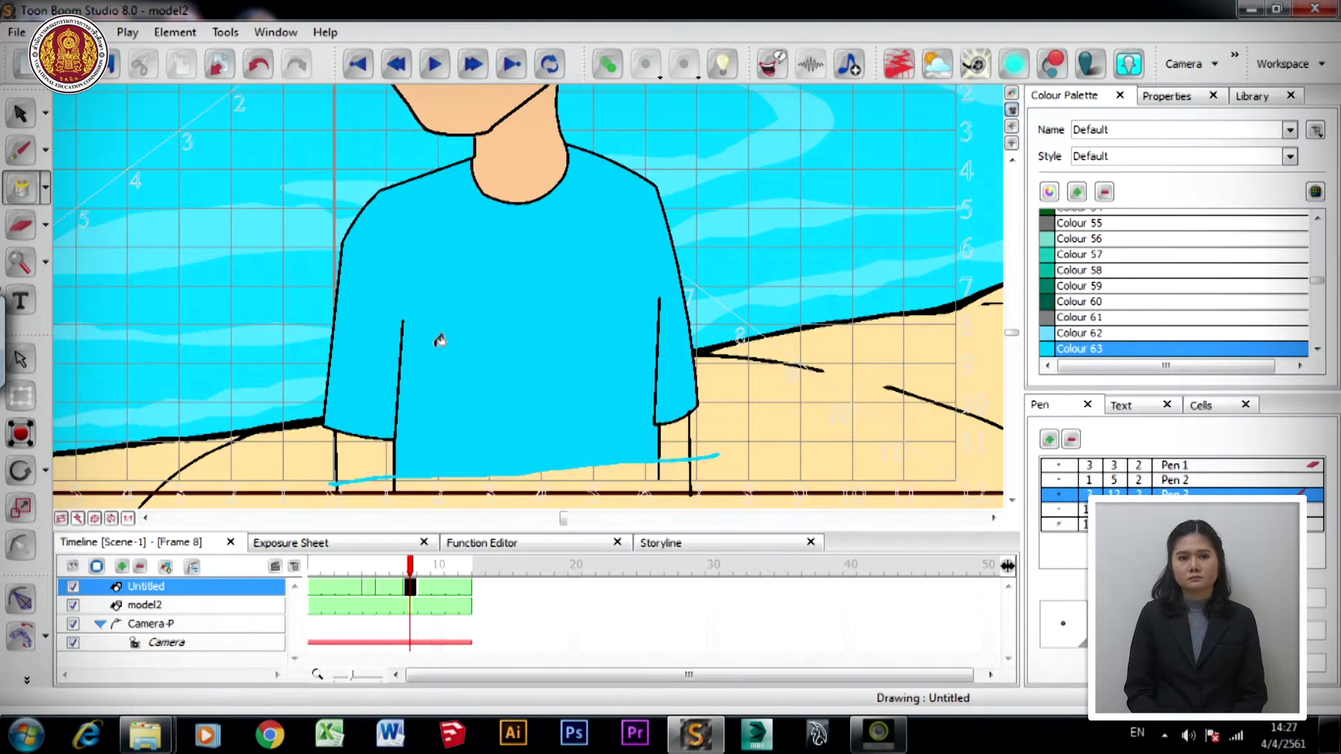
- Sample the neck's skin tone Colour 6 and fill both forearms below the sleeves on frame 8
left_click(571, 127, "alt")
left_click(338, 294)
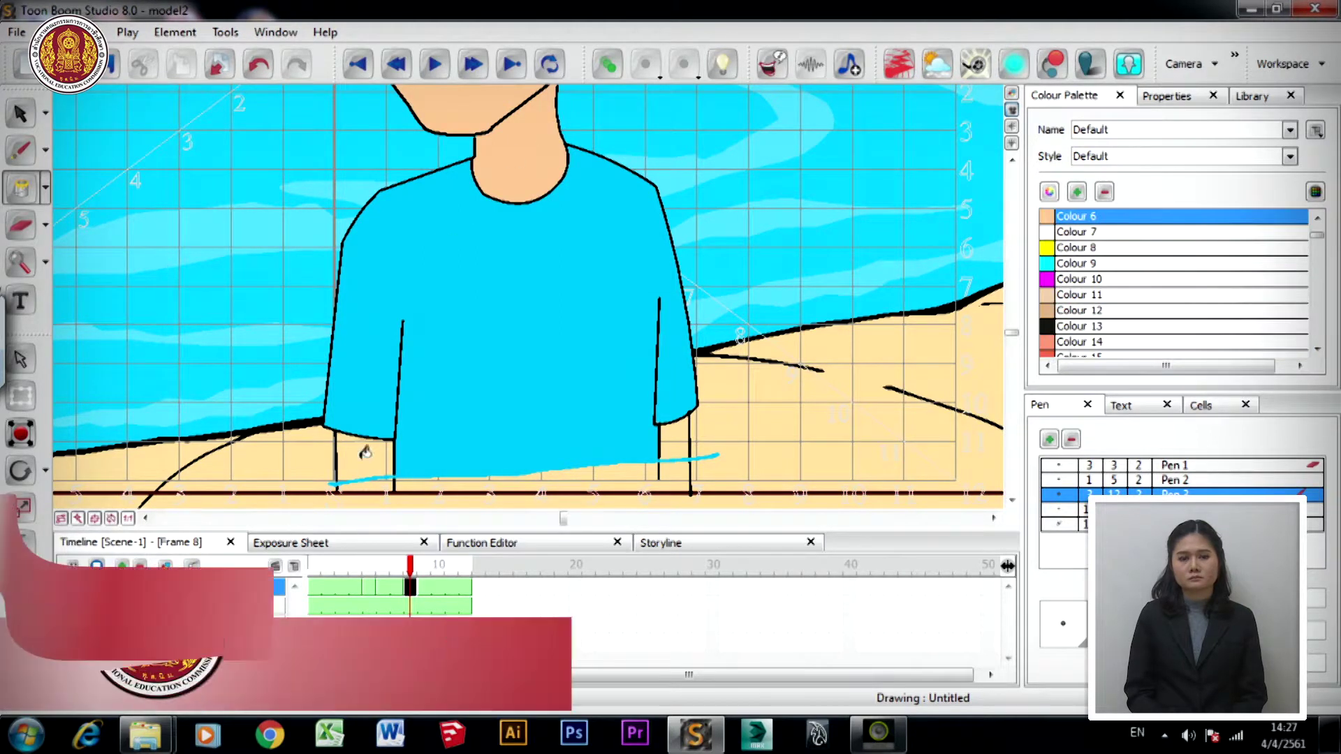
left_click(401, 363)
left_click(356, 435)
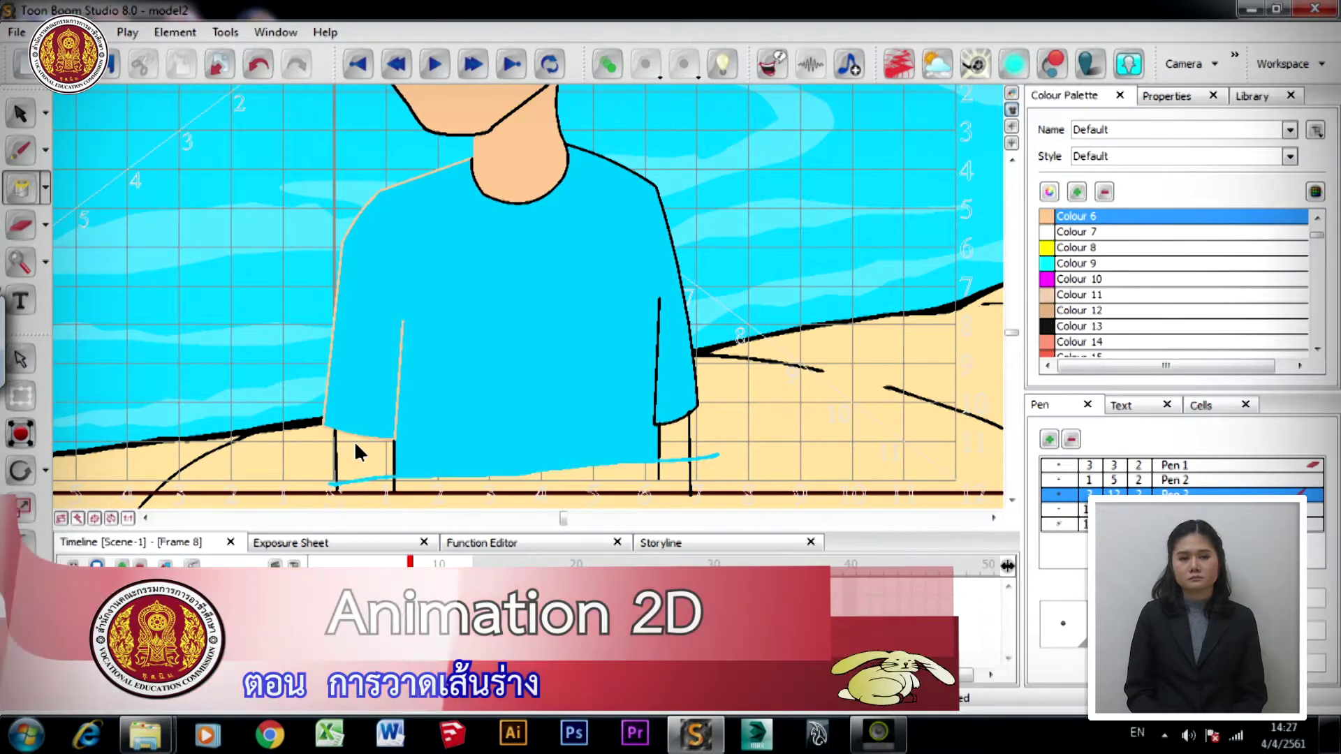
left_click(354, 442)
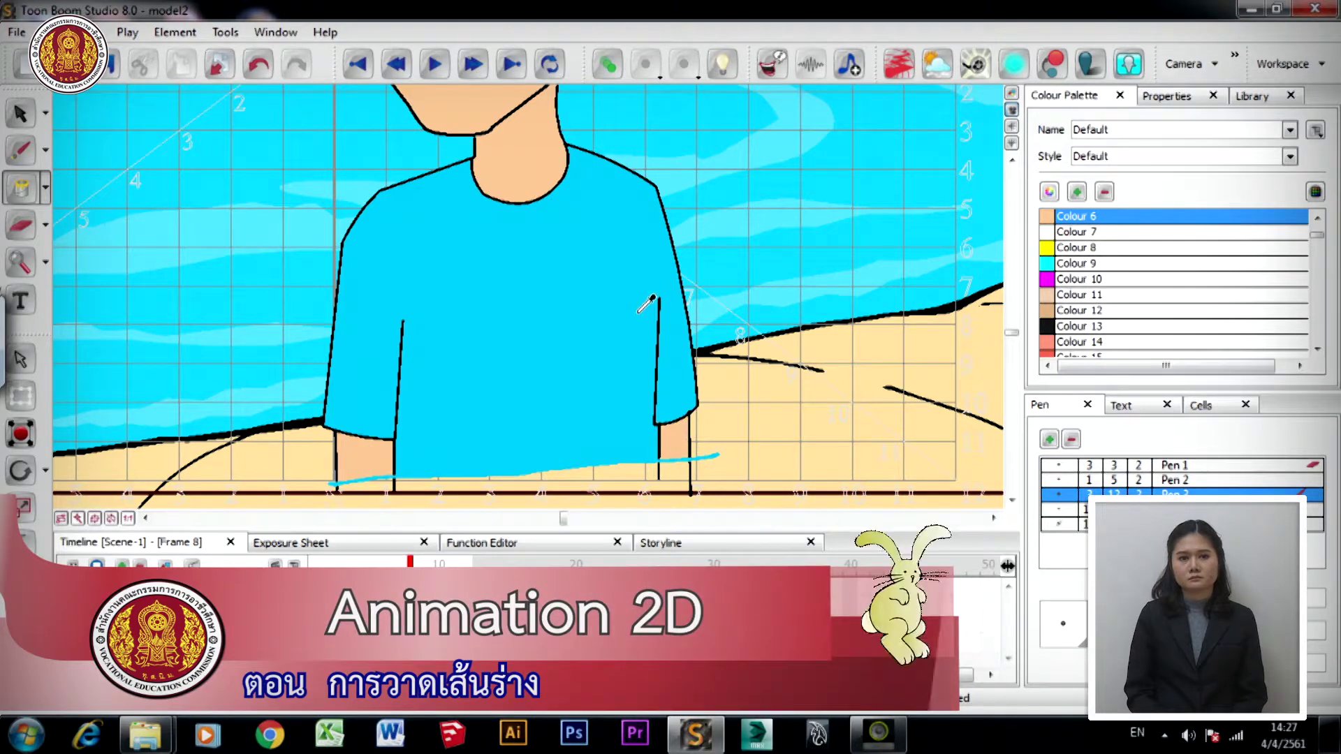
- Sample the dark hair Colour 25 from frame 5 and fill the side and top hair sections on frame 8
scroll(643, 304, "up", 10)
left_click_drag(846, 222, 956, 383)
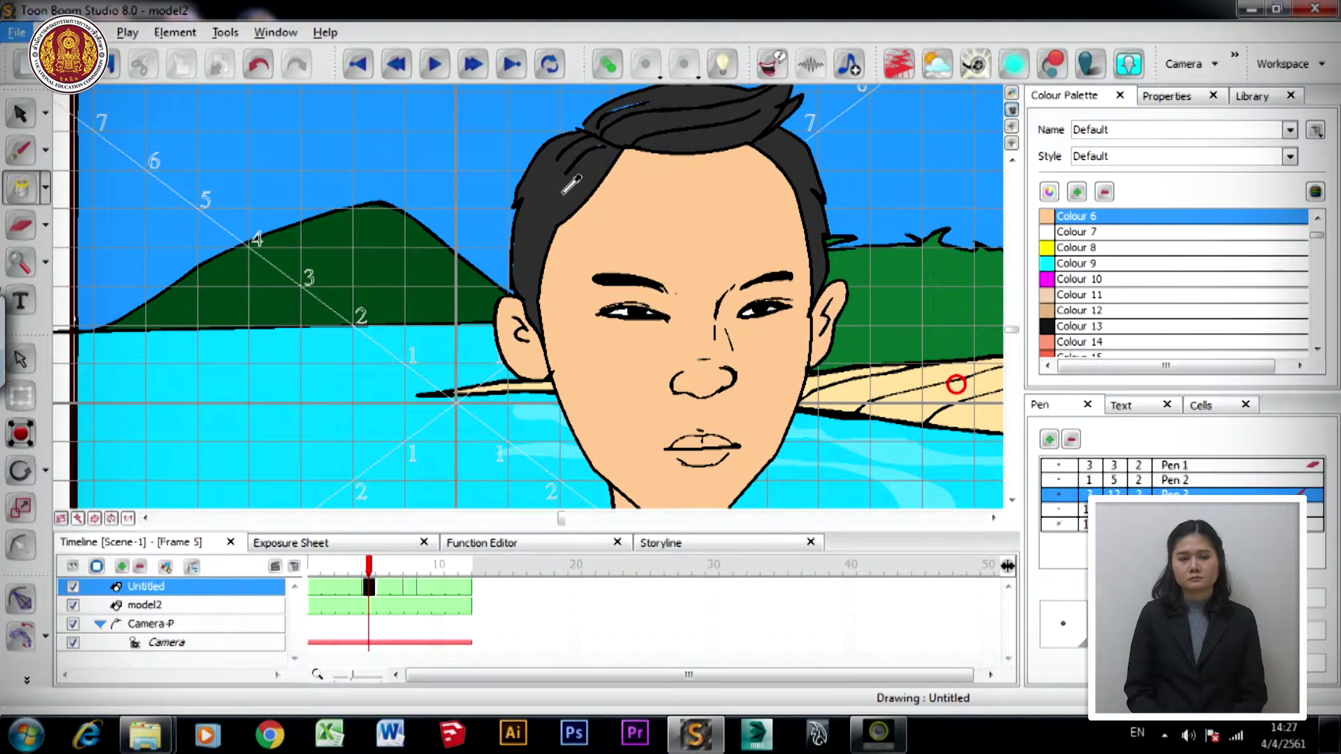
left_click(564, 190, "alt")
left_click(412, 587)
left_click(490, 150)
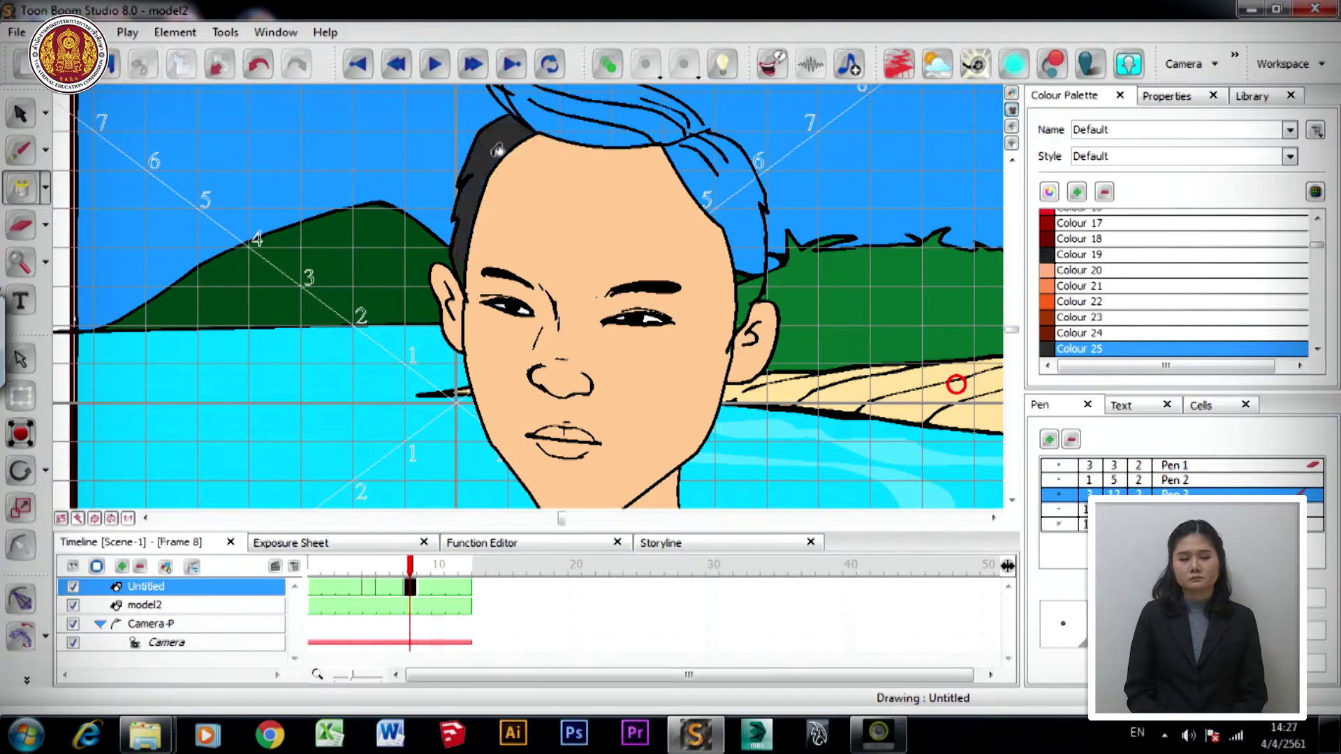
left_click(561, 121)
left_click(724, 183)
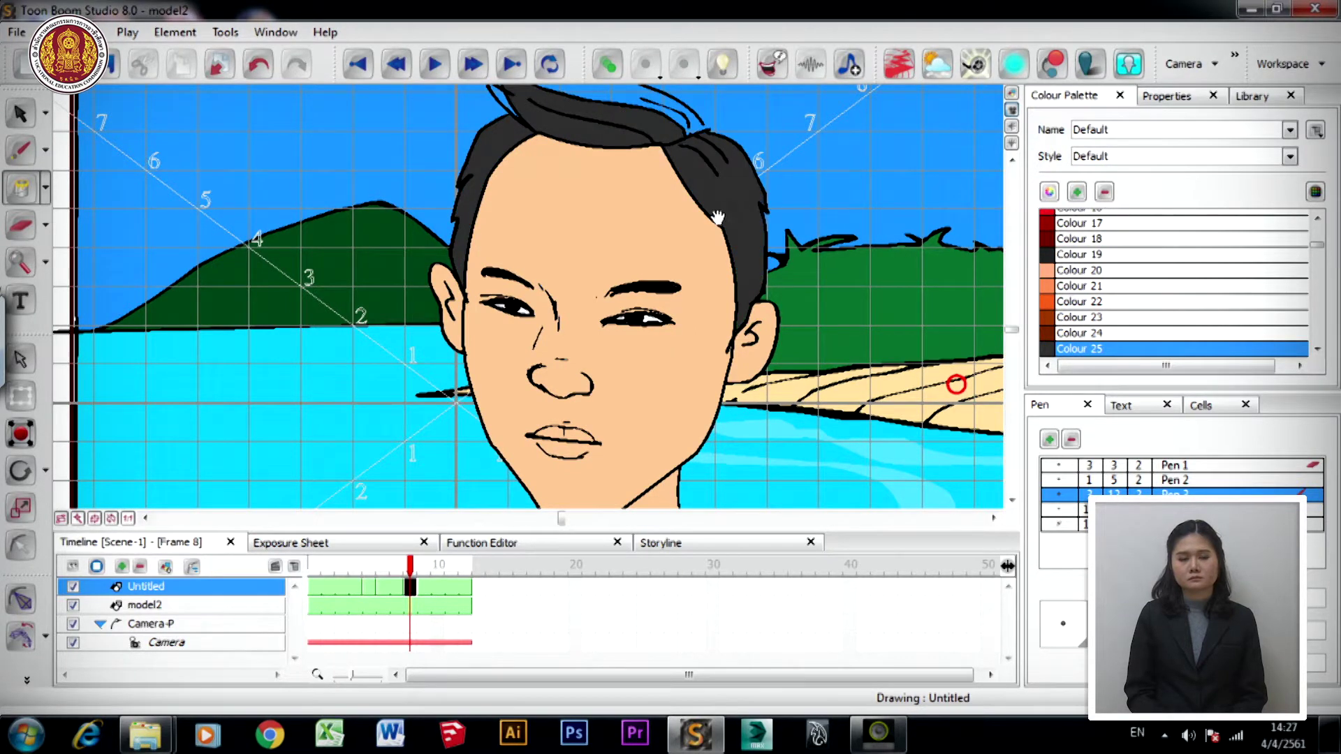
scroll(717, 218, "up", 5)
left_click(612, 250)
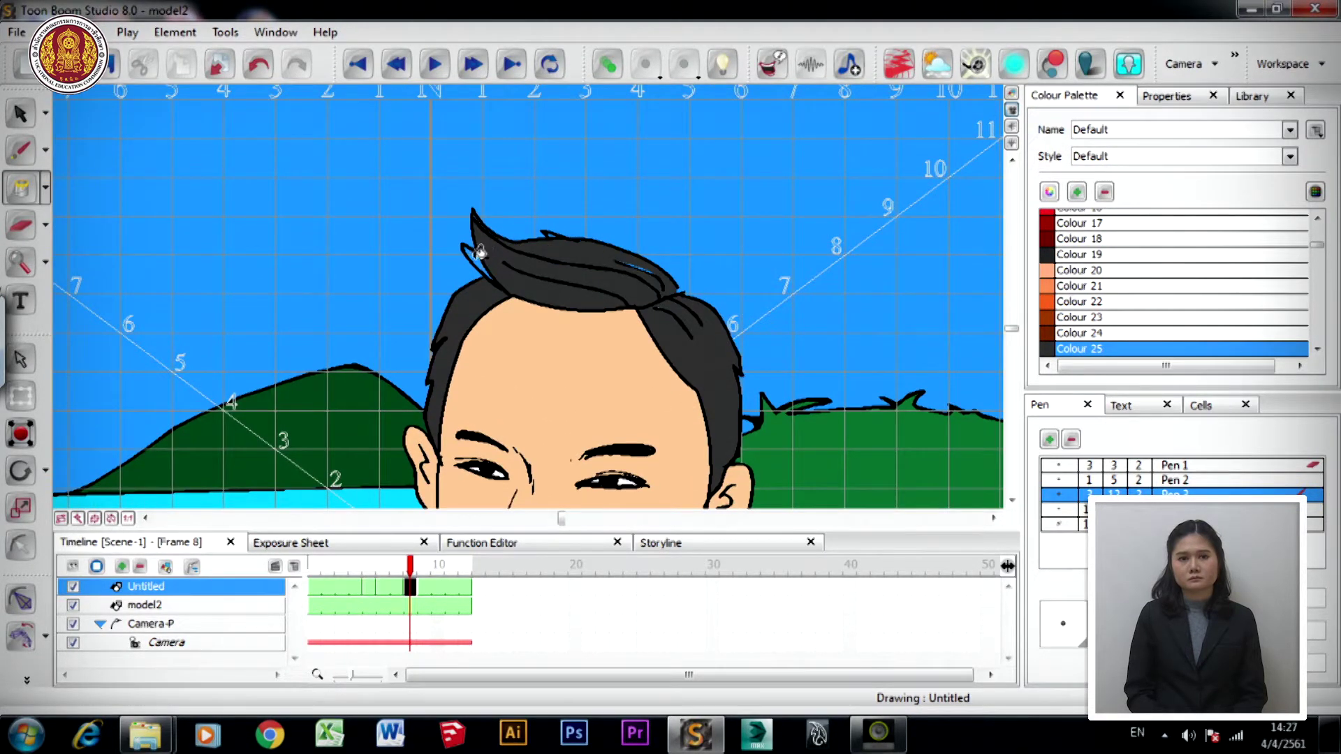
- Fill the side and top hair sections of the closed-eyes drawing on frame 7 with Colour 25
left_click_drag(660, 365, 684, 163)
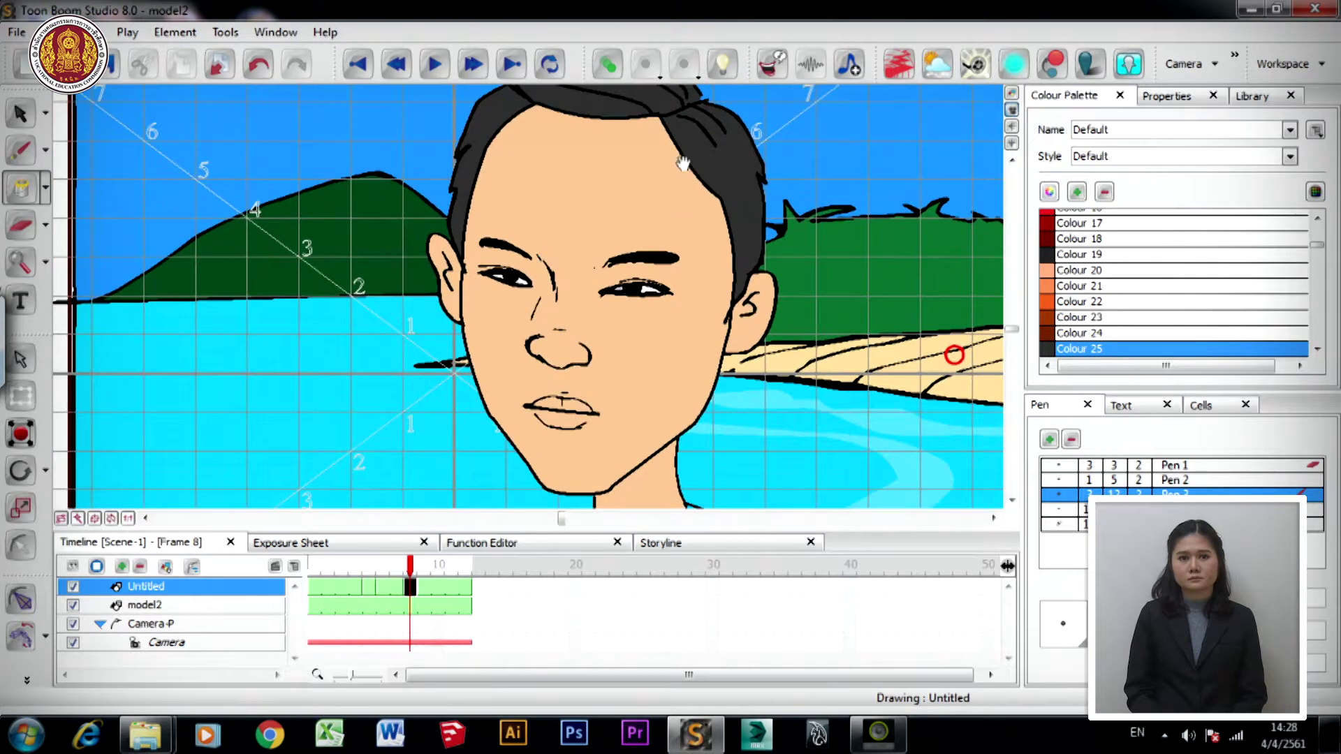
left_click(392, 592)
left_click(548, 170)
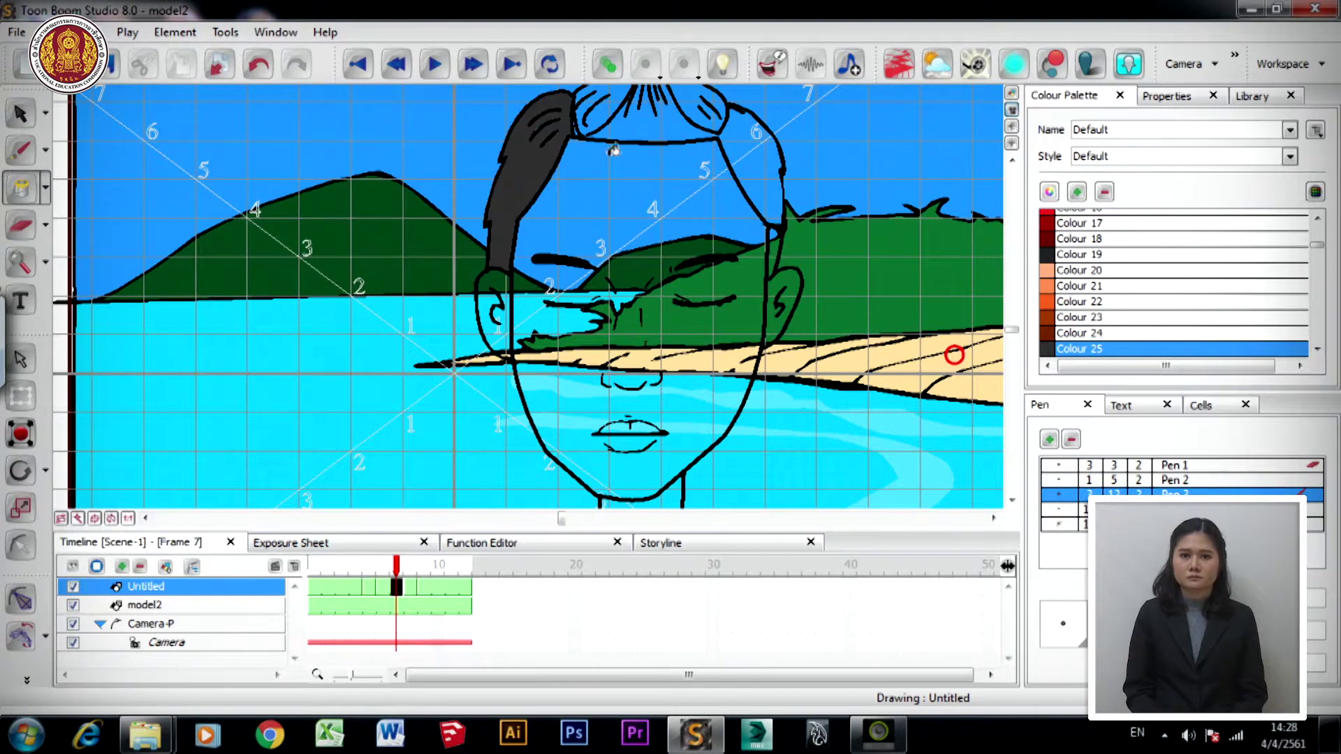
left_click(669, 115)
left_click_drag(718, 186, 692, 279)
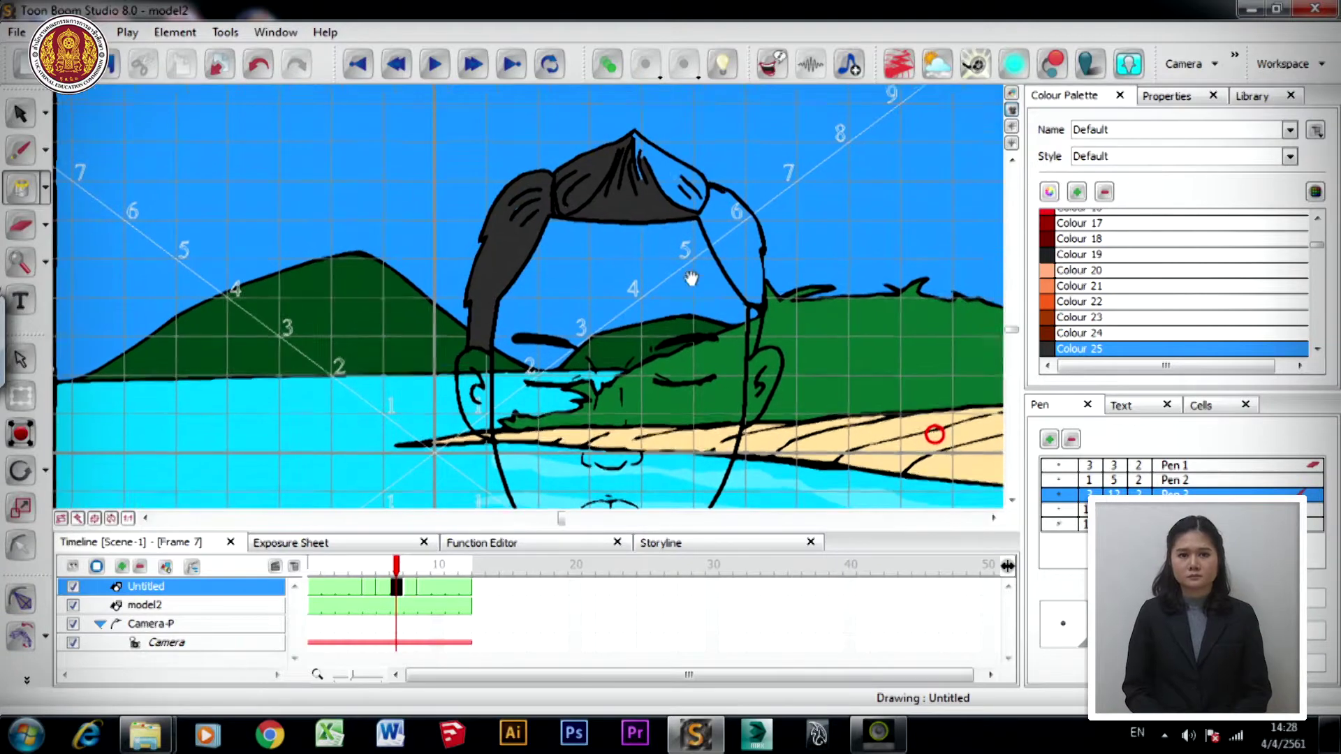
left_click(676, 162)
left_click(760, 257)
- On frame 7, draw a Colour 6 line across the bottom of the arms and shirt and fill the forearm with Colour 6
scroll(760, 257, "down", 3)
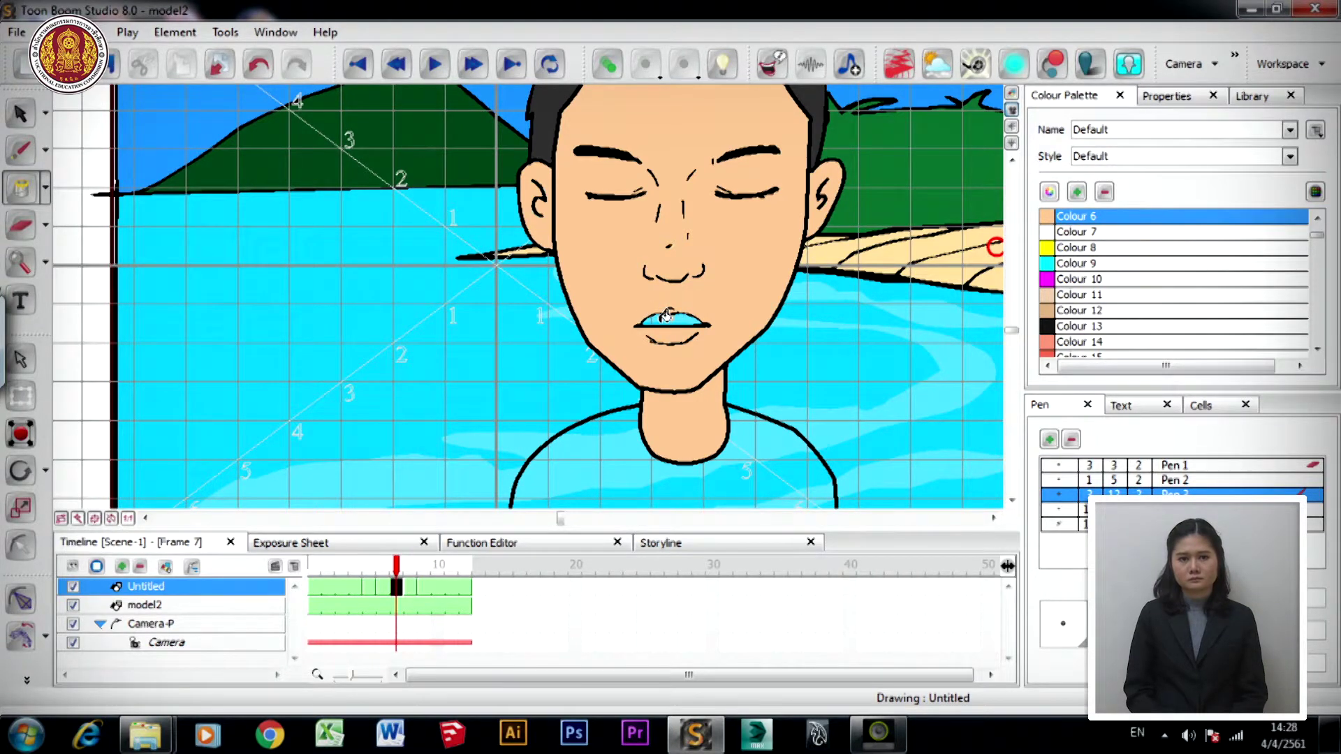
left_click_drag(670, 428, 617, 242)
left_click_drag(630, 390, 616, 234)
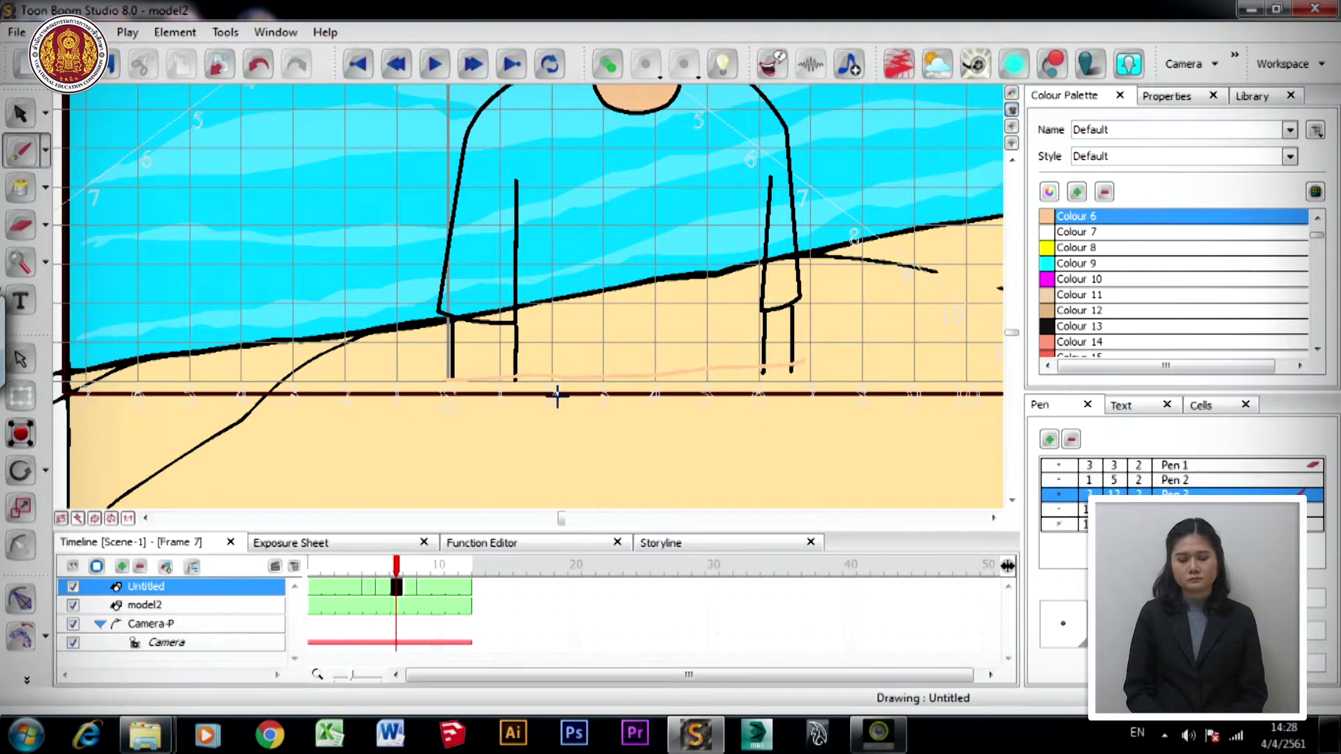
left_click(487, 351)
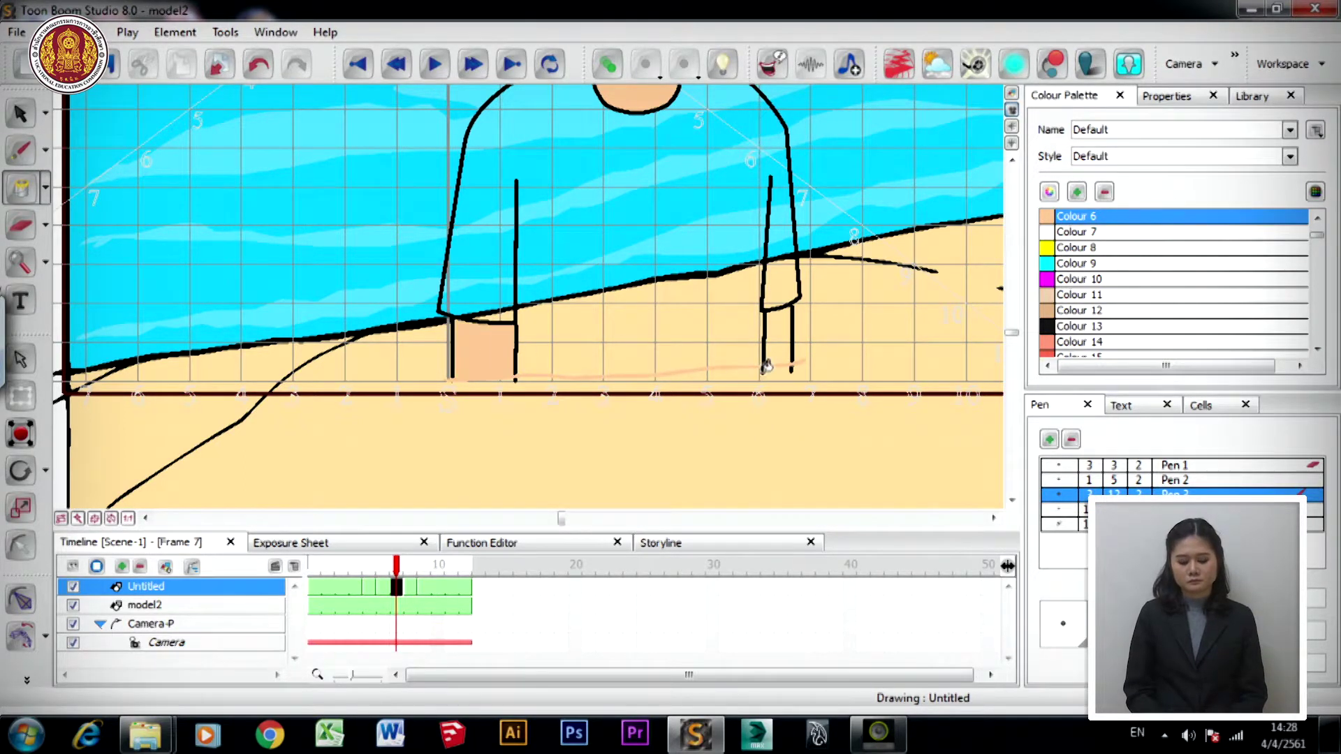
left_click(423, 586)
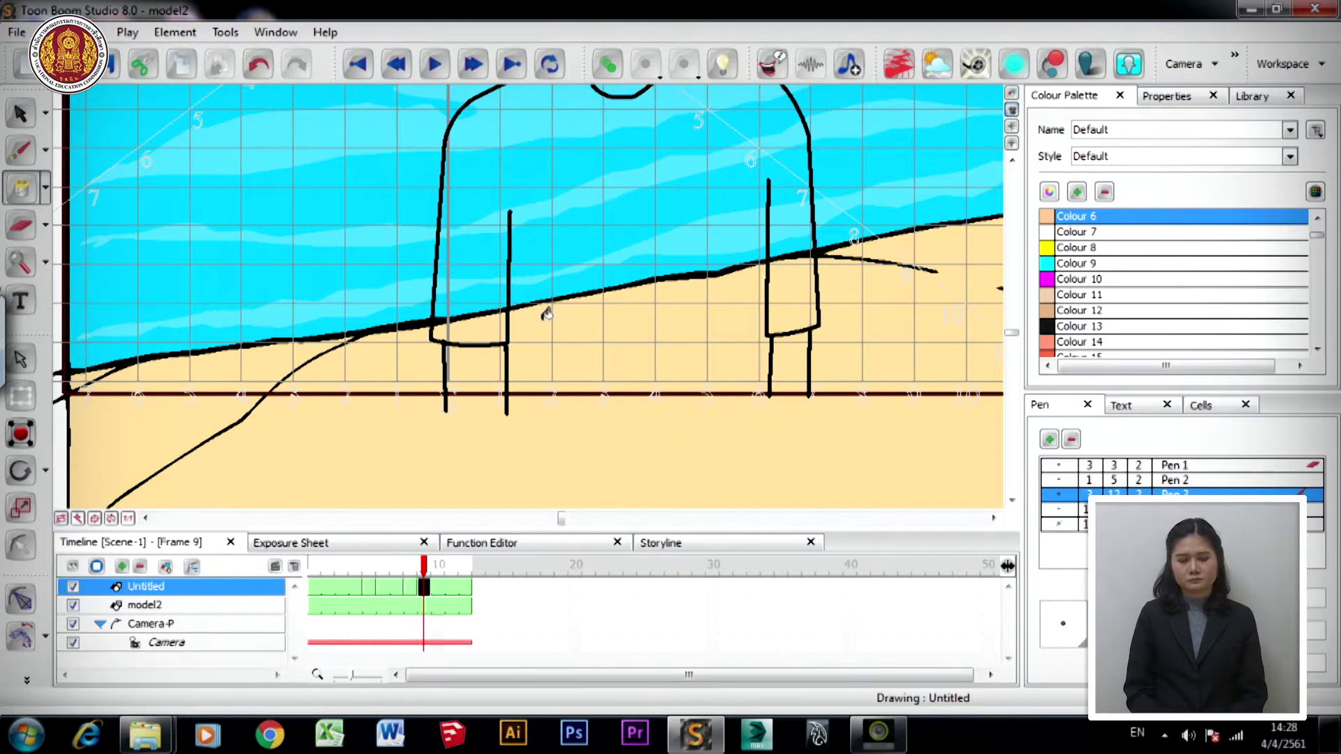
left_click(397, 587)
left_click(340, 587)
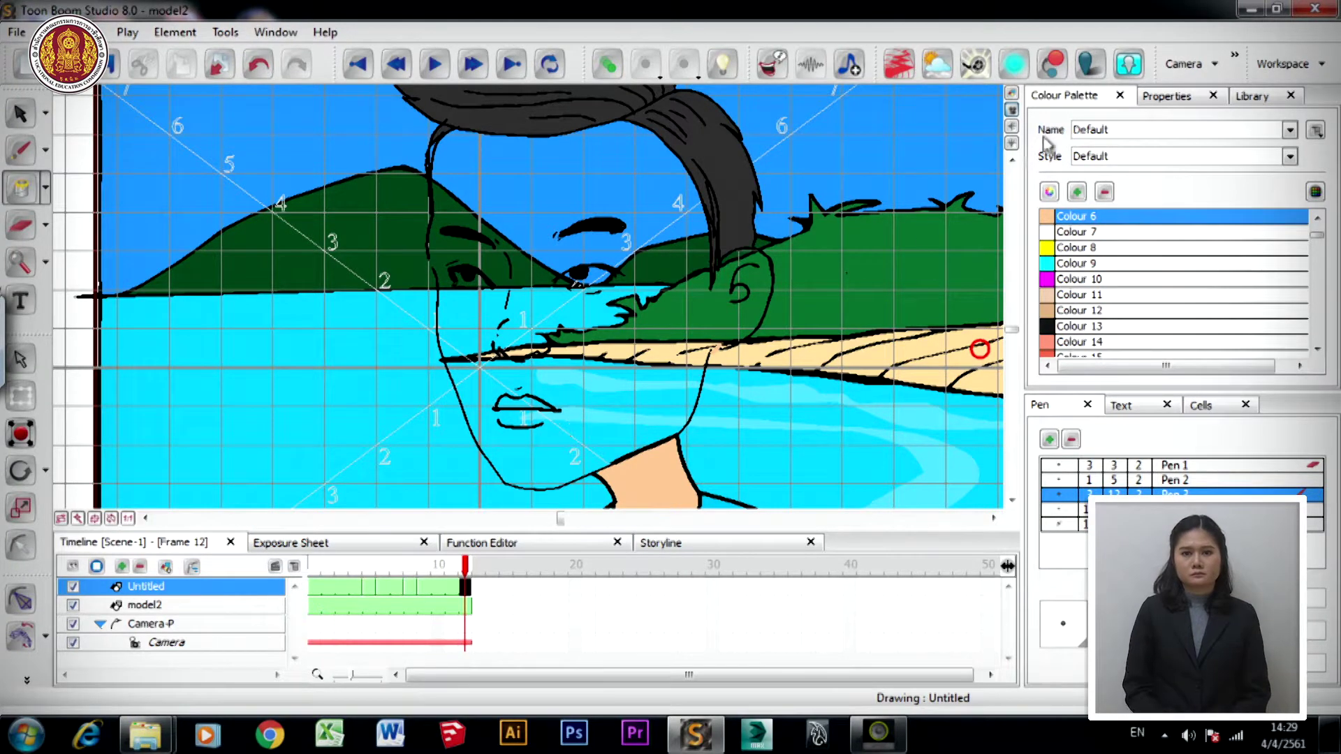
- On frame 12, close the outline gaps at the earlobe and temple with Colour 6 and fill the face and ear with Colour 6
left_click(1012, 94)
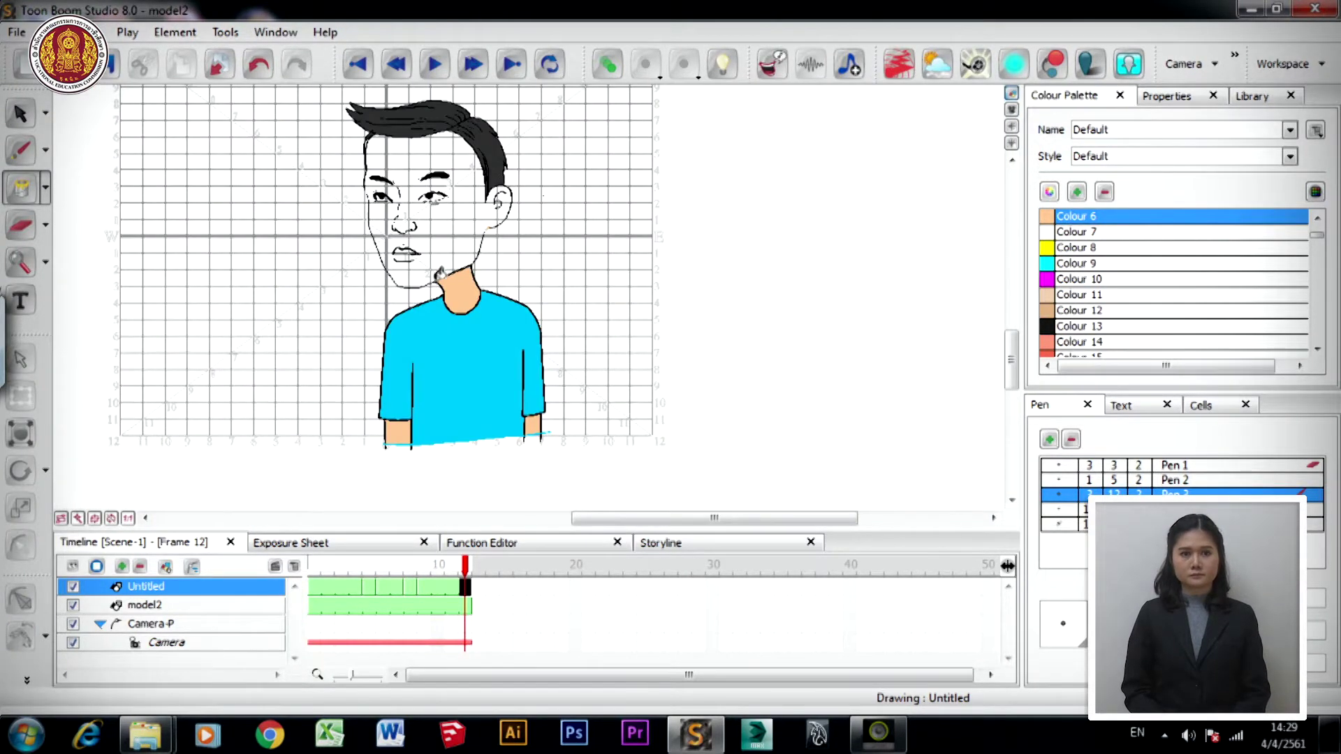
scroll(441, 272, "up", 4)
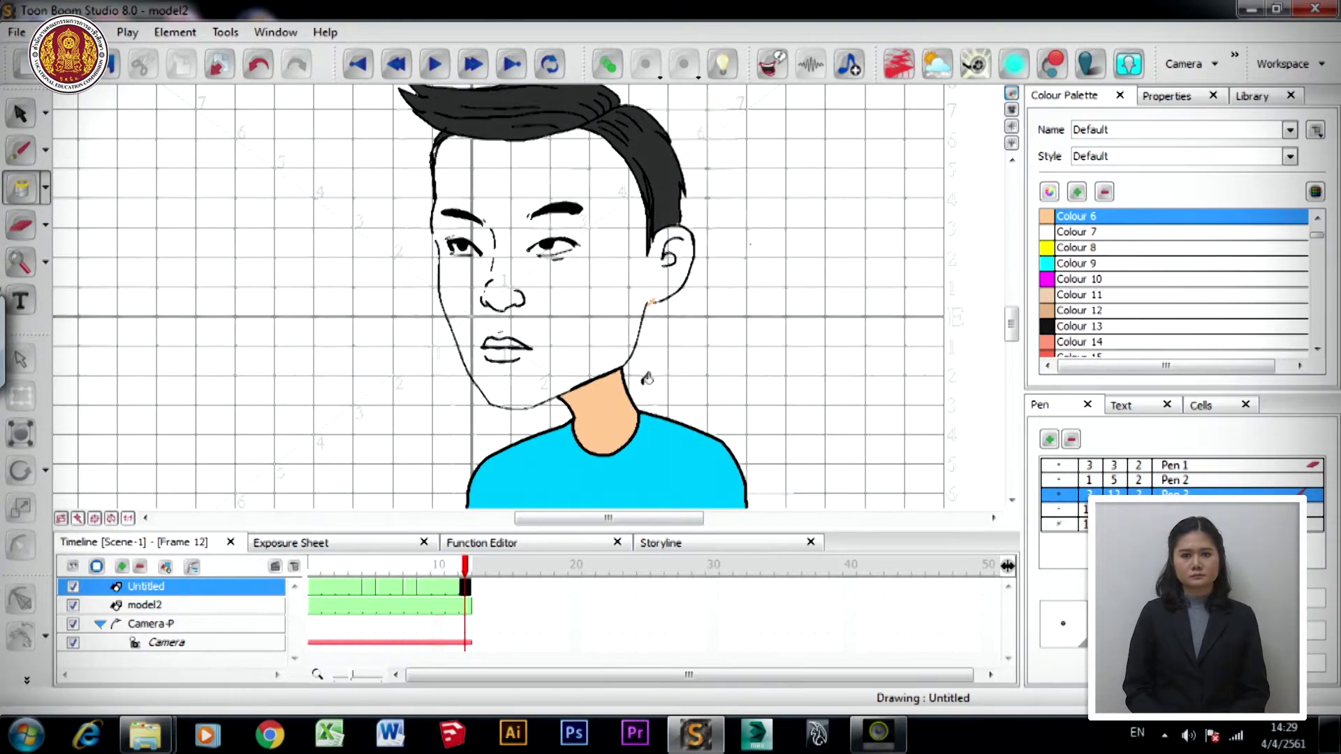
scroll(638, 379, "up", 3)
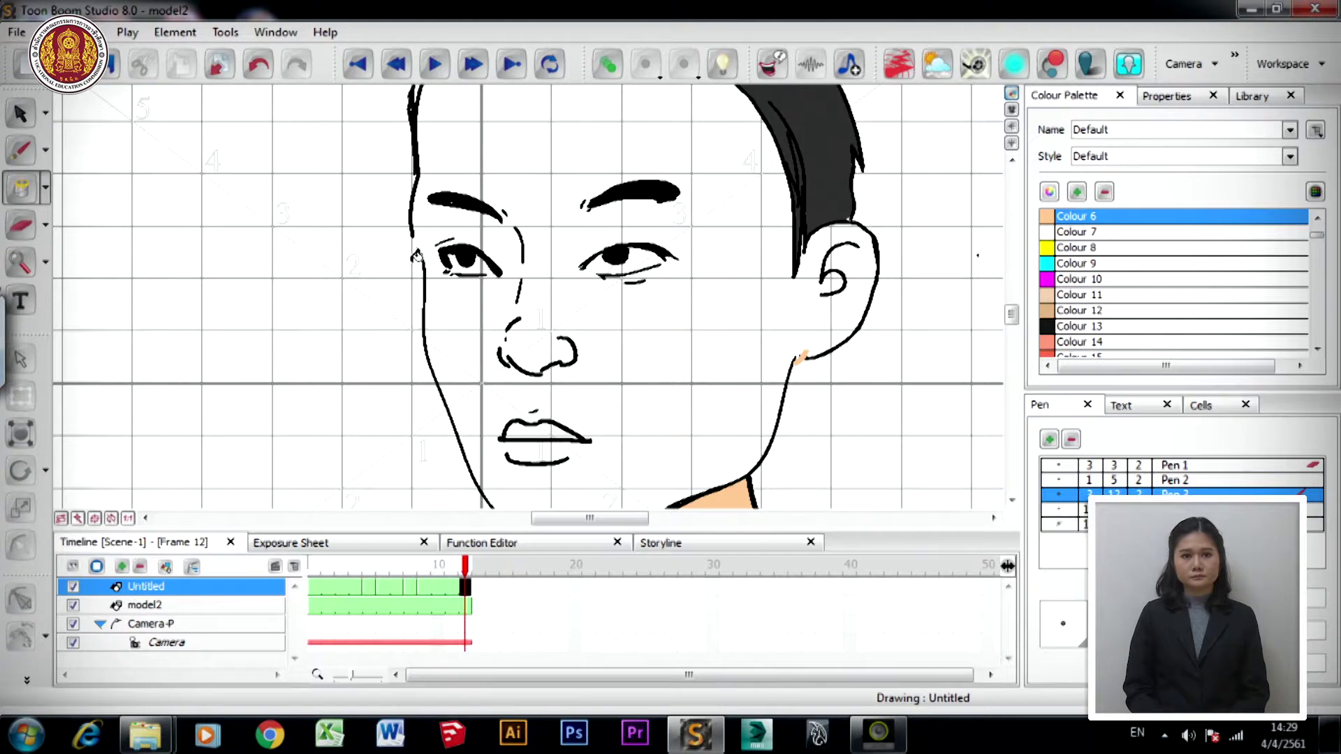
scroll(456, 368, "up", 2)
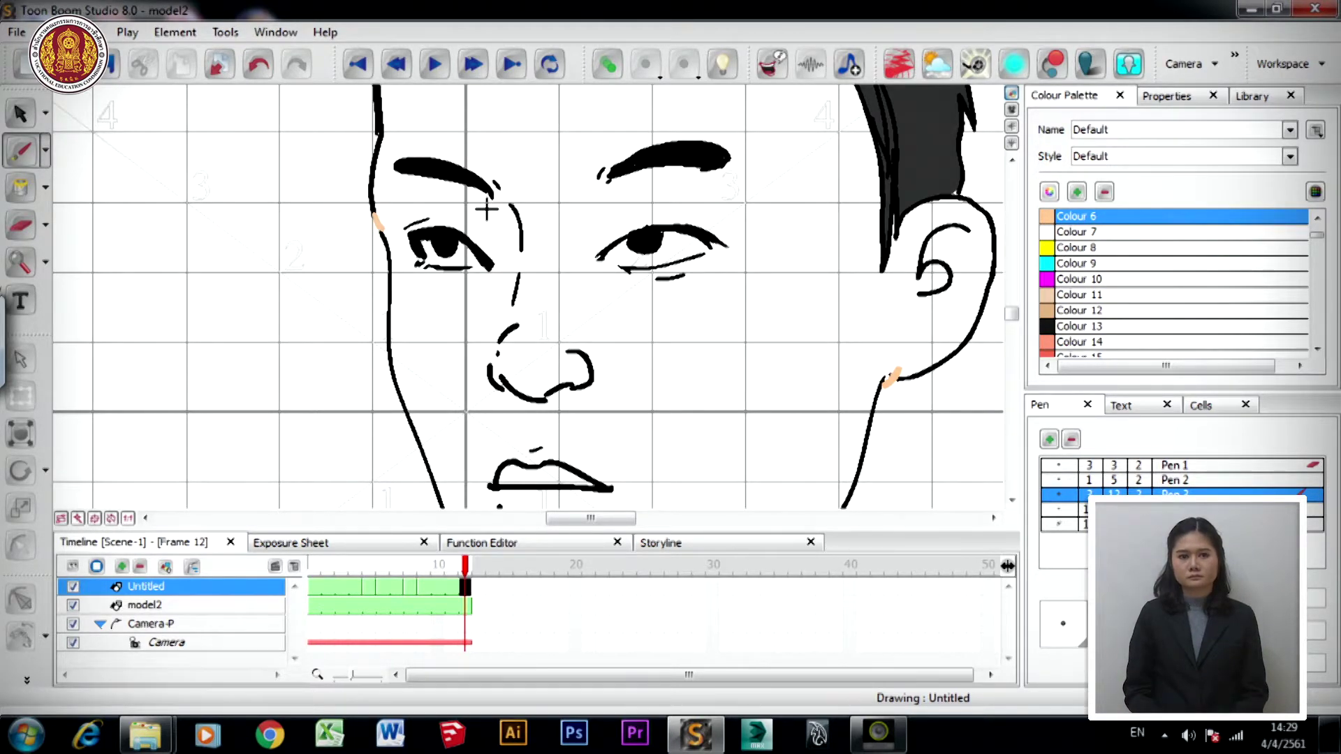
left_click(546, 151)
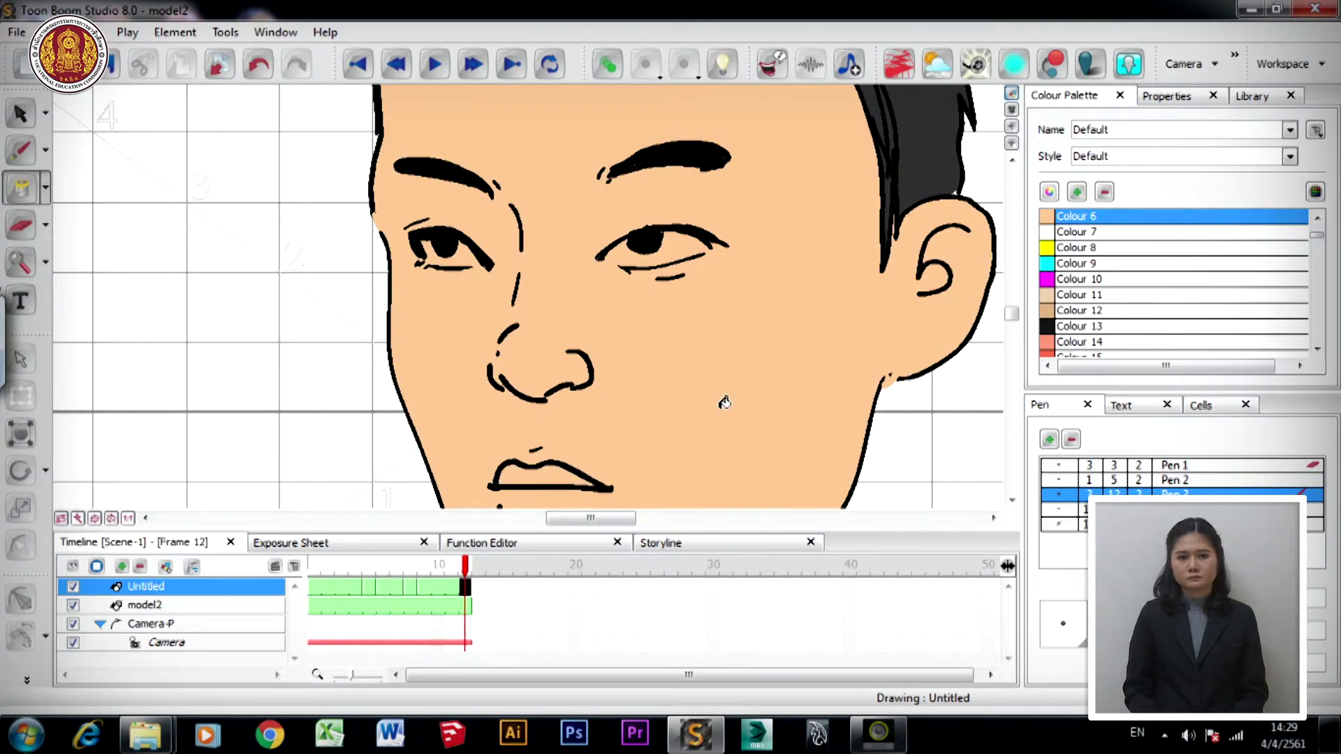
- Scrub through the head-turn frames in the camera view to review the coloured character against the Beach background
scroll(725, 403, "down", 4)
left_click(20, 434)
left_click(375, 566)
left_click_drag(374, 566, 424, 573)
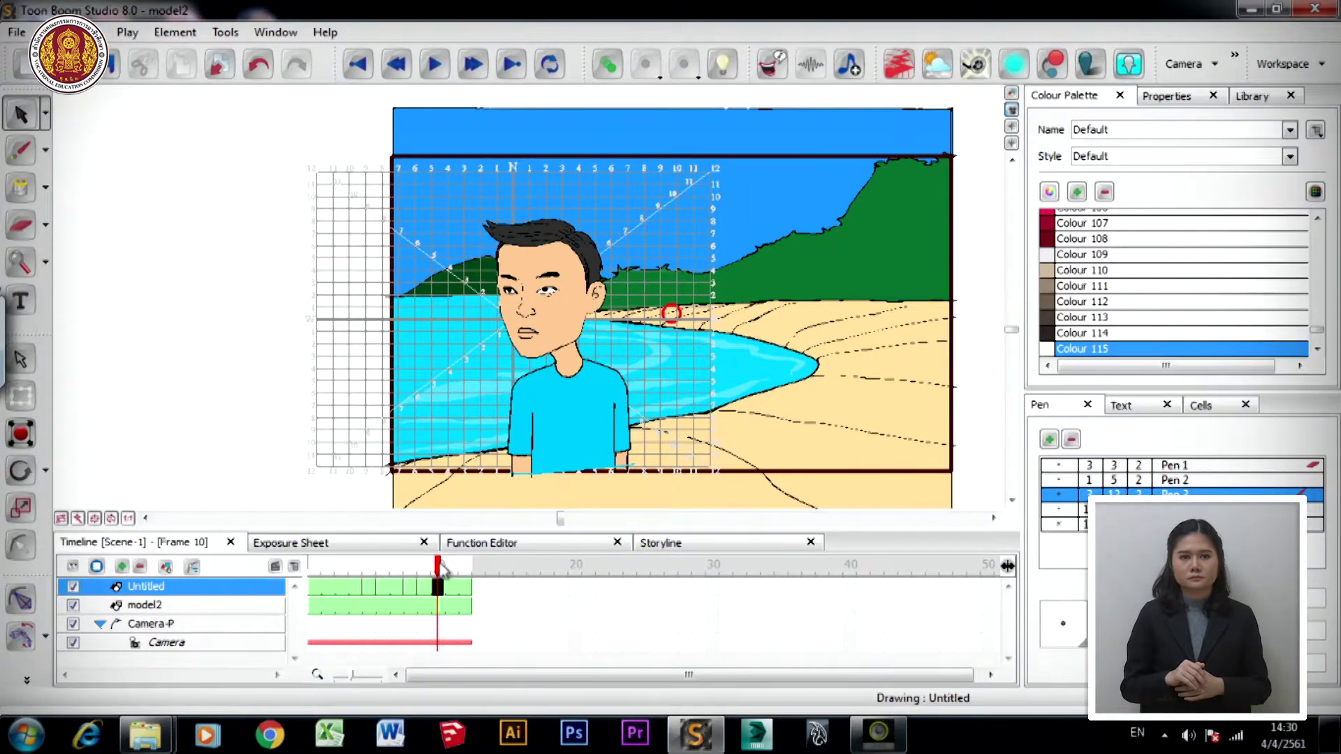
mouse_move(442, 570)
left_mouse_down()
mouse_move(370, 568)
mouse_move(458, 571)
left_mouse_up()
left_click_drag(326, 561, 389, 562)
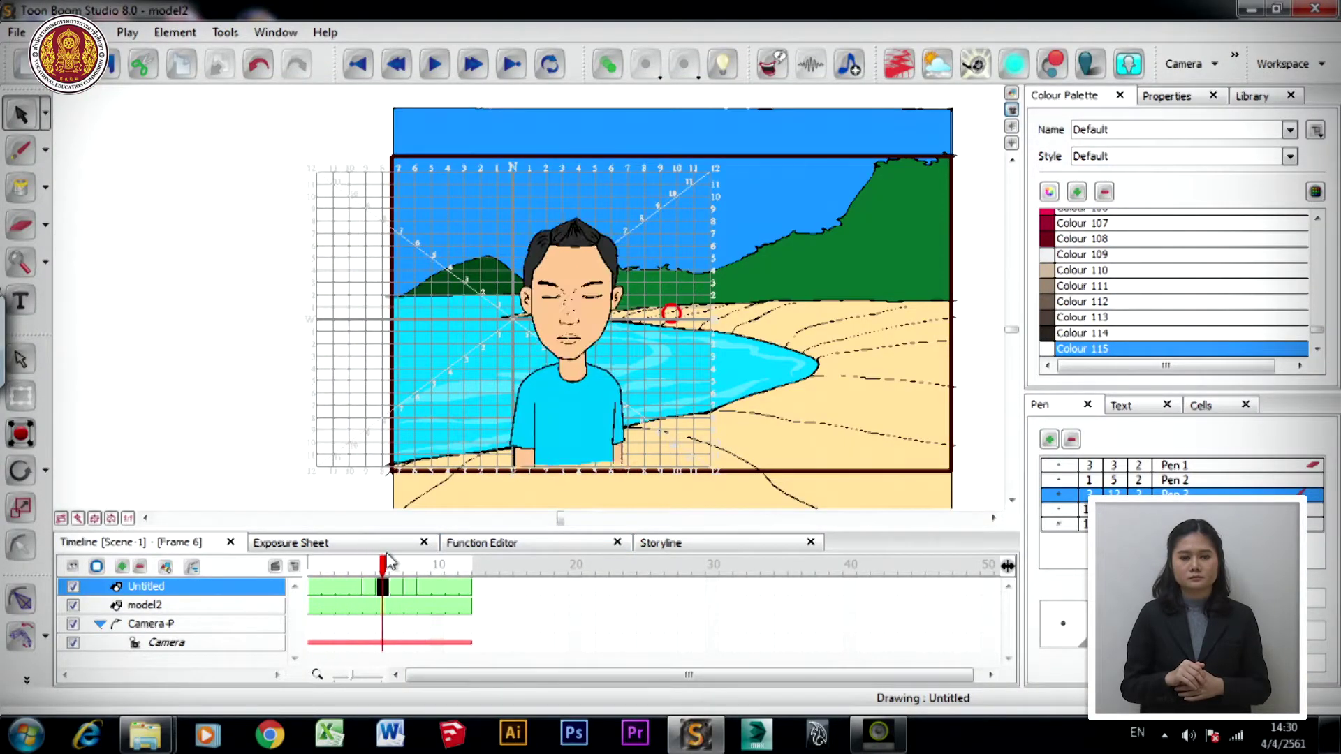